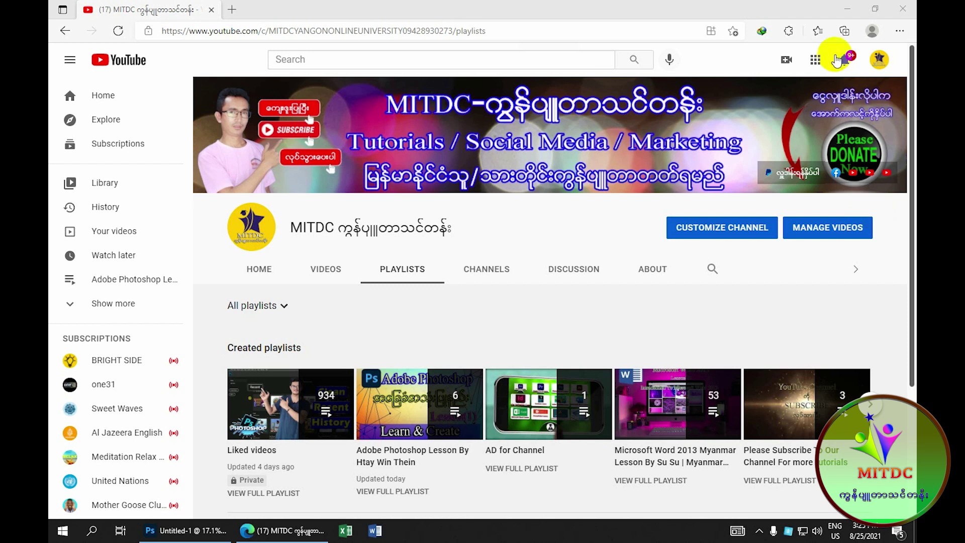
Step: Hide the YouTube browser and restore the blank 8.27 × 11.69 in Photoshop document
left_click(848, 12)
mouse_move(185, 531)
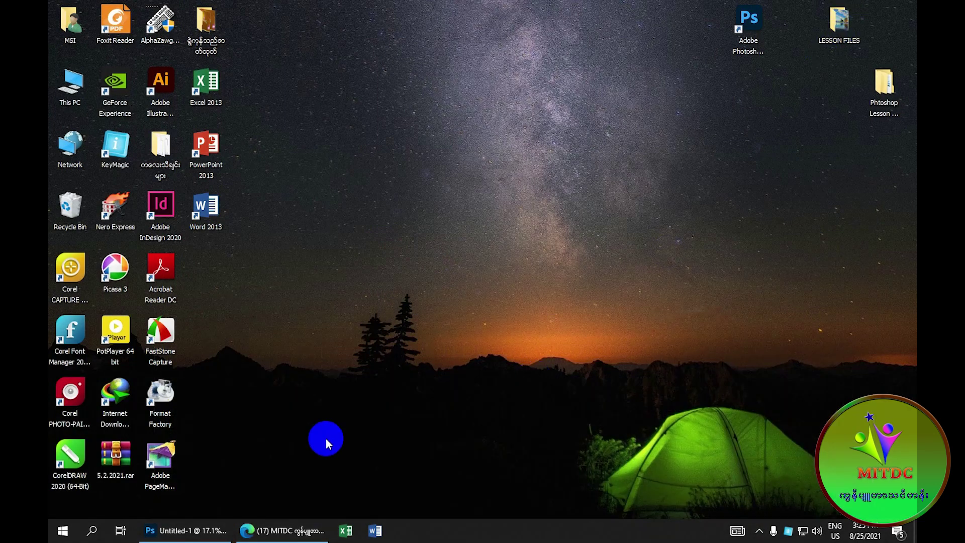
left_click(199, 533)
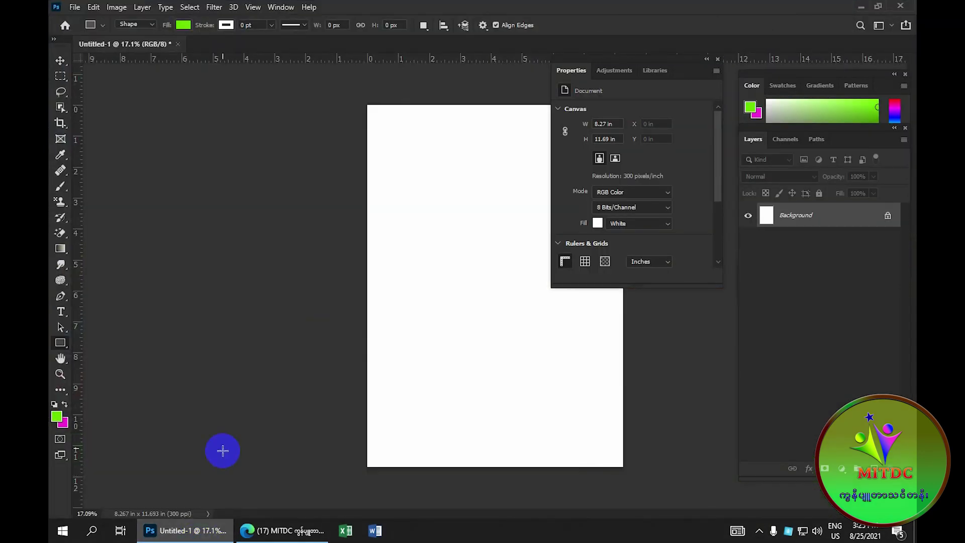
Step: Keep the Rectangle Tool selected from the shape flyout and close the Properties panel
left_click(61, 343)
left_click_drag(63, 347, 77, 347)
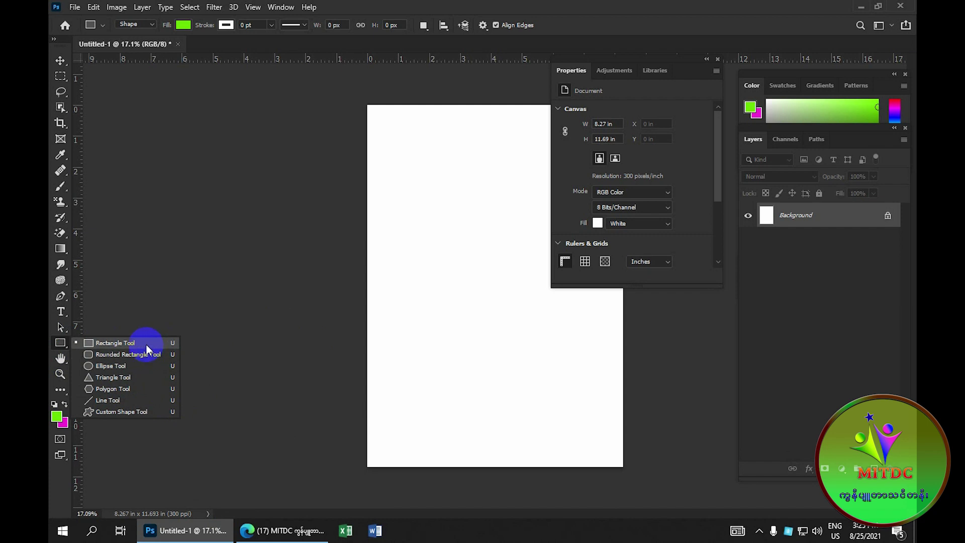
left_click(146, 344)
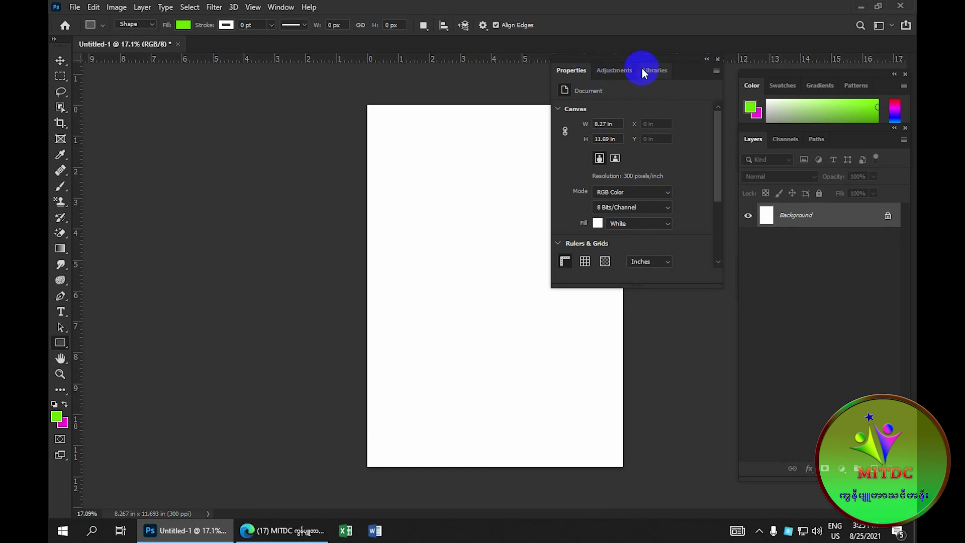
left_click(717, 59)
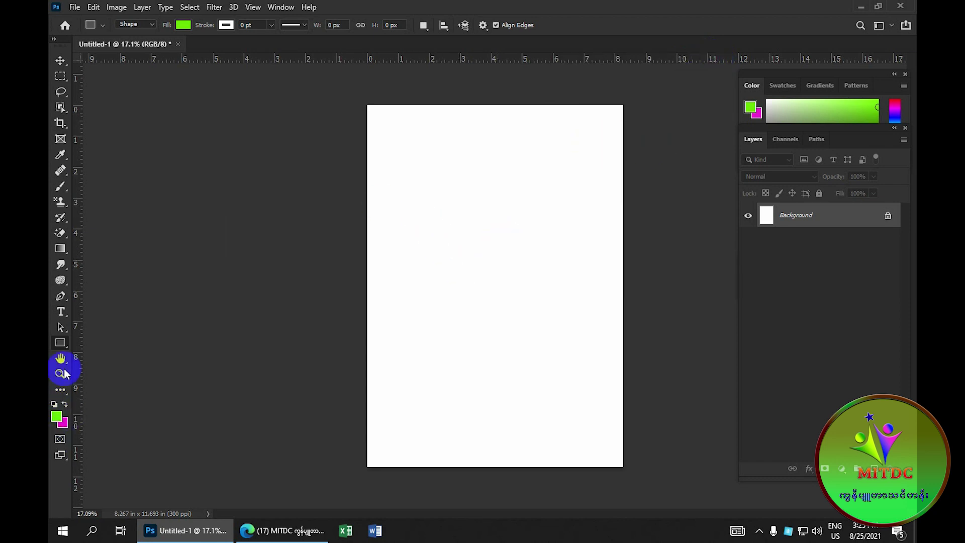
right_click(60, 344)
left_click(95, 346)
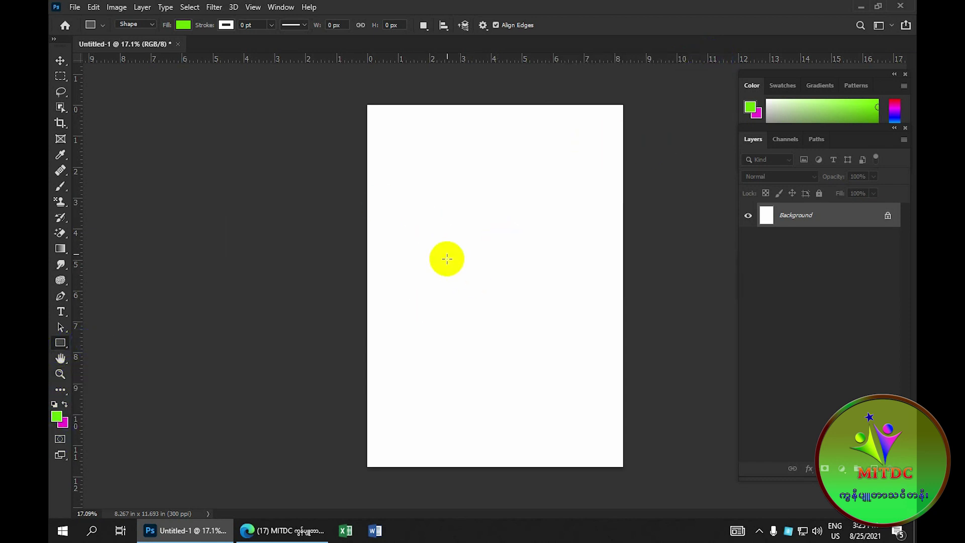
Step: Keep Shape mode and set the rectangle fill to purple and stroke to yellow
left_click(153, 25)
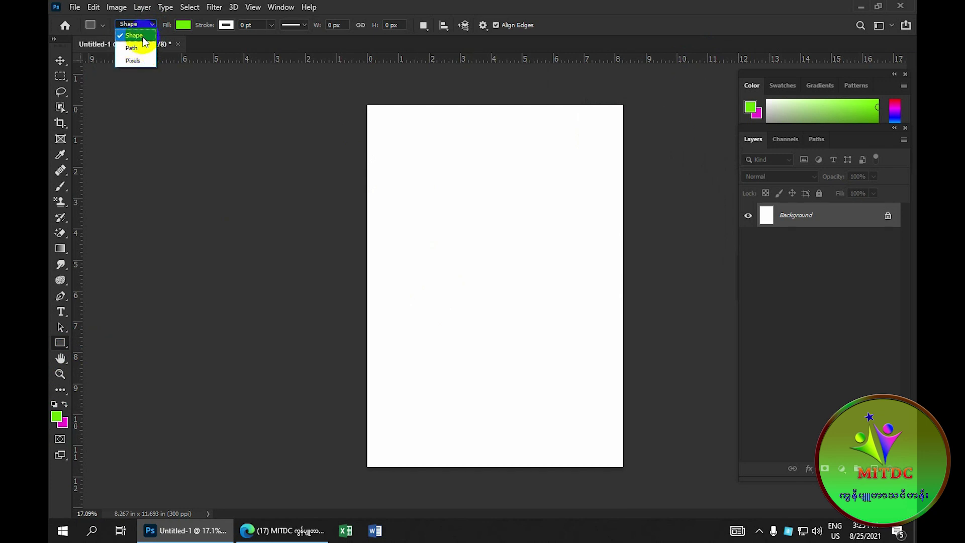
left_click(144, 38)
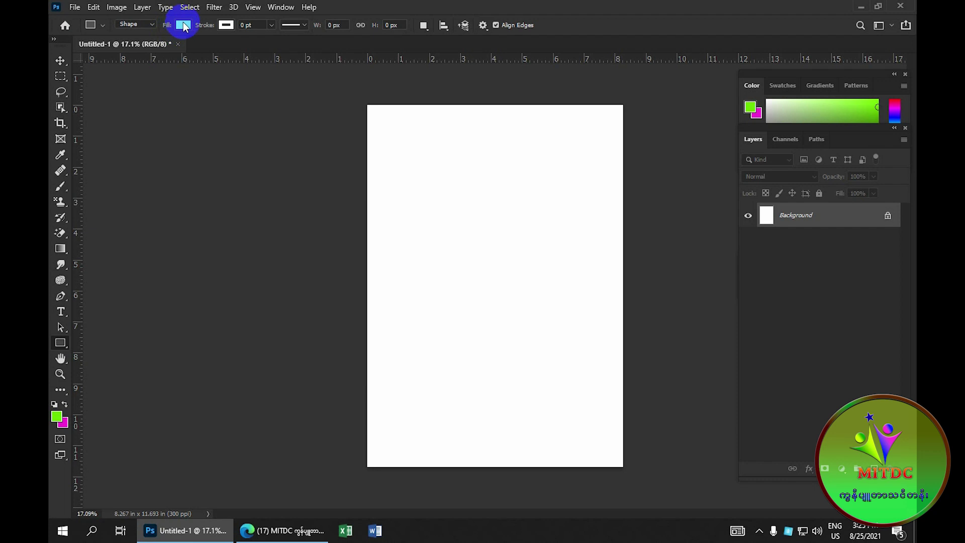
left_click(183, 26)
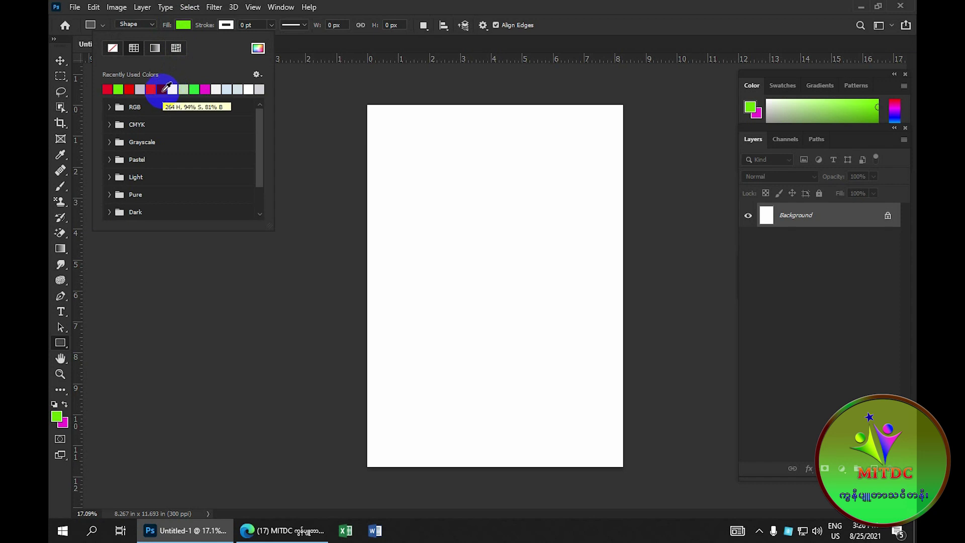
left_click(162, 89)
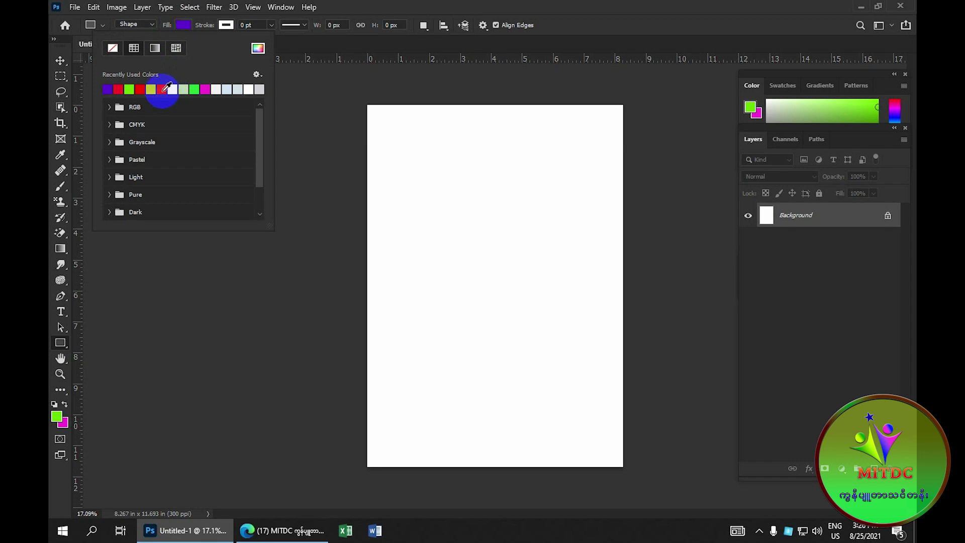
left_click(226, 26)
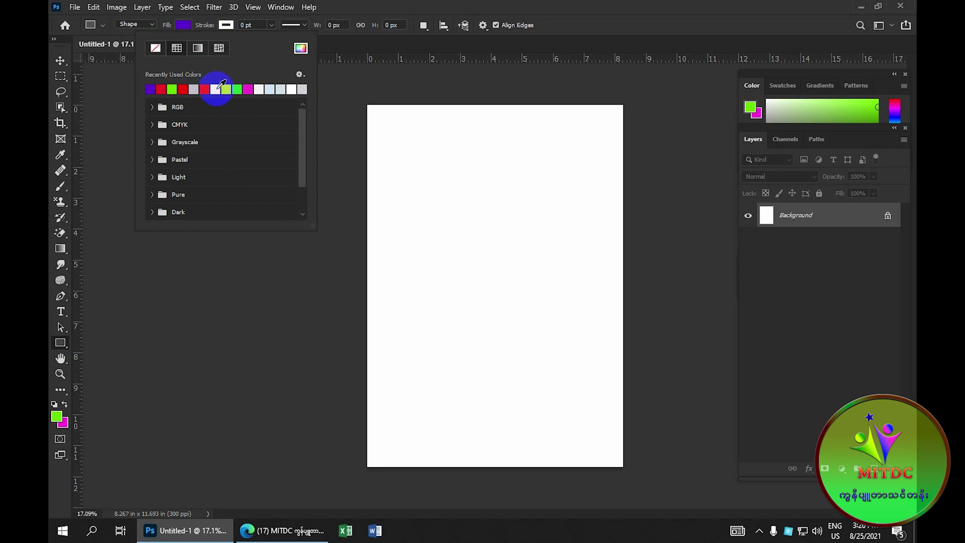
left_click(220, 87)
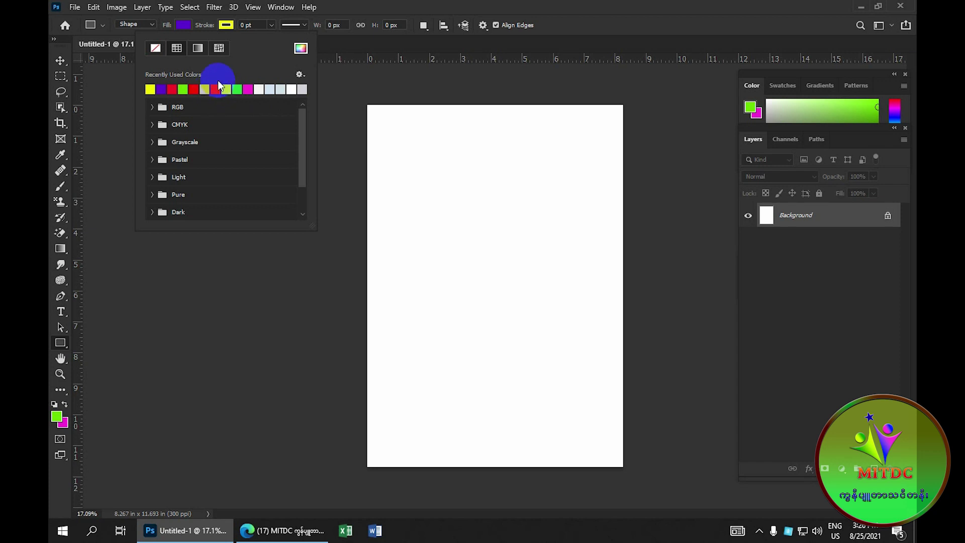
Step: Set the rectangle stroke width to 0.11 pt
left_click(271, 25)
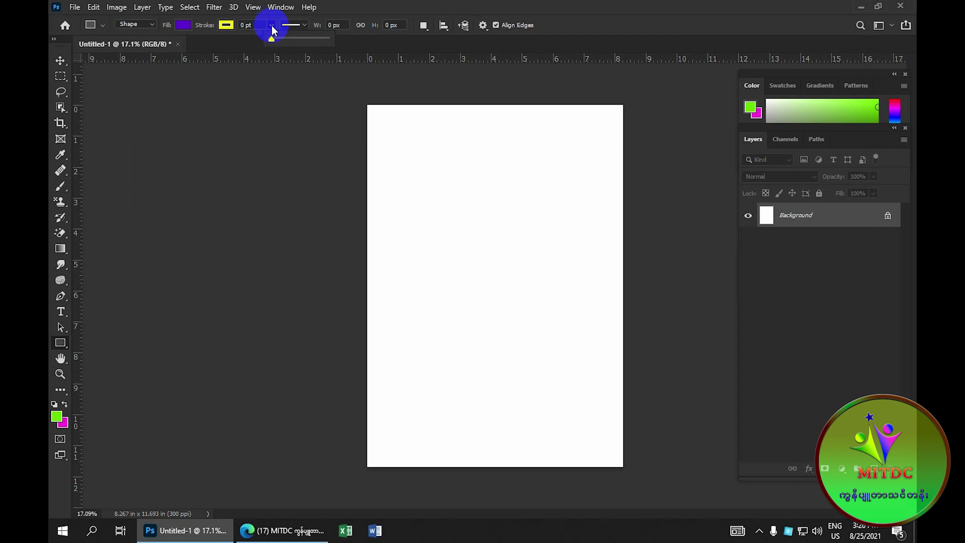
left_click_drag(271, 38, 276, 37)
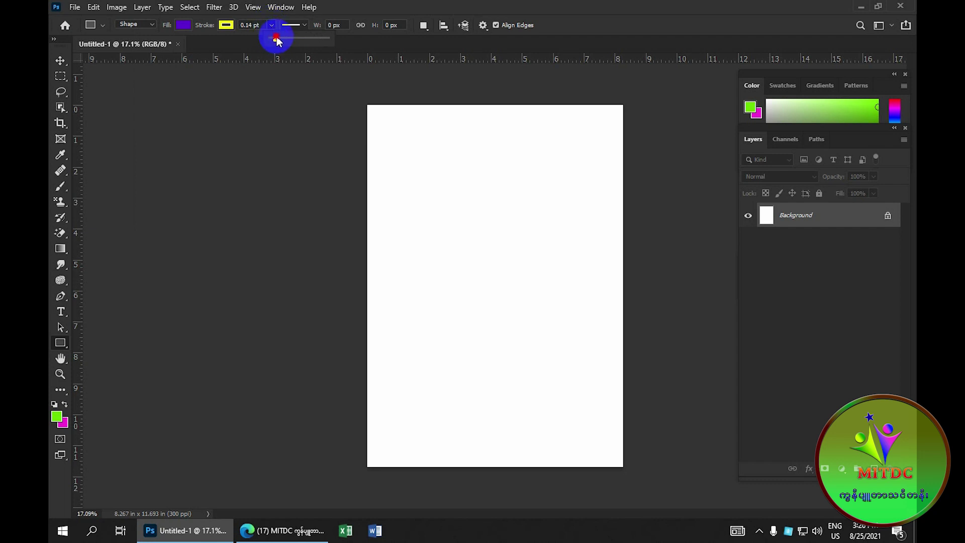
left_click_drag(276, 39, 273, 38)
left_click_drag(268, 36, 268, 44)
Step: Choose the dashed line style in Stroke Options
left_click(305, 28)
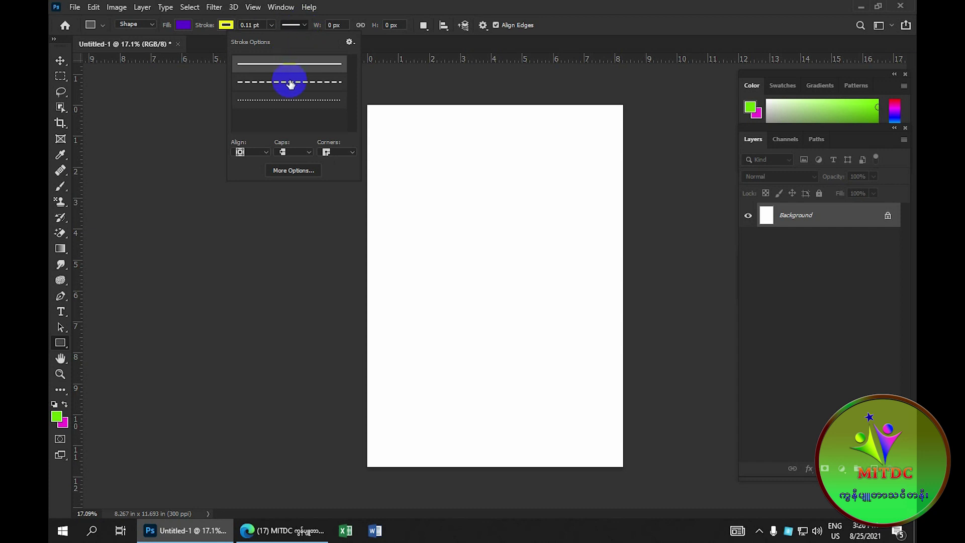
key("ctrl+plus")
key("ctrl+minus")
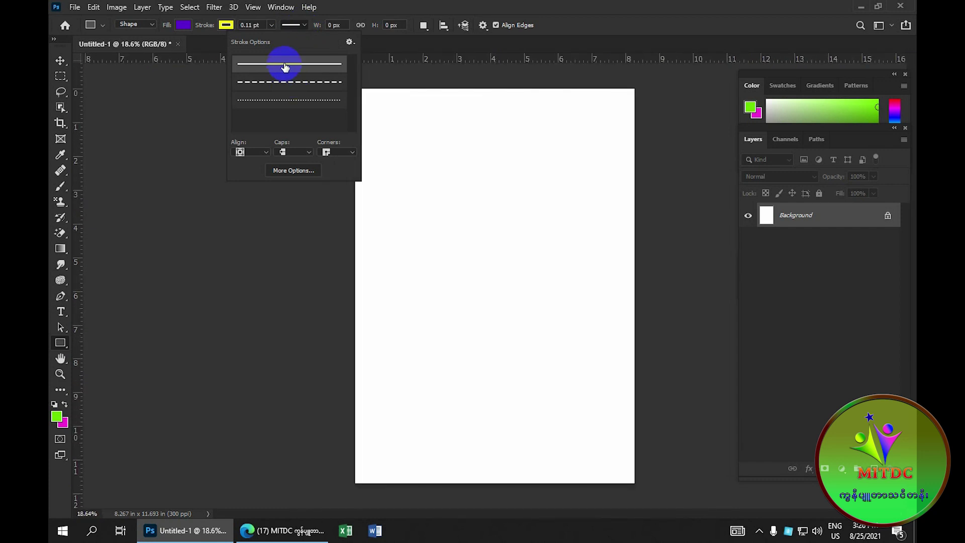
key("ctrl+minus")
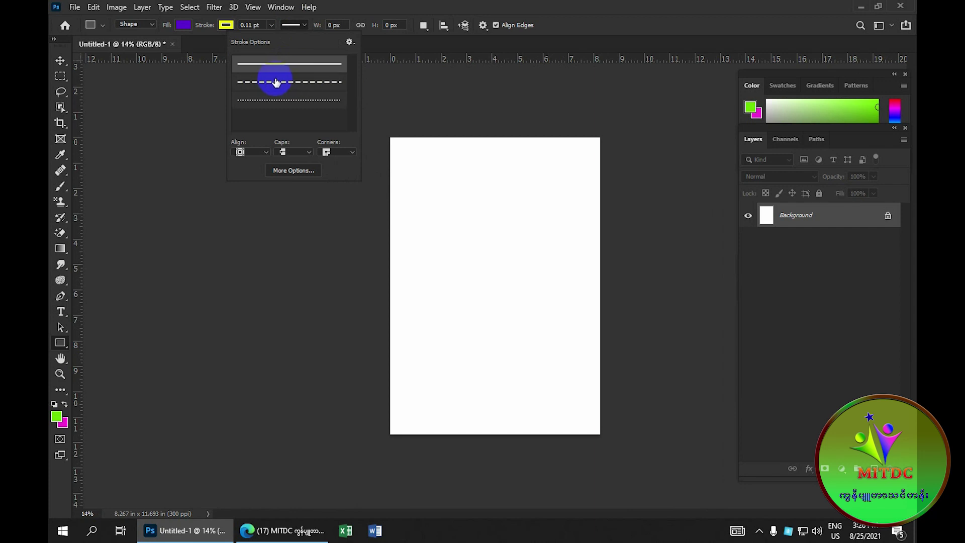
left_click(276, 82)
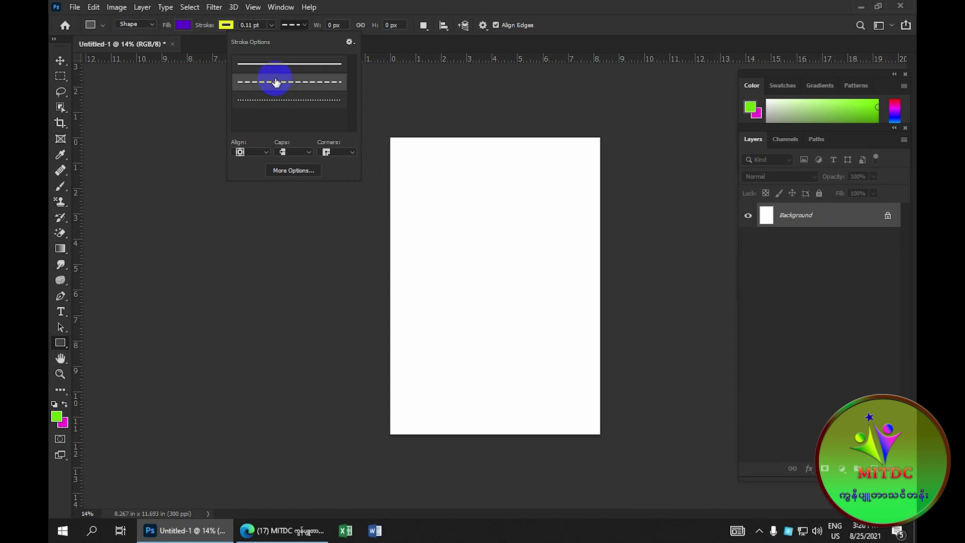
left_click(306, 64)
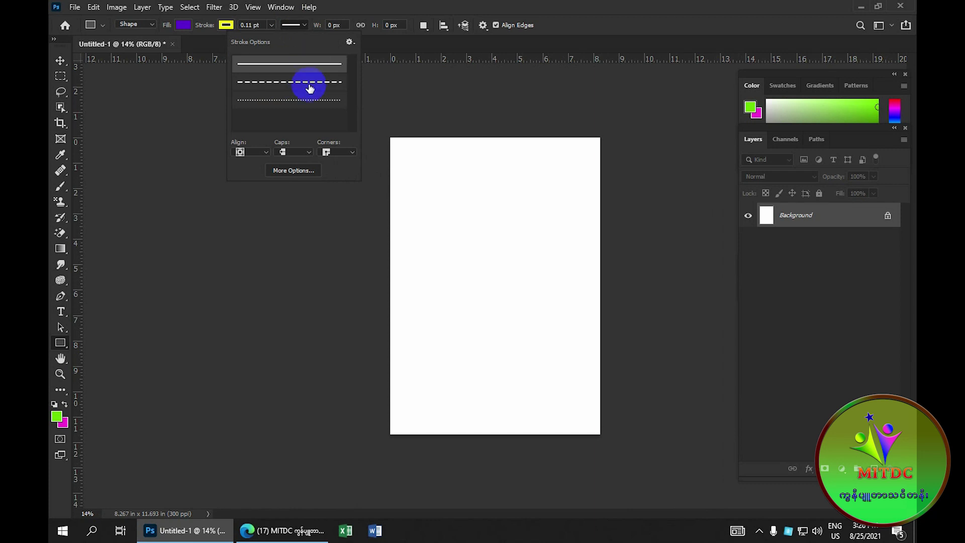
left_click(309, 81)
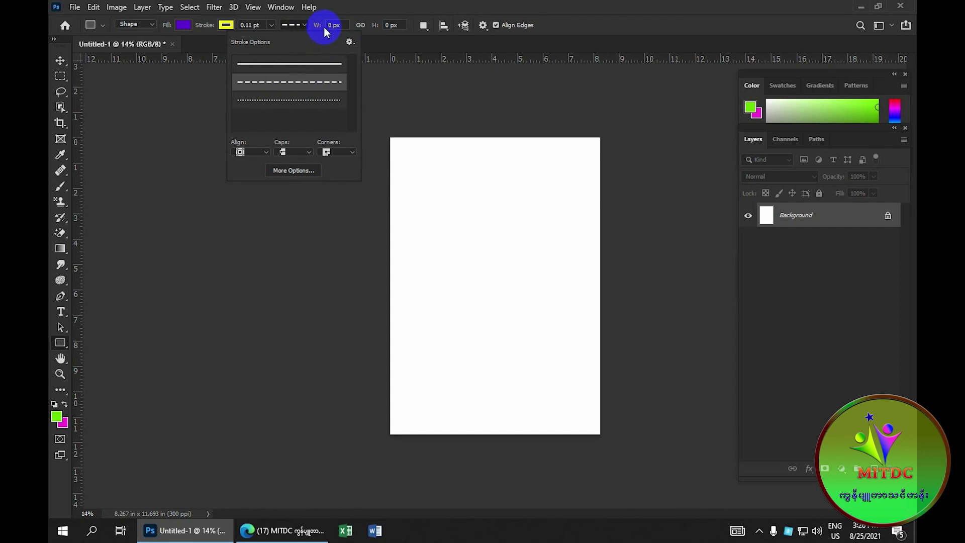
key("ctrl+0")
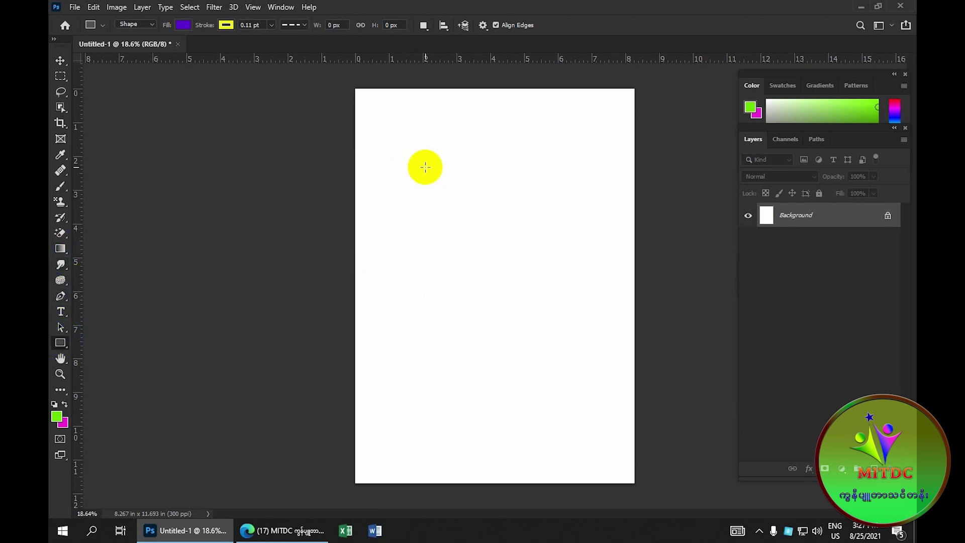
Step: Draw a rectangle near the top, thicken its dashed stroke to 8.98 pt, then draw another below
left_click_drag(402, 143, 500, 235)
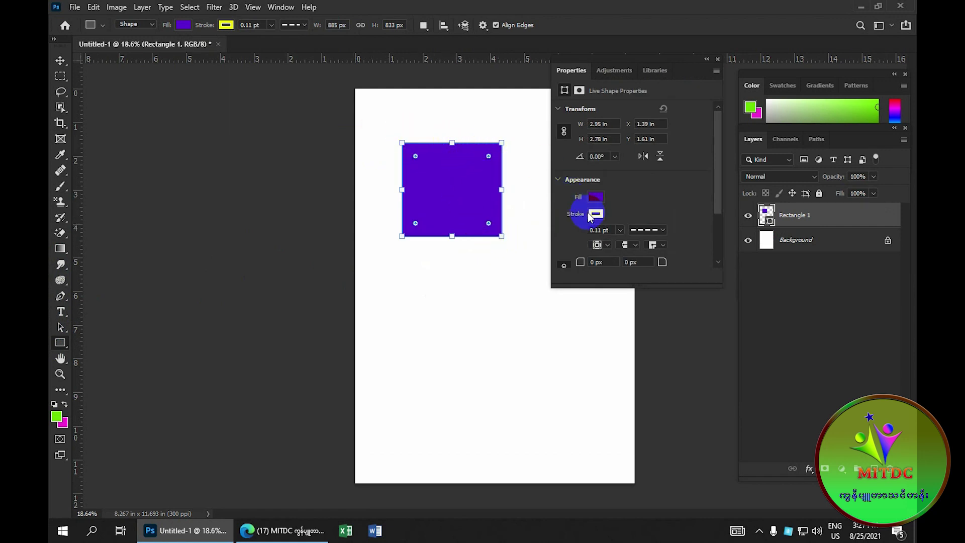
left_click(620, 230)
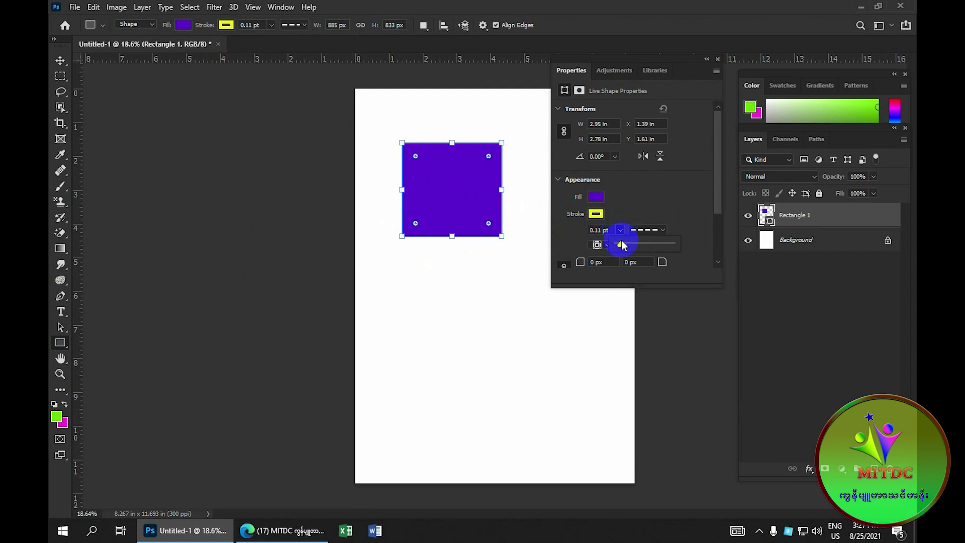
left_click_drag(622, 246, 634, 247)
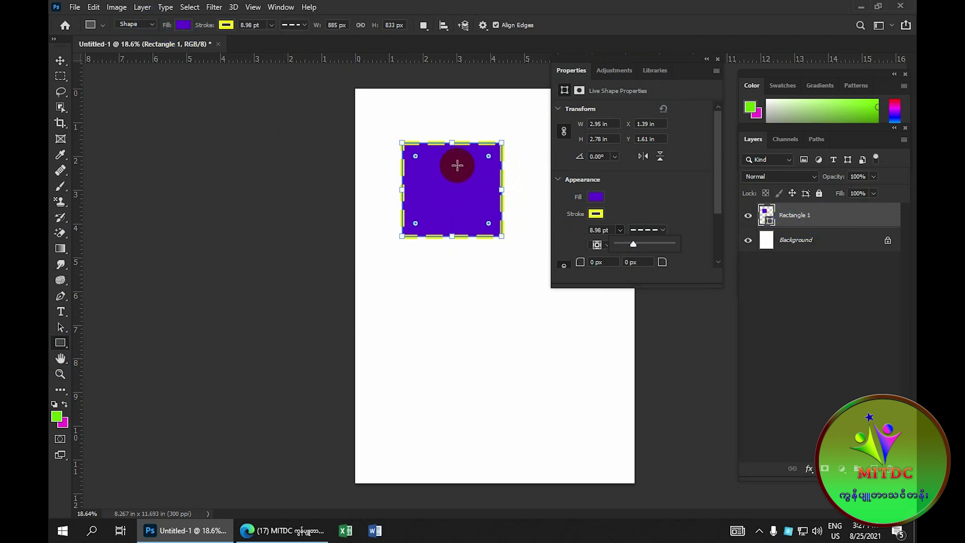
left_click_drag(390, 275, 466, 363)
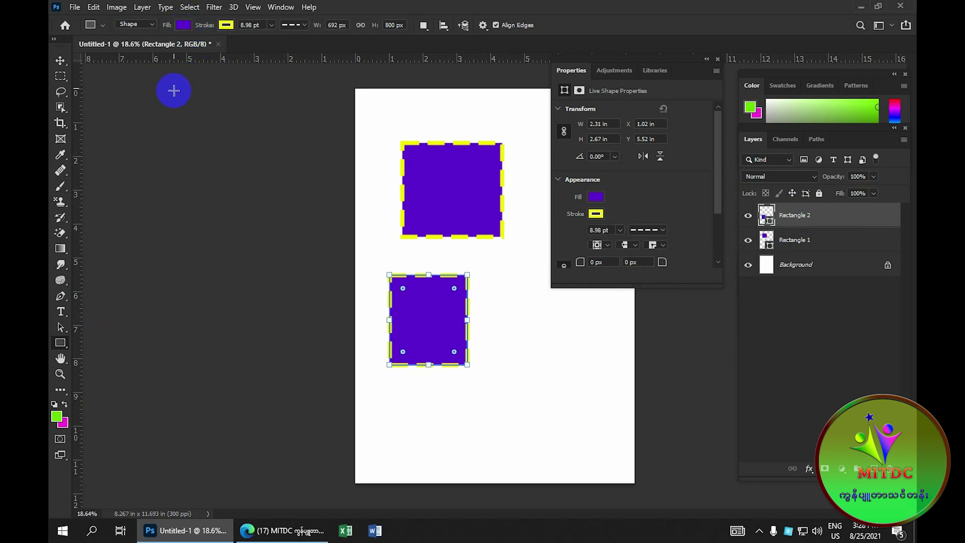
Step: Fill Rectangle 2 with the crimson pink swatch from the Pure swatch group
left_click(184, 23)
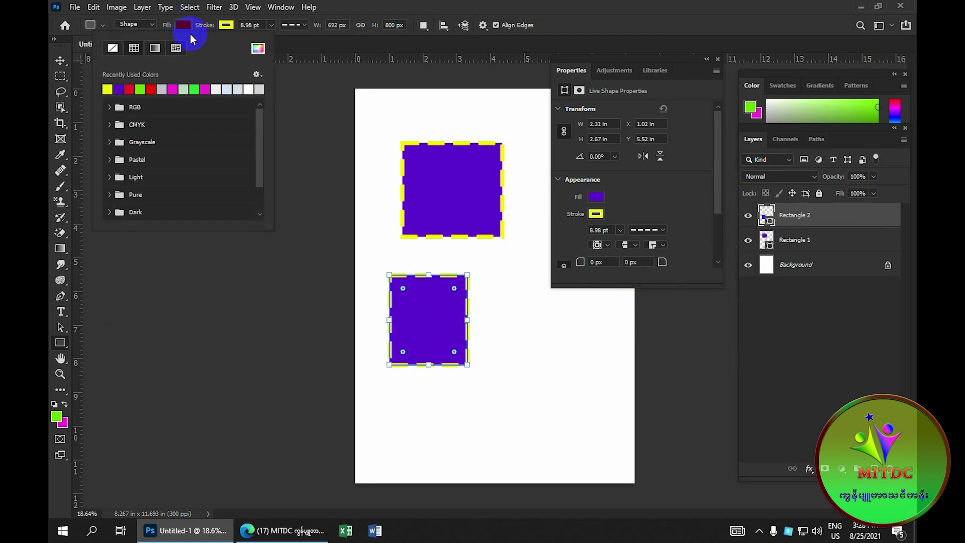
left_click(114, 107)
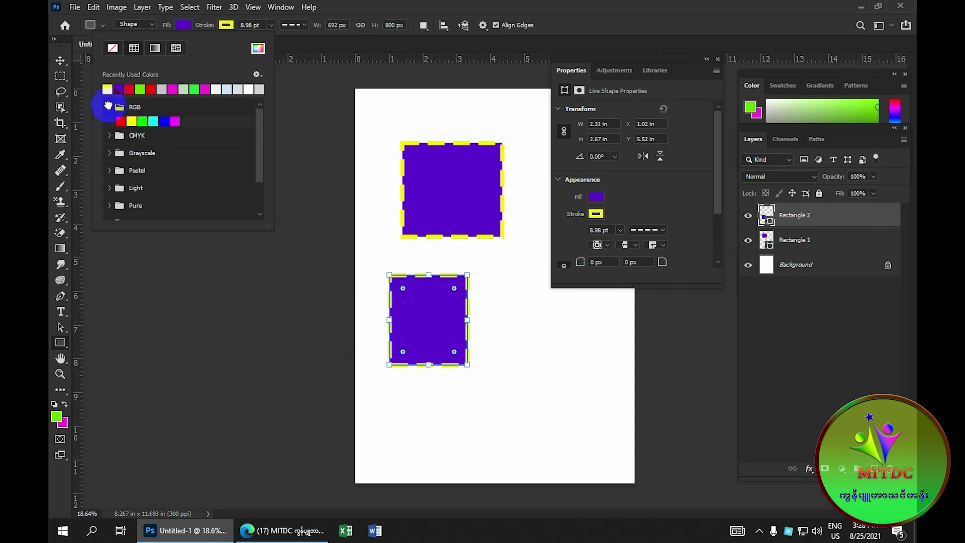
left_click(110, 136)
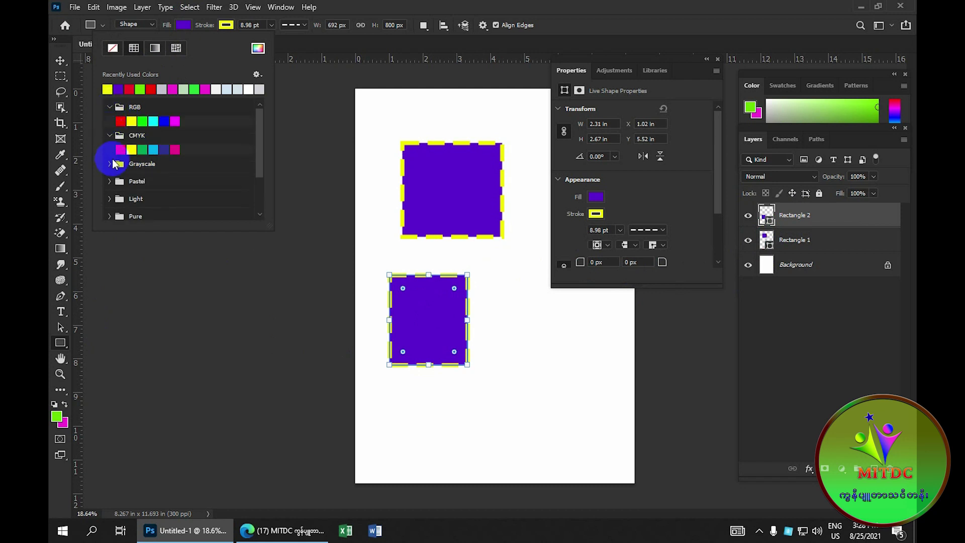
left_click(111, 162)
scroll(119, 183, "down", 2)
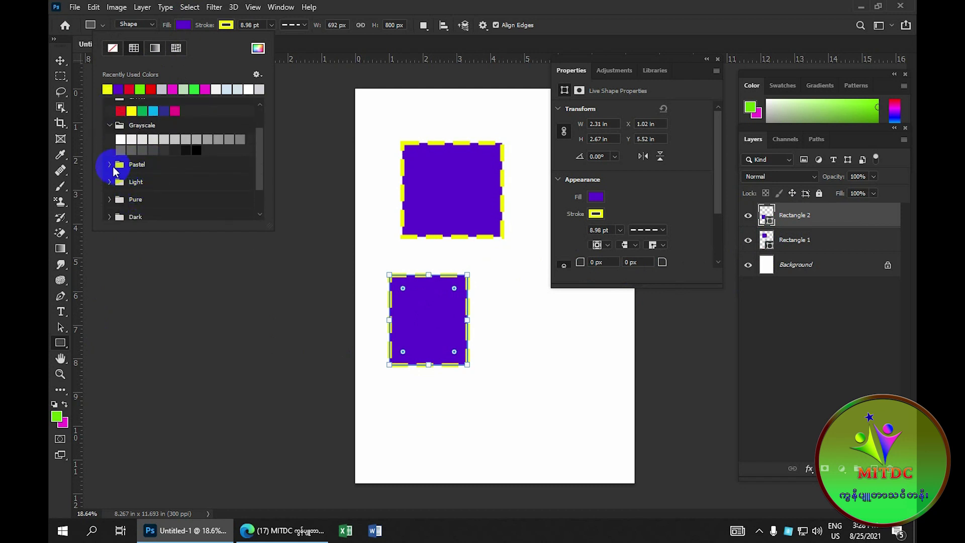
left_click(110, 163)
scroll(110, 166, "down", 2)
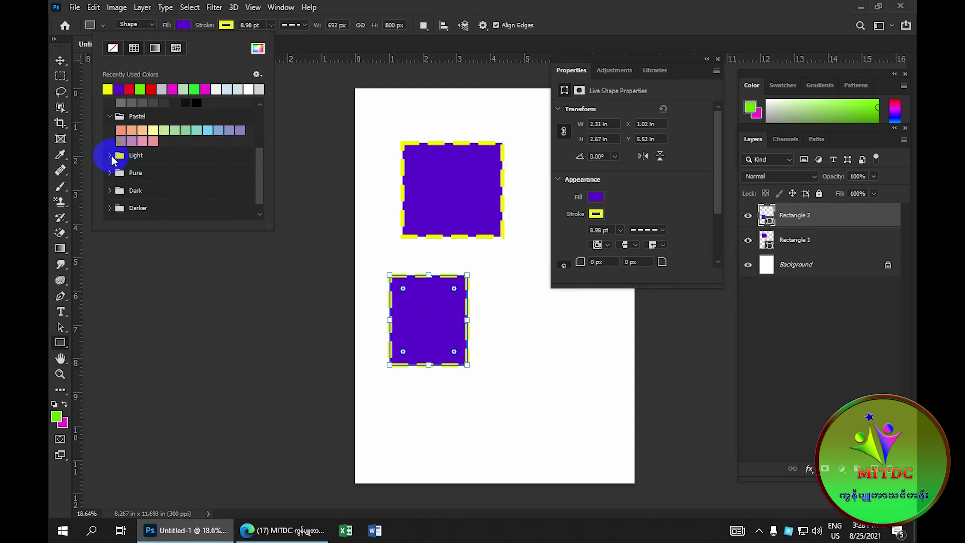
left_click(110, 157)
left_click(110, 194)
scroll(160, 172, "down", 2)
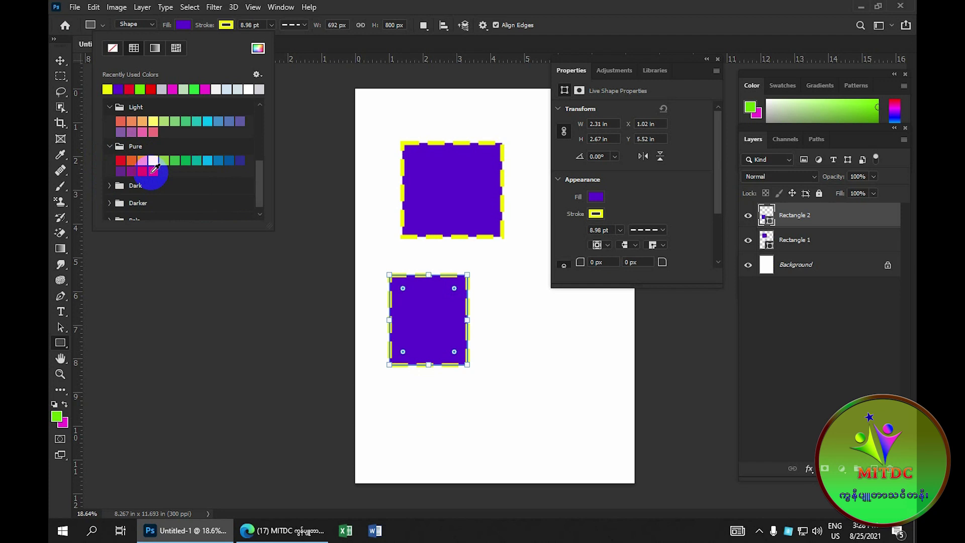
left_click(153, 171)
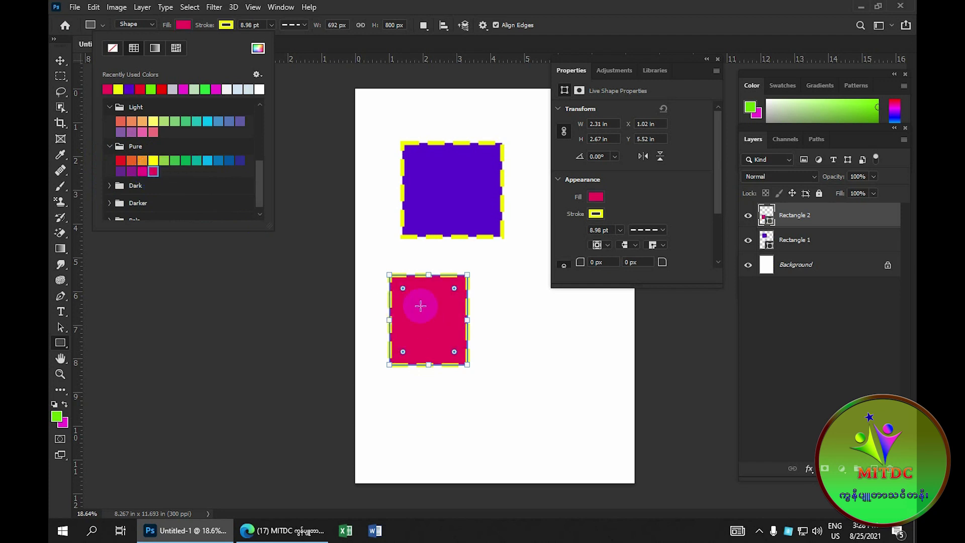
left_click(598, 215)
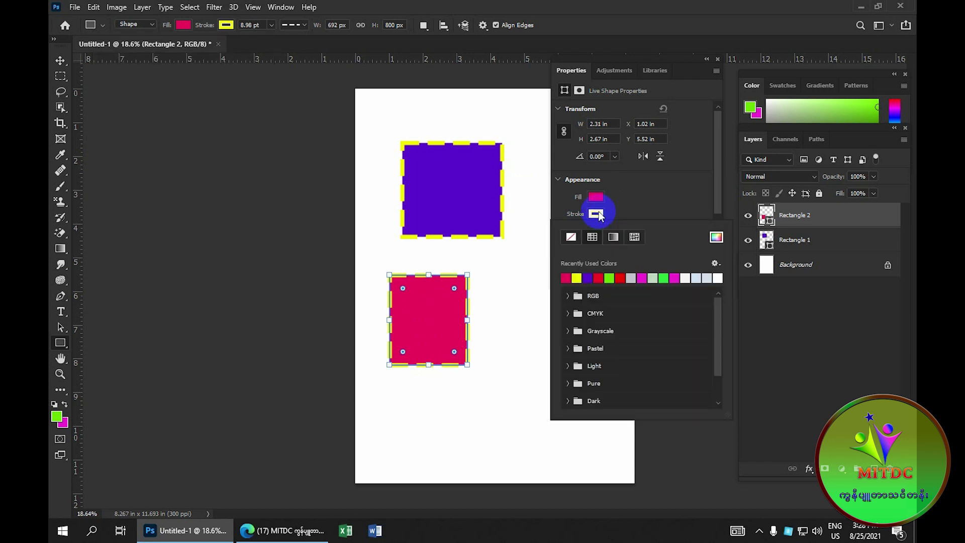
Step: Set the pink square's stroke colour to red
left_click(598, 215)
left_click(599, 215)
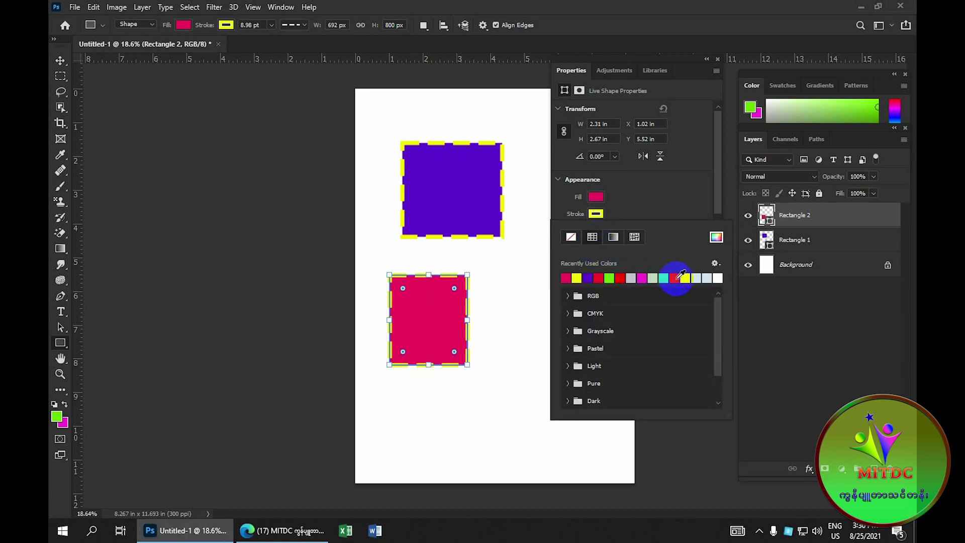
left_click(602, 278)
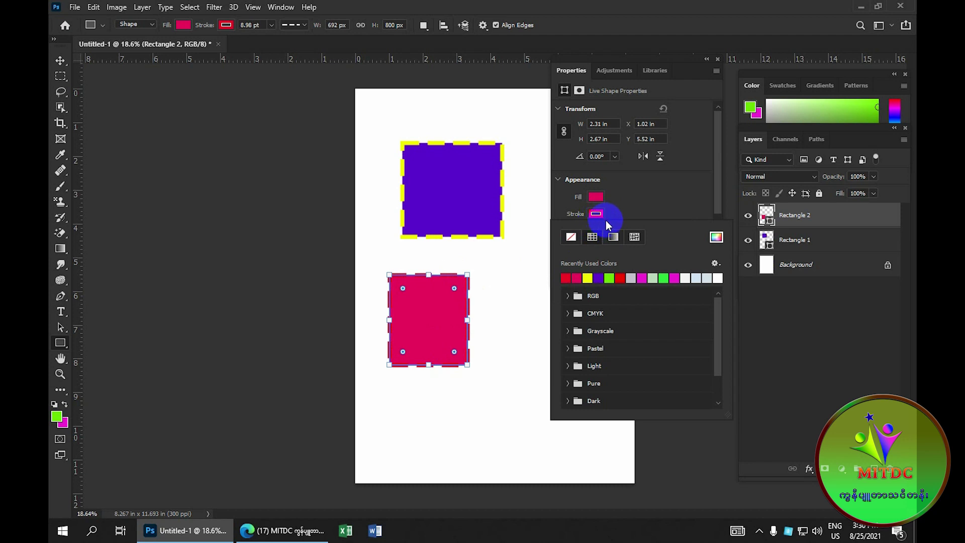
left_click(624, 203)
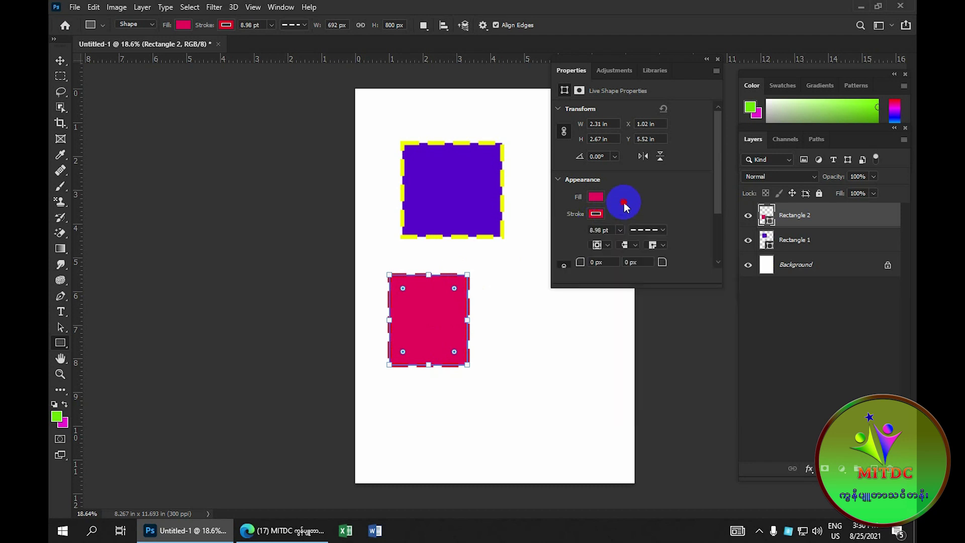
Step: Make the square's outline dotted and draw a matching rectangle to its right
left_click(664, 230)
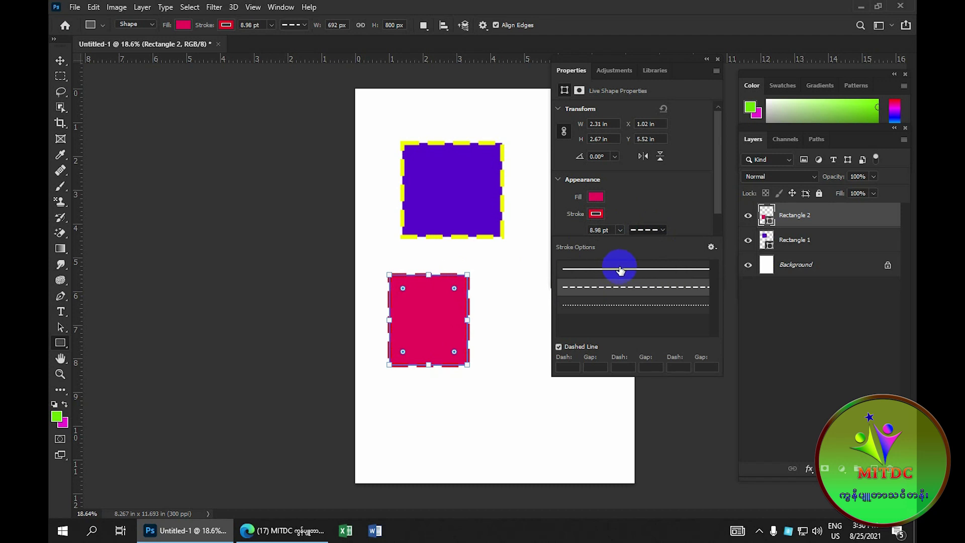
left_click(621, 270)
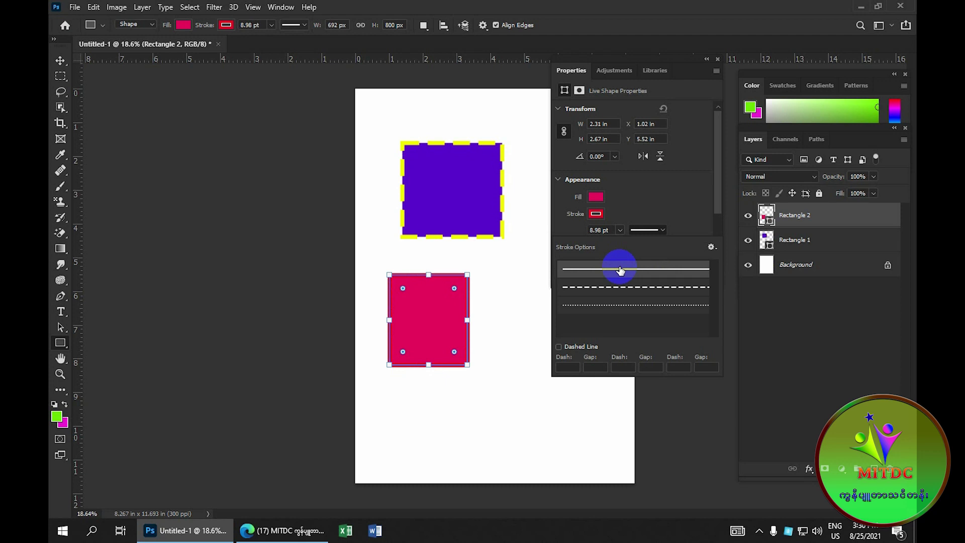
left_click(619, 306)
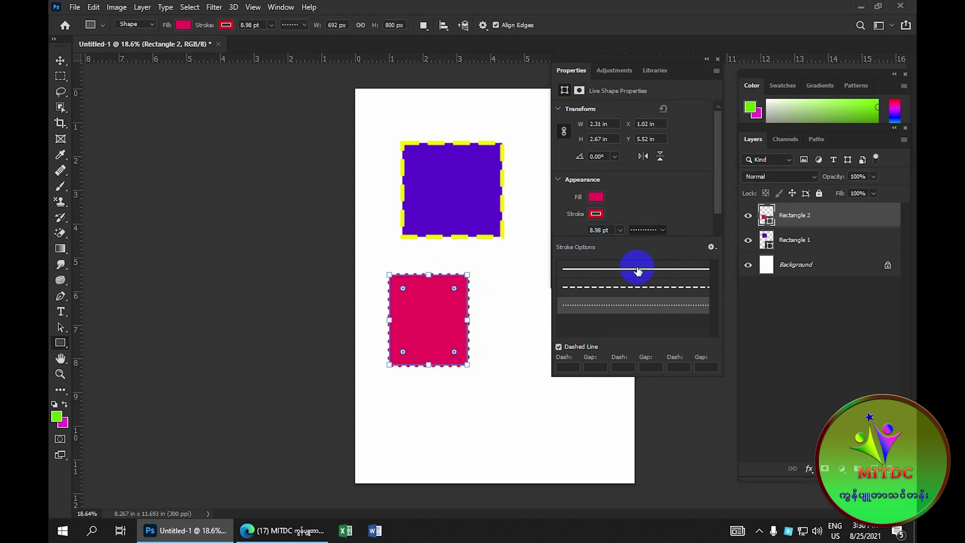
left_click(663, 230)
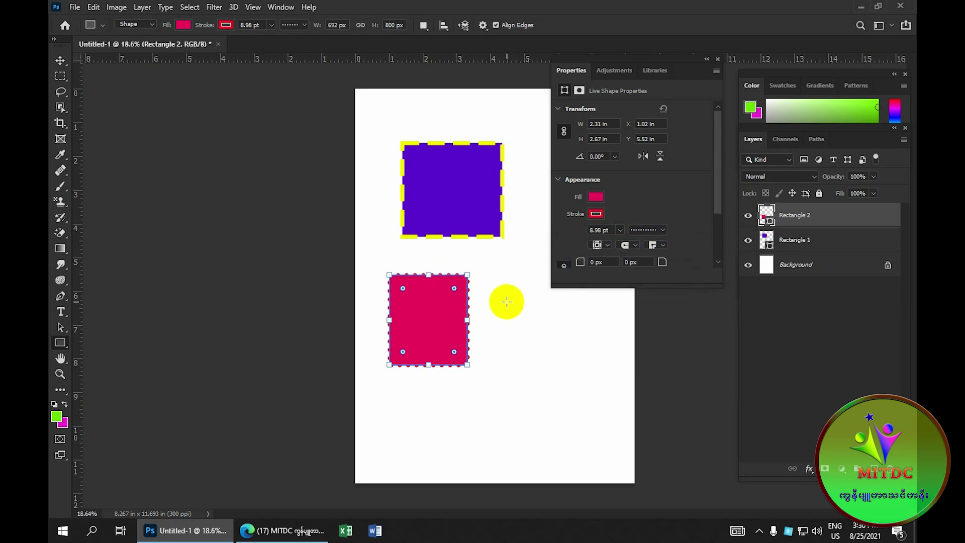
left_click_drag(493, 282, 578, 378)
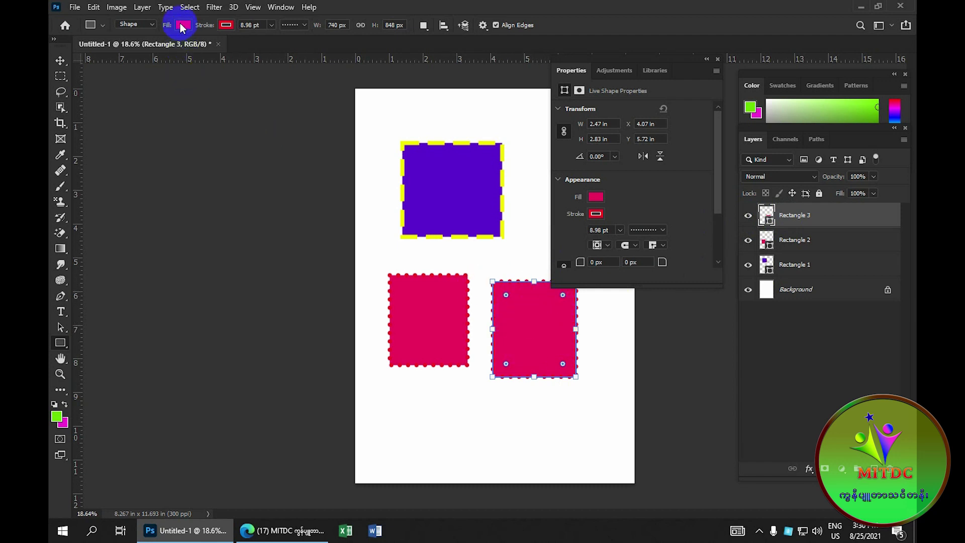
Step: Fill Rectangle 3 bright green from Recently Used Colors and float the Properties panel left
left_click(592, 196)
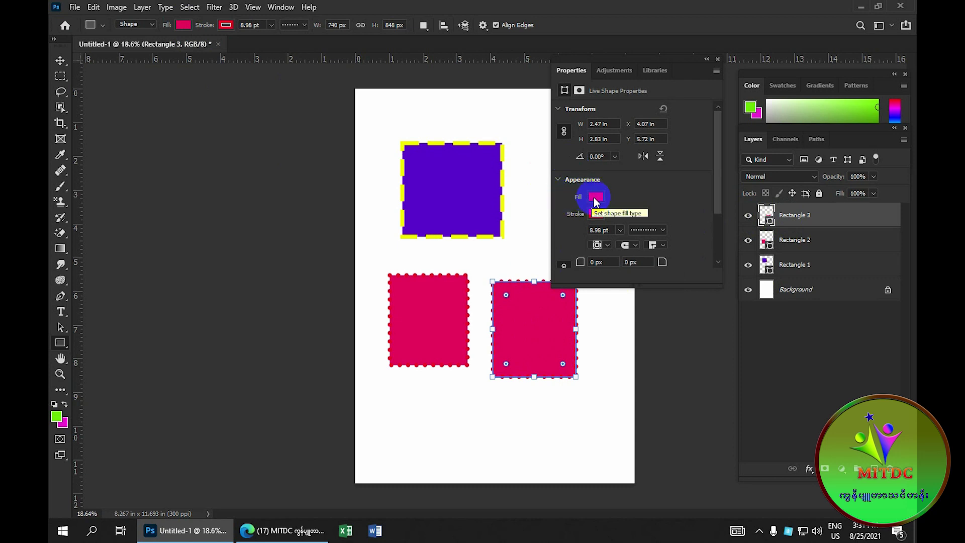
left_click(595, 199)
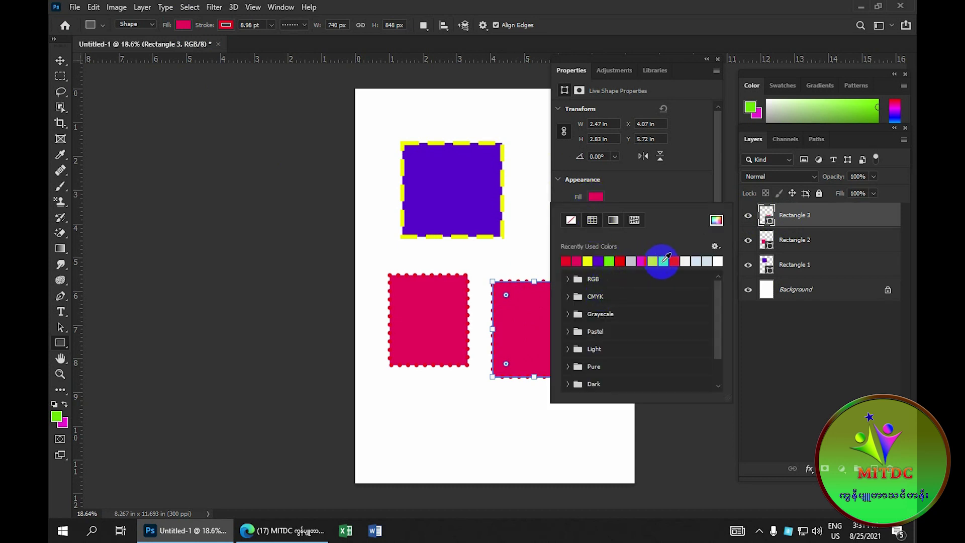
left_click(664, 260)
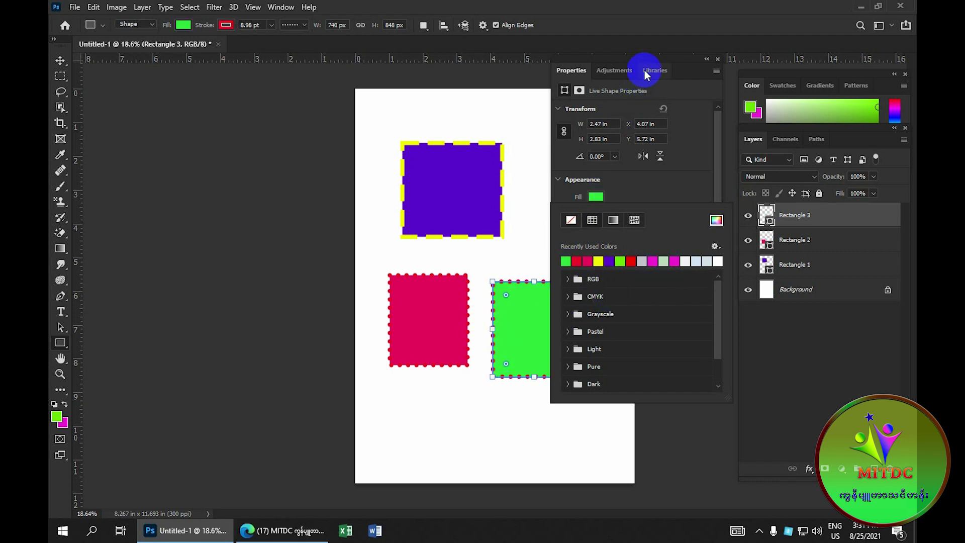
left_click_drag(680, 67, 280, 82)
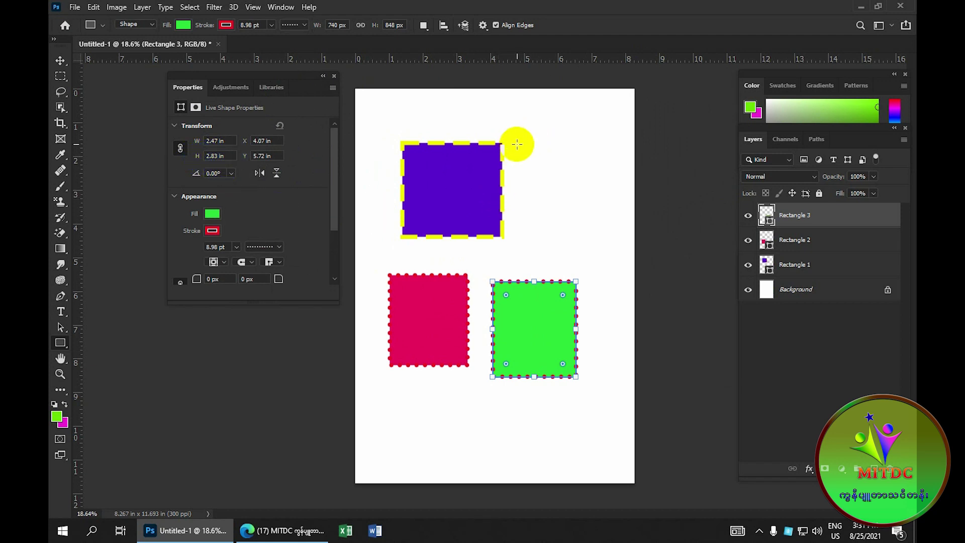
Step: Select the Rectangle 1, 2 and 3 layers and delete them
left_click(777, 215)
left_click(795, 266, "shift")
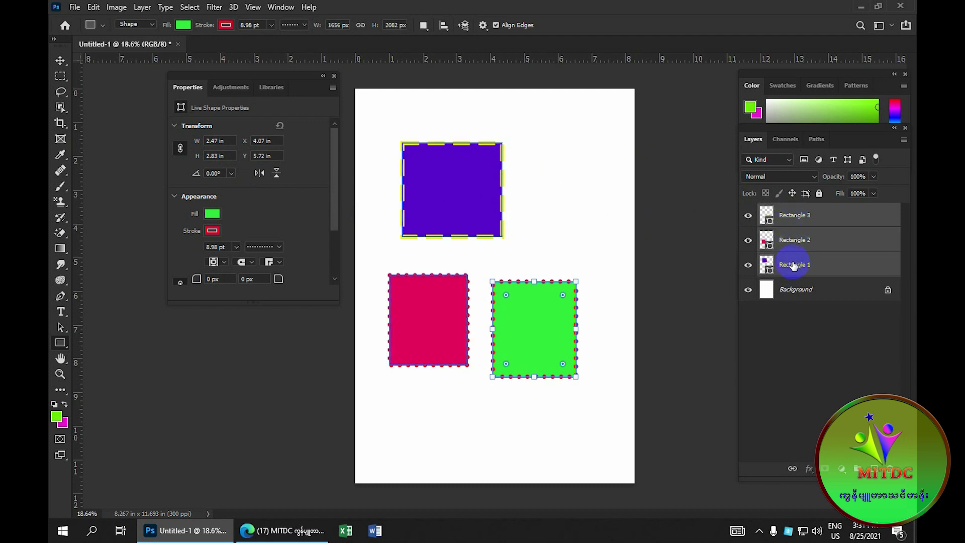
key("Delete")
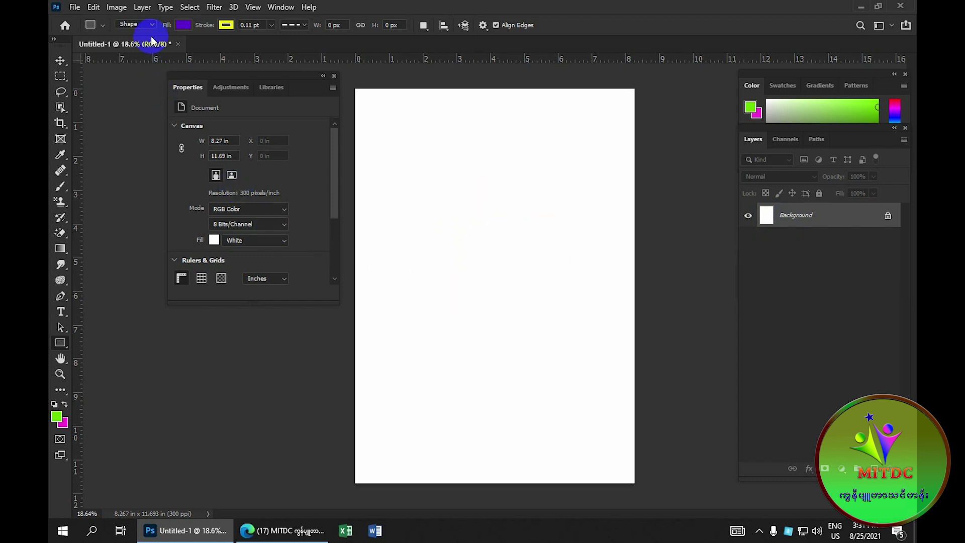
Step: Switch shape drawing to Path mode and duplicate the Background layer as Background copy
left_click(132, 26)
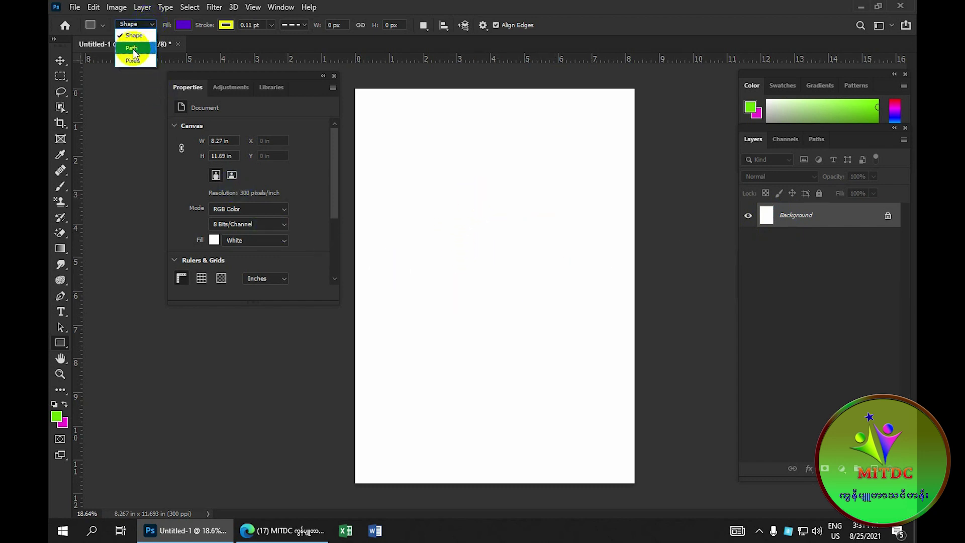
left_click(133, 49)
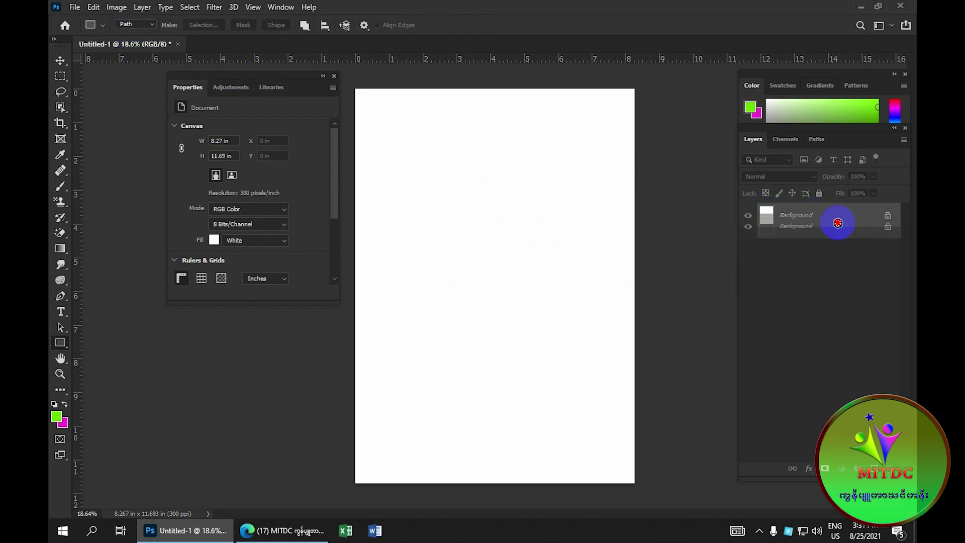
mouse_move(787, 217)
left_mouse_down()
mouse_move(824, 465)
mouse_move(803, 220)
left_mouse_up()
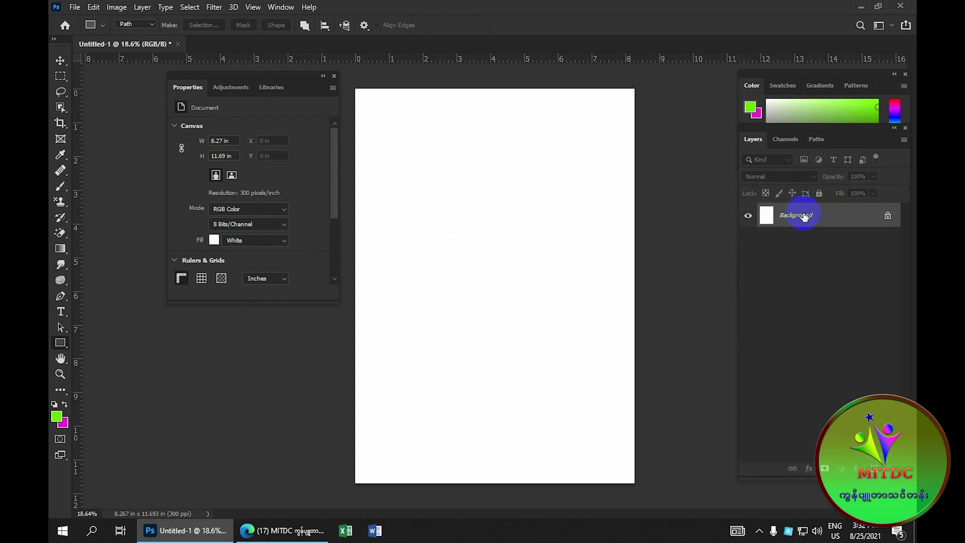
mouse_move(804, 216)
left_mouse_down()
mouse_move(855, 458)
mouse_move(876, 468)
left_mouse_up()
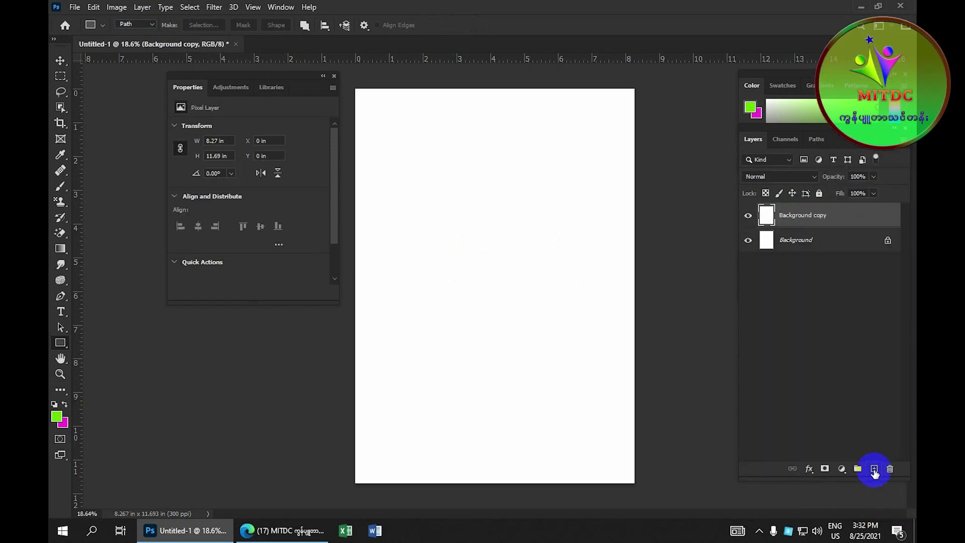
Step: Select the Background copy layer and return to the Rectangle Tool's mode choices
left_click(779, 216)
left_click(436, 163)
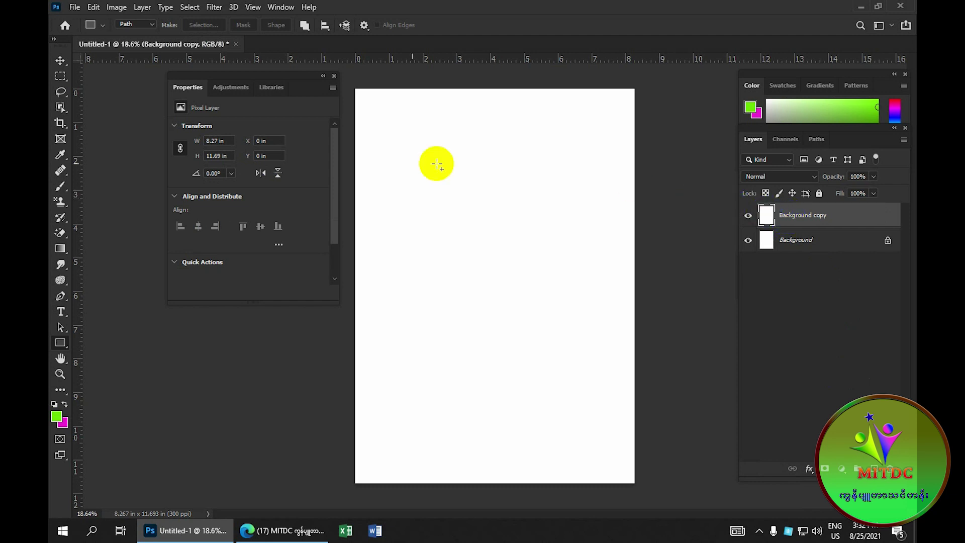
right_click(64, 344)
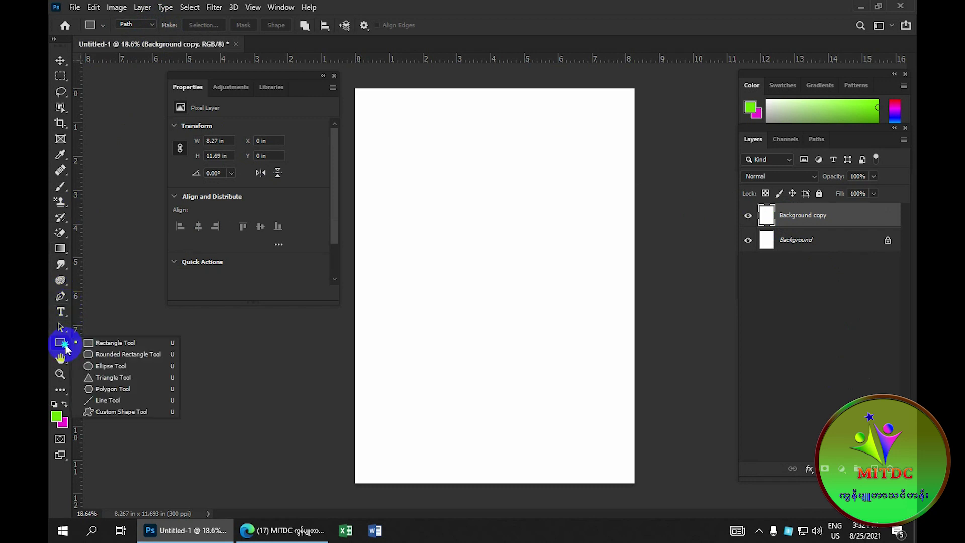
left_click(95, 344)
left_click(152, 24)
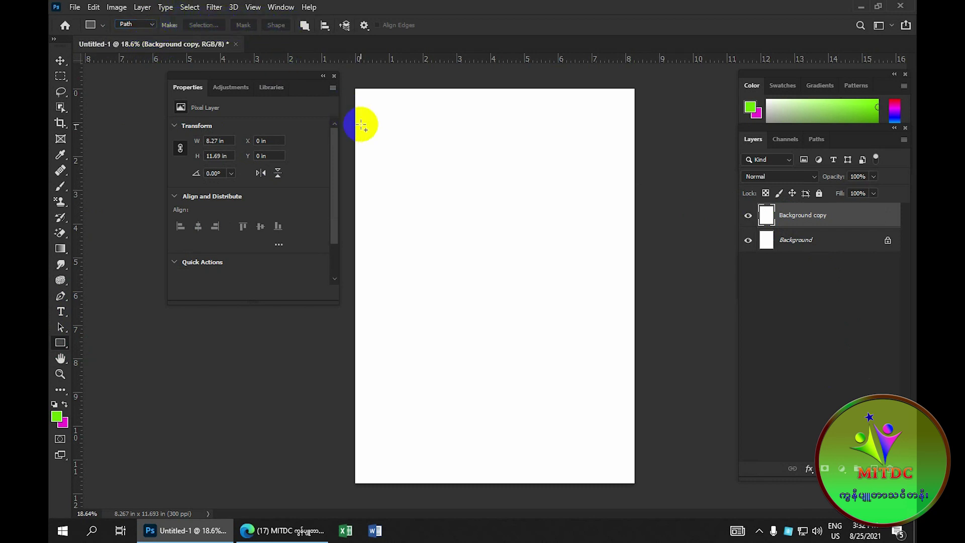
left_click_drag(397, 131, 517, 243)
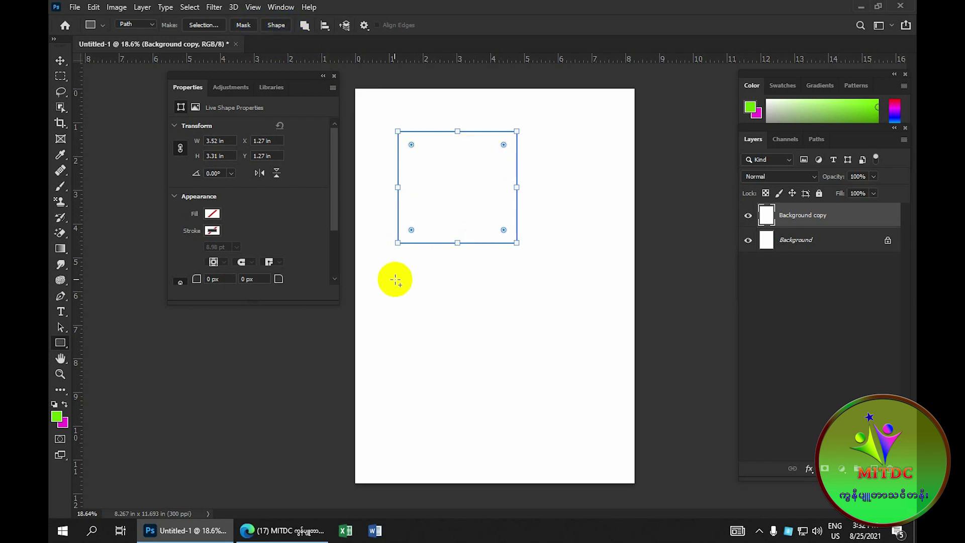
left_click_drag(393, 271, 512, 380)
left_click_drag(503, 134, 588, 229)
left_click_drag(554, 259, 626, 359)
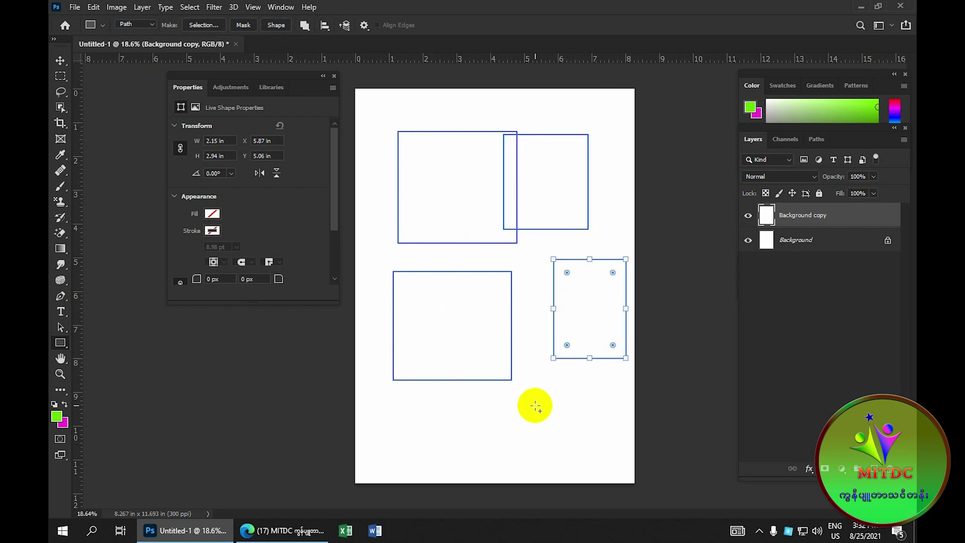
left_click_drag(530, 403, 577, 436)
left_click_drag(427, 406, 495, 455)
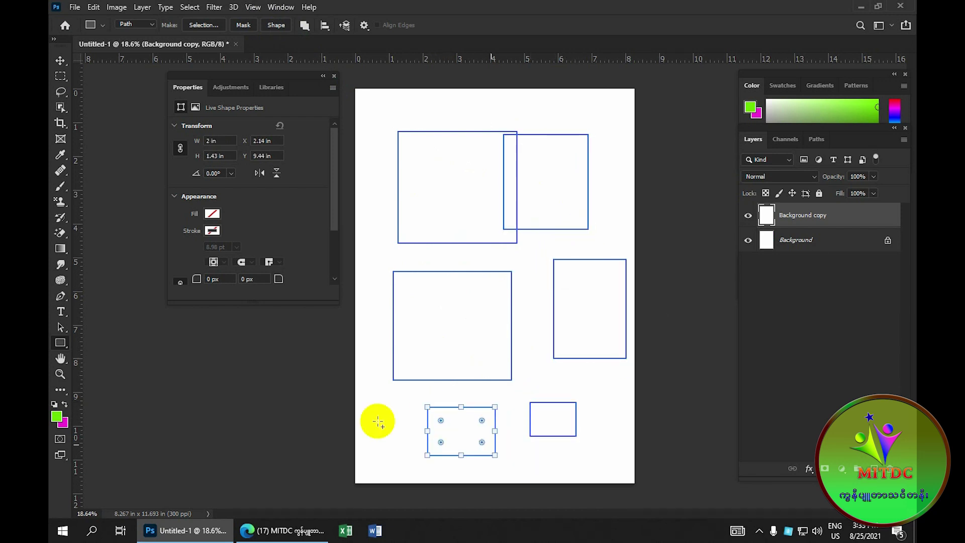
left_click_drag(358, 411, 420, 460)
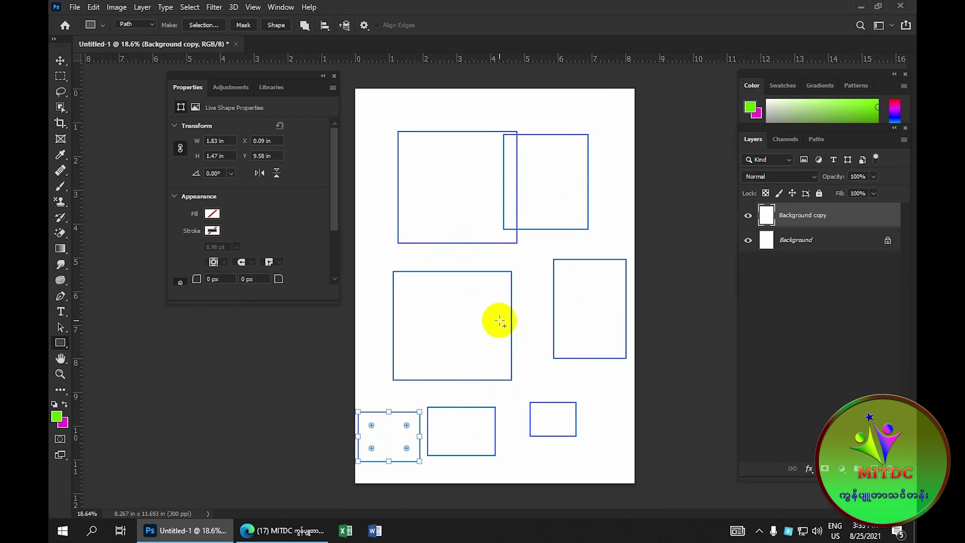
key("Delete")
key("Delete")
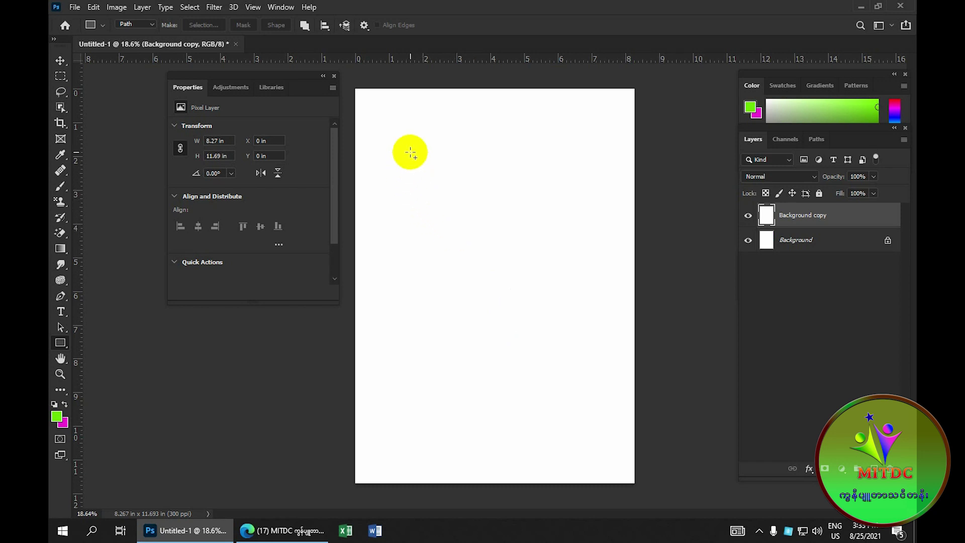
Step: Sketch six rectangular path outlines across the page, then delete them all
left_click_drag(384, 144, 454, 227)
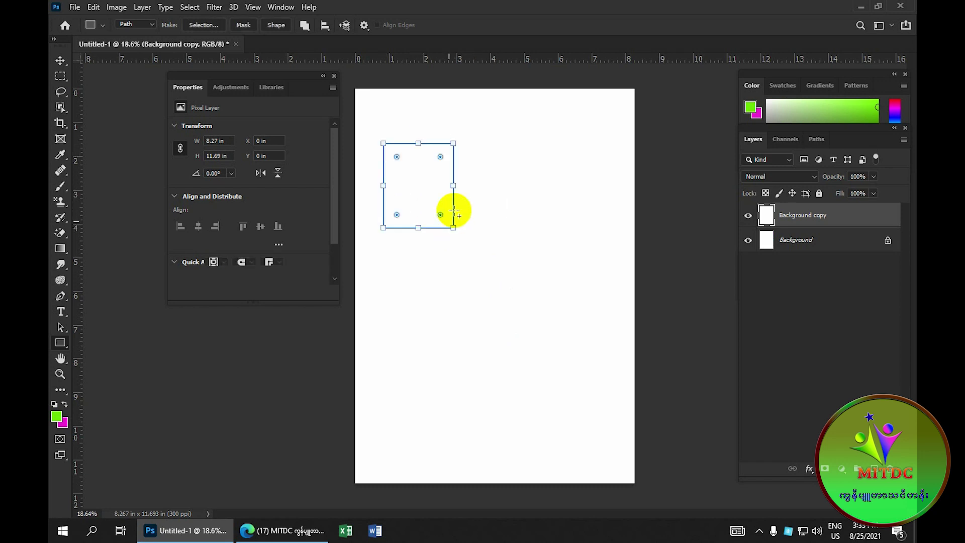
left_click_drag(469, 128, 564, 224)
left_click_drag(421, 274, 517, 354)
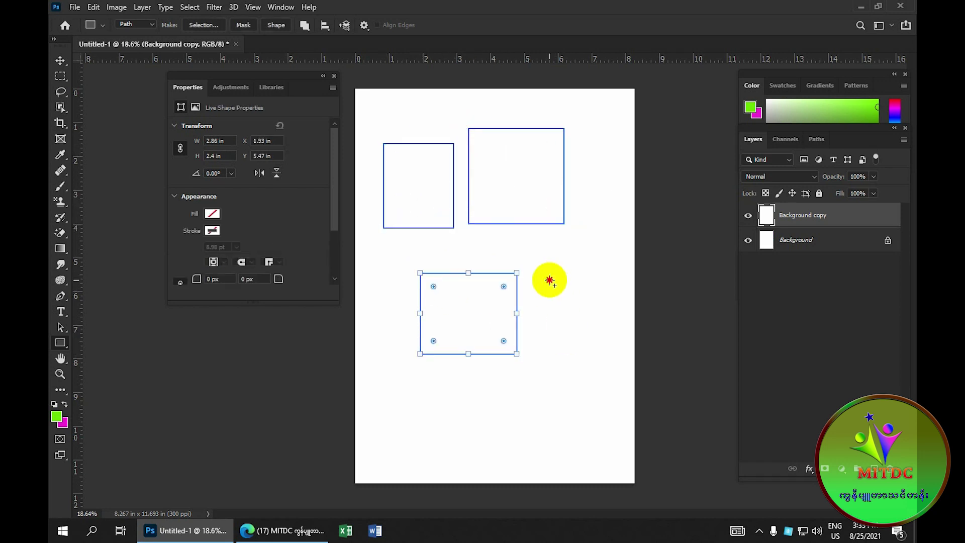
left_click_drag(549, 279, 605, 353)
left_click_drag(455, 398, 539, 451)
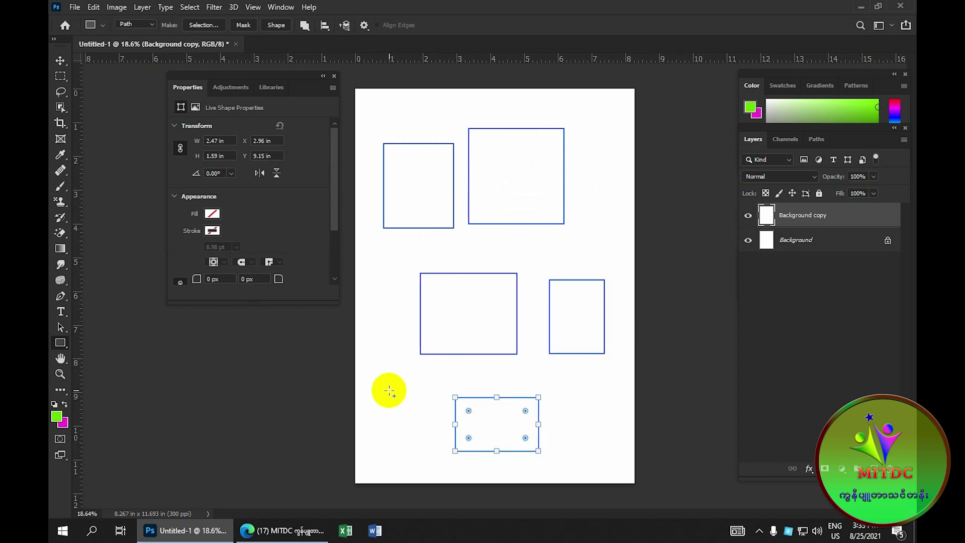
left_click_drag(384, 385, 421, 438)
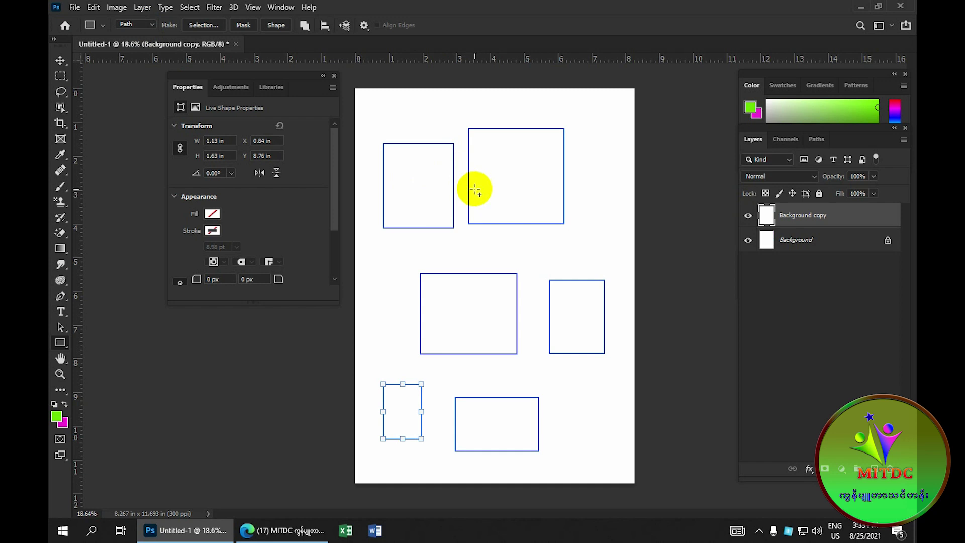
key("Delete")
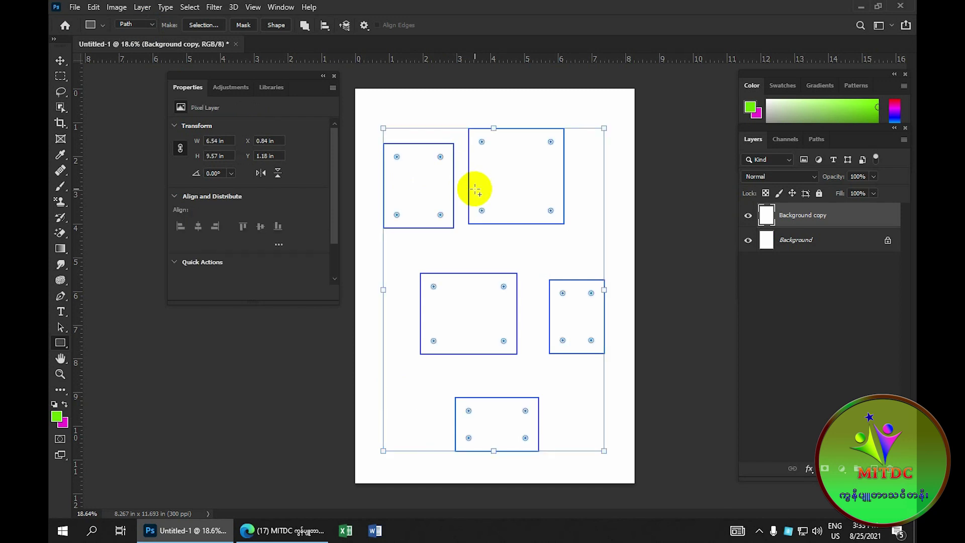
key("Delete")
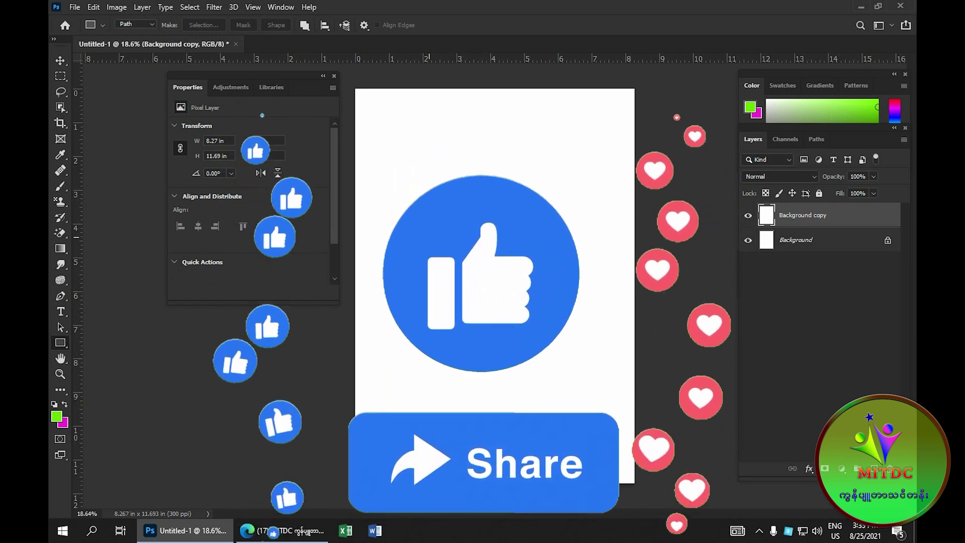
Step: Switch the Rectangle tool to Pixels mode and paint three green rectangles
left_click(146, 24)
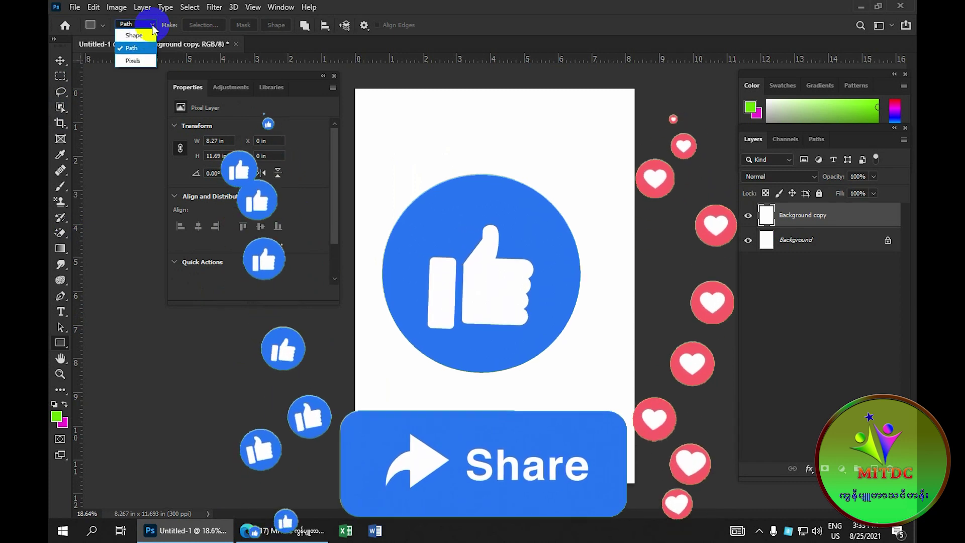
left_click(133, 60)
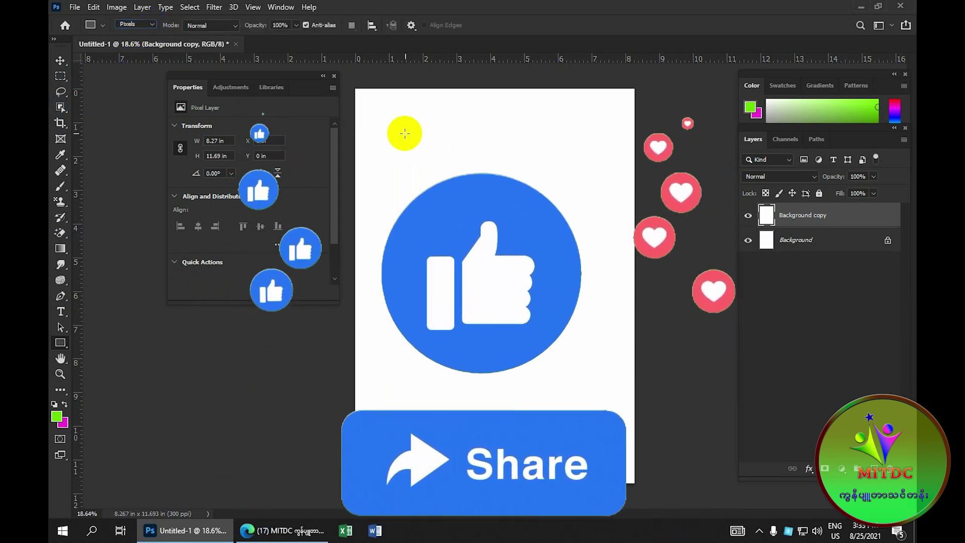
left_click_drag(379, 127, 493, 261)
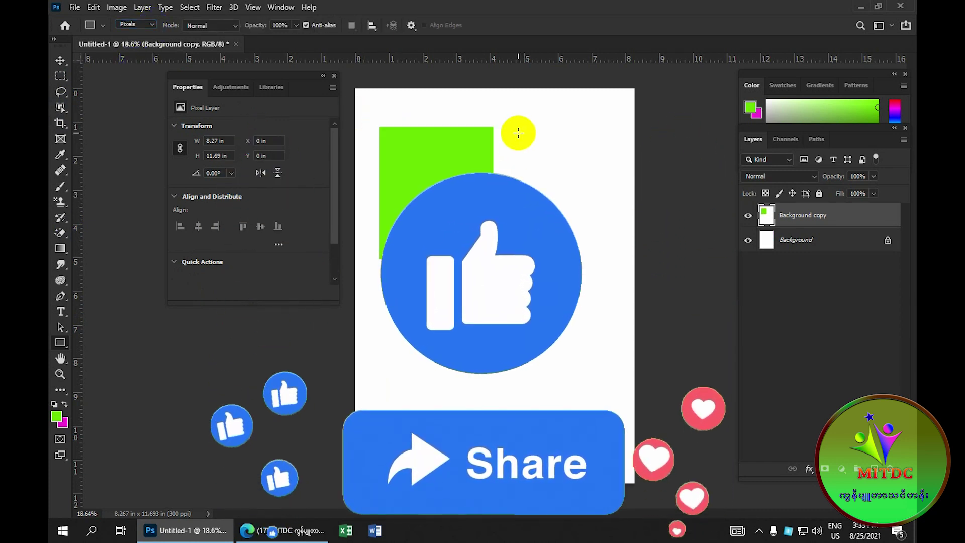
left_click_drag(519, 133, 628, 222)
left_click_drag(385, 307, 483, 392)
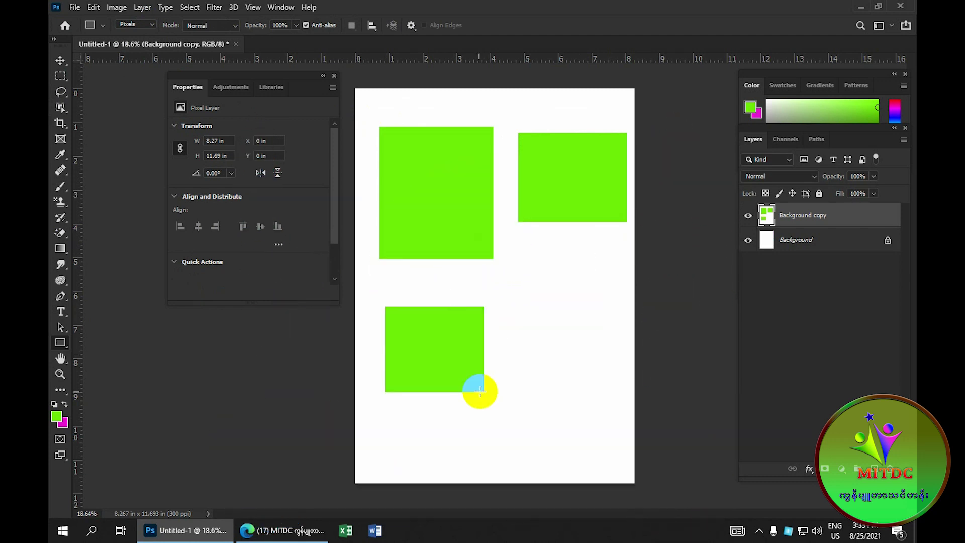
Step: Change the foreground colour to blue and paint three blue rectangles
left_click(69, 423)
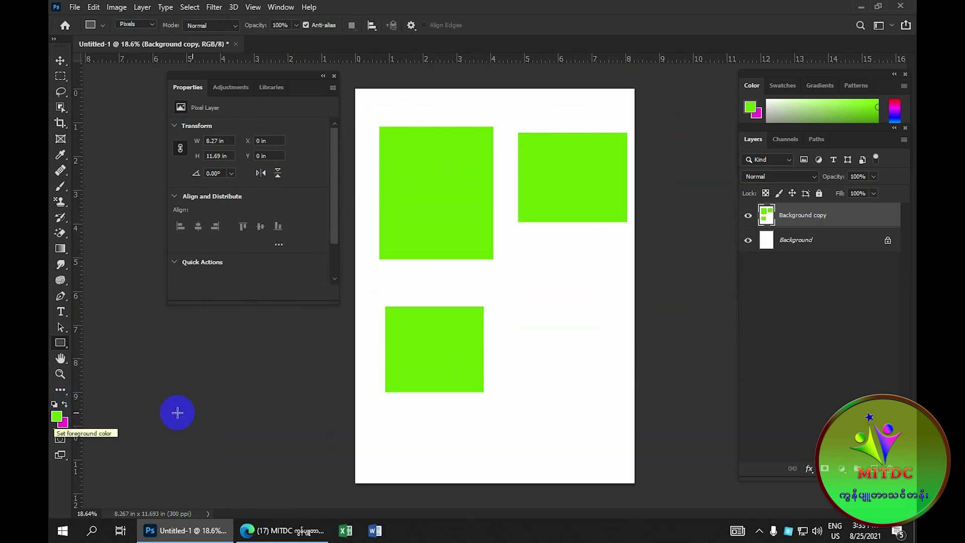
left_click(61, 419)
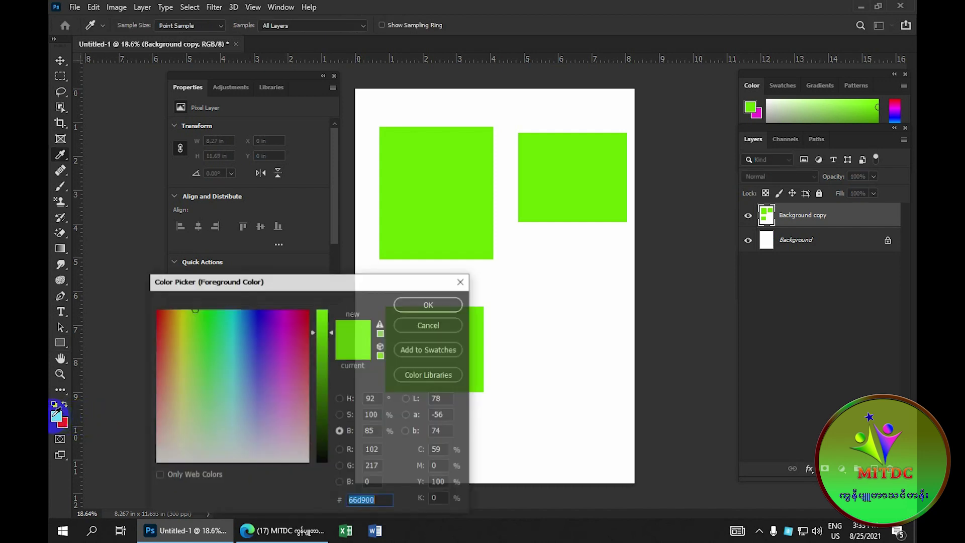
left_click(242, 309)
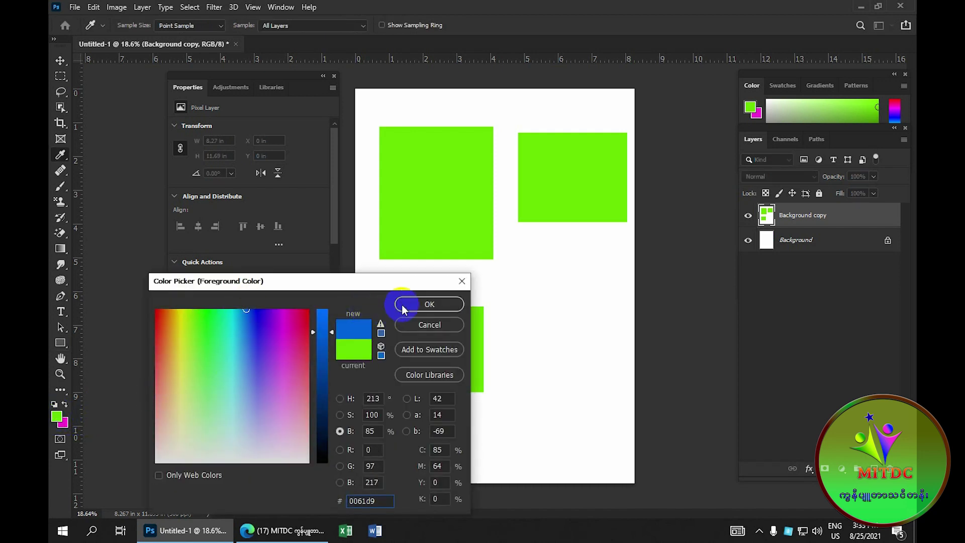
left_click(430, 305)
left_click_drag(510, 271, 617, 342)
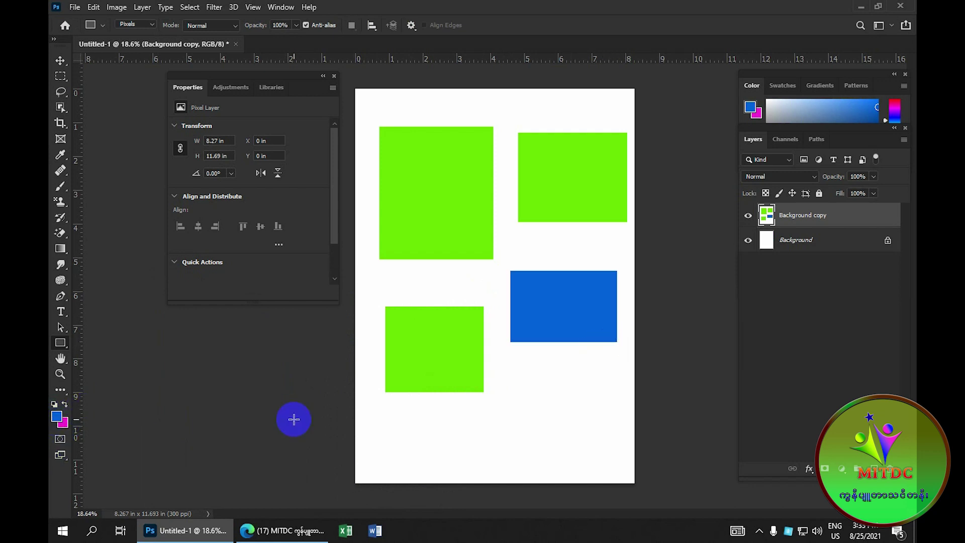
left_click_drag(402, 424, 472, 457)
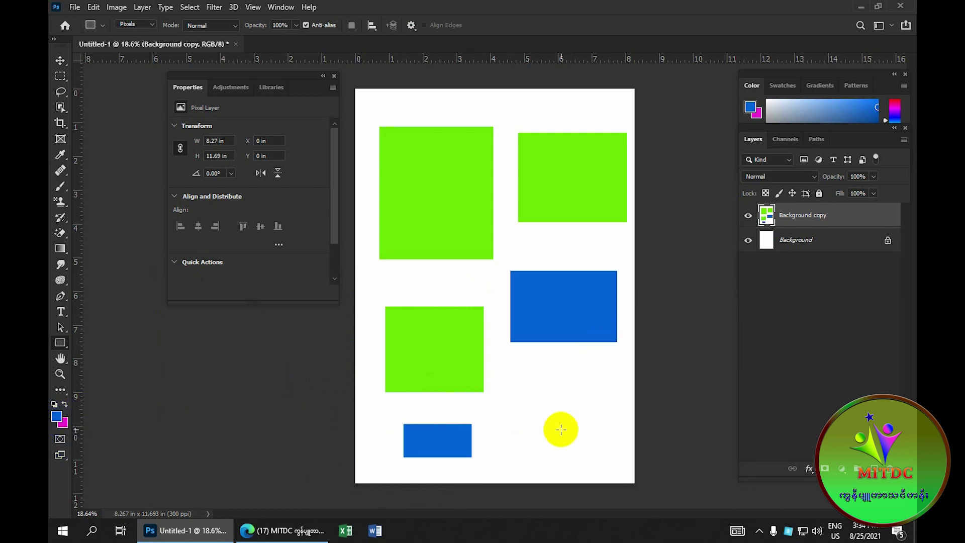
left_click_drag(510, 398, 562, 429)
Step: Change the foreground to orange-red and paint a rectangle below the top-left green one
left_click(56, 416)
left_click(167, 358)
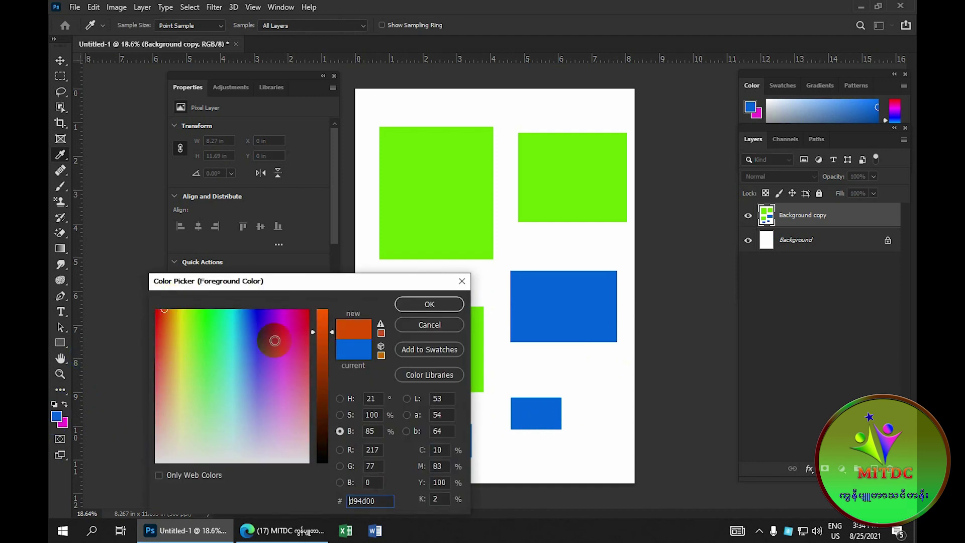
left_click(416, 304)
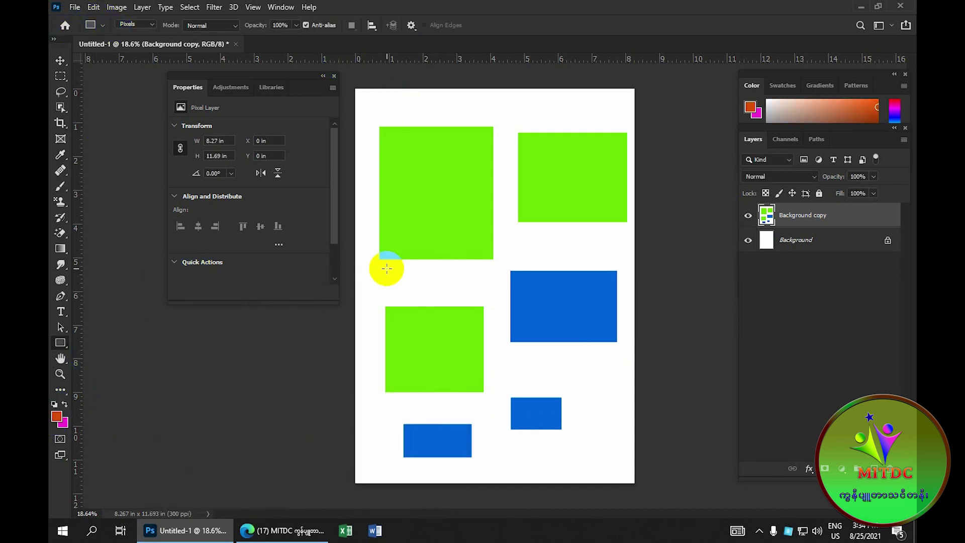
left_click_drag(387, 269, 456, 303)
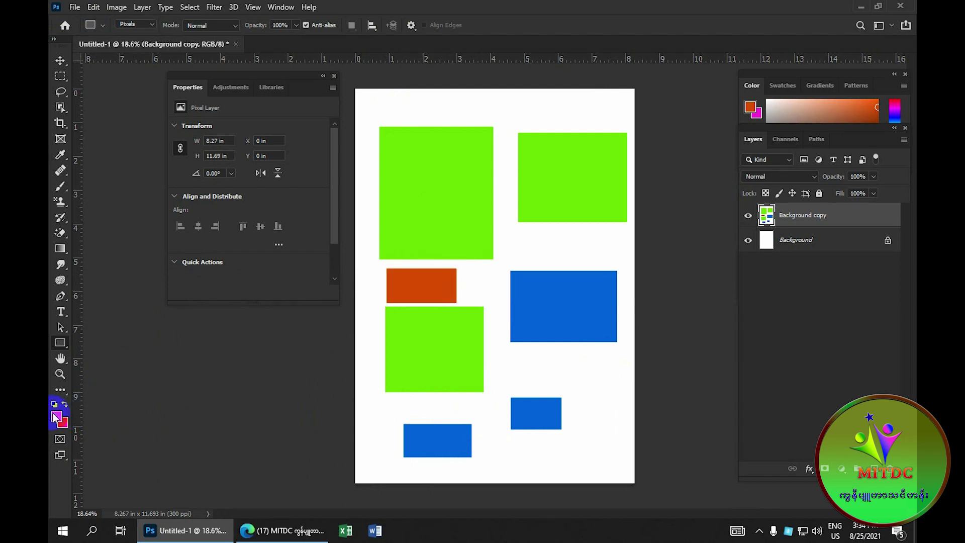
Step: Switch to Shape mode and draw an orange rectangle shape layer at the page top
left_click(423, 301)
left_click(775, 221)
left_click(189, 65)
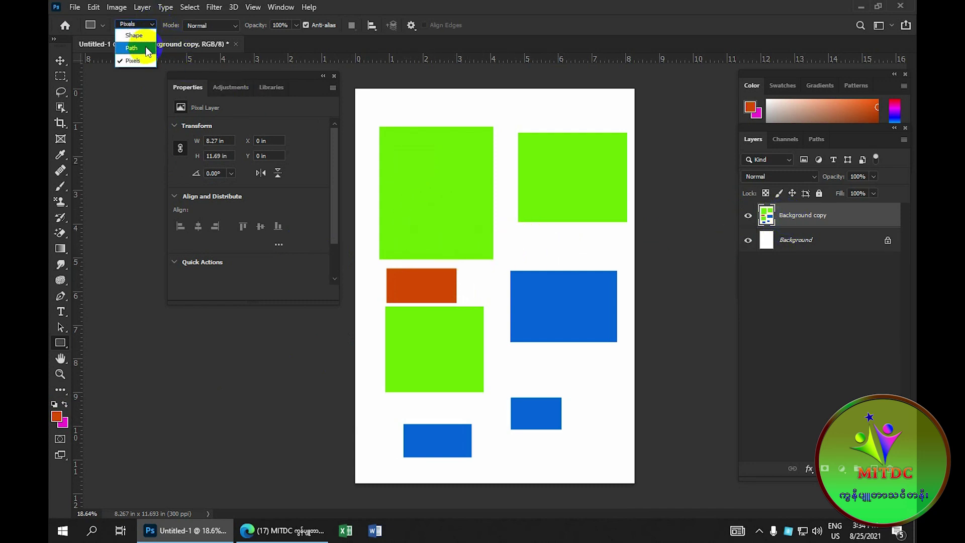
left_click(415, 160)
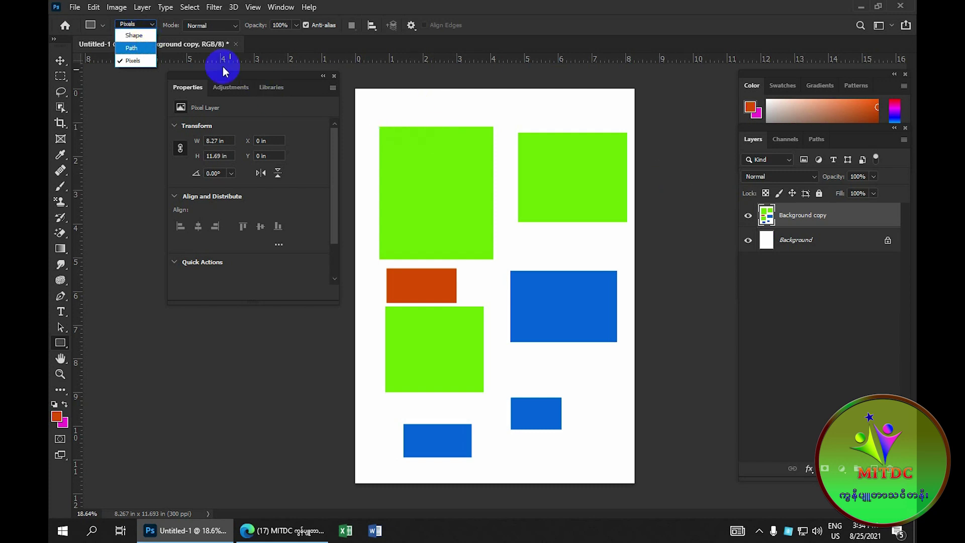
left_click(147, 39)
left_click_drag(485, 99, 531, 126)
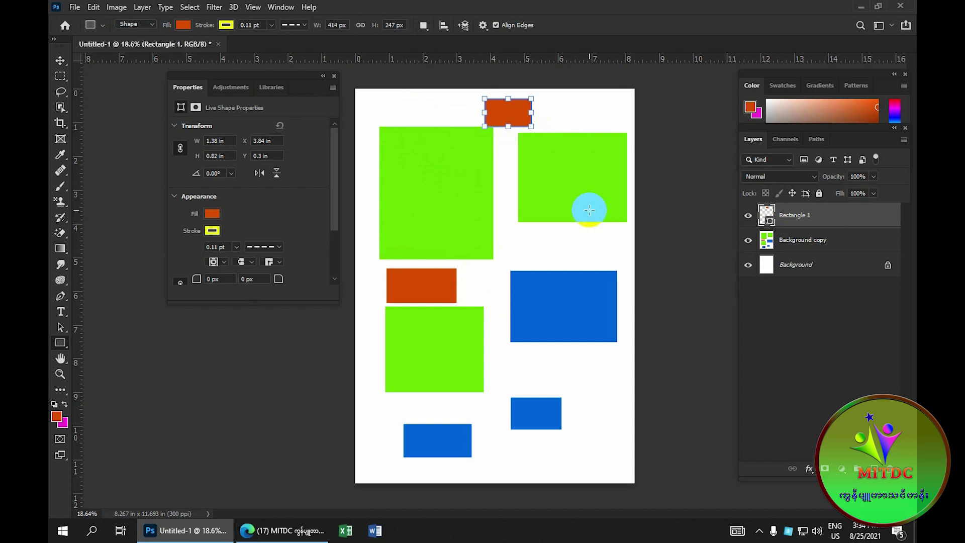
Step: Delete the Rectangle 1 shape layer and the painted Background copy layer
key("Delete")
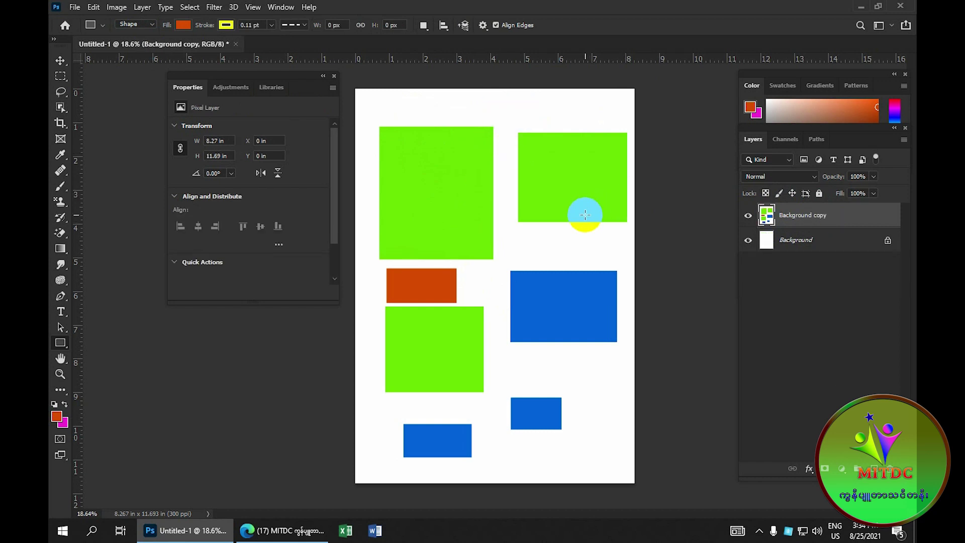
key("Delete")
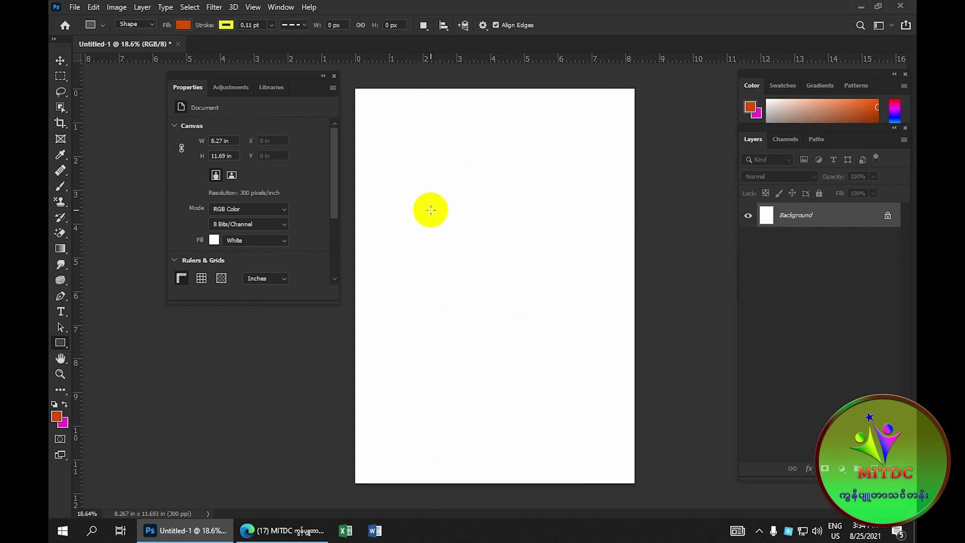
scroll(431, 209, "up", 1)
scroll(425, 206, "down", 2)
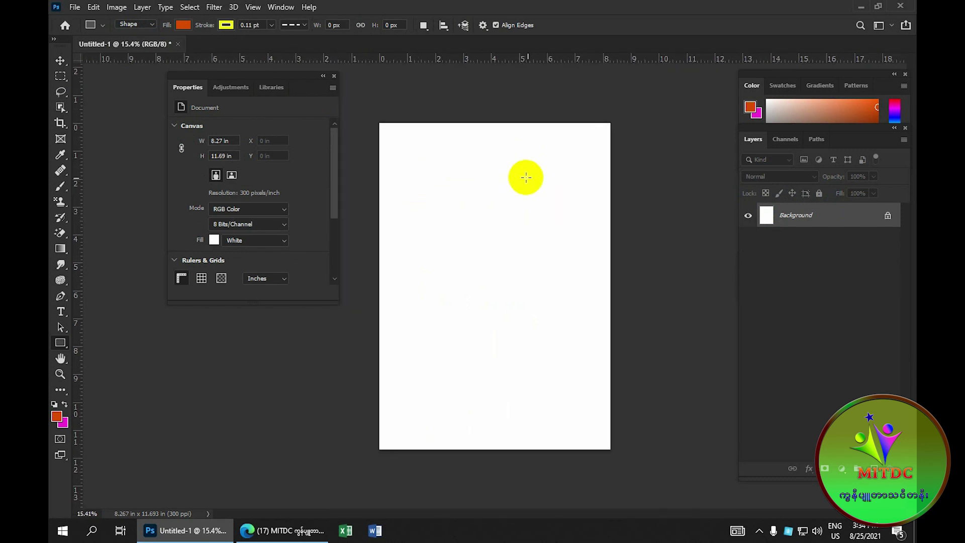
Step: Switch the shape tool to the Rounded Rectangle Tool
right_click(61, 349)
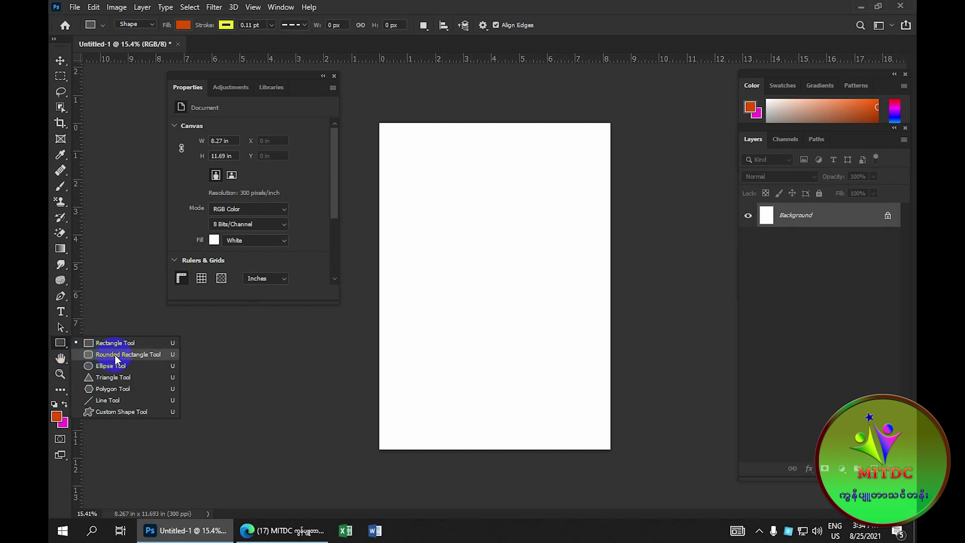
left_click(134, 356)
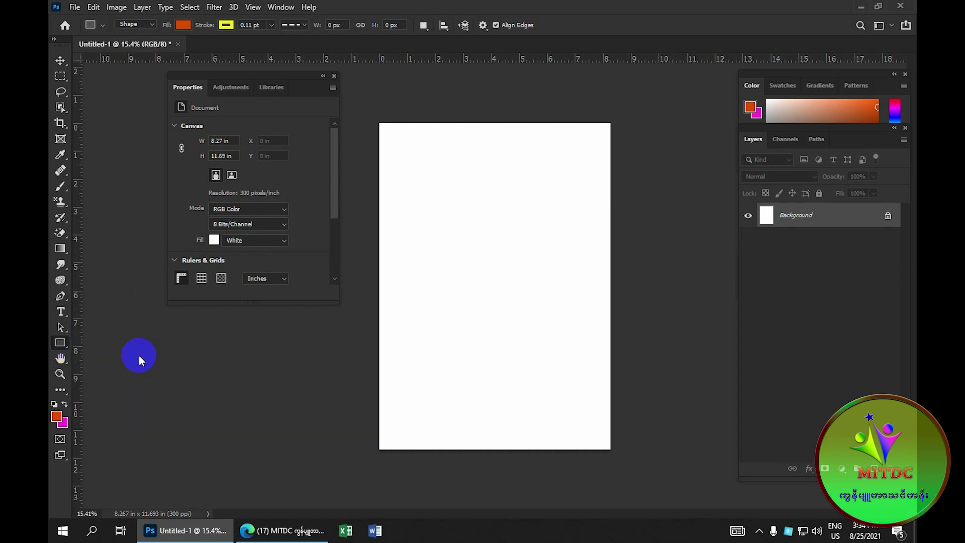
scroll(548, 227, "up", 2)
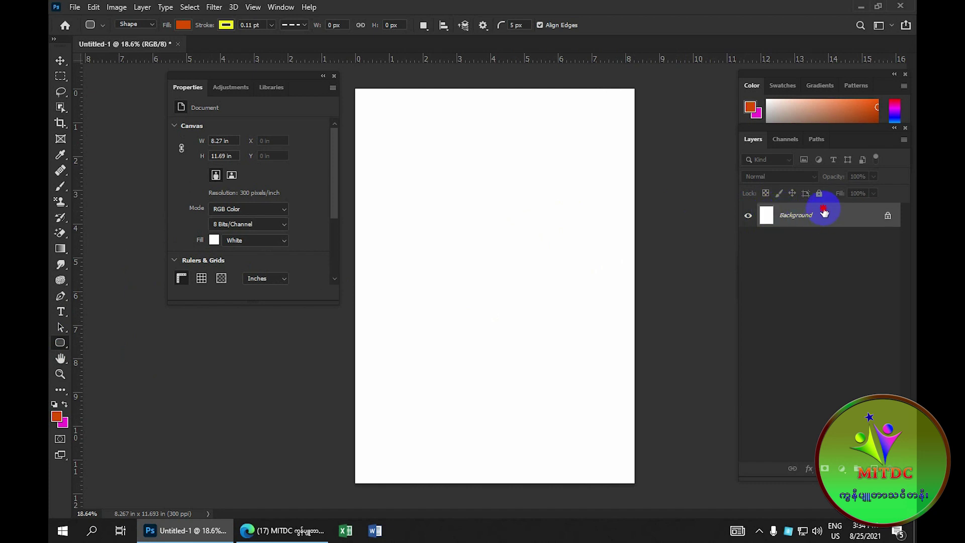
Step: Duplicate the Background layer into a Background copy layer above it
left_click_drag(824, 213, 824, 461)
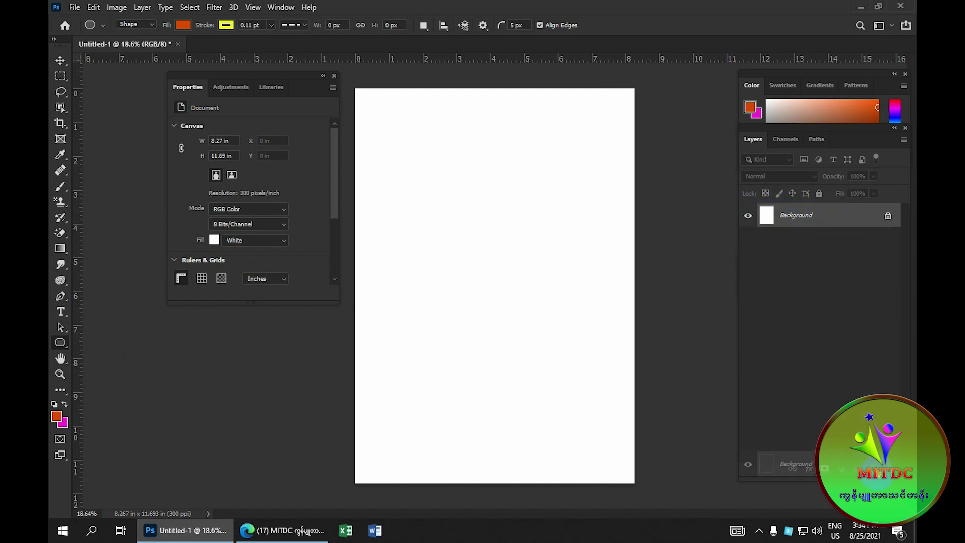
left_click_drag(825, 461, 825, 469)
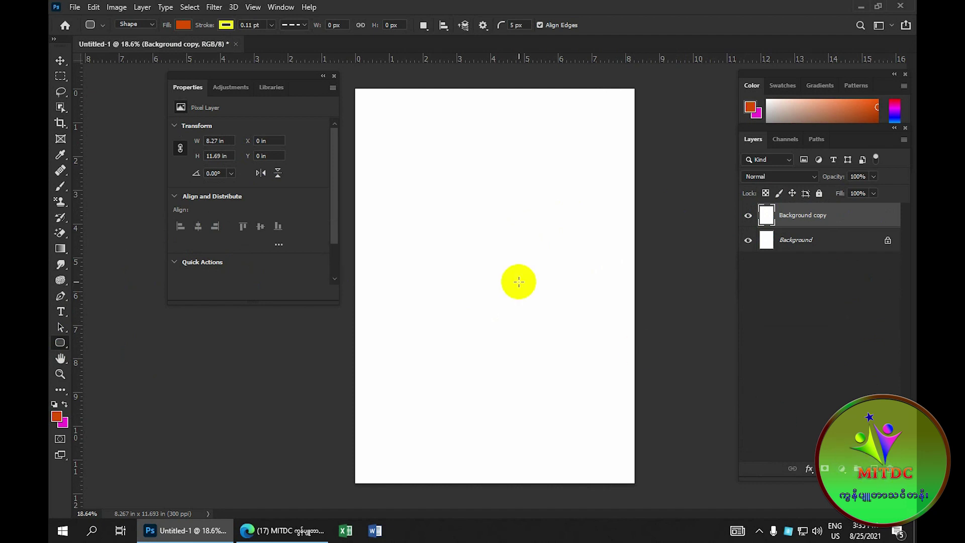
left_click(265, 158)
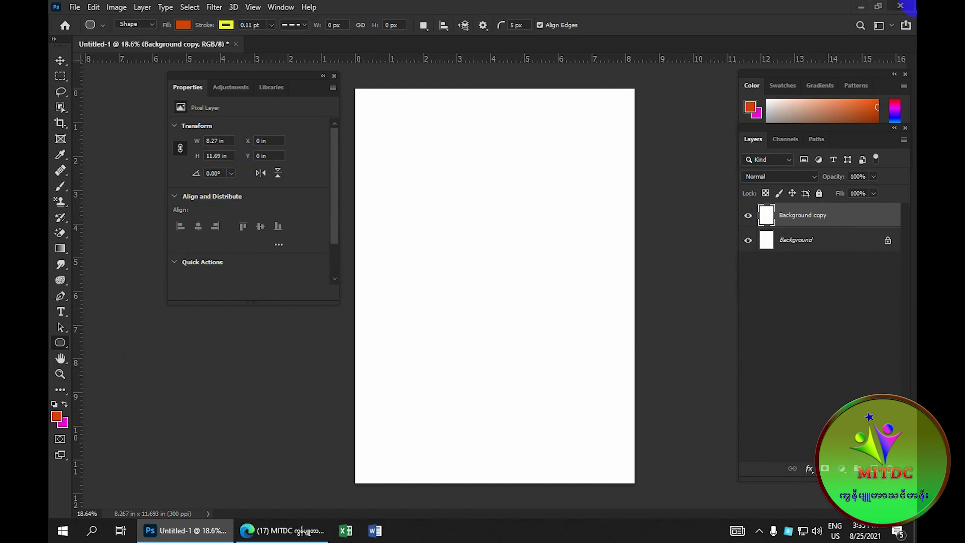
left_click(152, 25)
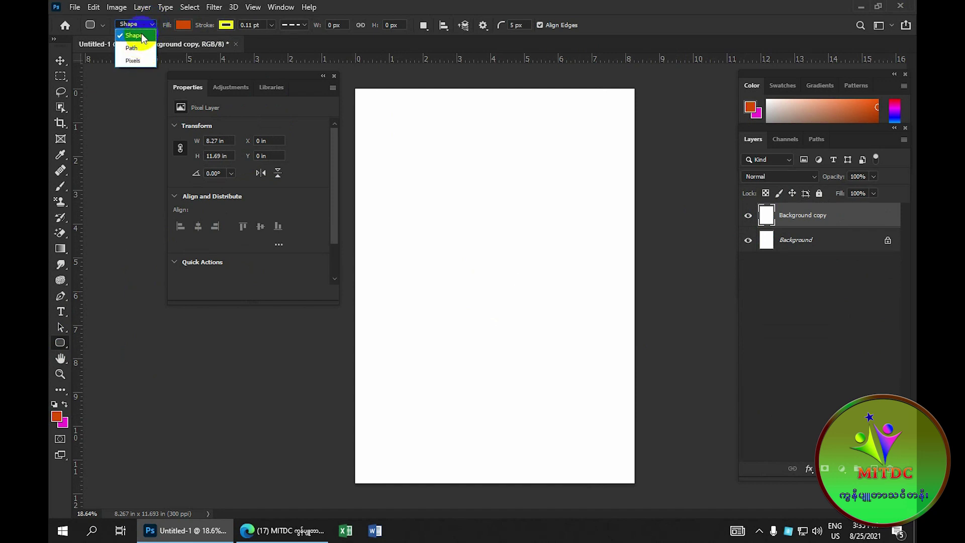
Step: Keep Shape mode with a magenta fill and a yellow stroke
left_click(143, 36)
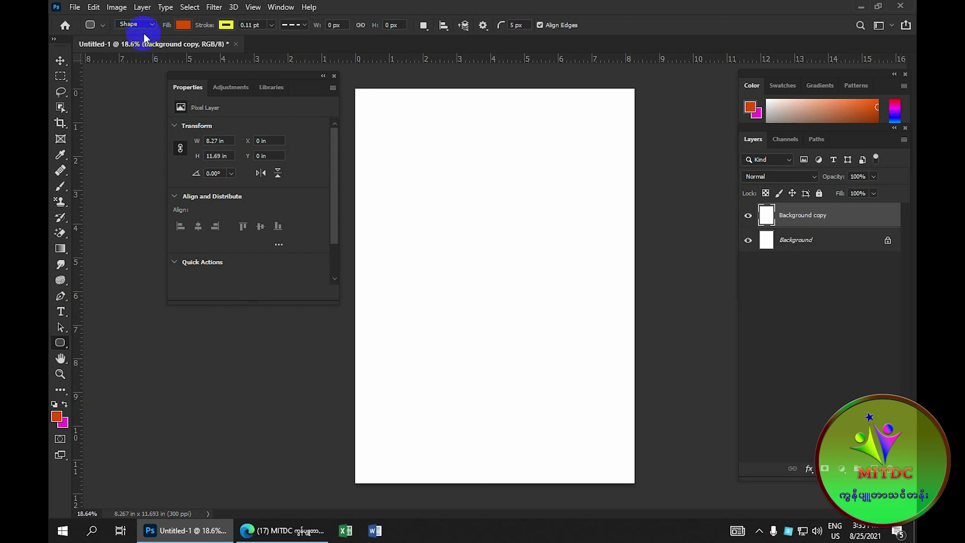
left_click(183, 25)
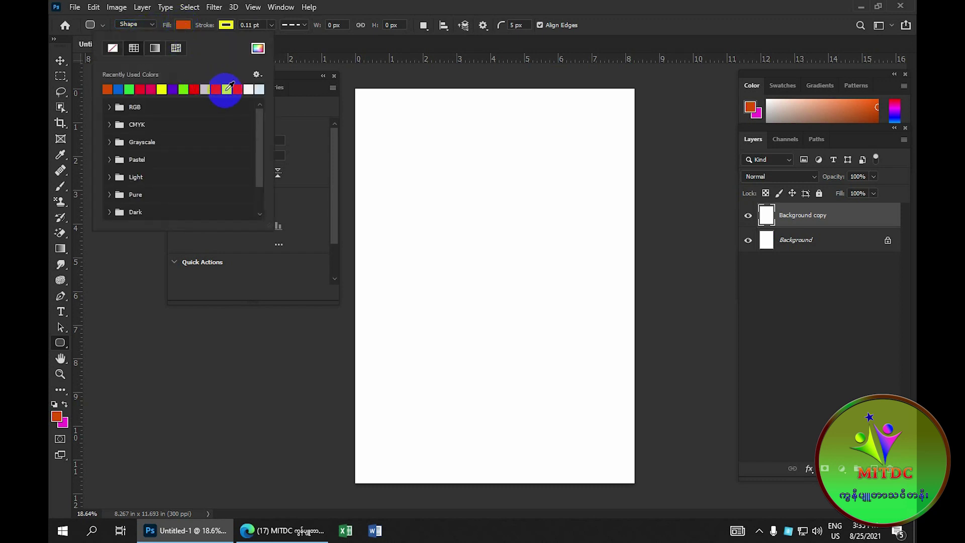
left_click(239, 89)
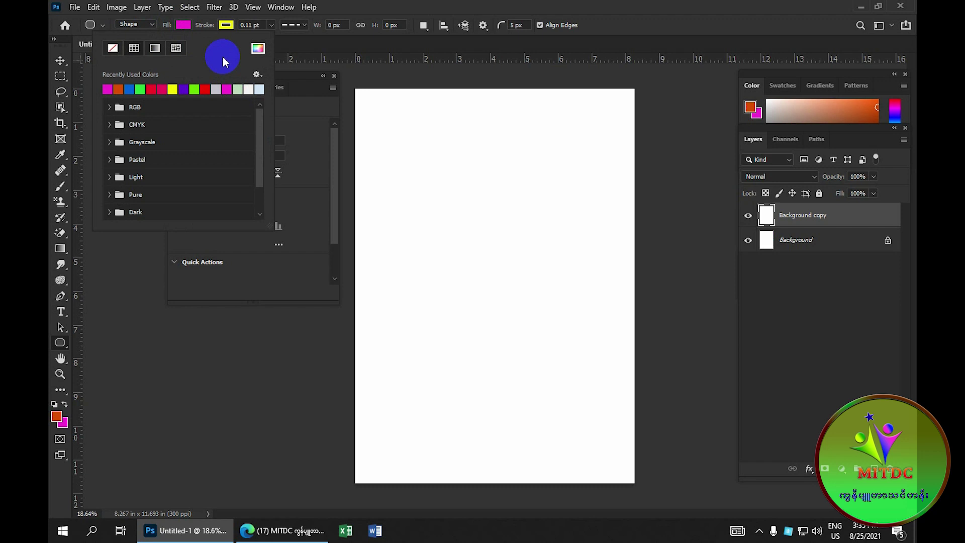
left_click(227, 25)
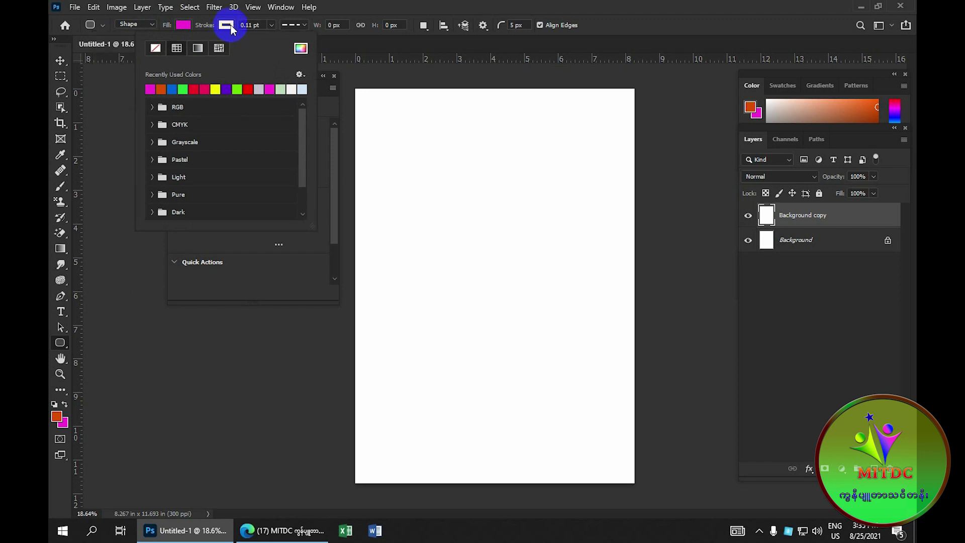
left_click(230, 28)
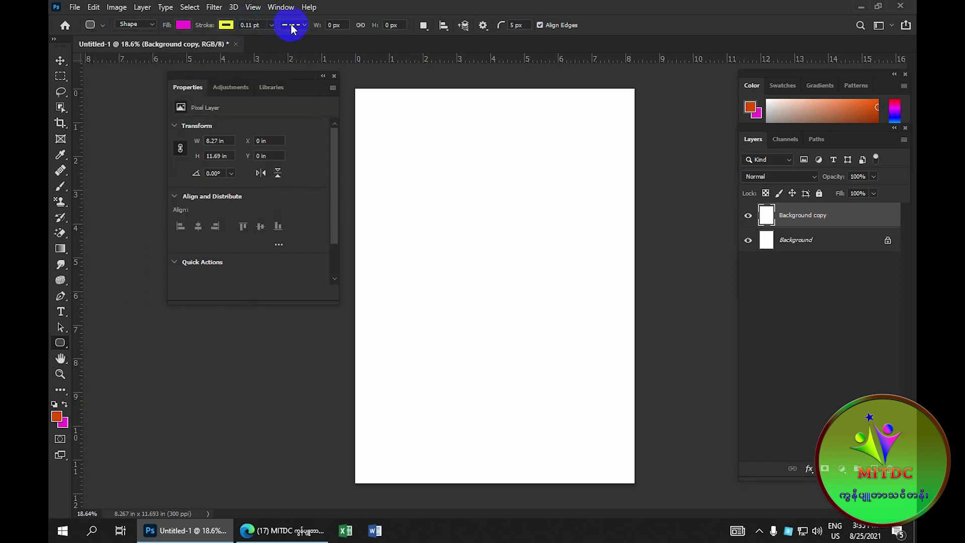
Step: Use a dashed 0.18 pt stroke and draw a rounded rectangle near the page's upper left
left_click(306, 25)
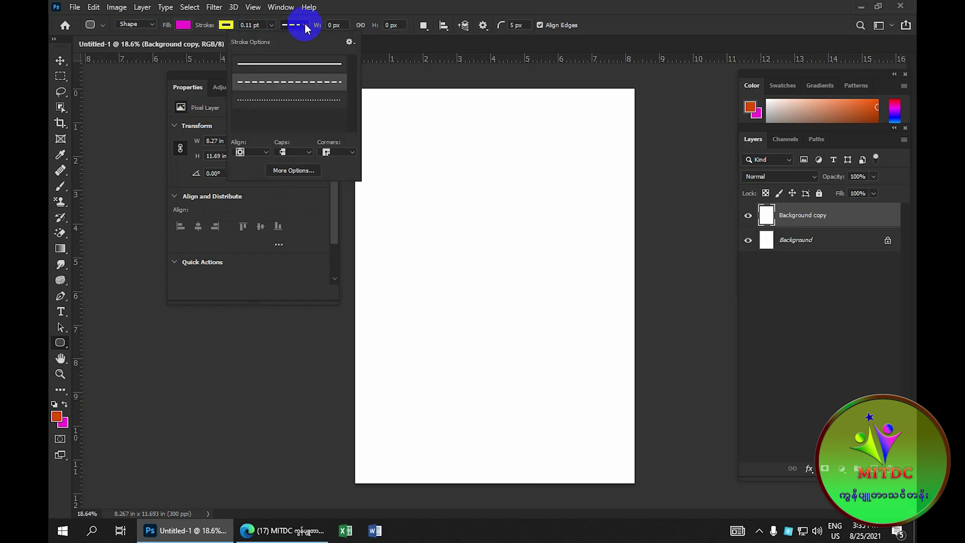
left_click(302, 26)
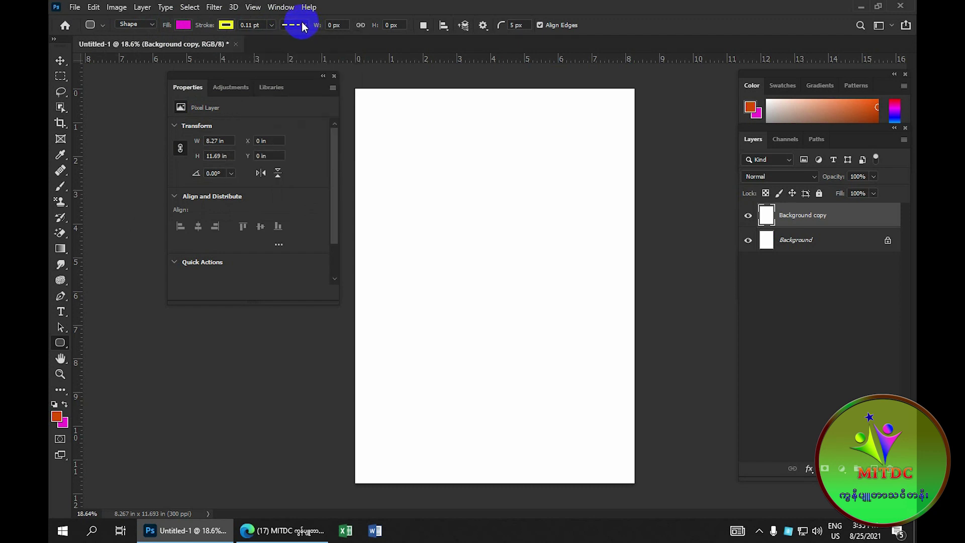
left_click(272, 26)
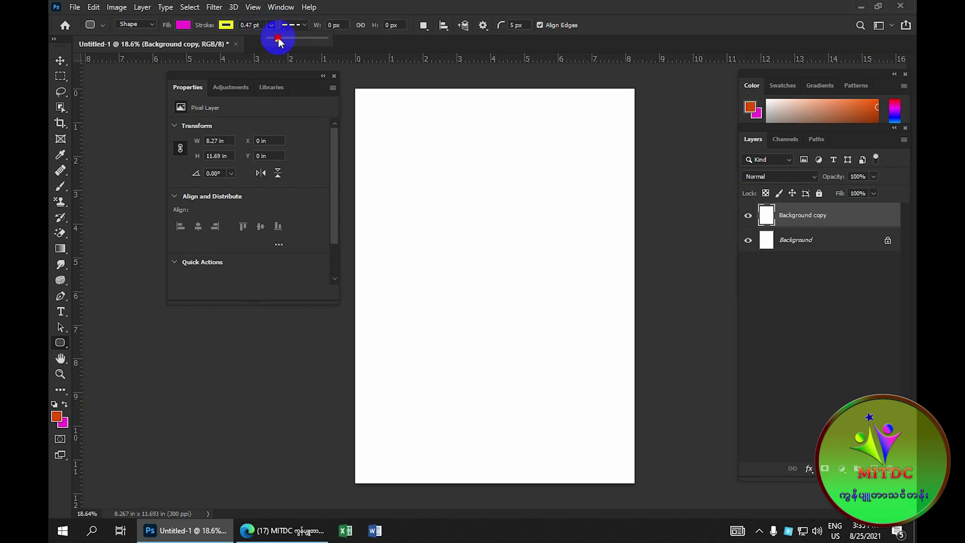
left_click_drag(278, 39, 270, 38)
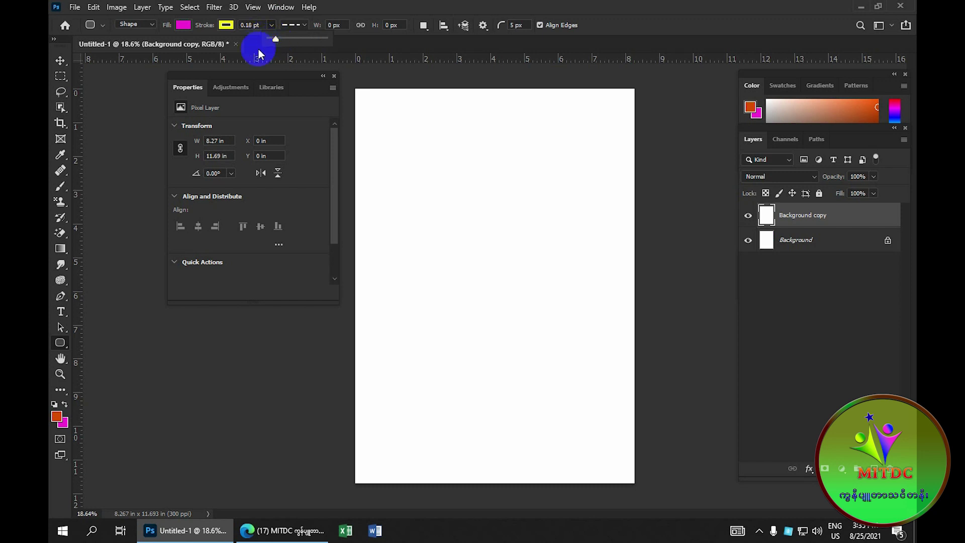
left_click_drag(386, 125, 485, 227)
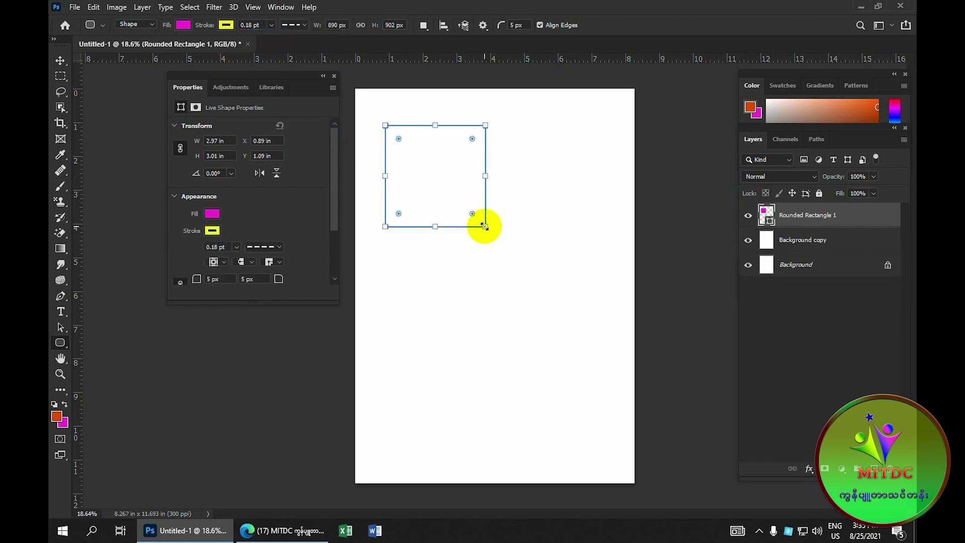
Step: Draw Rounded Rectangle 2 (2.84 × 2.78 in) below the first, moving the Properties panel aside
scroll(465, 181, "up", 3)
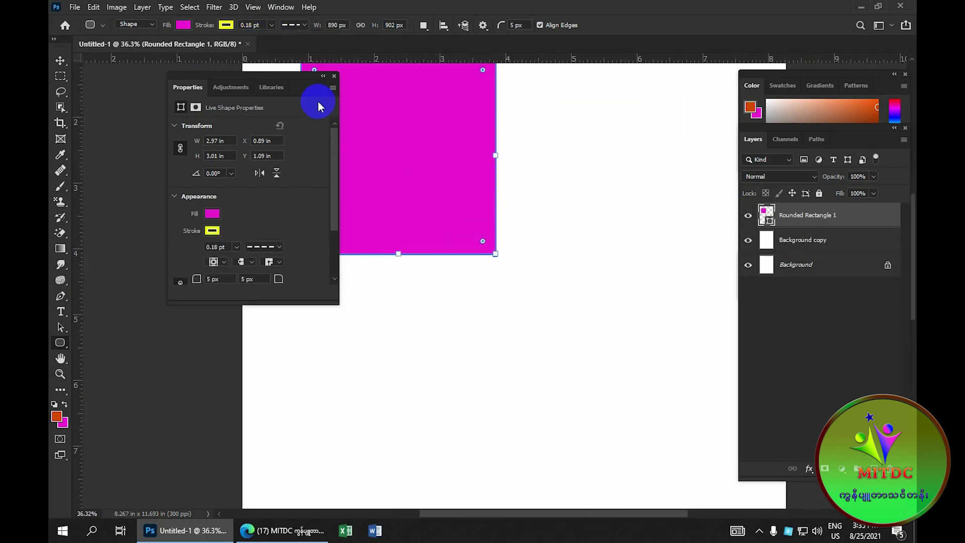
left_click_drag(301, 76, 223, 101)
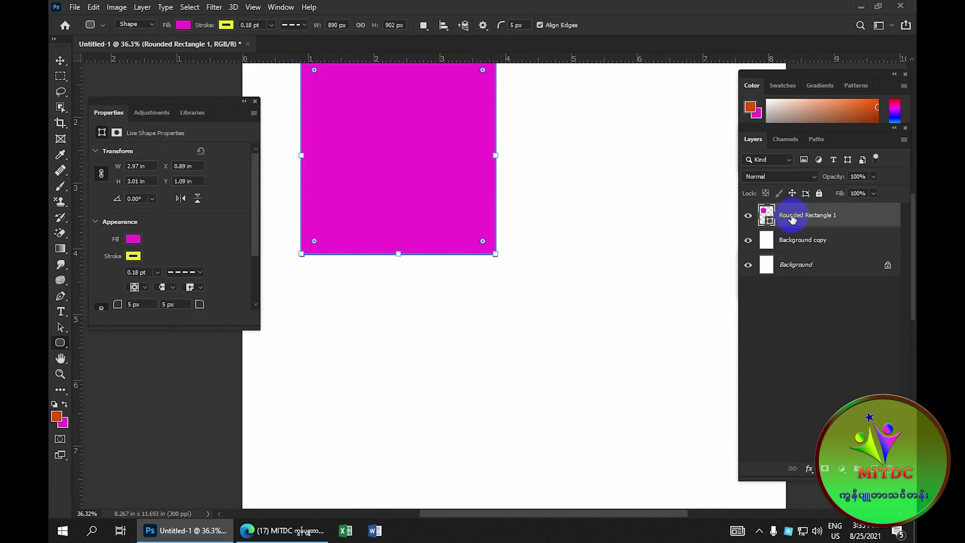
scroll(420, 177, "down", 2)
scroll(382, 171, "down", 1)
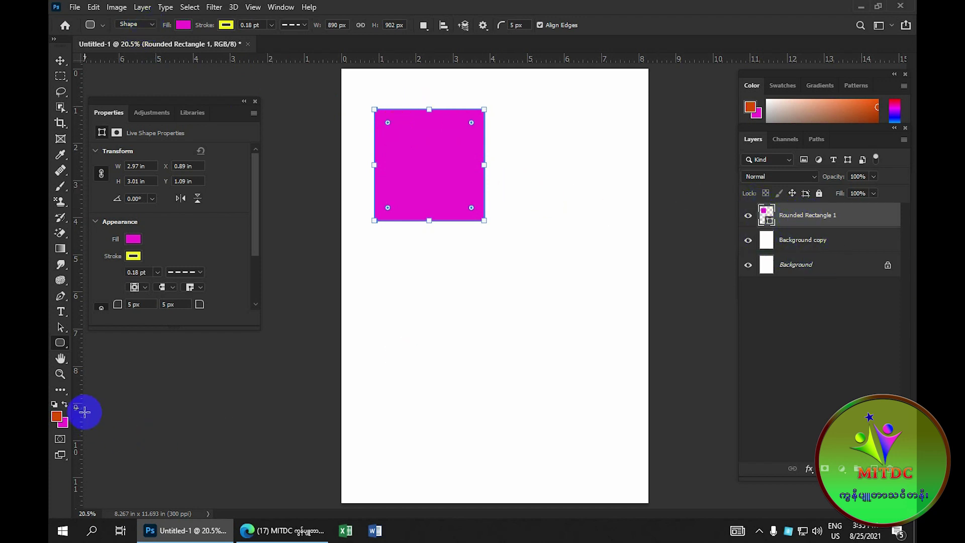
left_click_drag(384, 256, 489, 358)
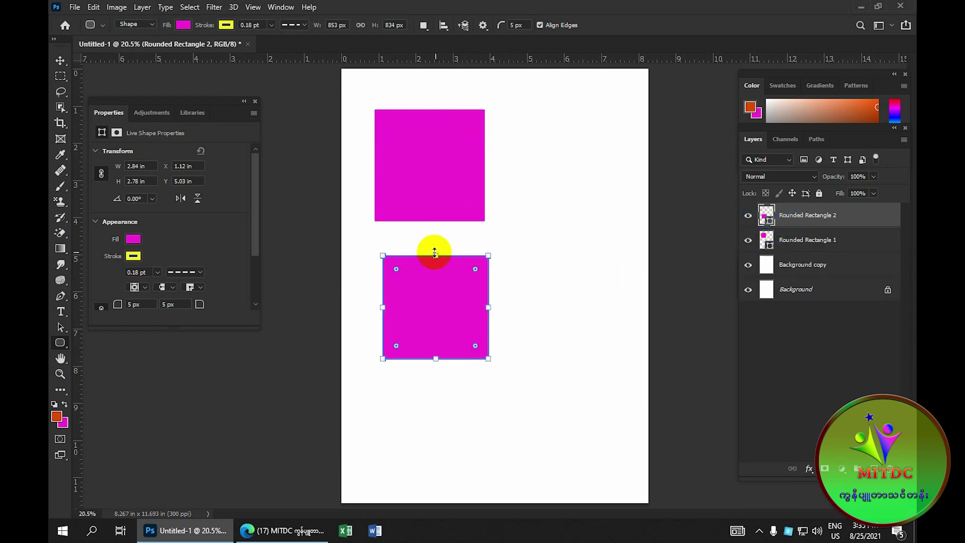
left_click(133, 240)
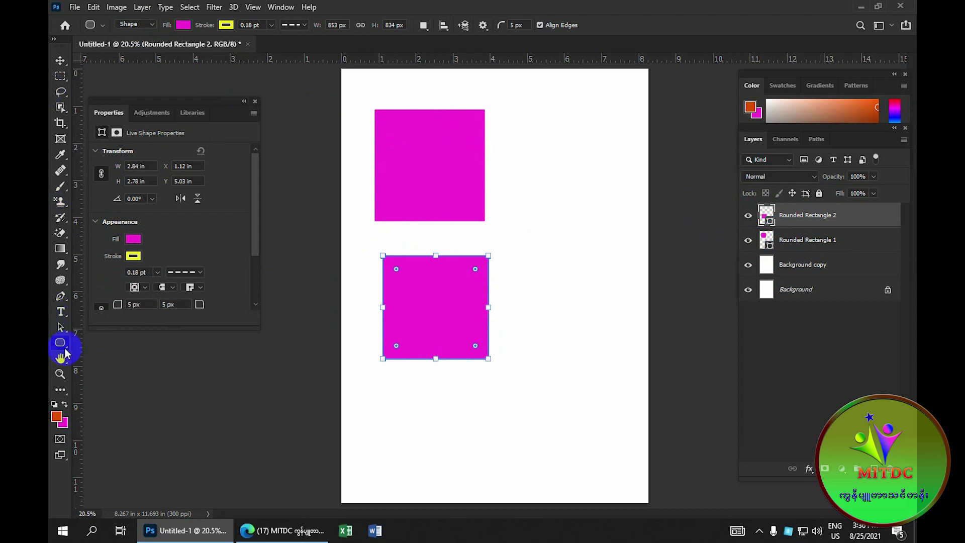
Step: Swap the colours and set the background colour to bright green
left_click(64, 404)
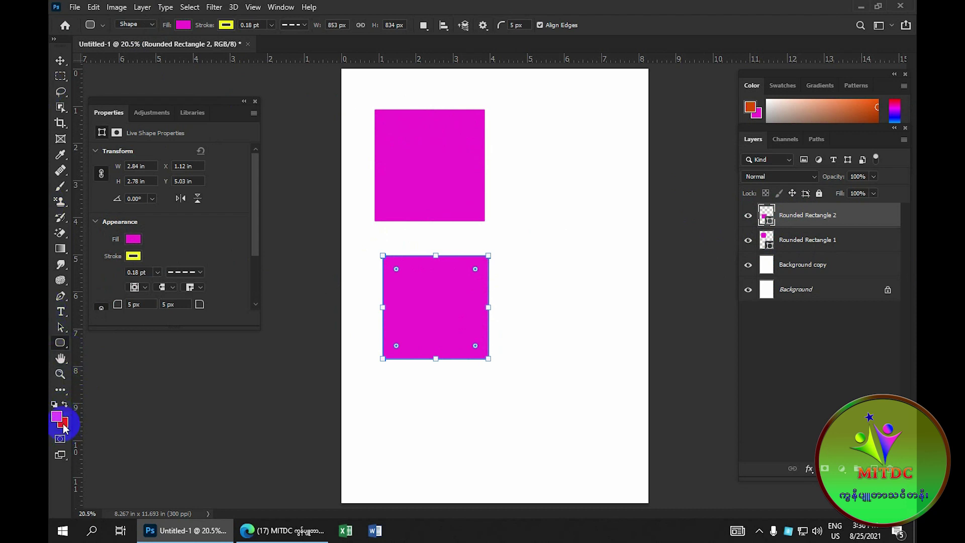
left_click(64, 427)
left_click(177, 401)
left_click(196, 320)
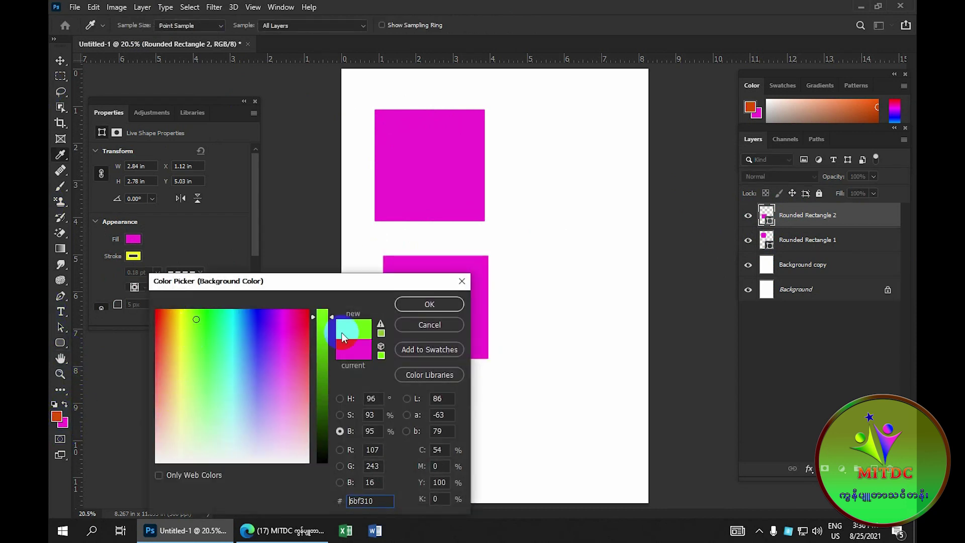
left_click(437, 304)
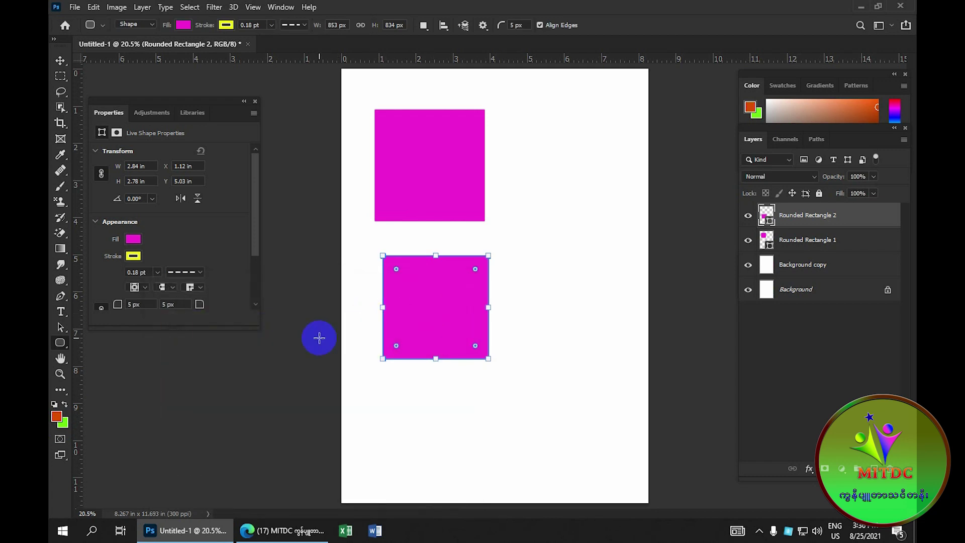
Step: Draw Rounded Rectangle 3 at right with a purple fill and an 8.33 pt yellow dashed stroke
left_click_drag(509, 218, 591, 308)
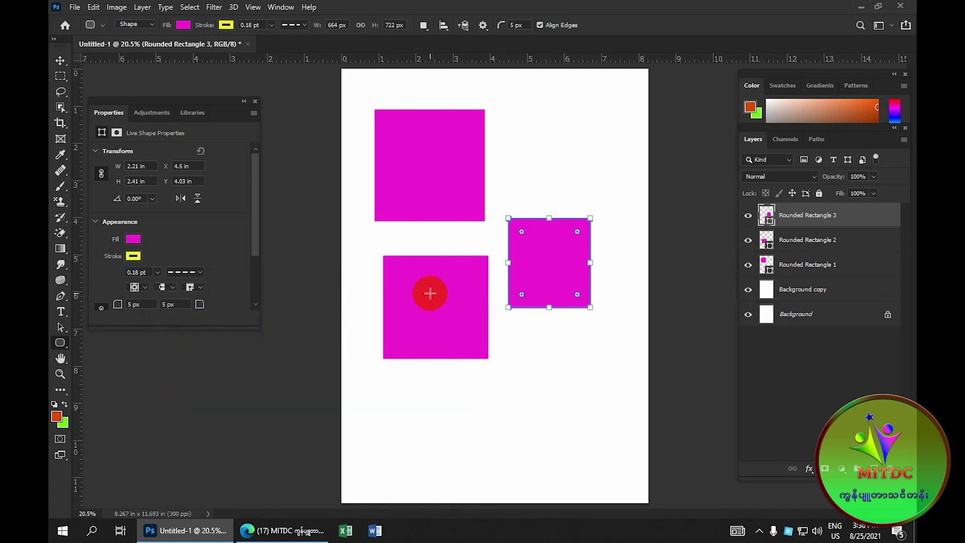
left_click(139, 245)
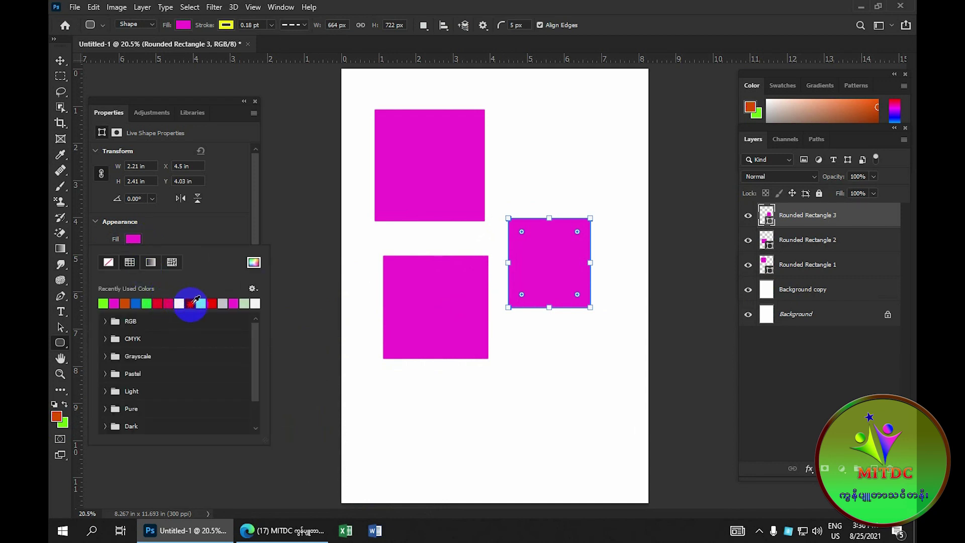
left_click(194, 301)
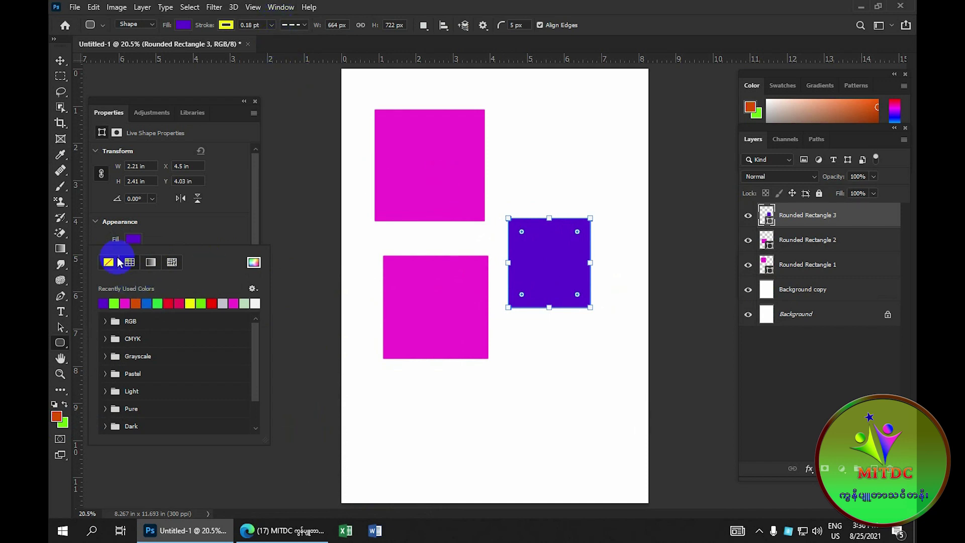
scroll(132, 319, "down", 1)
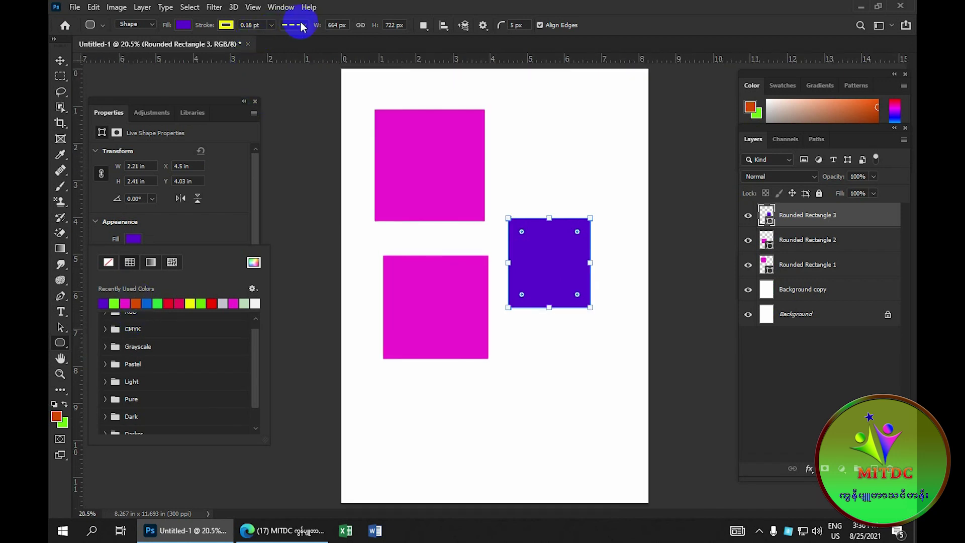
left_click(271, 25)
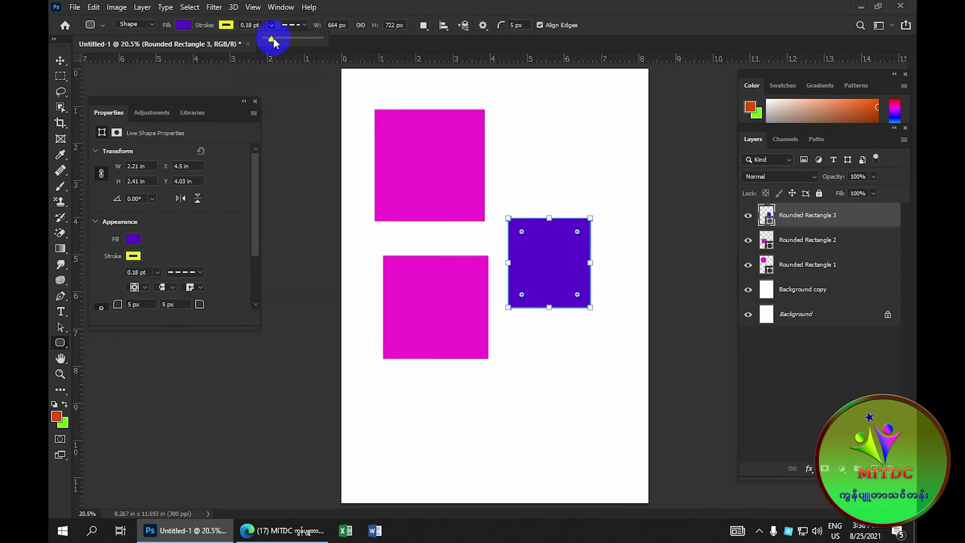
left_click_drag(272, 39, 281, 38)
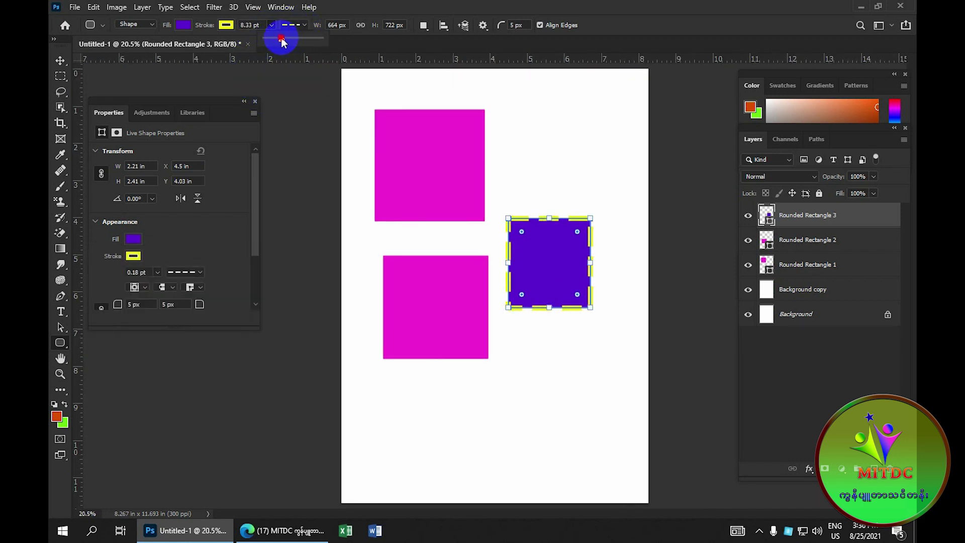
Step: Change Rounded Rectangle 3's dashed stroke colour from yellow to green
left_click(227, 26)
left_click(197, 89)
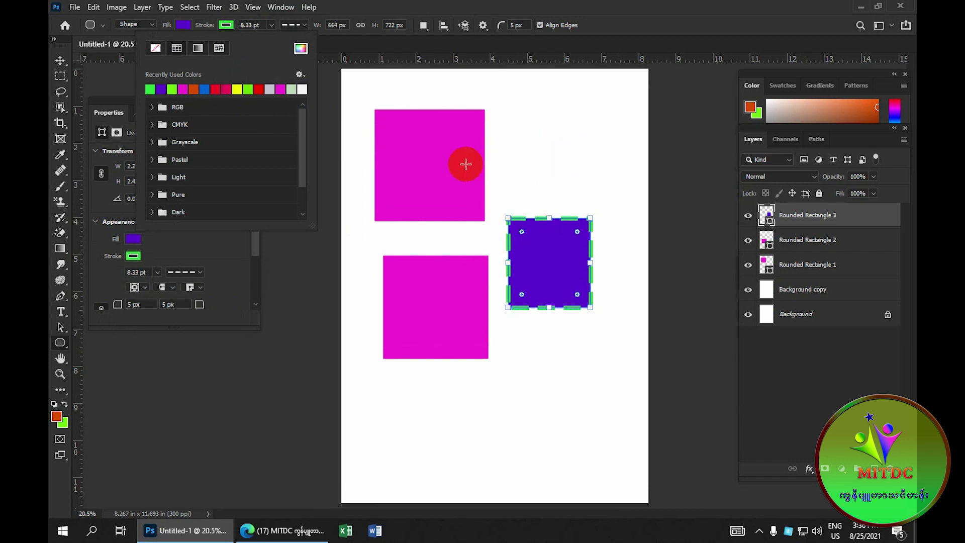
scroll(454, 150, "up", 5)
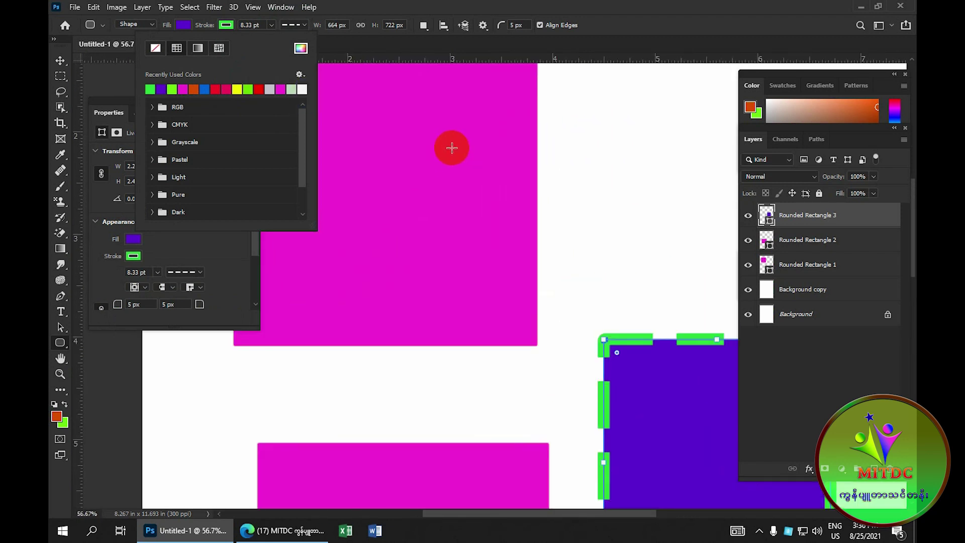
scroll(453, 147, "up", 1)
scroll(443, 237, "down", 1)
scroll(473, 196, "down", 3)
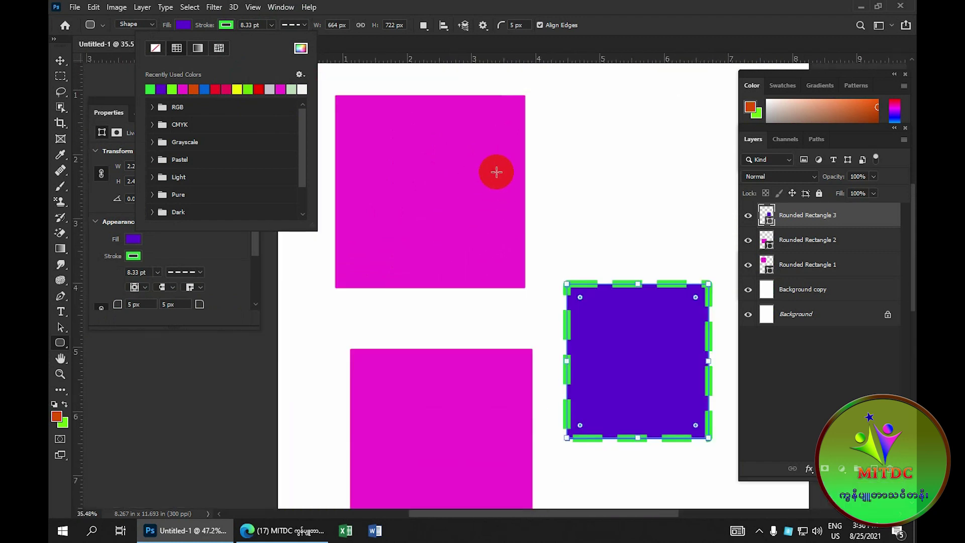
Step: Set the corner radius to 50 px and close the Fill colour choices
scroll(452, 156, "down", 1)
scroll(432, 149, "up", 2)
scroll(430, 145, "down", 2)
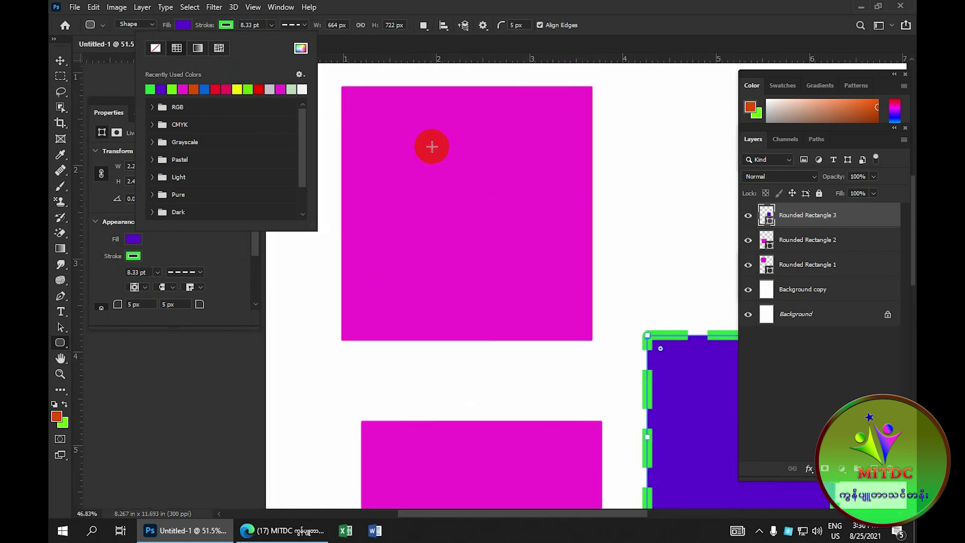
scroll(430, 145, "down", 1)
scroll(430, 145, "up", 4)
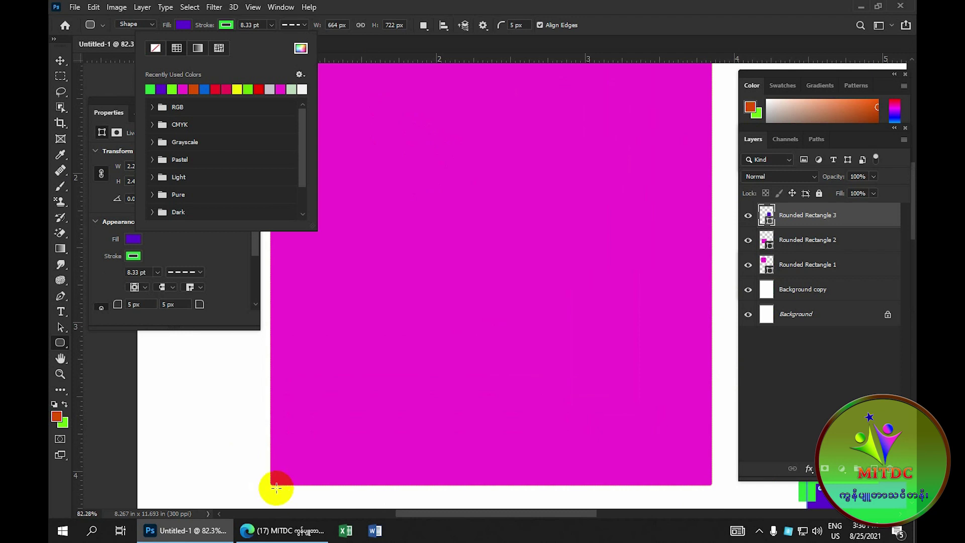
scroll(334, 429, "down", 2)
scroll(427, 313, "down", 1)
scroll(427, 162, "down", 1)
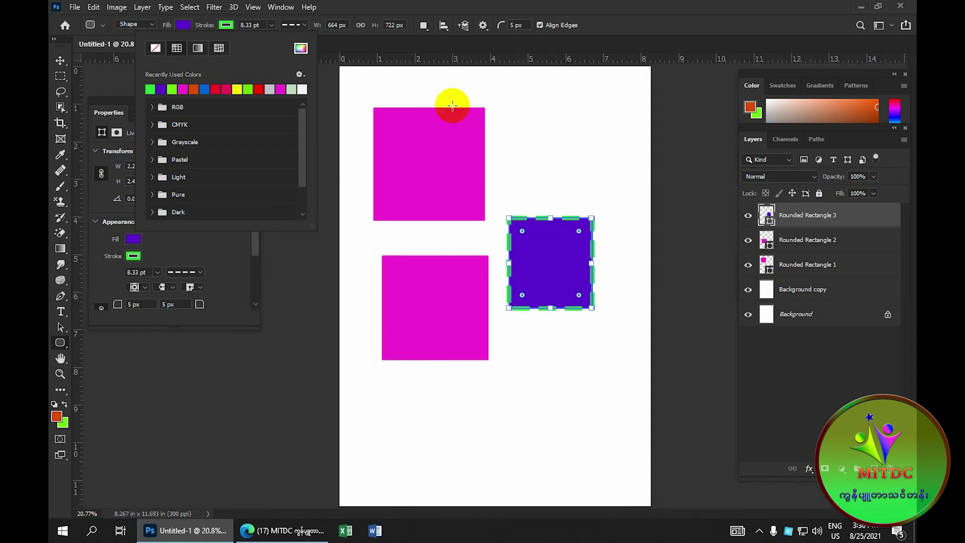
left_click(516, 27)
type("50")
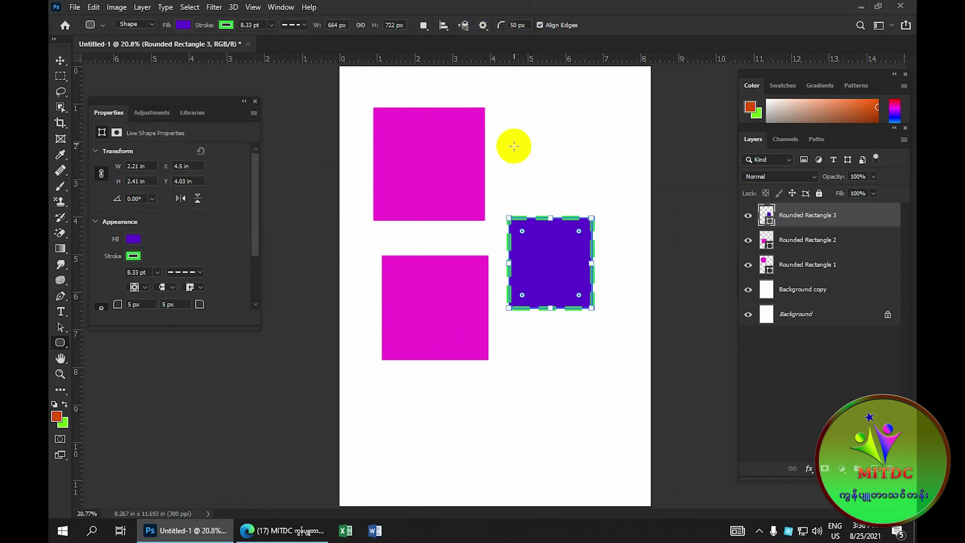
Step: Draw Rounded Rectangle 4 with 50 px corners at the top right, then select the Rectangle Tool
left_click_drag(512, 117, 595, 195)
scroll(538, 155, "up", 2)
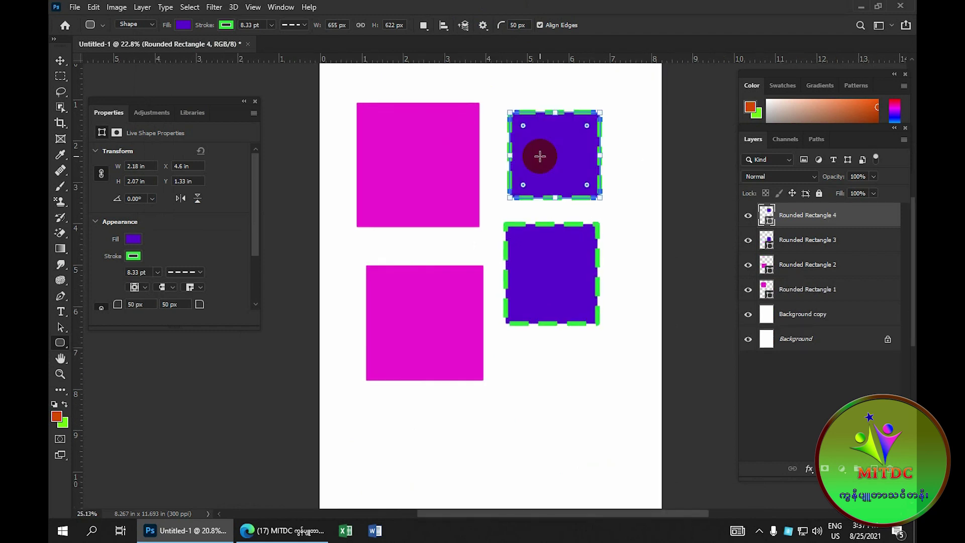
left_click(505, 84)
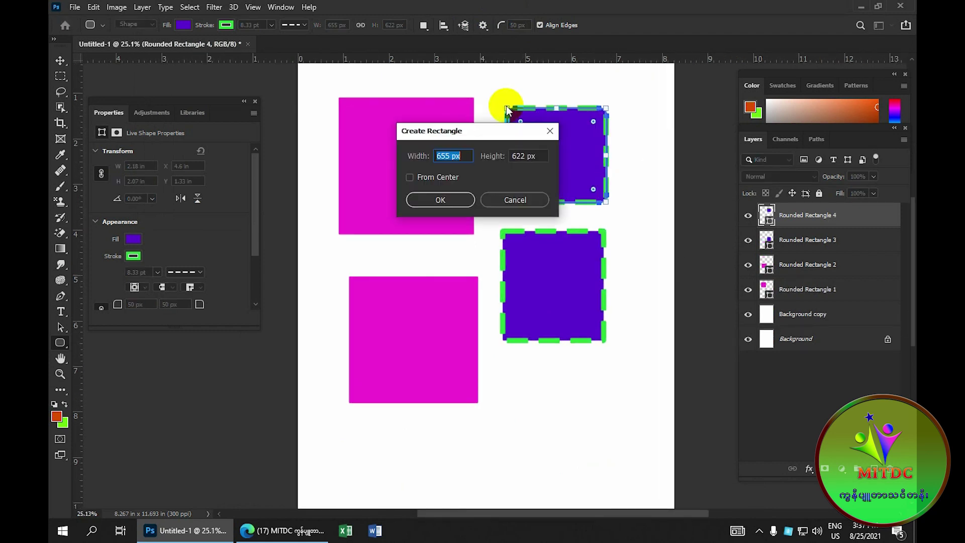
left_click(498, 199)
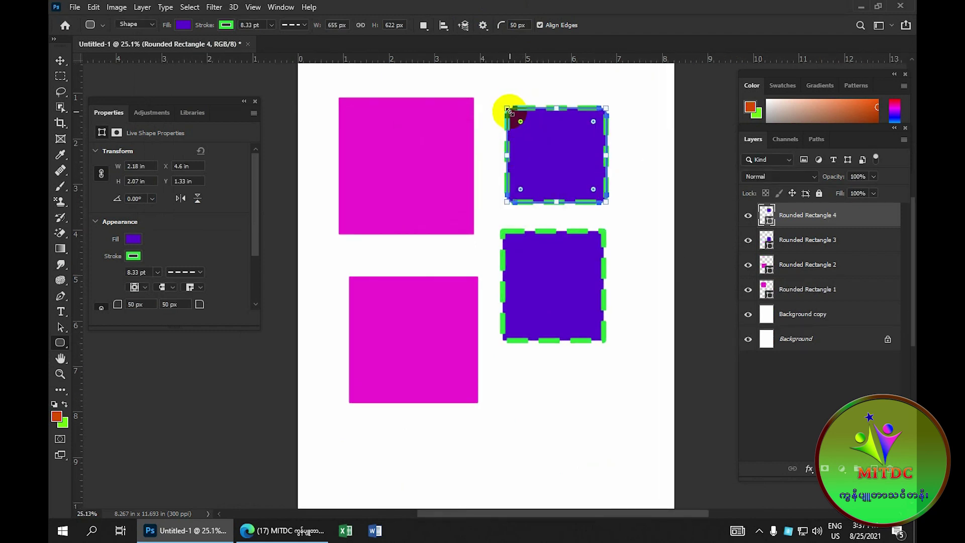
scroll(463, 132, "down", 1)
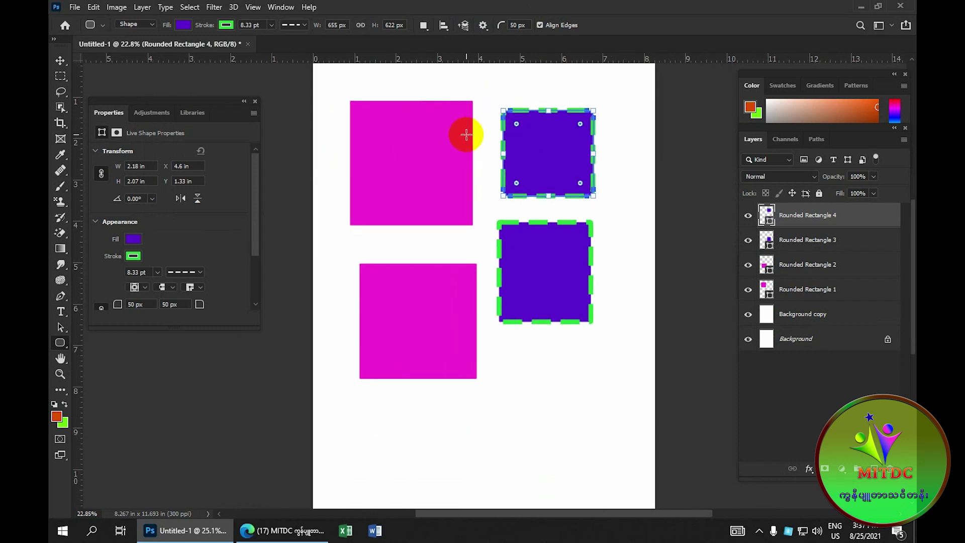
right_click(62, 354)
left_click(86, 341)
Step: Draw a purple rectangle below the dashed squares and thin its stroke to 0.04 pt
left_click_drag(512, 361, 588, 422)
scroll(478, 381, "up", 5)
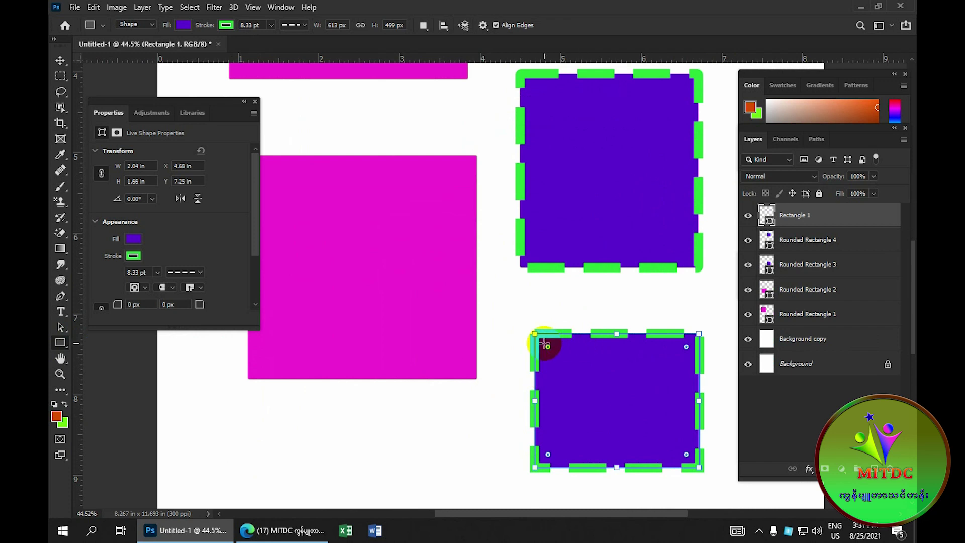
scroll(538, 337, "down", 4)
scroll(453, 263, "down", 5)
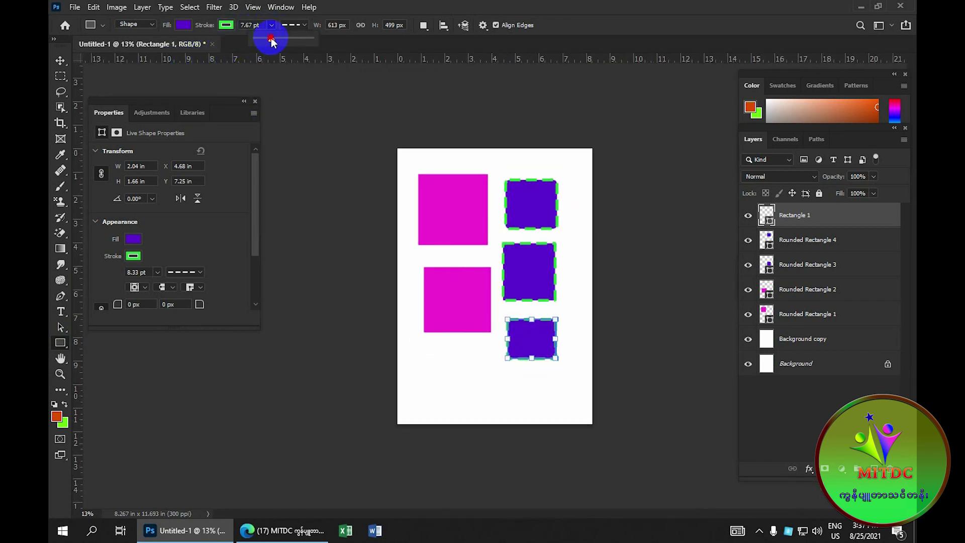
left_click_drag(271, 38, 246, 33)
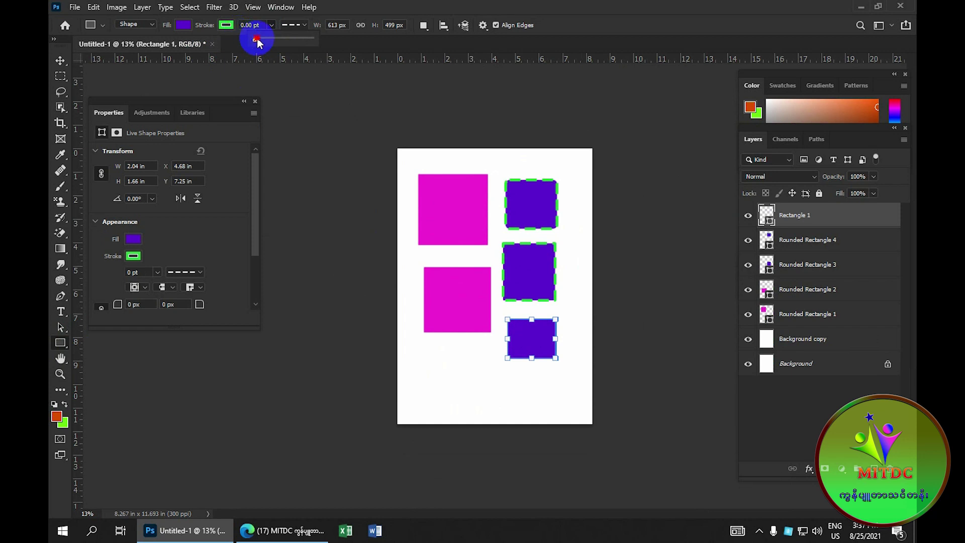
Step: Open the stroke colour options and dismiss the Create Rectangle size dialog
left_click(226, 26)
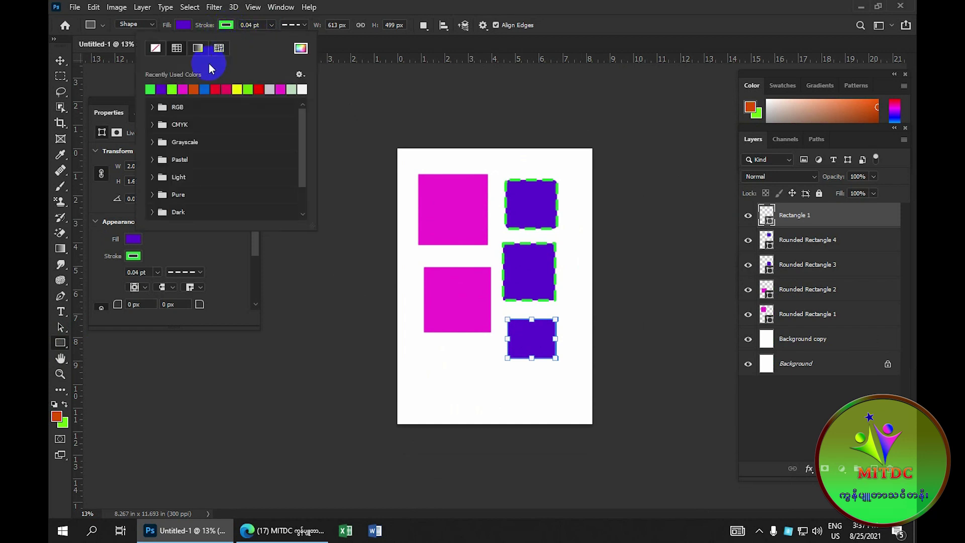
scroll(208, 68, "up", 1)
scroll(220, 71, "down", 2)
scroll(219, 70, "down", 1)
left_click(354, 120)
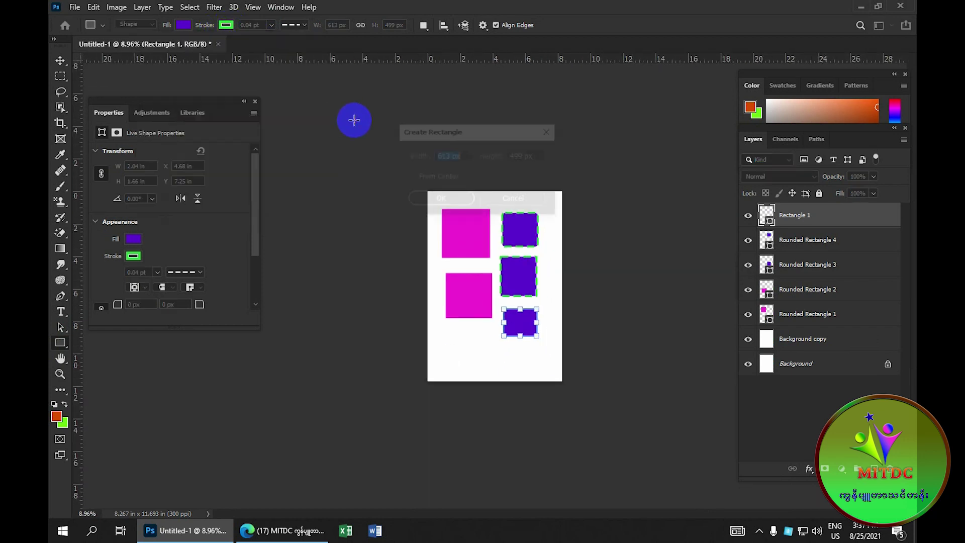
left_click(497, 206)
scroll(528, 242, "up", 1)
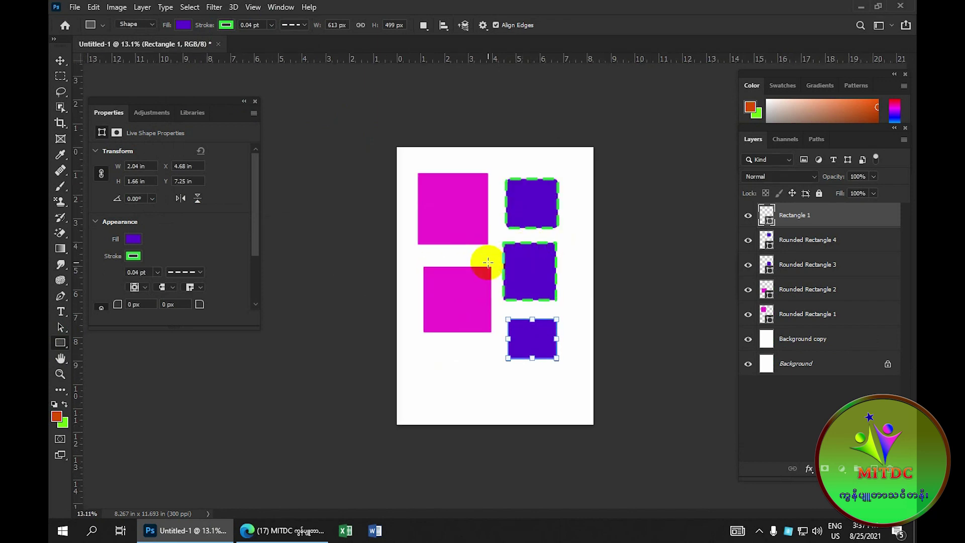
scroll(485, 258, "up", 1)
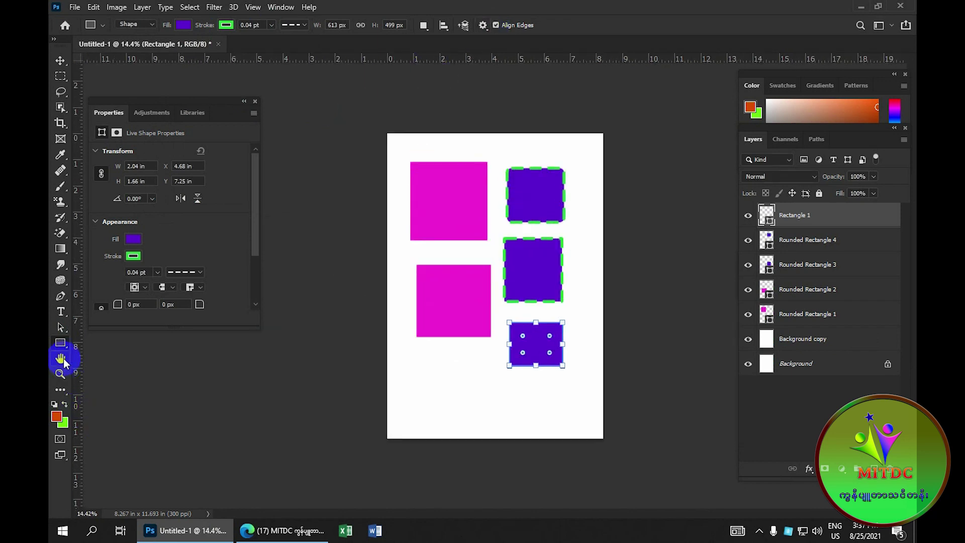
Step: Set the Rounded Rectangle Tool to a 0 pt stroke and 100 px corner radius
right_click(60, 344)
left_click(117, 355)
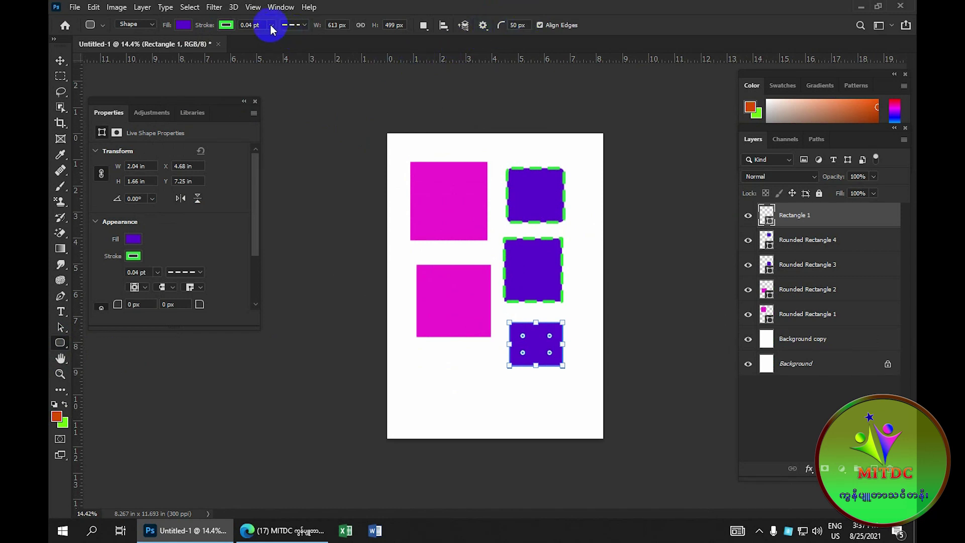
left_click_drag(270, 38, 252, 36)
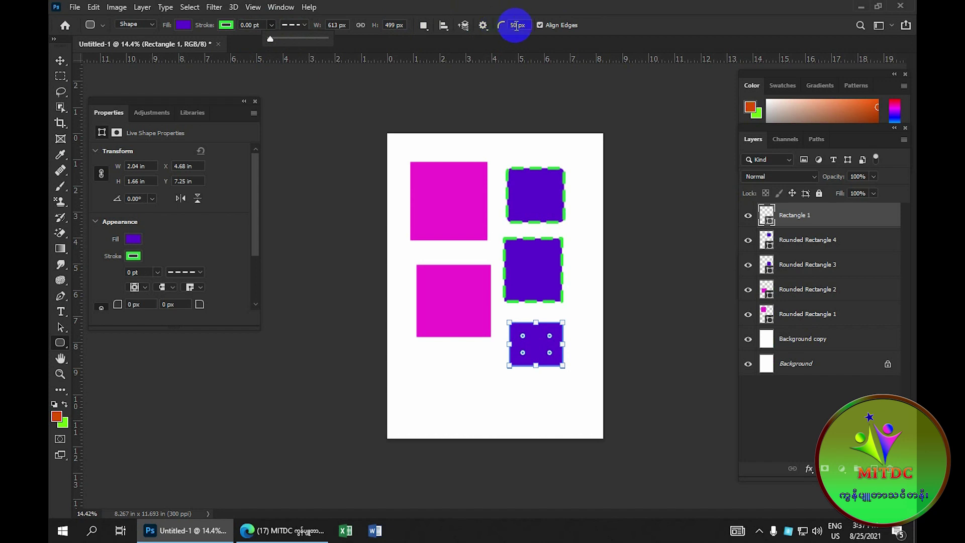
left_click(516, 25)
type("100")
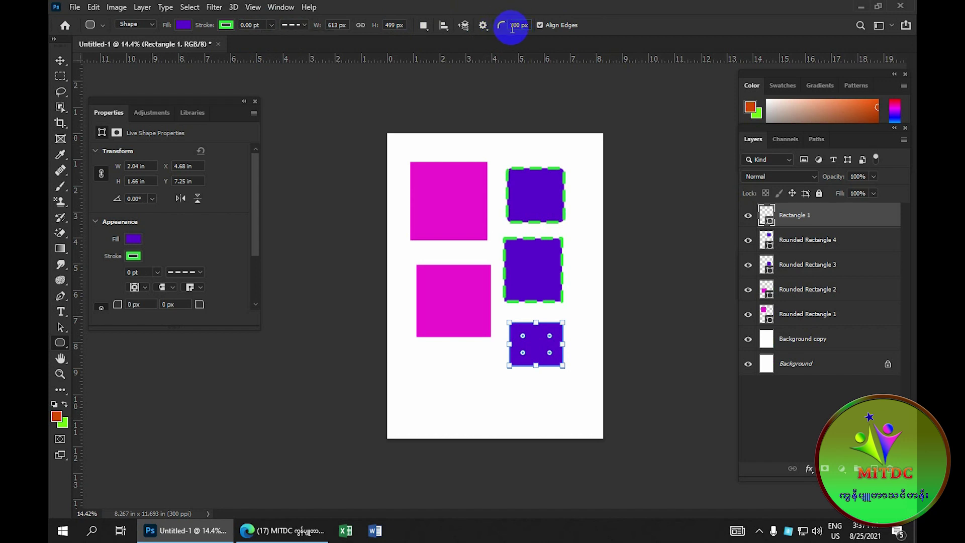
scroll(495, 286, "down", 1)
Step: Draw a large purple rounded rectangle at the page's bottom left
left_click_drag(435, 356, 498, 413)
scroll(488, 383, "up", 5)
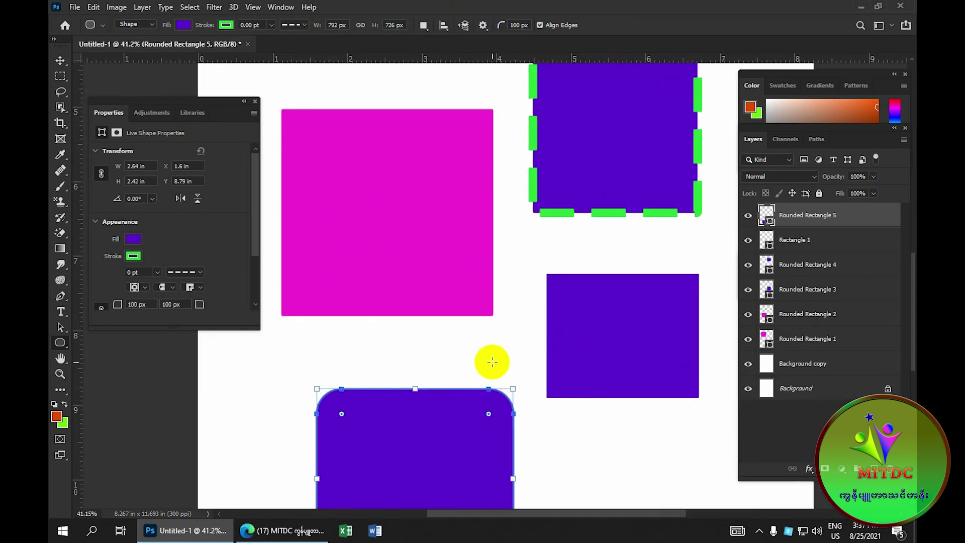
scroll(492, 362, "up", 1)
left_click(501, 399)
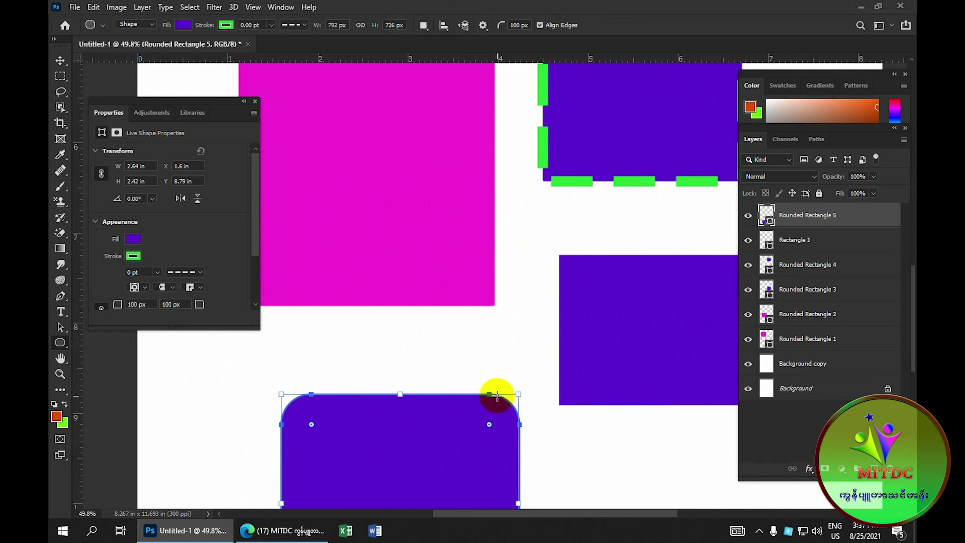
scroll(496, 396, "up", 1)
left_click_drag(511, 405, 515, 414)
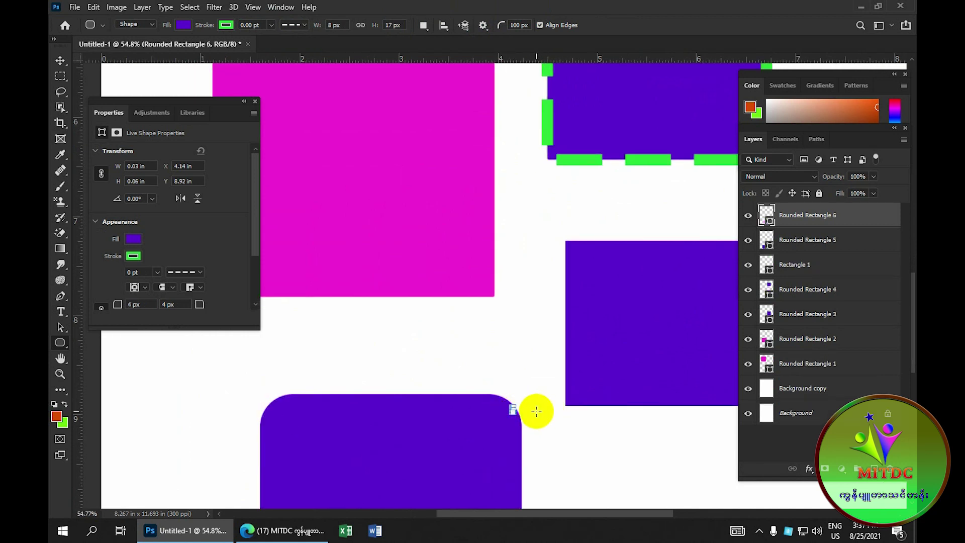
Step: Undo the accidental tiny shape and go back to the Rounded Rectangle Tool
key("ctrl+z")
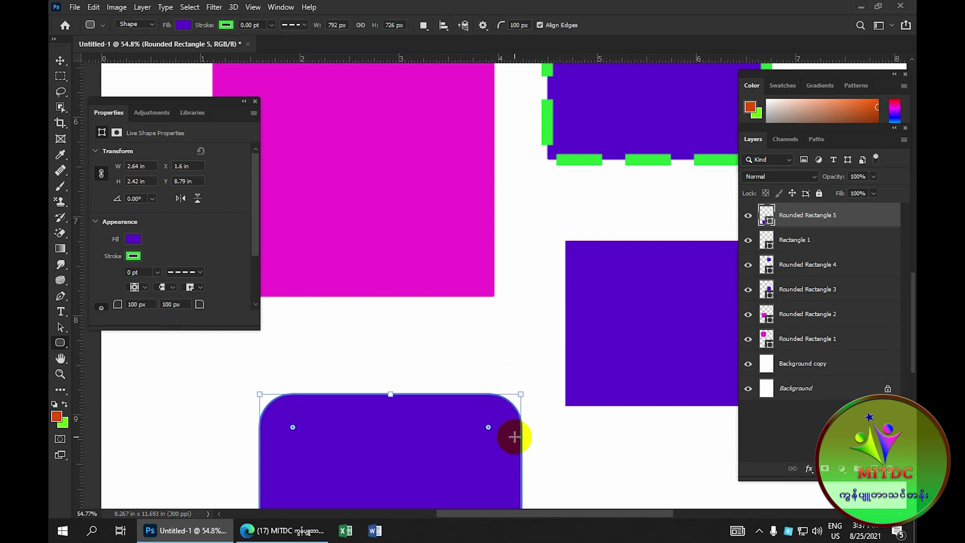
right_click(61, 343)
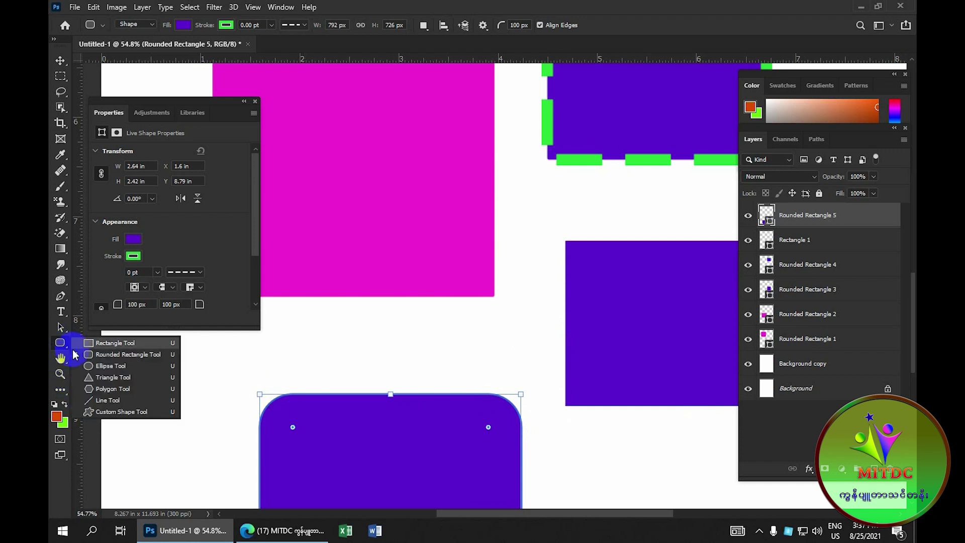
left_click(106, 355)
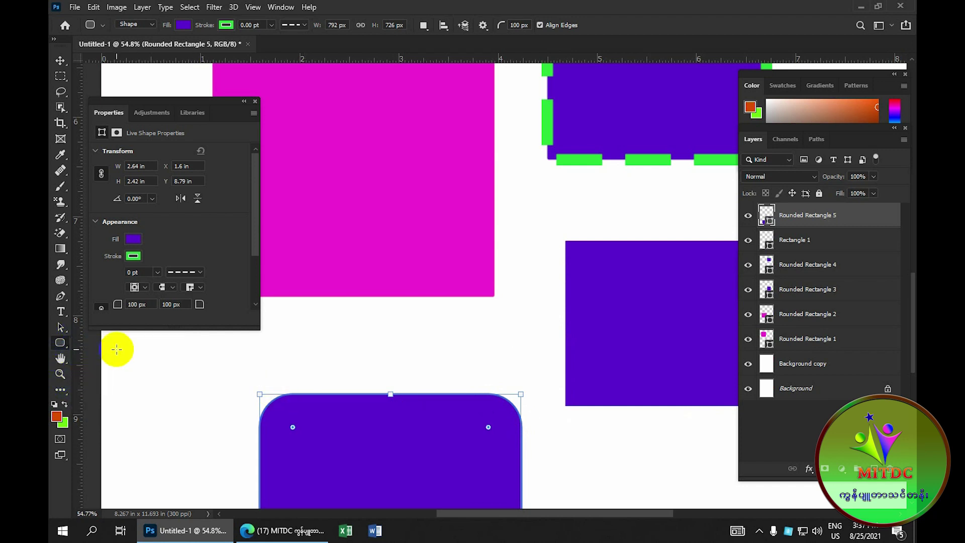
scroll(444, 280, "down", 2)
scroll(463, 287, "down", 3)
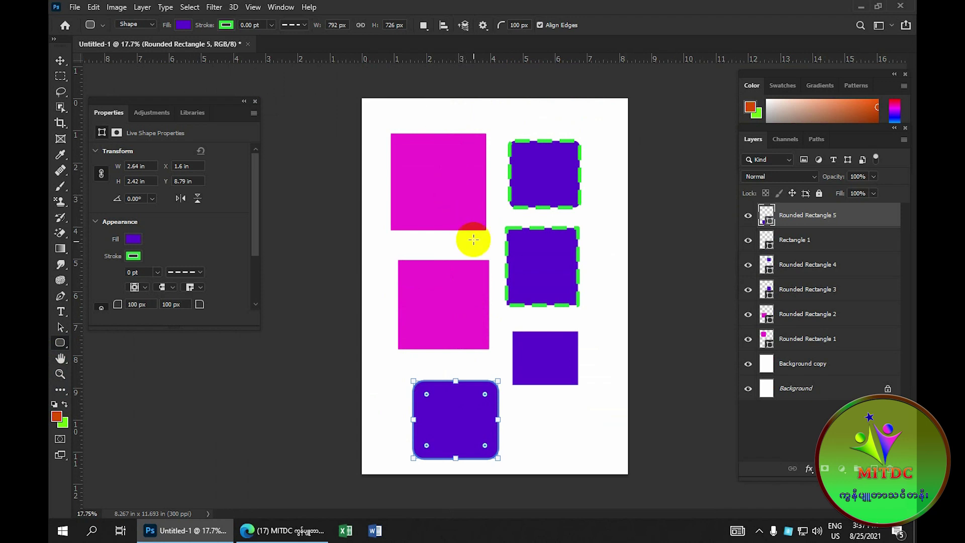
Step: Draw a purple rounded rectangle at the page's bottom right
left_click_drag(517, 403, 588, 457)
scroll(587, 457, "up", 1)
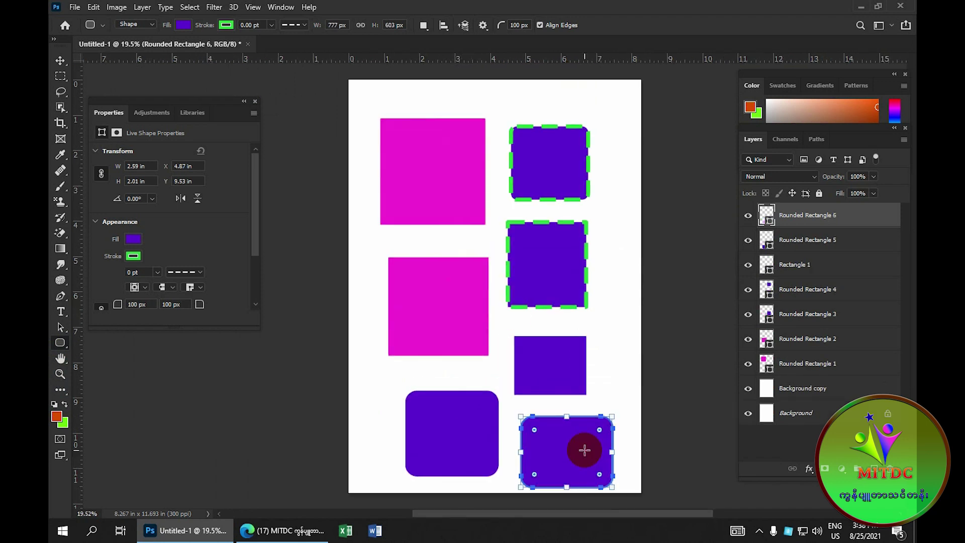
scroll(585, 450, "up", 4)
scroll(545, 437, "up", 4)
scroll(494, 399, "up", 4)
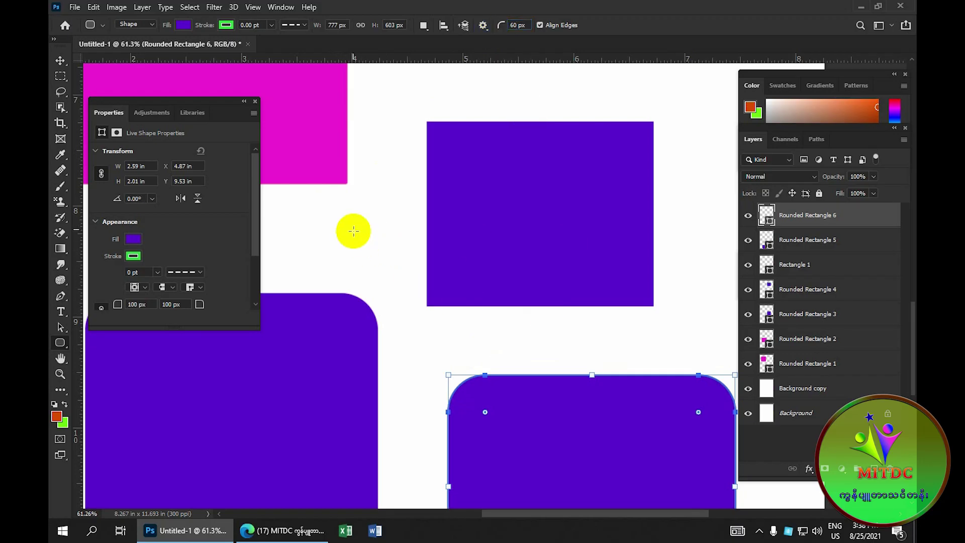
Step: Draw a smaller 60 px-corner rounded rectangle overlapping the plain rectangle
mouse_move(349, 218)
left_mouse_down()
mouse_move(379, 249)
mouse_move(514, 308)
mouse_move(539, 308)
mouse_move(528, 330)
mouse_move(554, 333)
left_mouse_up()
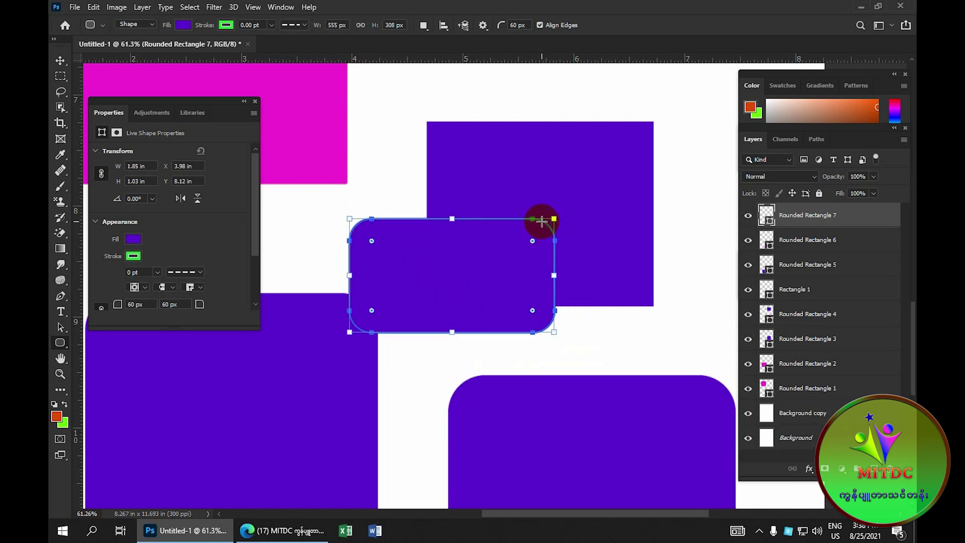
scroll(536, 240, "down", 2)
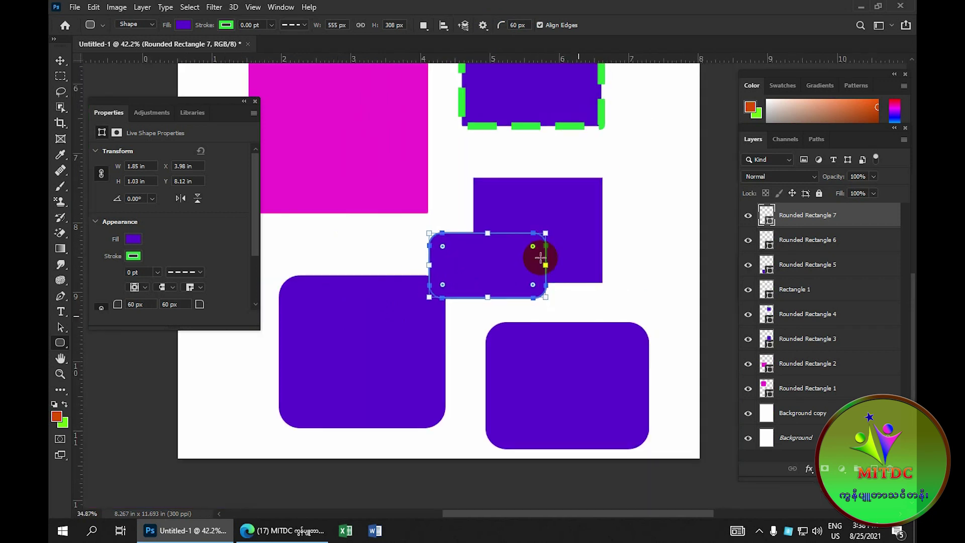
scroll(539, 254, "down", 2)
scroll(556, 250, "down", 2)
scroll(575, 240, "down", 1)
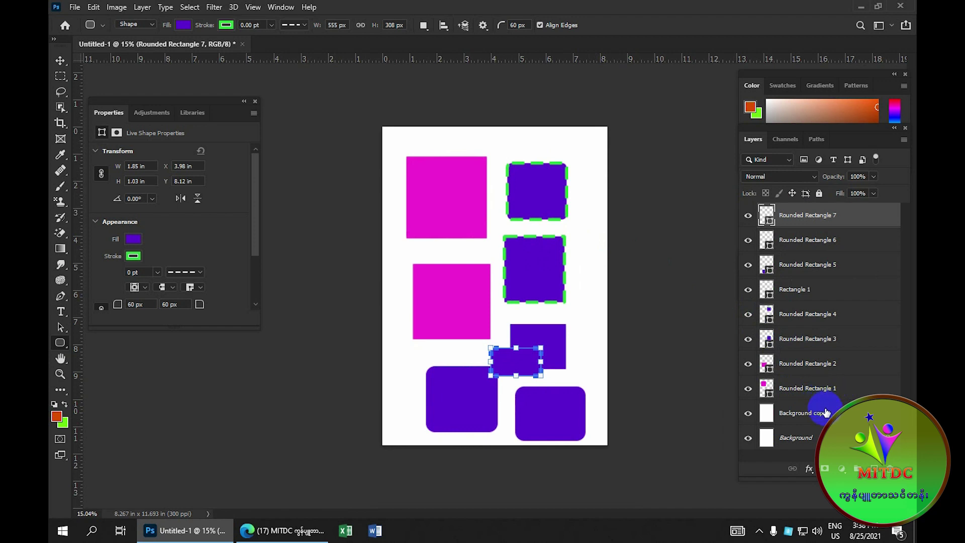
Step: Select all eight shape layers down to Rounded Rectangle 1 and delete them
left_click(830, 390, "shift")
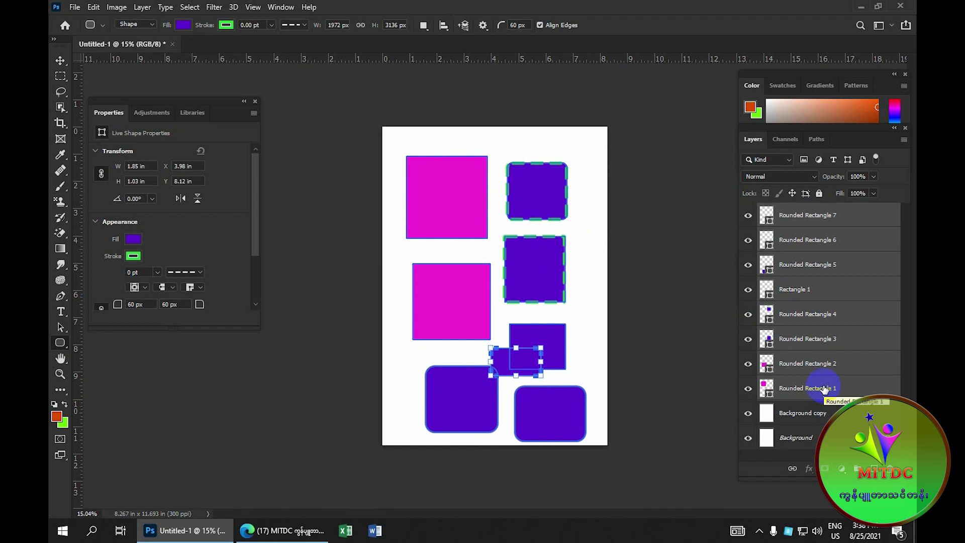
key("Delete")
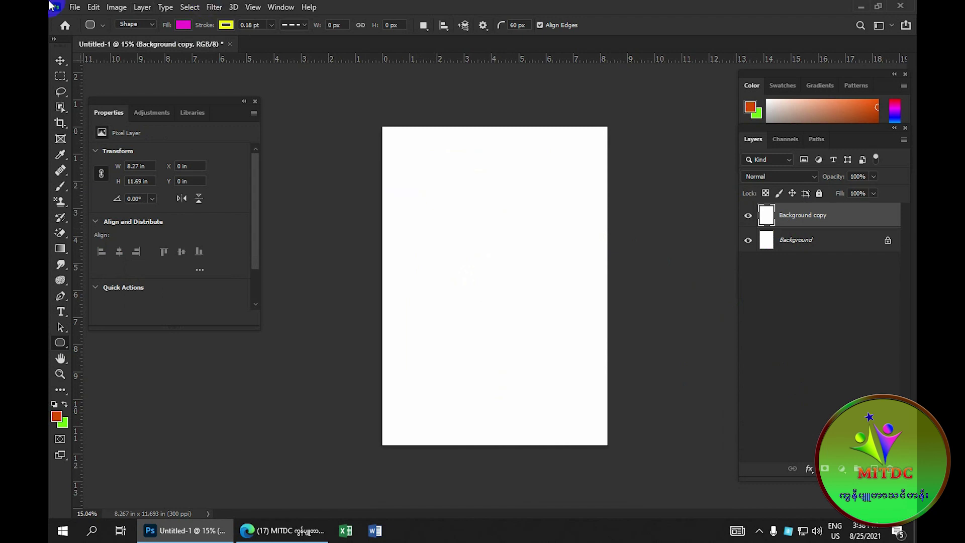
Step: Switch the tool to Path mode and draw two rounded-rectangle paths along the top
left_click(153, 25)
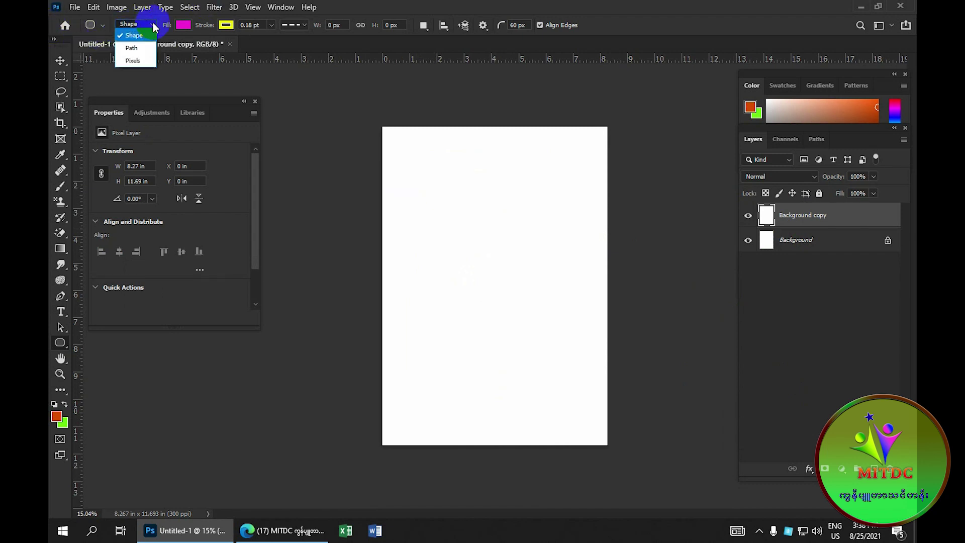
left_click(132, 49)
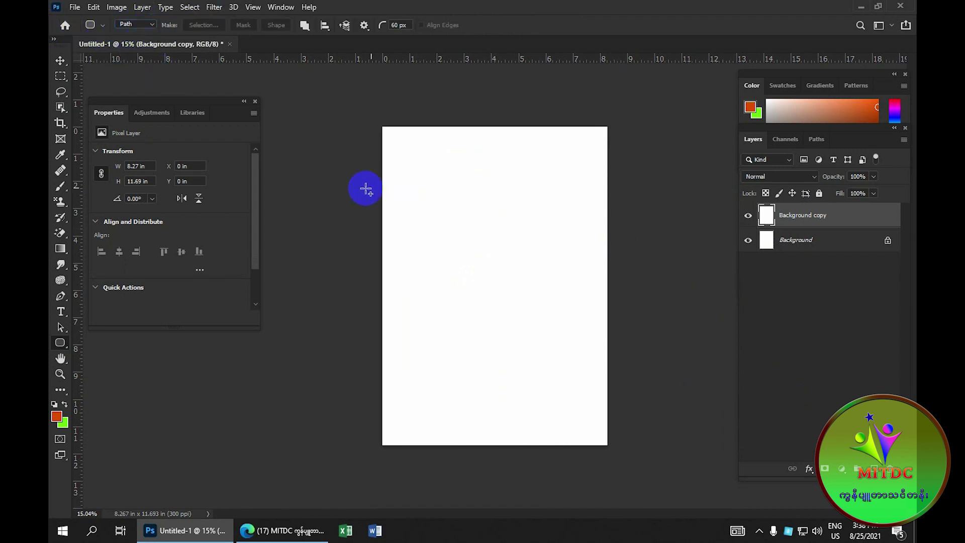
left_click_drag(398, 159, 473, 240)
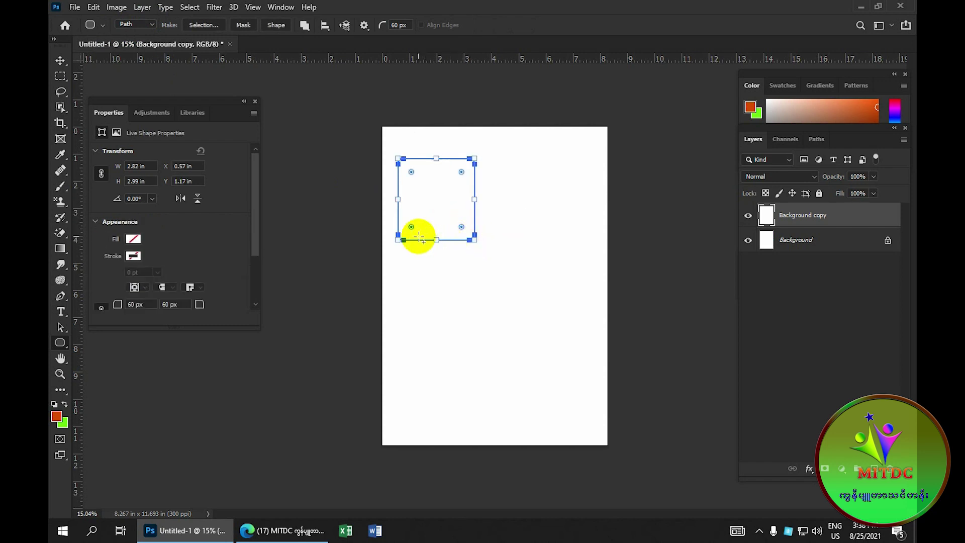
left_click(765, 218)
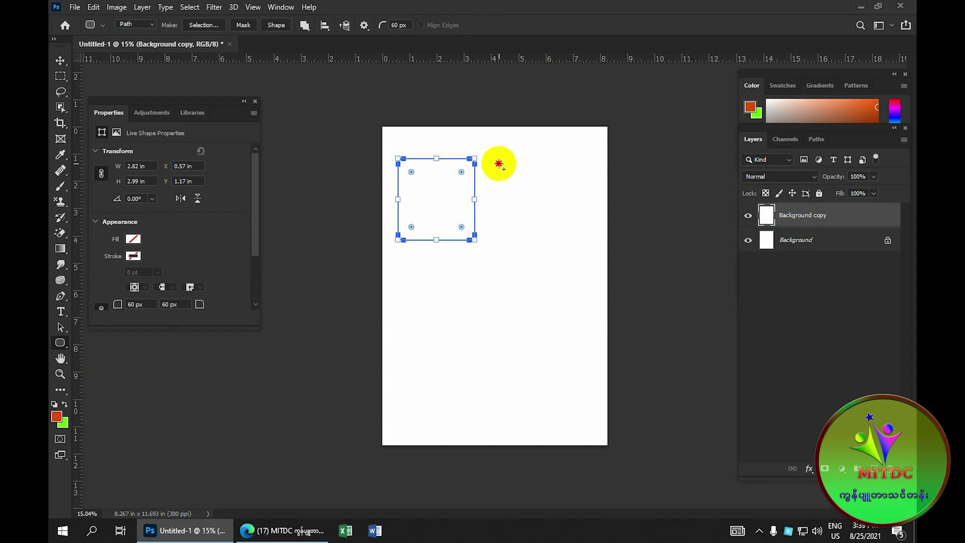
left_click_drag(499, 164, 565, 245)
Step: Add five more rounded-rectangle paths across the page, then select all paths
left_click_drag(412, 269, 469, 330)
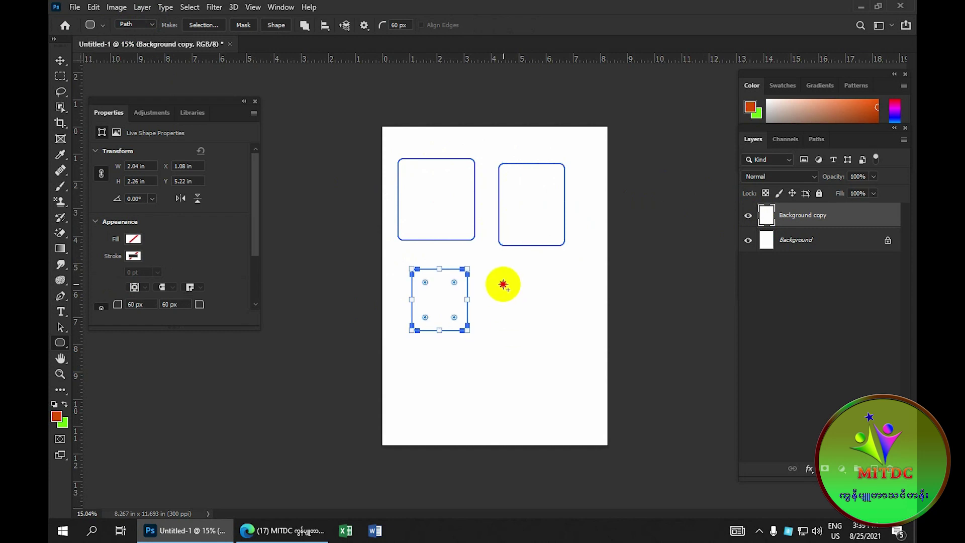
left_click_drag(504, 285, 561, 345)
left_click_drag(434, 373, 504, 422)
left_click_drag(528, 391, 563, 419)
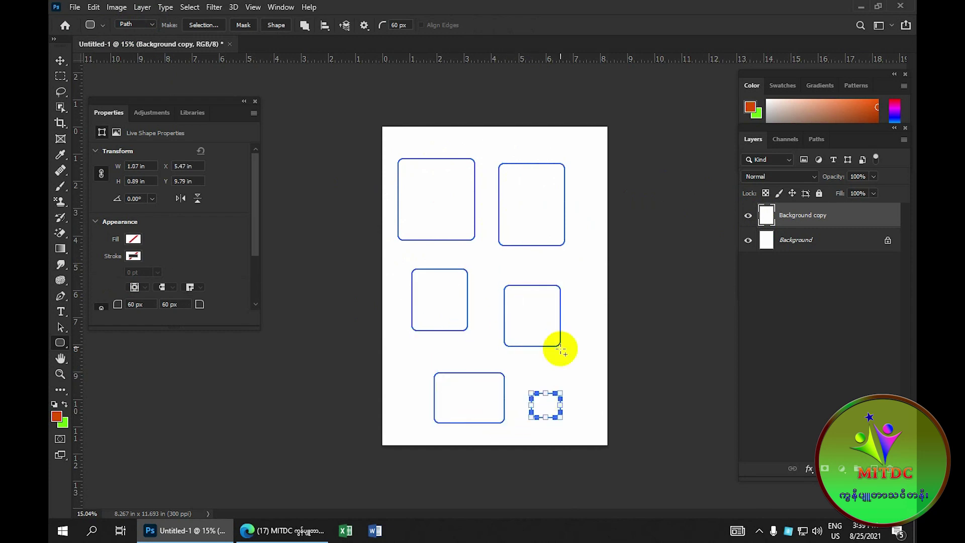
left_click_drag(568, 260, 606, 290)
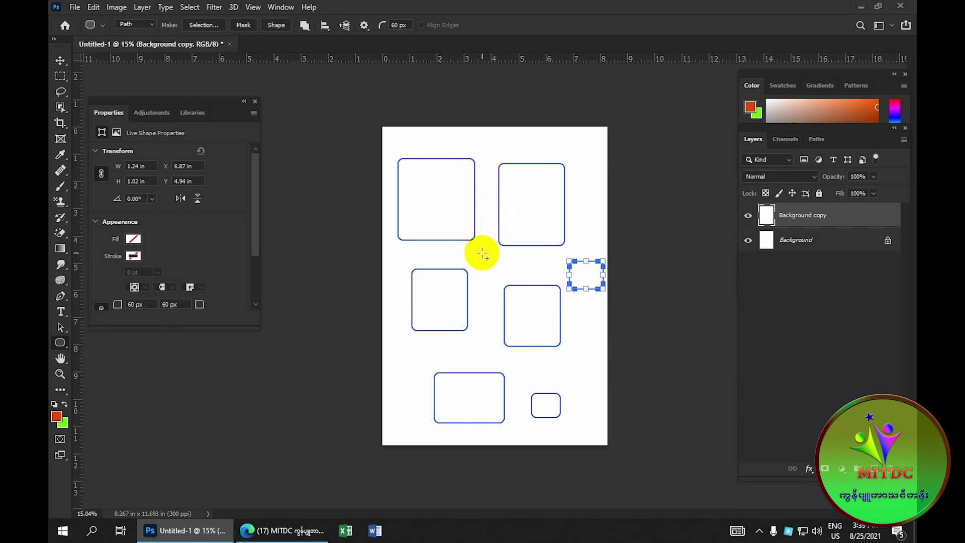
key("ctrl+a")
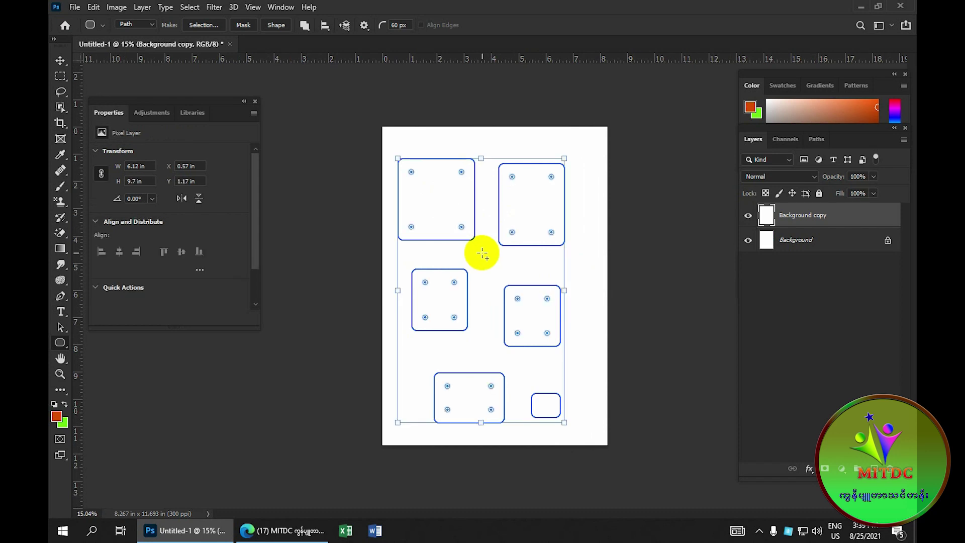
Step: Delete the old paths and draw two large rounded-rectangle paths with 100 px corners
key("Delete")
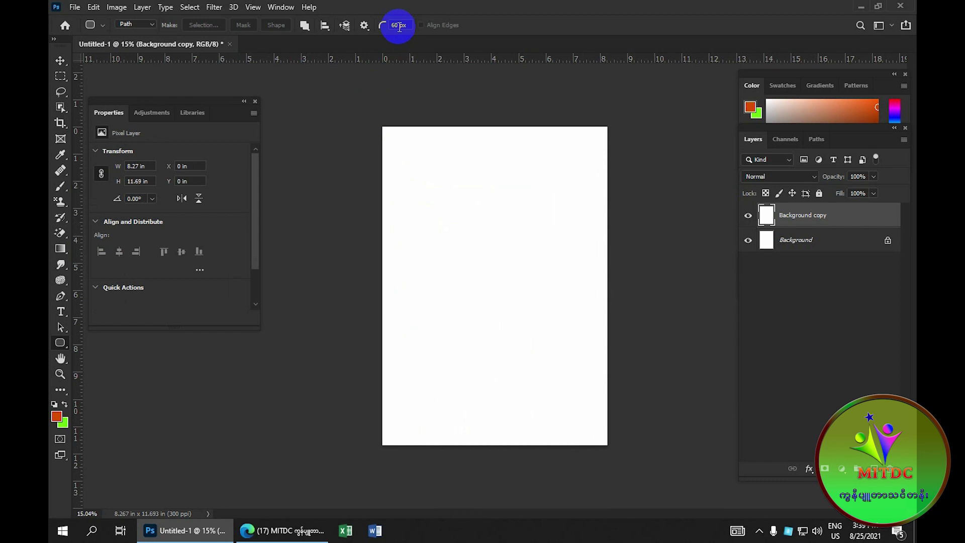
left_click(383, 26)
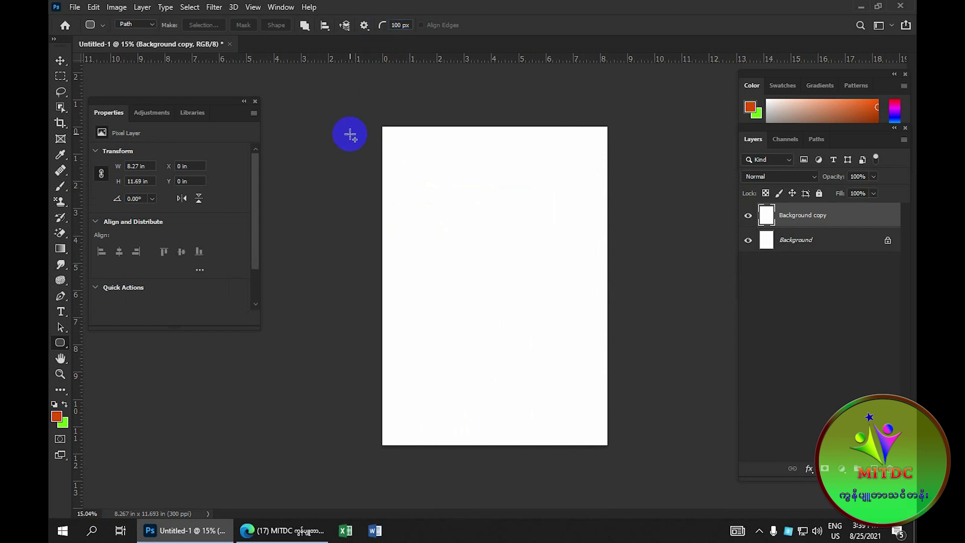
left_click_drag(402, 164, 520, 274)
mouse_move(411, 303)
left_mouse_down()
mouse_move(547, 385)
mouse_move(543, 398)
left_mouse_up()
scroll(521, 334, "up", 1)
scroll(528, 282, "up", 1)
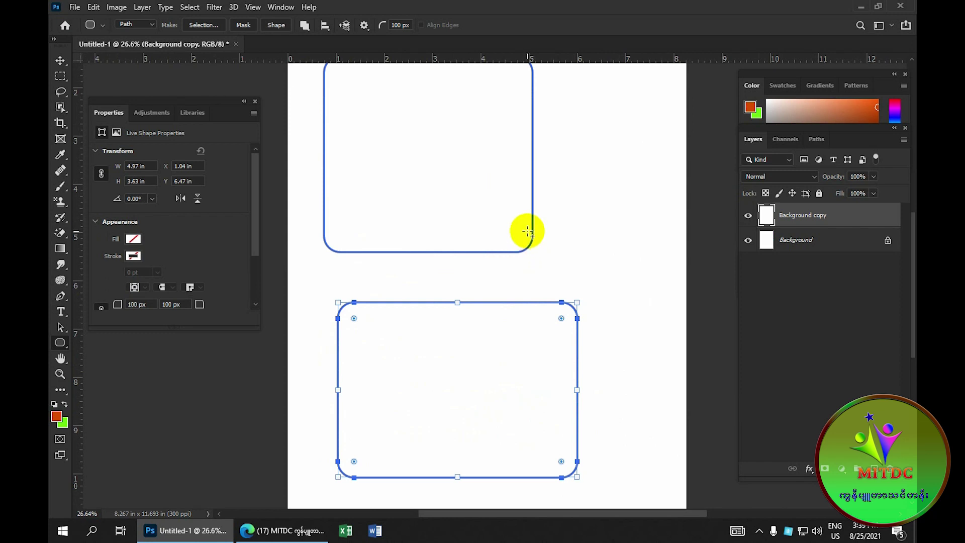
left_click(397, 23)
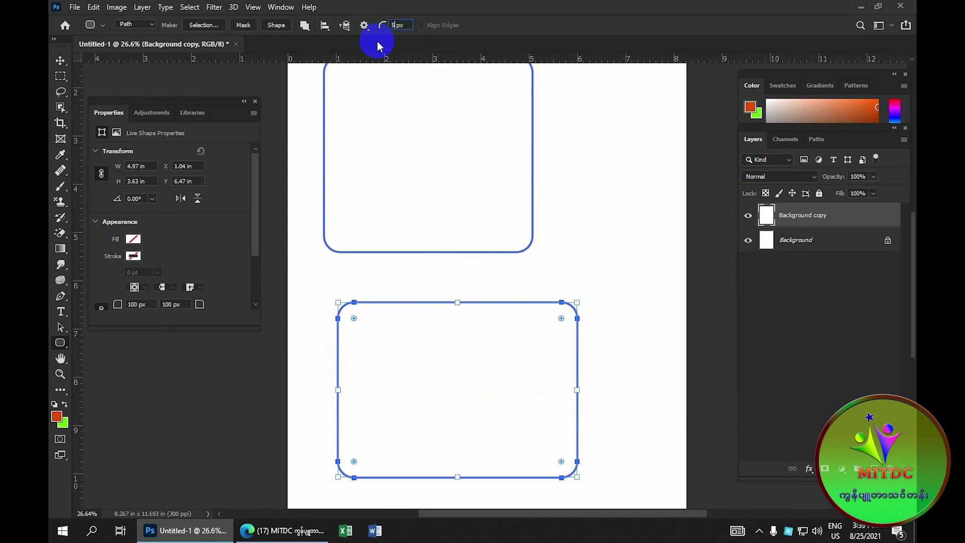
Step: Draw a smaller 50 px-corner rounded-rectangle path at the top right
scroll(503, 155, "down", 2)
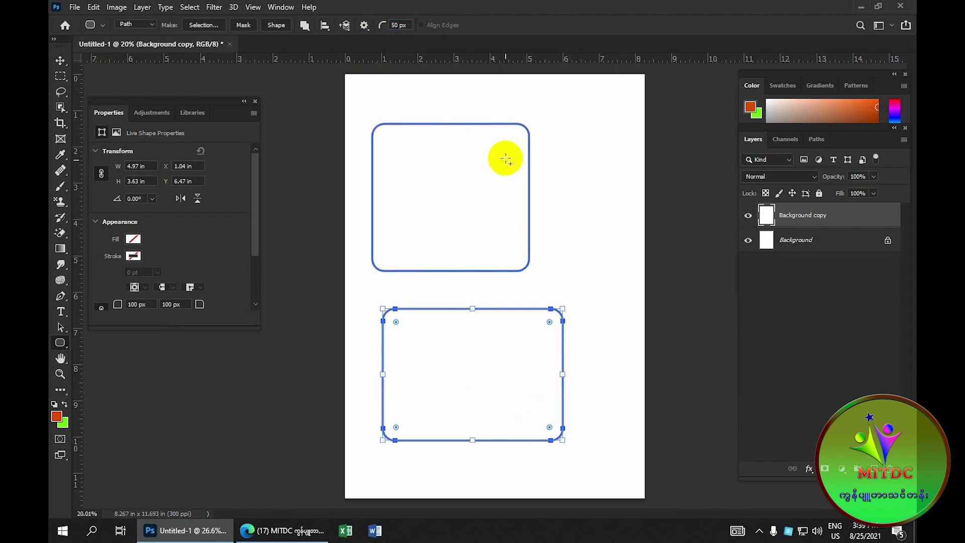
scroll(514, 170, "down", 2)
left_click_drag(531, 167, 599, 245)
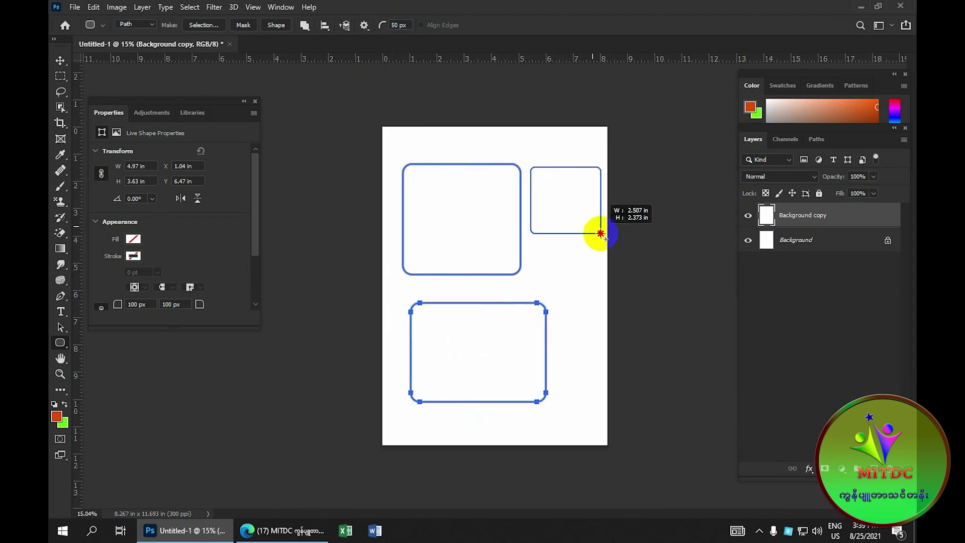
scroll(553, 252, "up", 4)
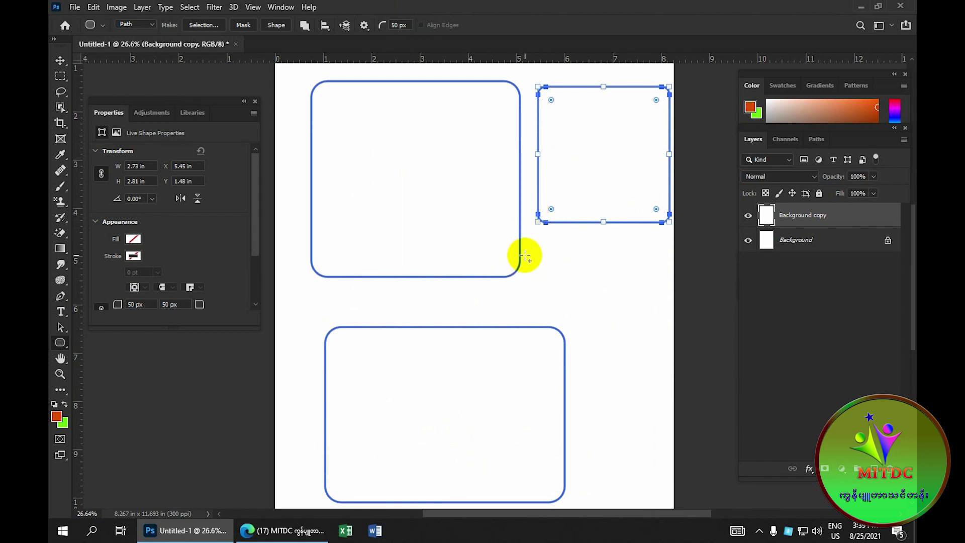
Step: Cancel the Create Rectangle dialog and delete every path from the page
left_click(478, 204)
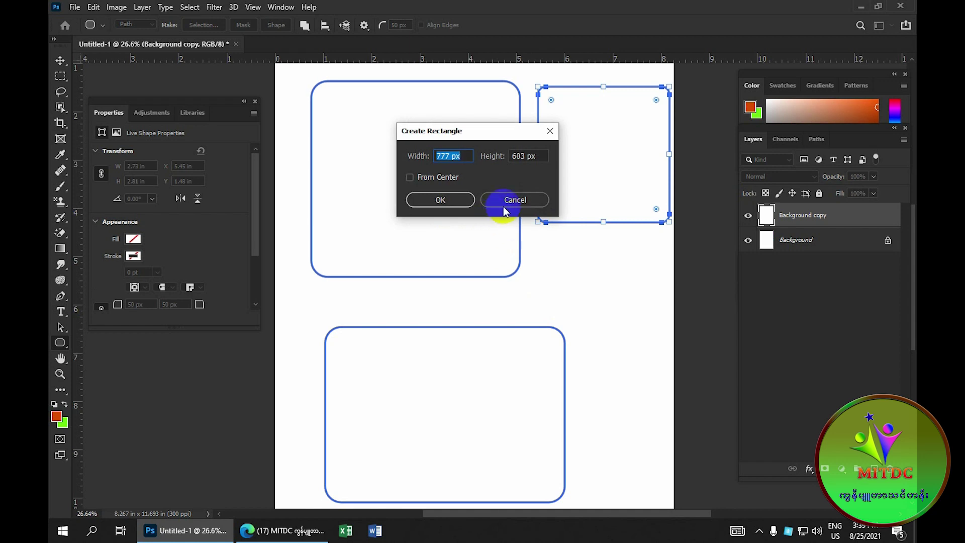
left_click(505, 206)
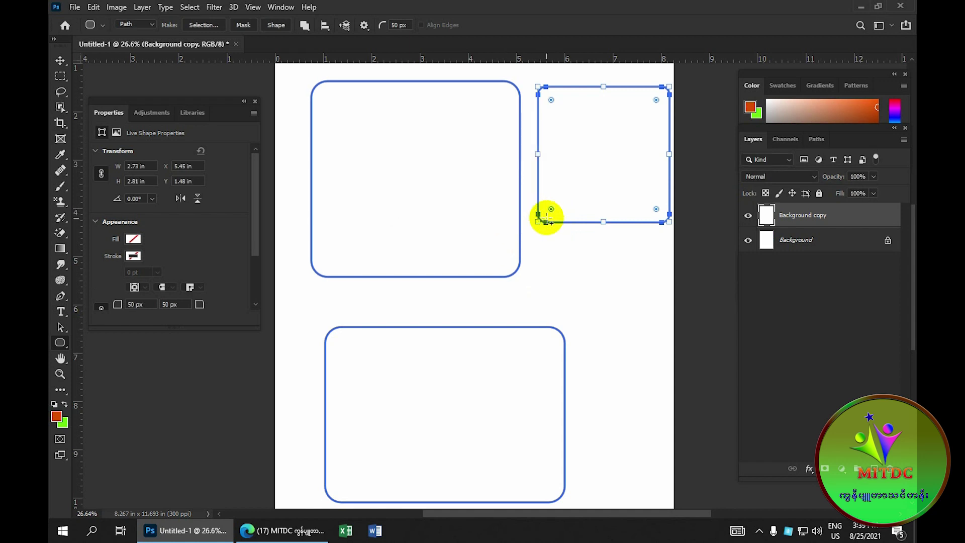
scroll(546, 217, "down", 3)
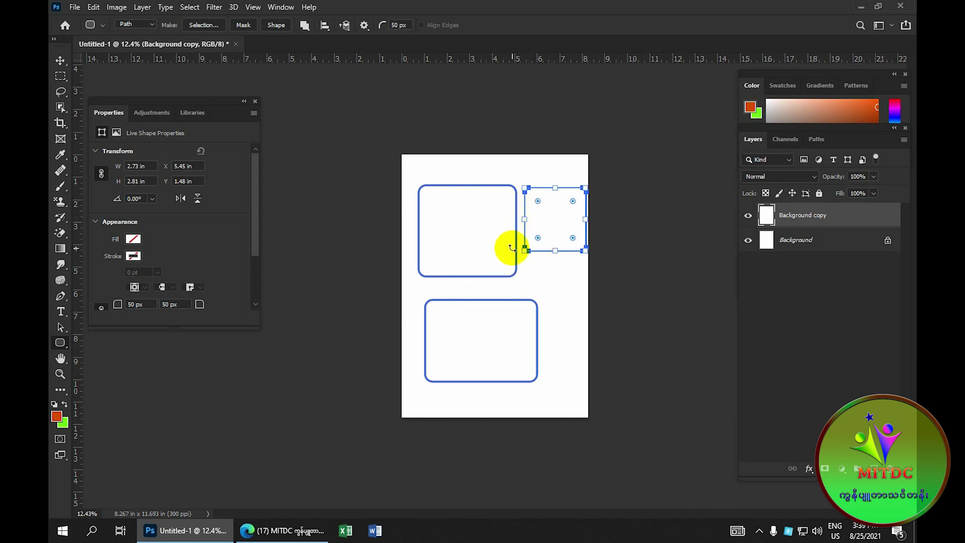
key("Delete")
key("Delete")
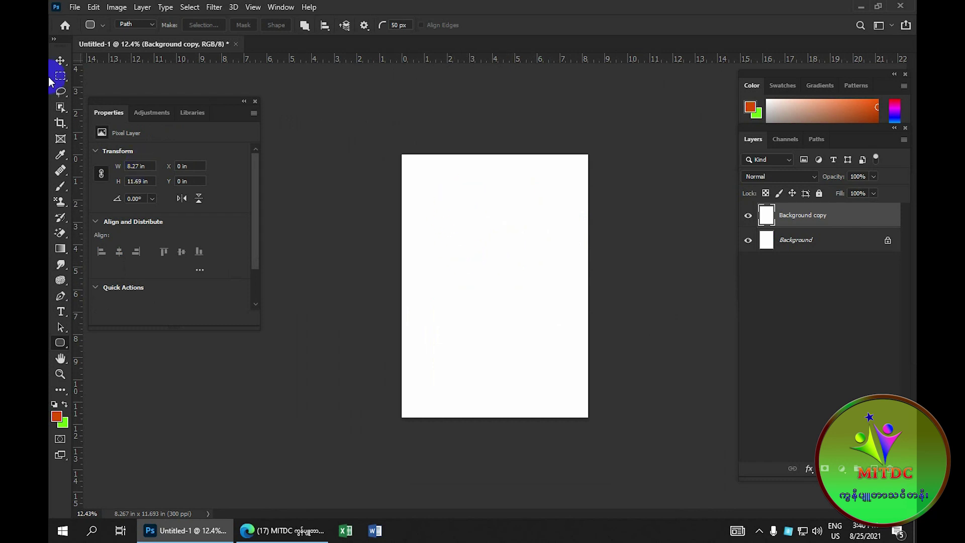
Step: Switch to Pixels mode and paint six orange rounded rectangles across the page
left_click(152, 25)
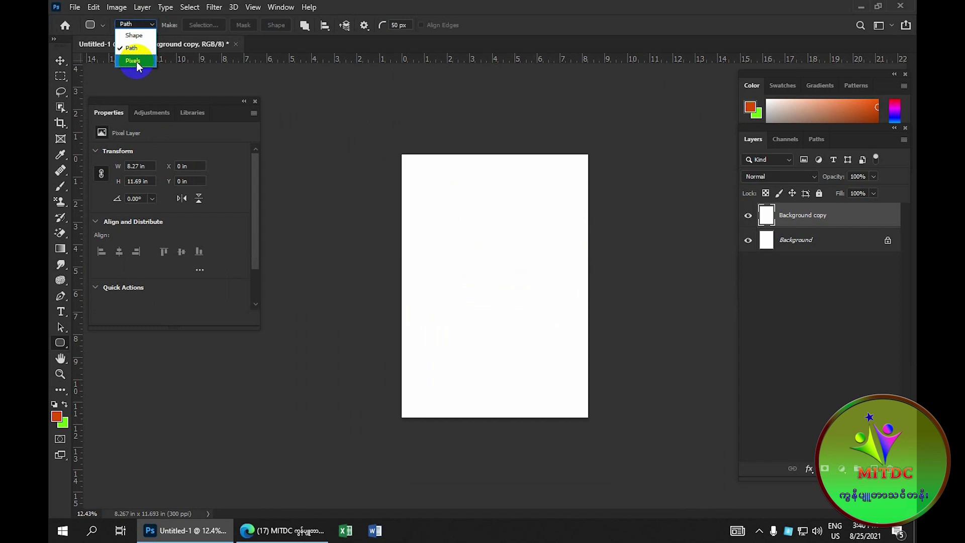
left_click(133, 61)
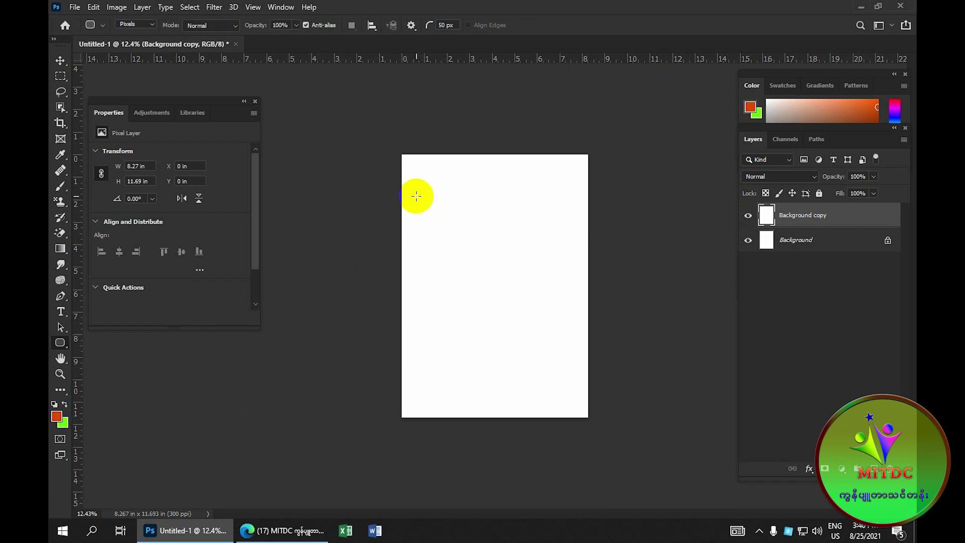
left_click_drag(417, 196, 499, 282)
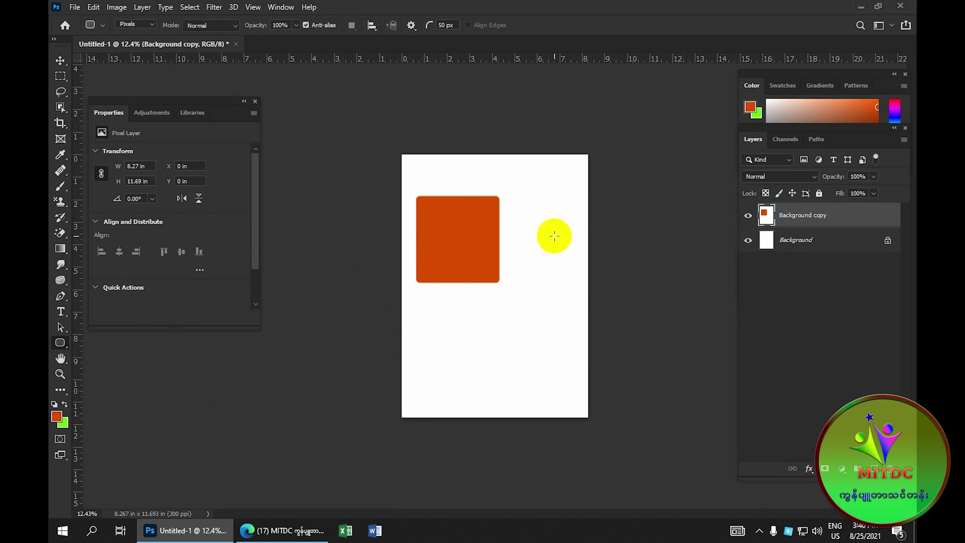
left_click_drag(522, 203, 573, 261)
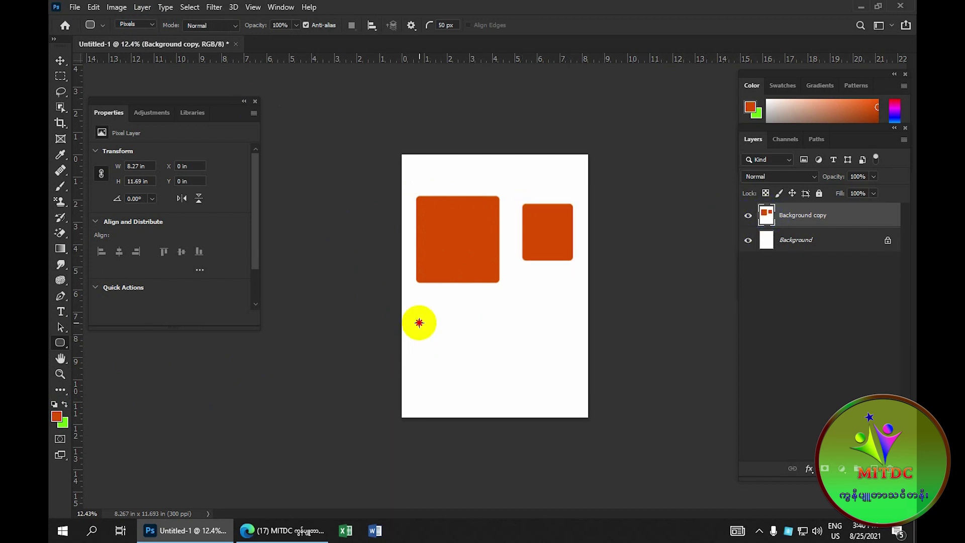
left_click_drag(419, 323, 495, 389)
left_click_drag(511, 304, 556, 352)
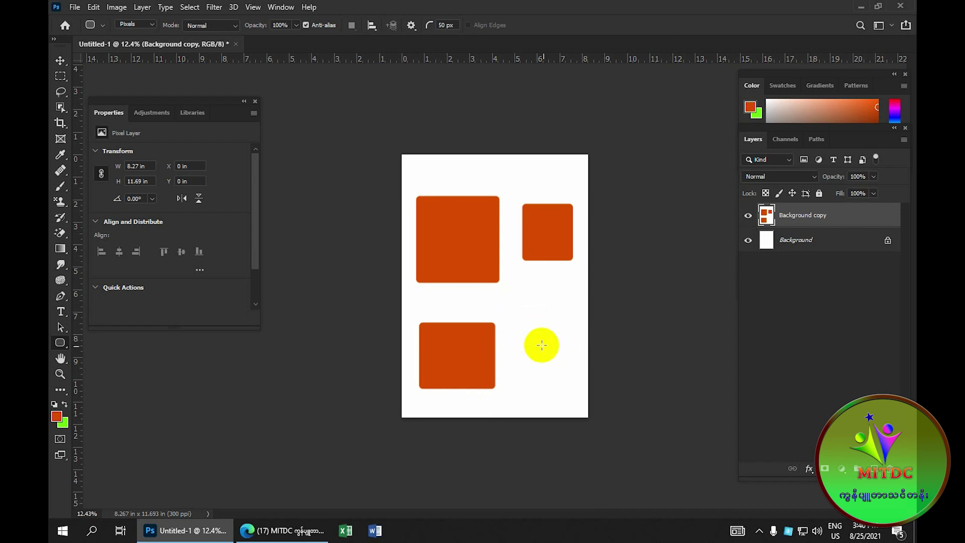
left_click_drag(436, 163, 494, 196)
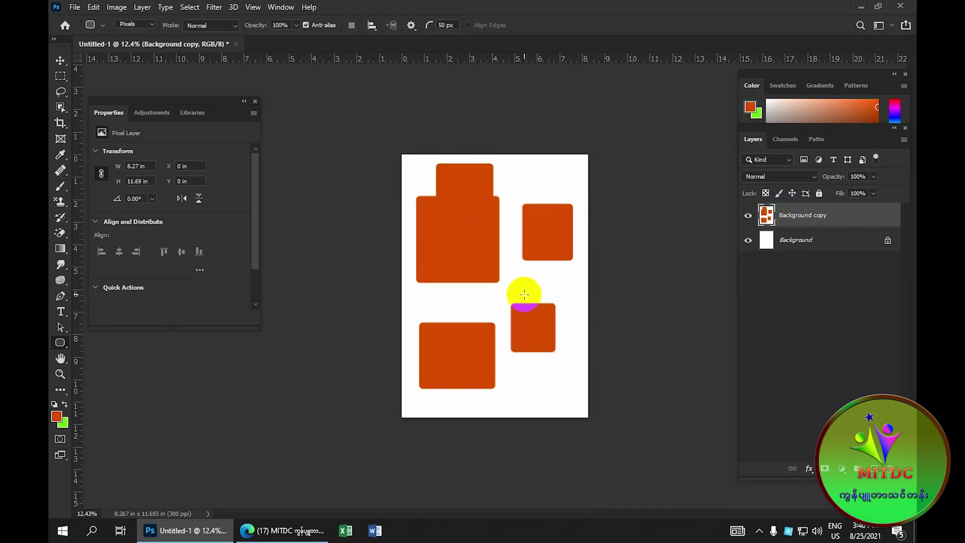
left_click_drag(512, 267, 548, 304)
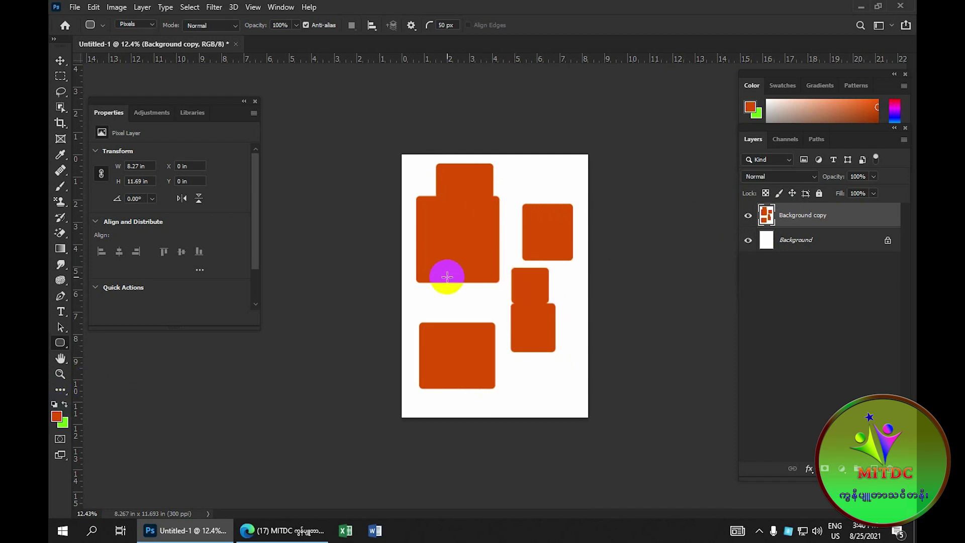
Step: Set the foreground colour to blue #2204d9 and paint a small rounded rectangle near the top
left_click(57, 418)
left_click(261, 312)
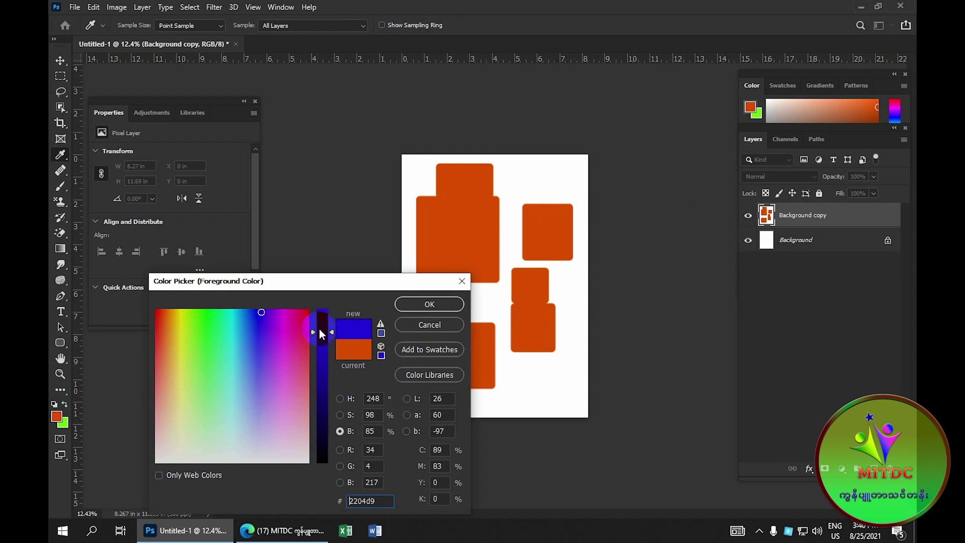
left_click(429, 304)
scroll(517, 258, "up", 2)
left_click_drag(514, 134, 538, 155)
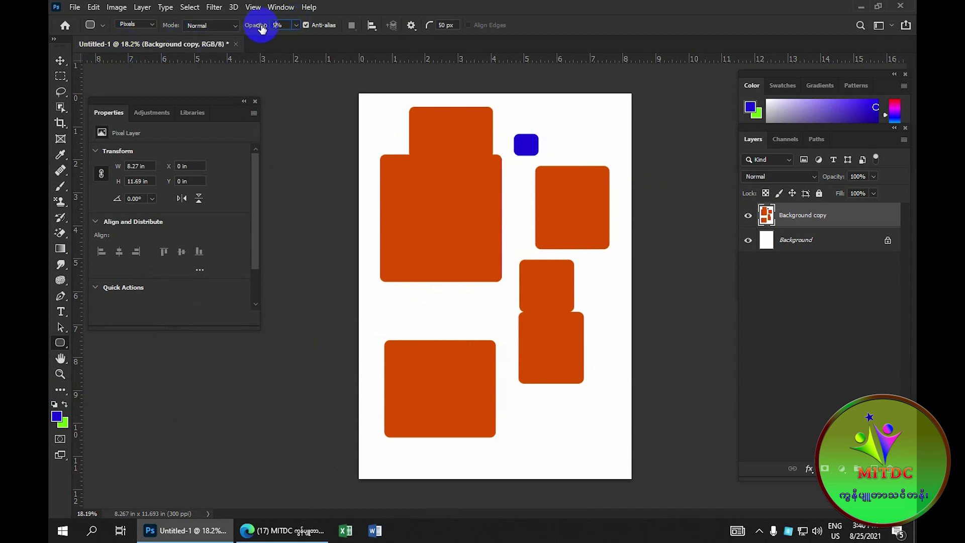
Step: Paint a 50%-opacity blue rounded rectangle at the bottom right
scroll(325, 267, "down", 2)
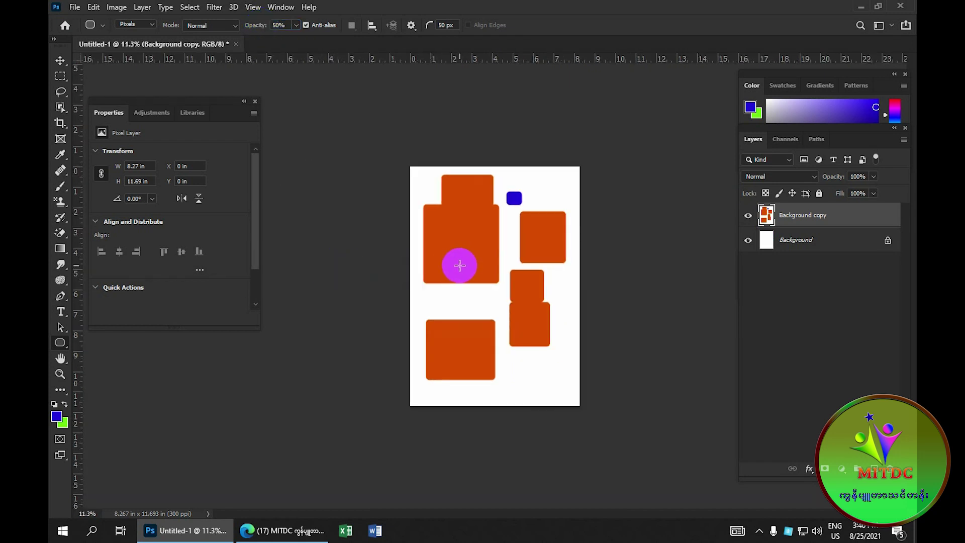
left_click_drag(510, 358, 547, 389)
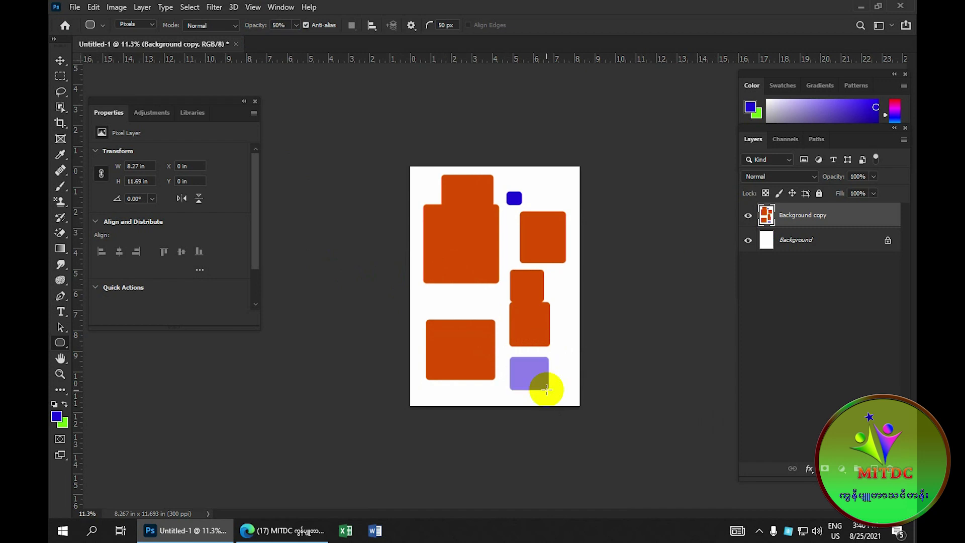
scroll(547, 389, "up", 2)
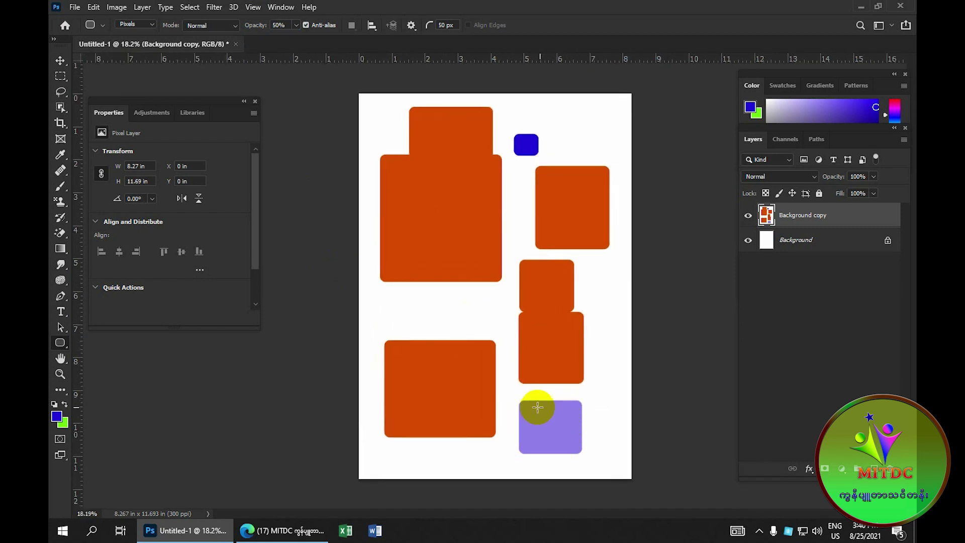
Step: Set blend mode to Screen and paint a translucent pink rounded rectangle on the orange shape
left_click(235, 25)
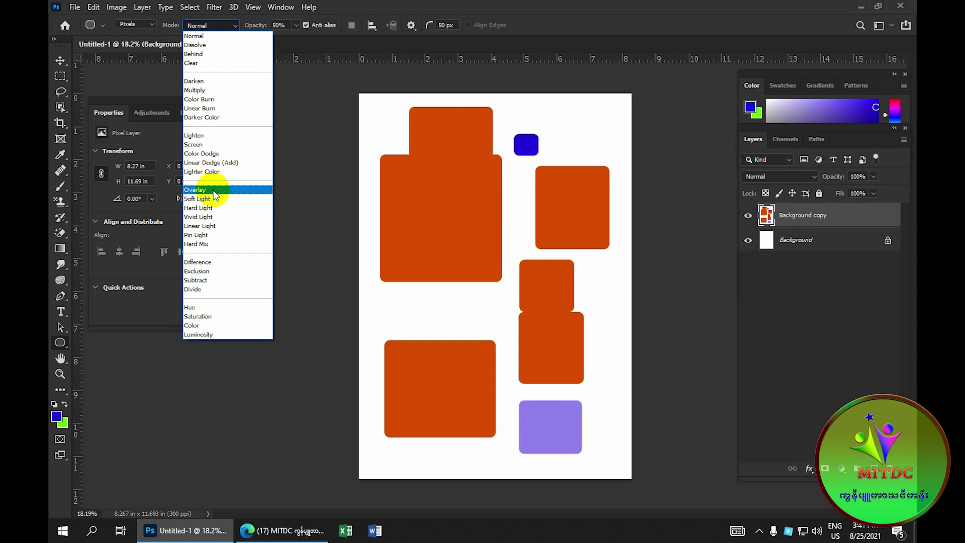
left_click(206, 145)
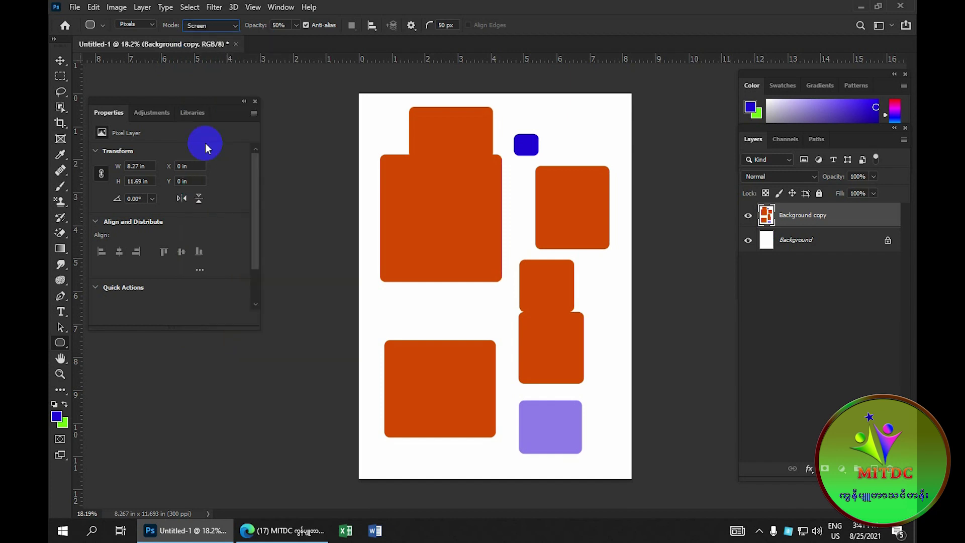
left_click_drag(548, 102, 600, 146)
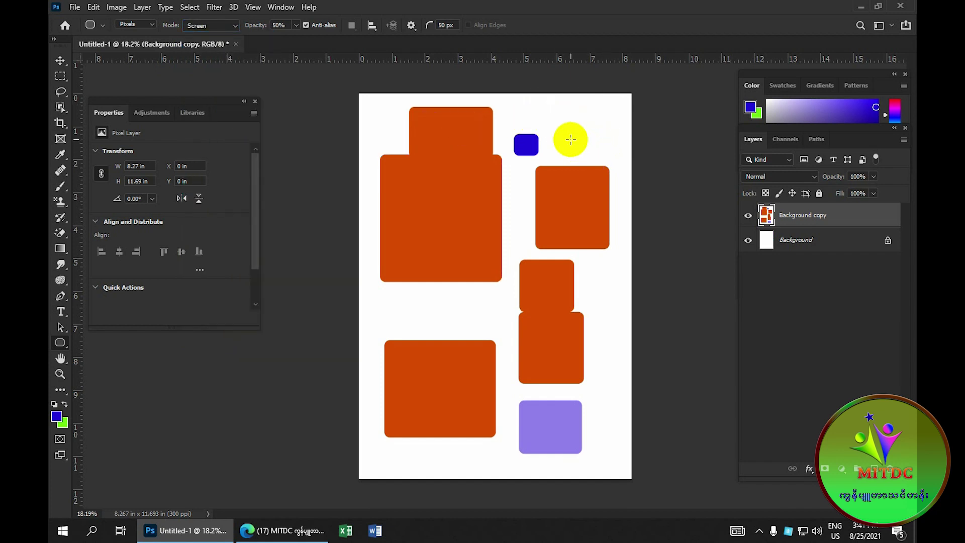
left_click(426, 200)
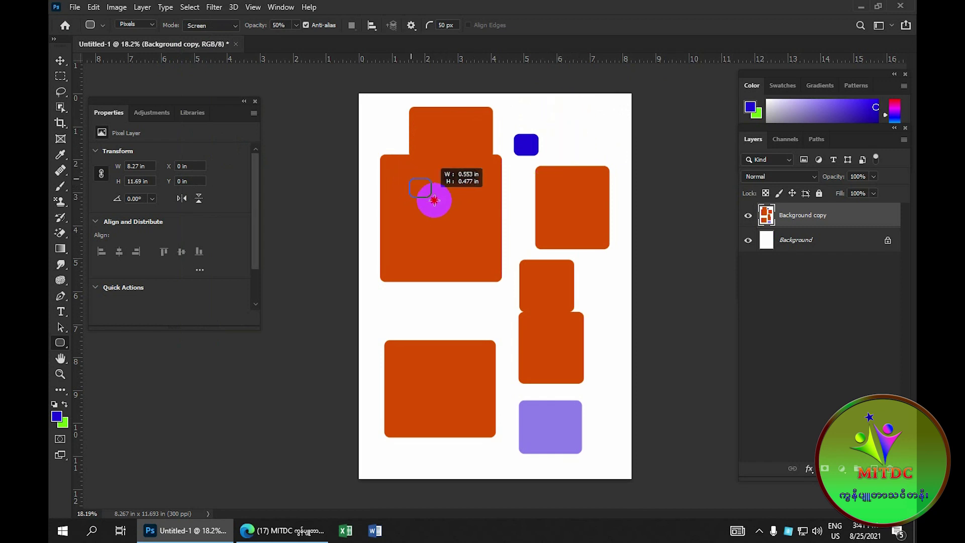
left_click_drag(411, 182, 455, 219)
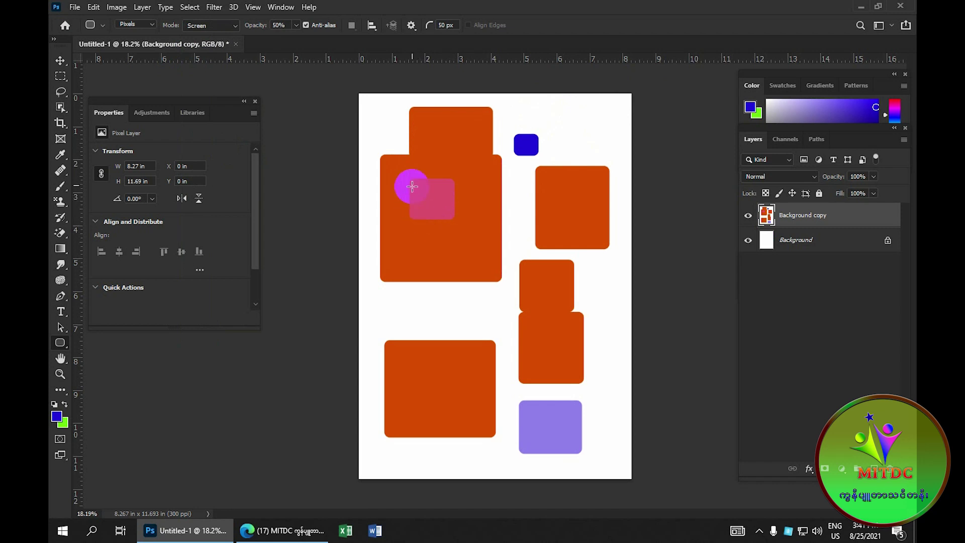
scroll(412, 192, "down", 1)
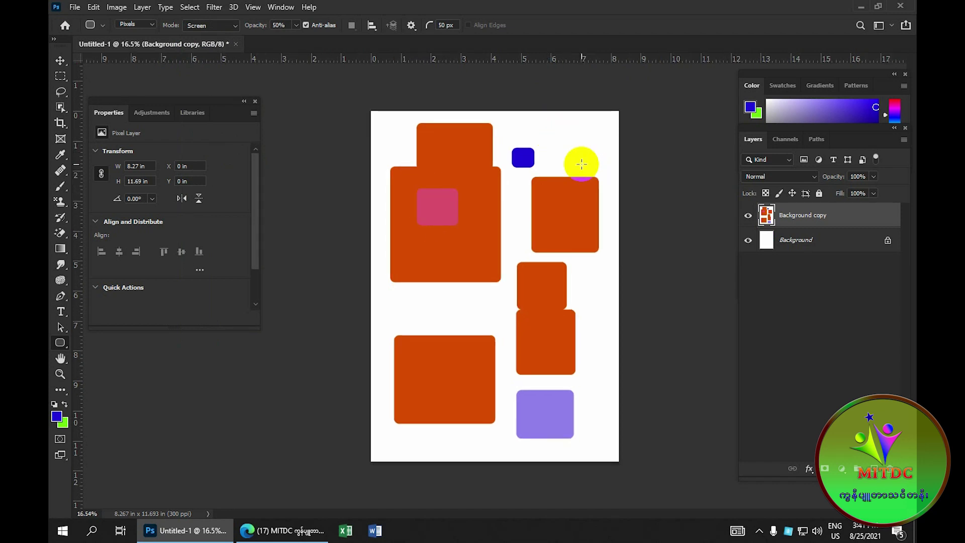
Step: In Multiply mode, paint three rounded squares: top-left corner, upper orange shape, beside the orange box
left_click(235, 29)
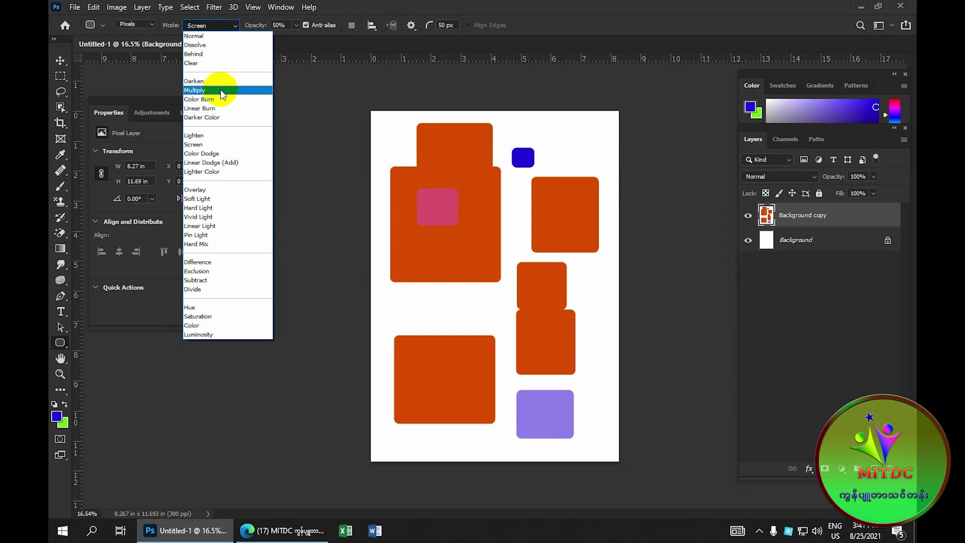
left_click(227, 91)
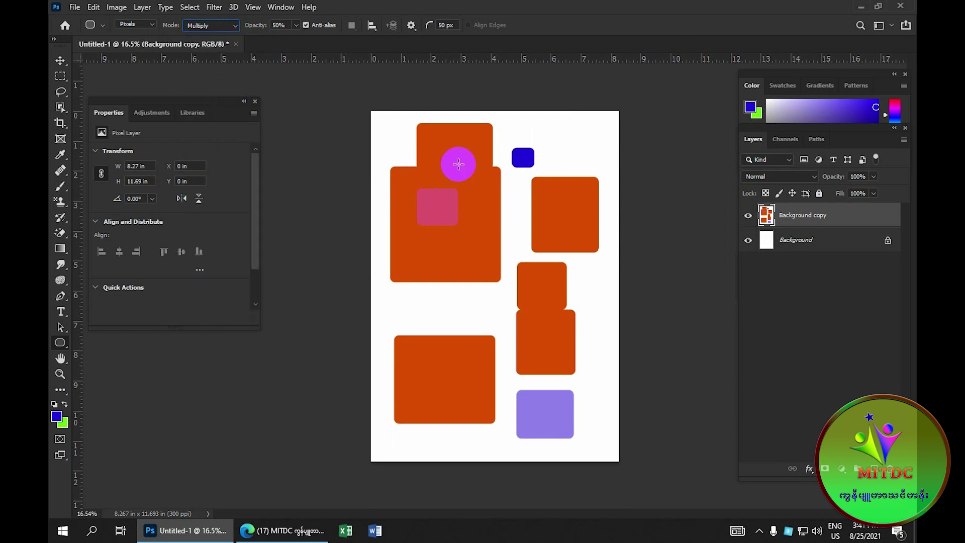
left_click_drag(380, 121, 414, 151)
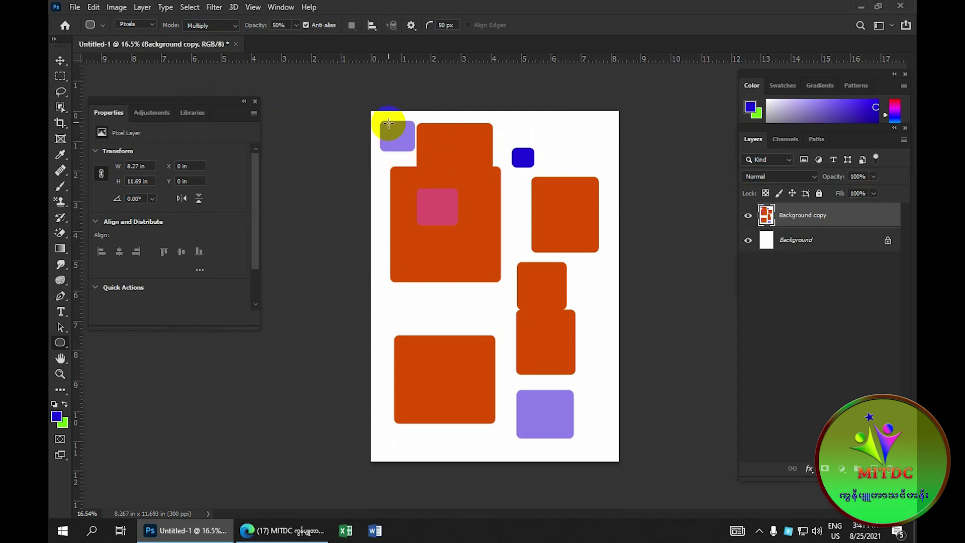
left_click_drag(440, 140, 470, 169)
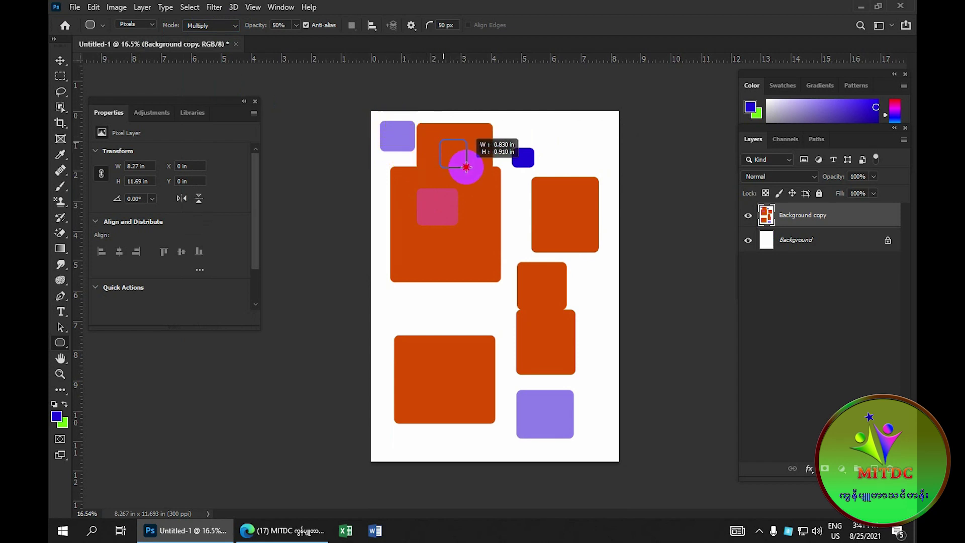
left_click_drag(509, 213, 530, 234)
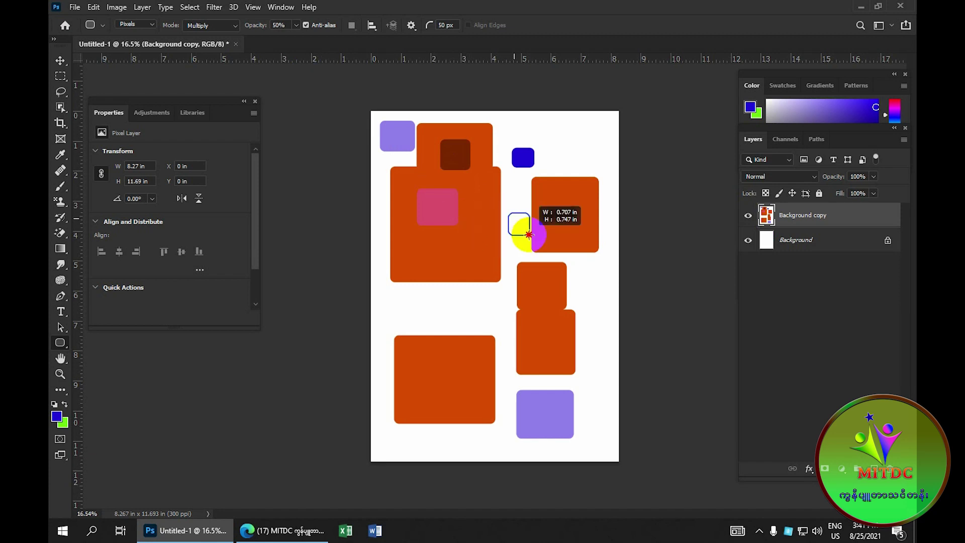
left_click(232, 26)
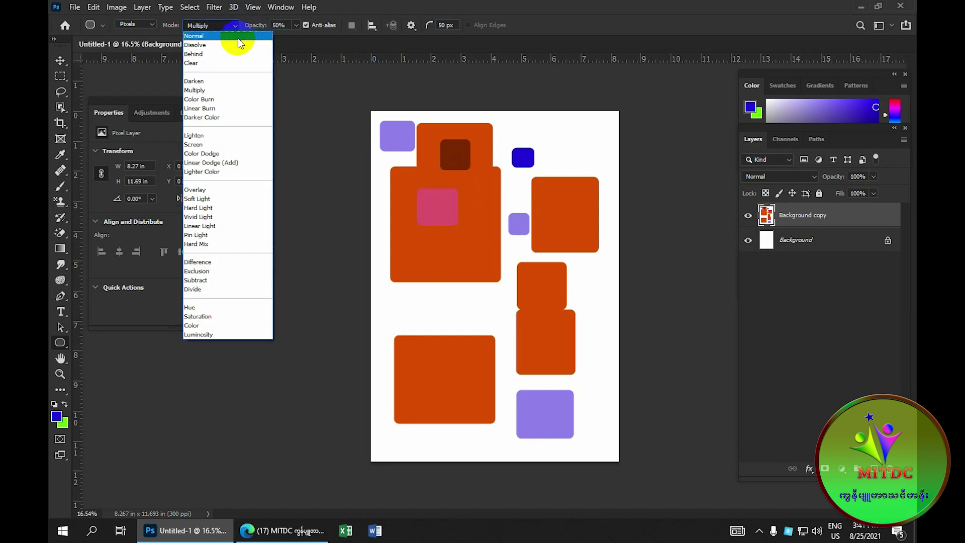
Step: Return to Normal mode, pick bright green, and paint a pale green rounded rectangle at top right
left_click(201, 36)
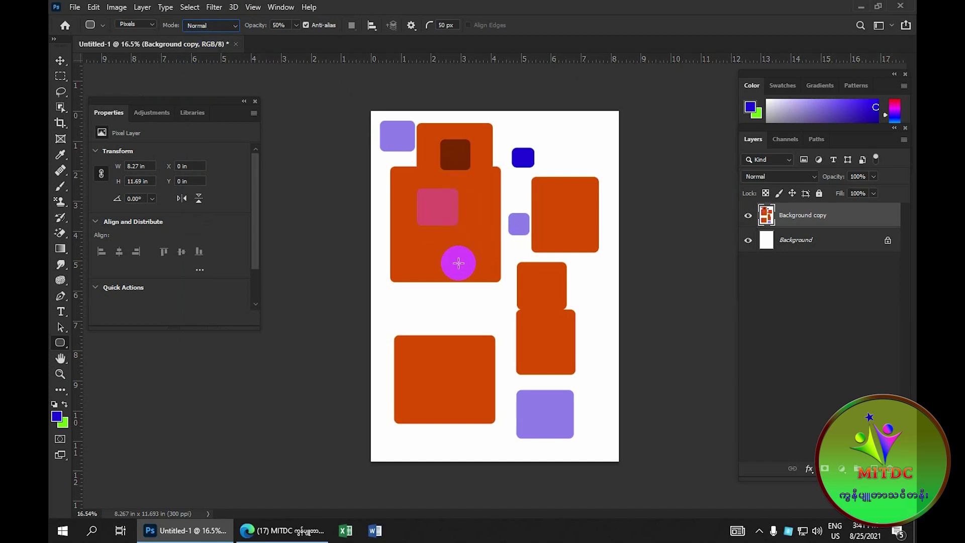
left_click(58, 419)
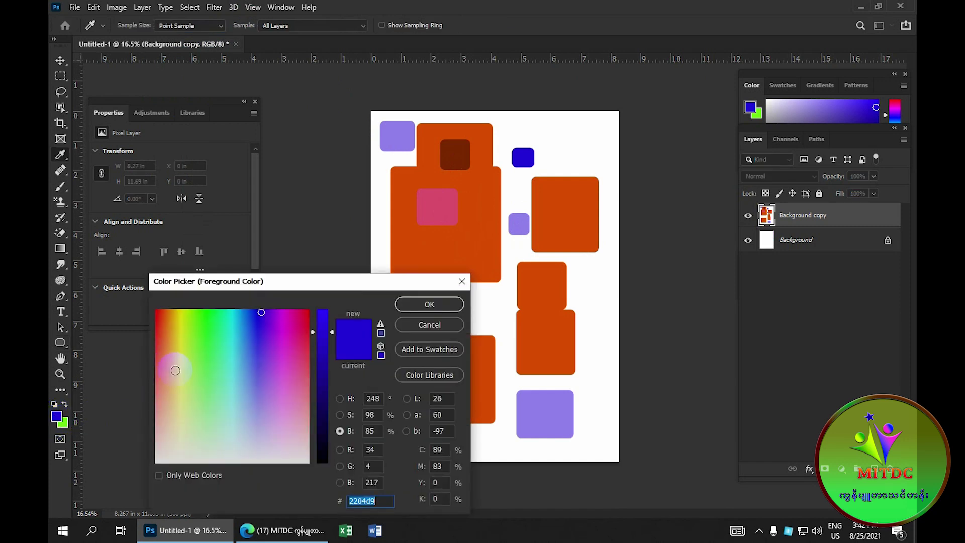
left_click(202, 303)
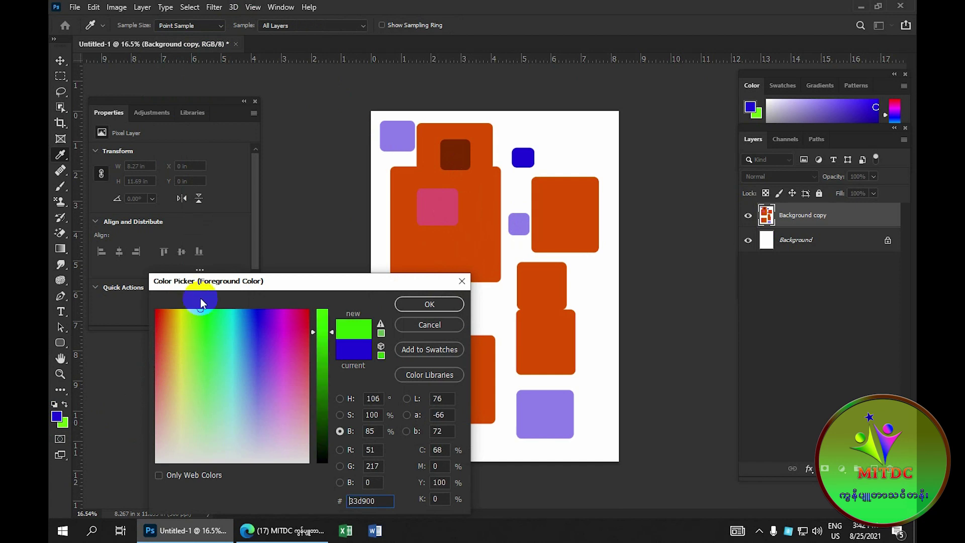
left_click(412, 303)
left_click_drag(551, 126, 602, 171)
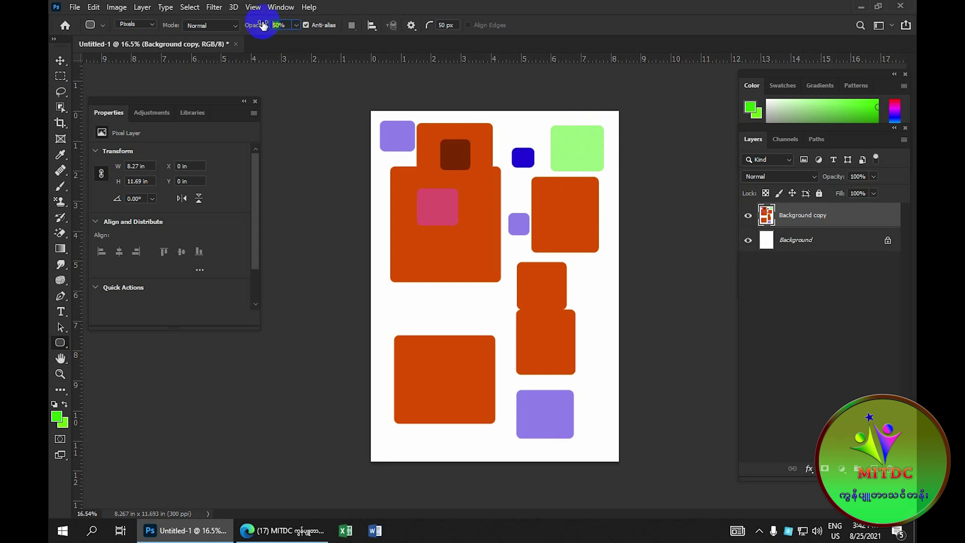
Step: Set opacity to 100% and paint a solid green rounded square on the left side
type("100")
key("Return")
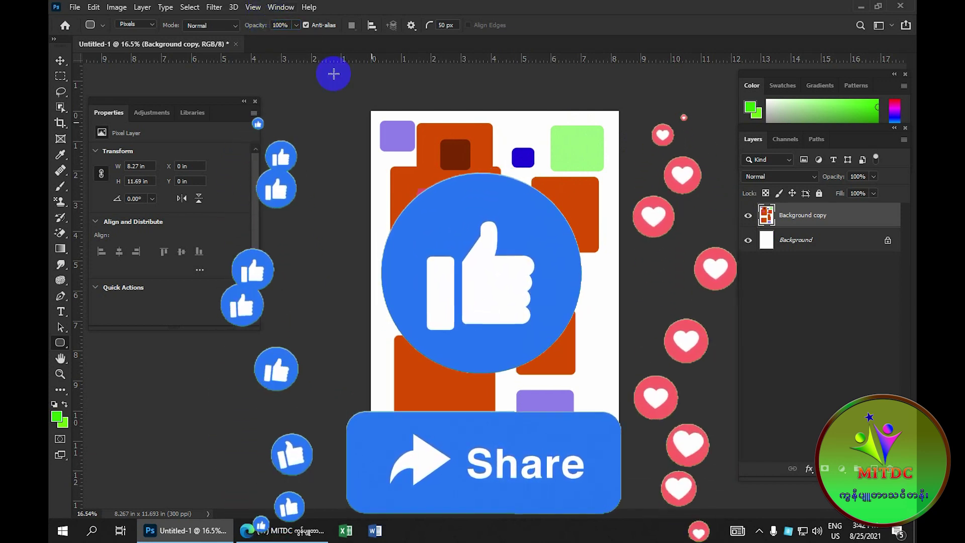
mouse_move(388, 298)
left_mouse_down()
mouse_move(432, 354)
mouse_move(402, 335)
left_mouse_up()
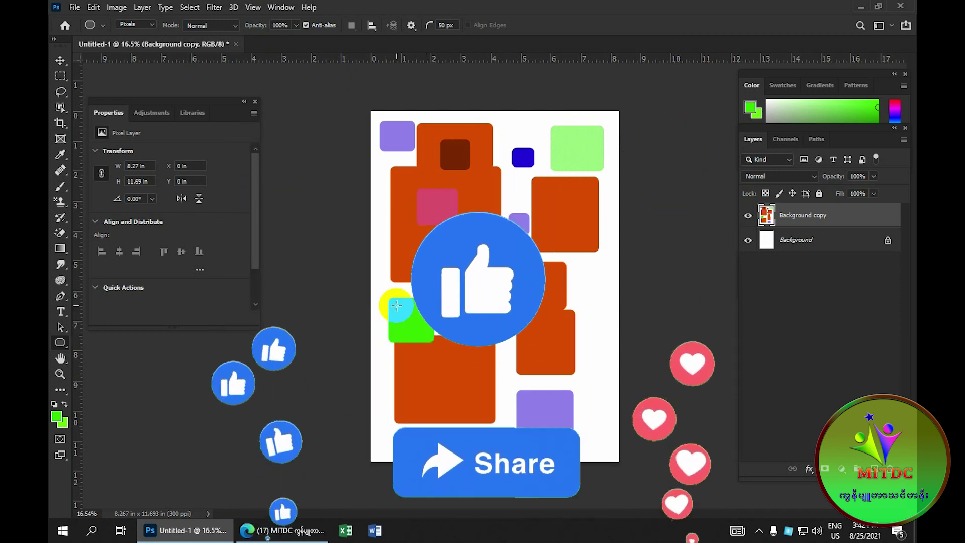
key("ctrl+minus")
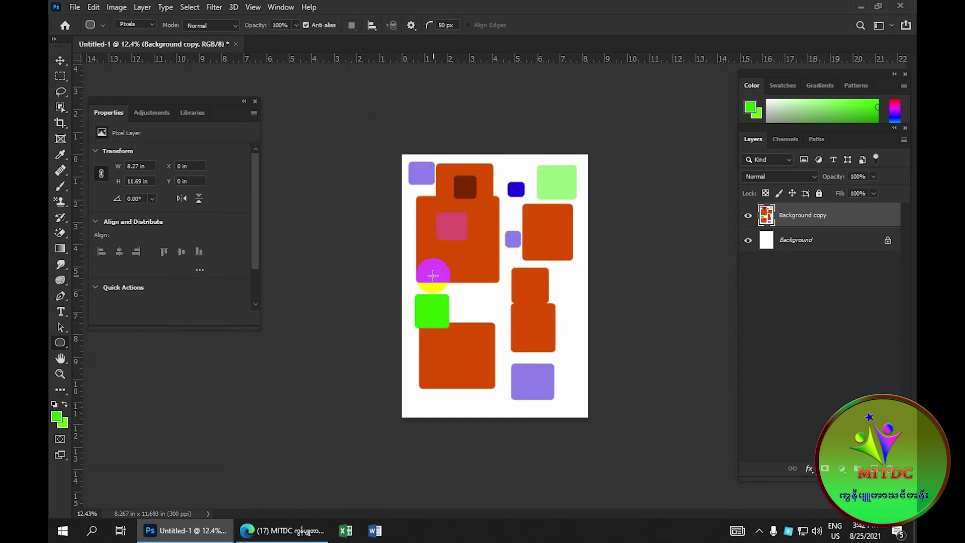
scroll(518, 285, "up", 1)
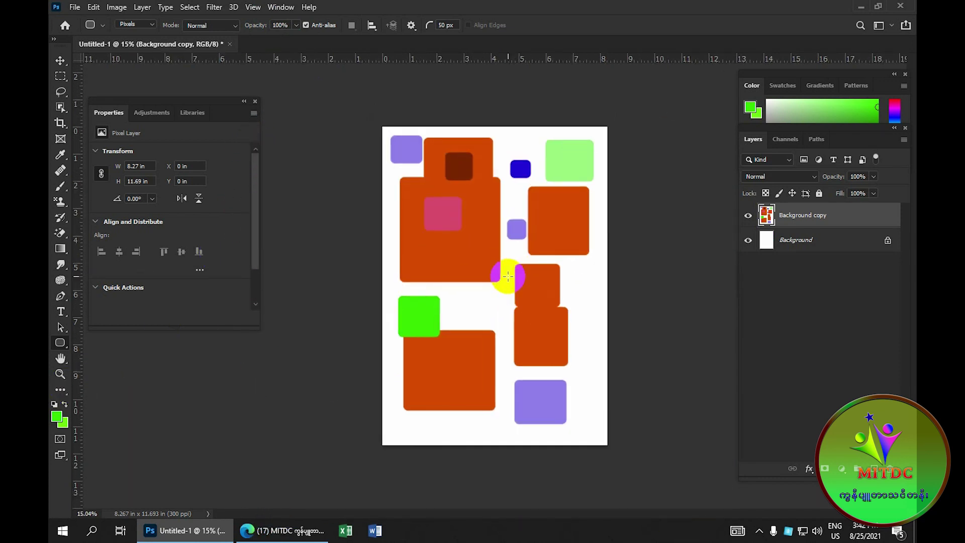
Step: Delete the Background copy layer, then draw one large and one small green rounded rectangle at 100 px corner radius
key("Delete")
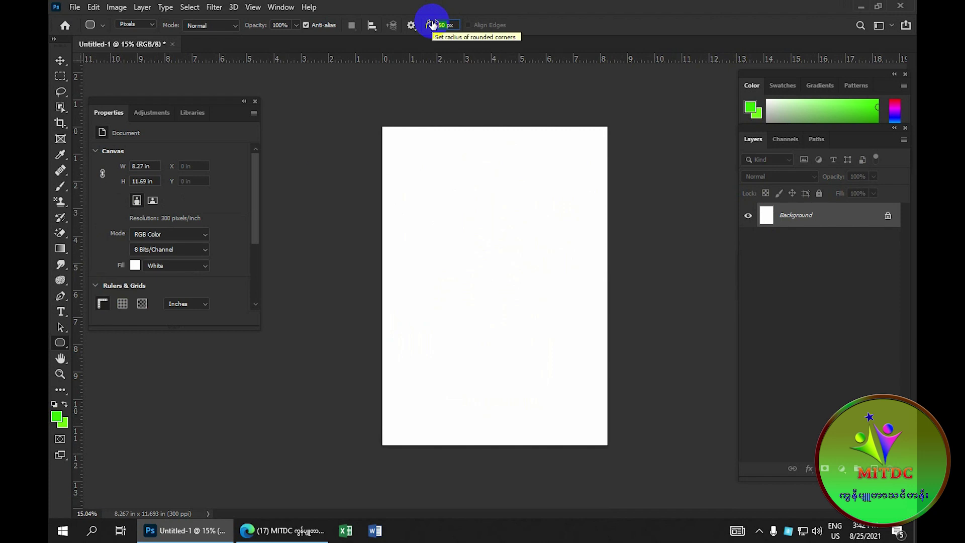
type("10")
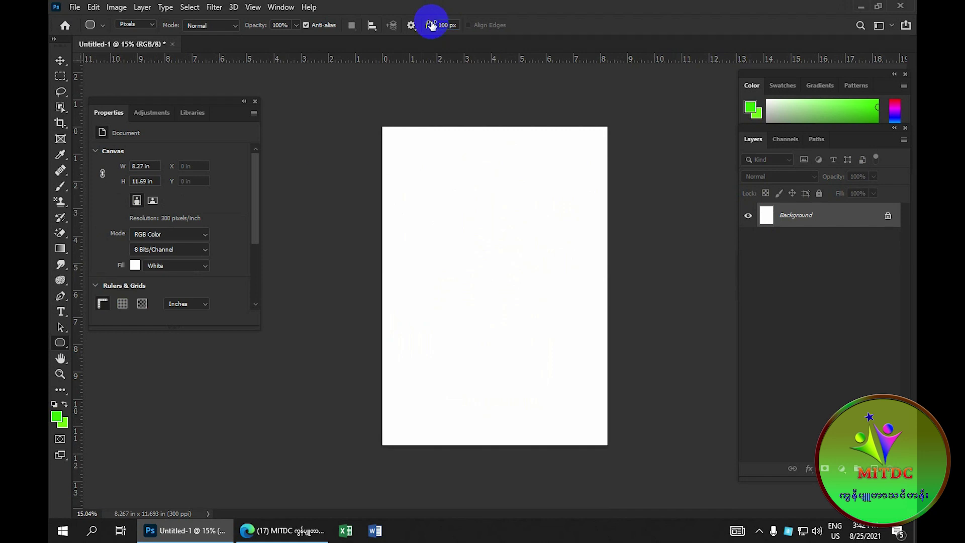
left_click_drag(413, 165, 542, 303)
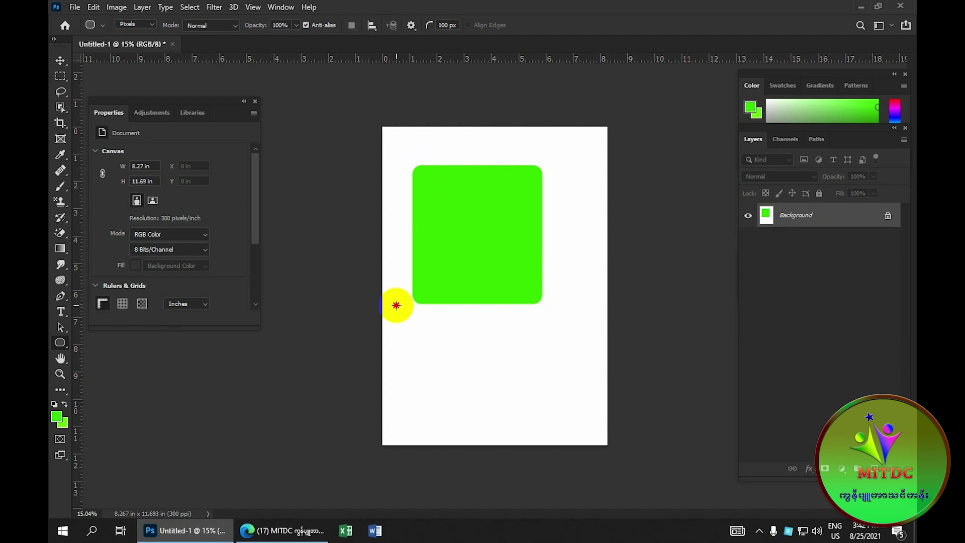
left_click_drag(398, 305, 449, 352)
Step: Change the corner radius to 70 px and draw another small green rounded square beside the first
left_click(445, 25)
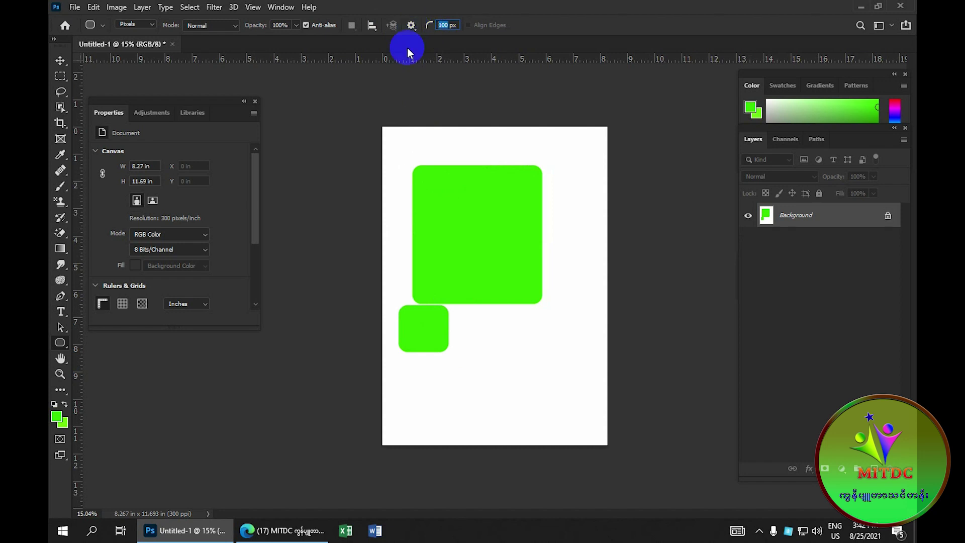
type("70")
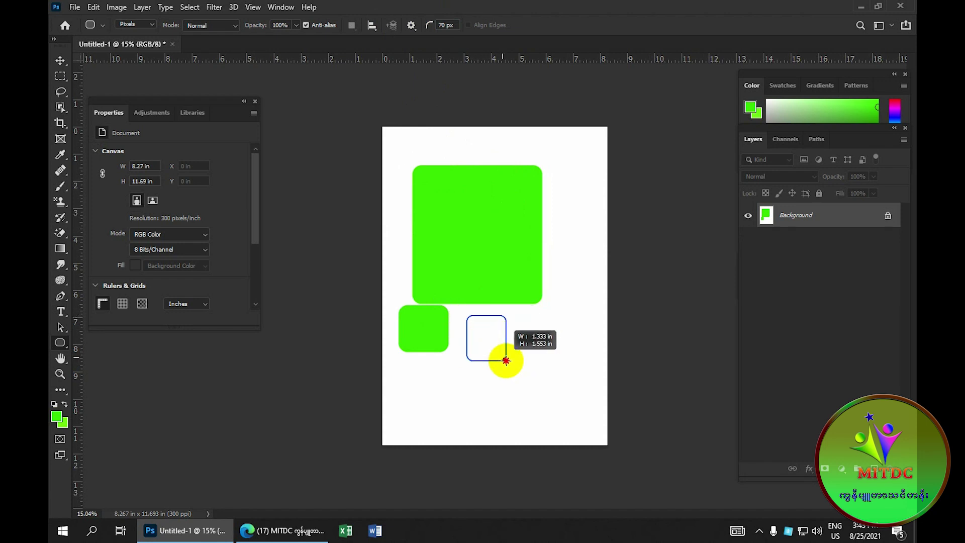
left_click_drag(466, 318, 516, 366)
scroll(503, 354, "up", 2)
scroll(503, 355, "up", 2)
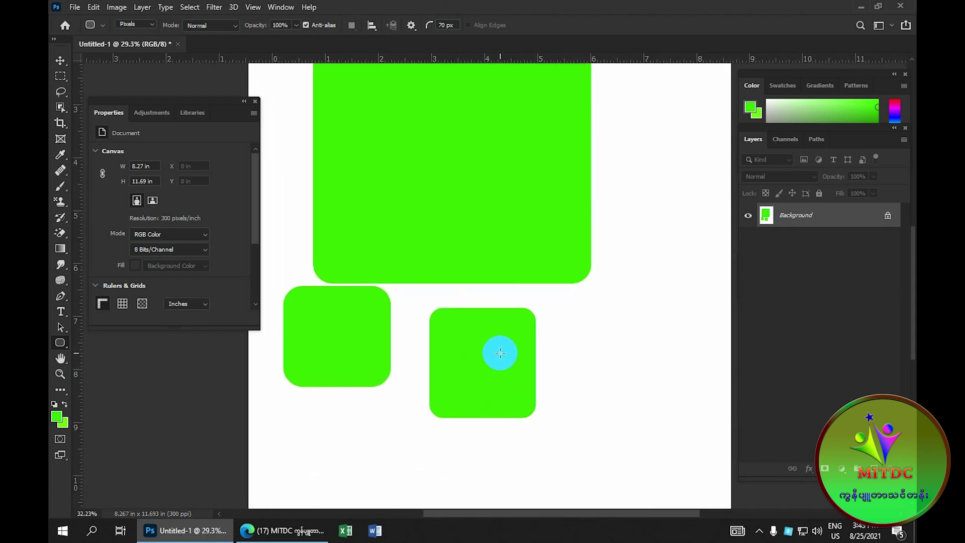
scroll(500, 352, "up", 1)
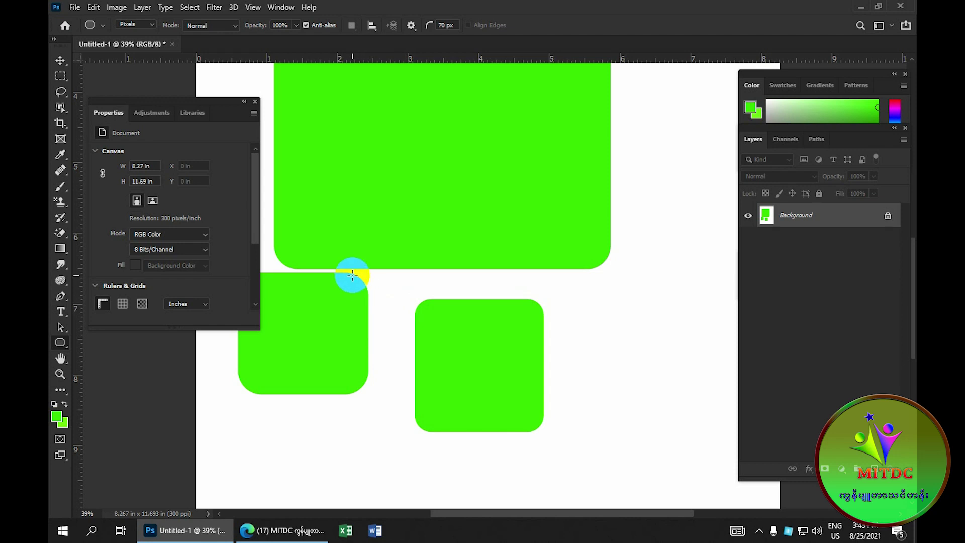
scroll(362, 276, "down", 3)
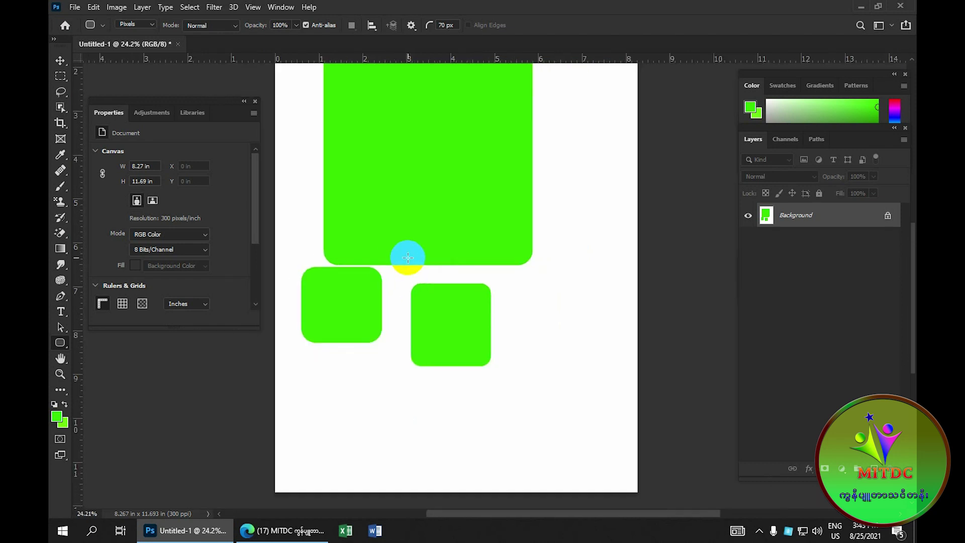
scroll(406, 258, "down", 1)
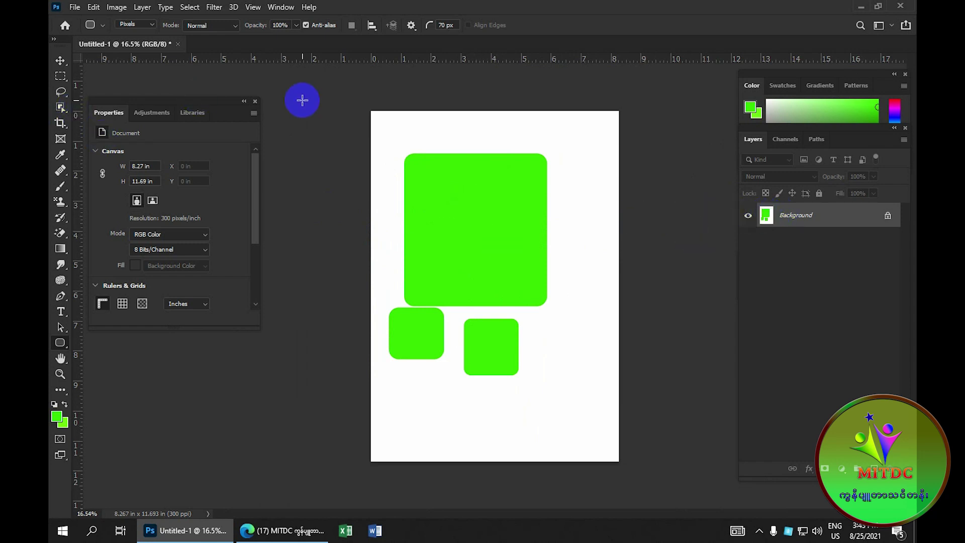
Step: Close the green rounded-rectangle document without saving its changes
left_click(177, 45)
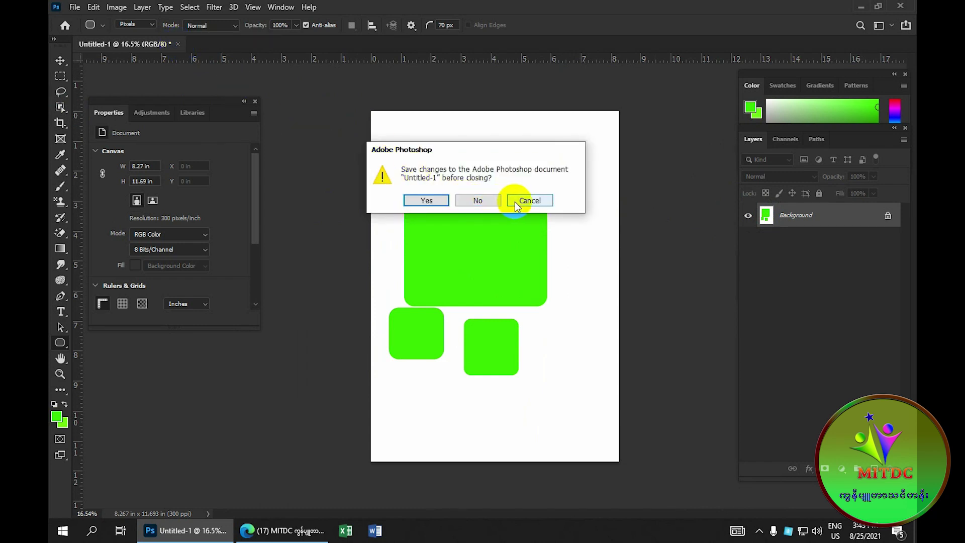
left_click(483, 203)
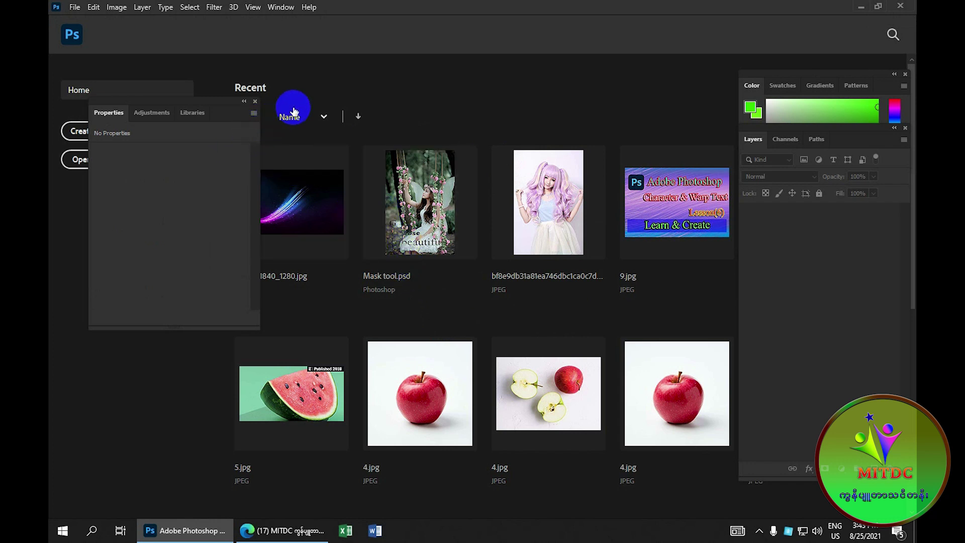
left_click(75, 8)
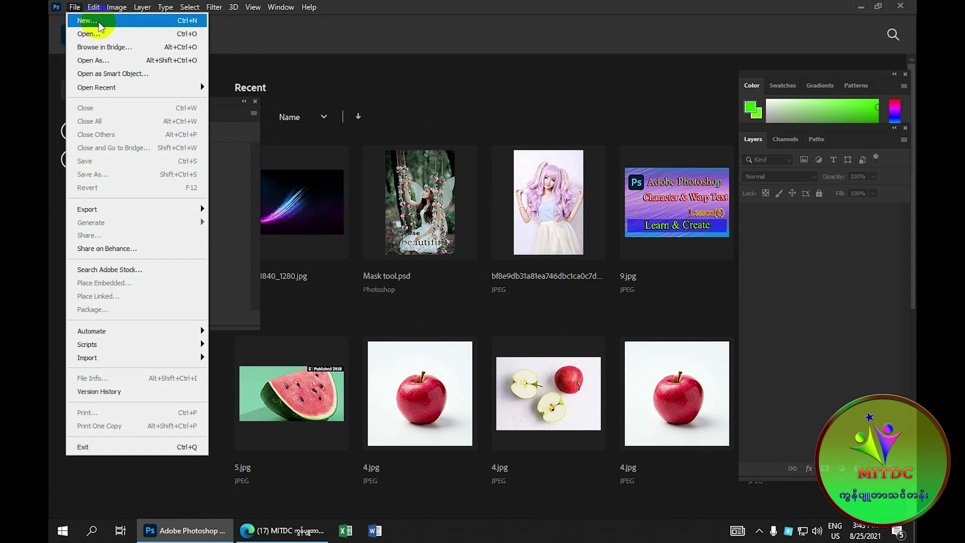
Step: Create a new white A4 print document in inches, 8.27 × 11.69 in at 300 ppi
left_click(107, 22)
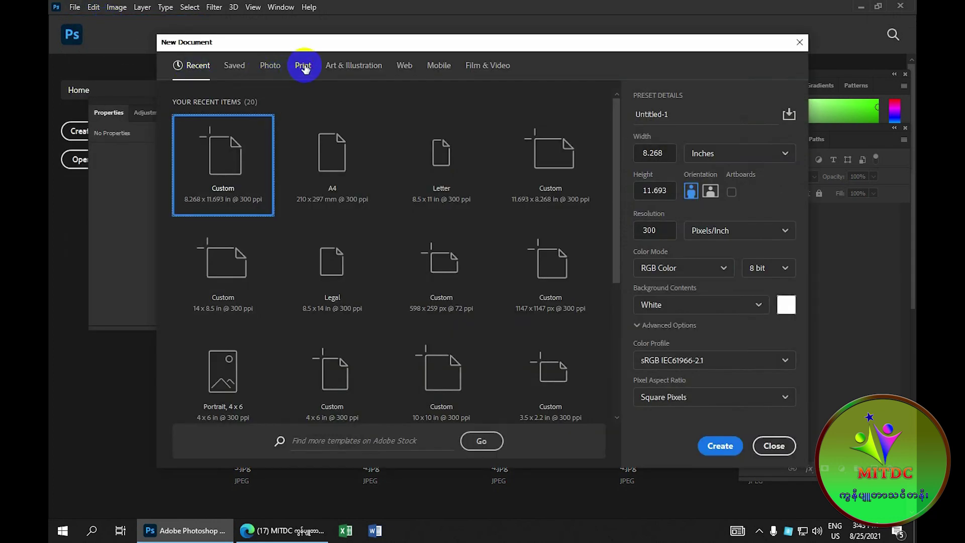
left_click(305, 67)
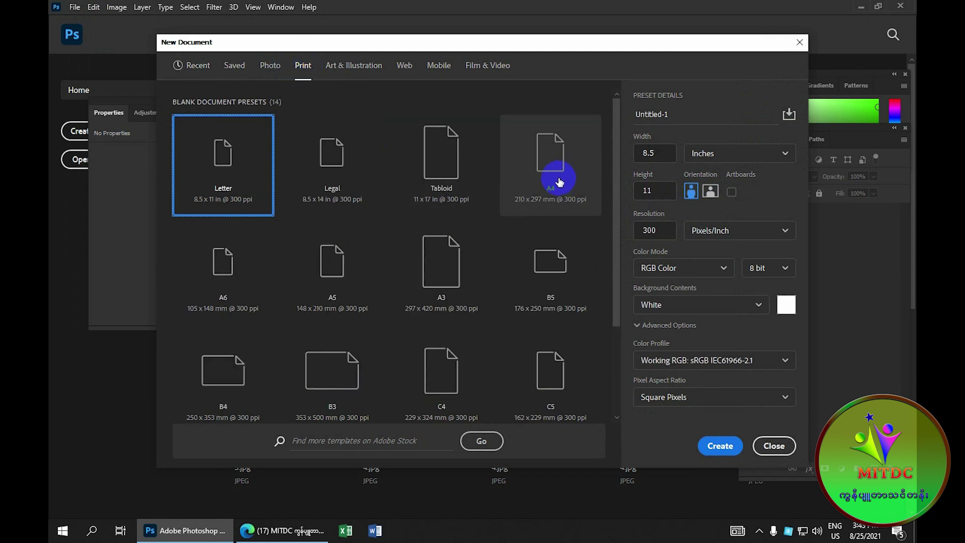
scroll(421, 265, "down", 3)
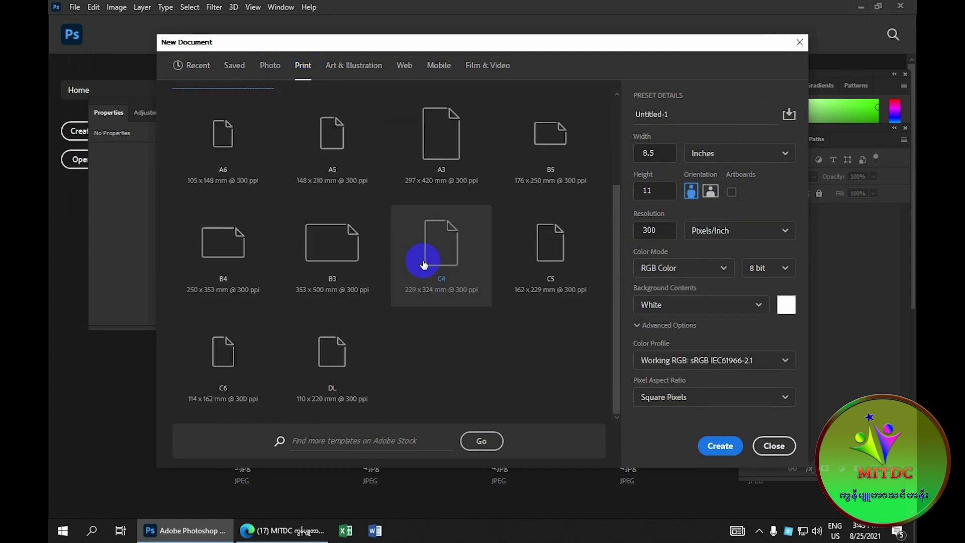
scroll(422, 265, "up", 3)
left_click(549, 170)
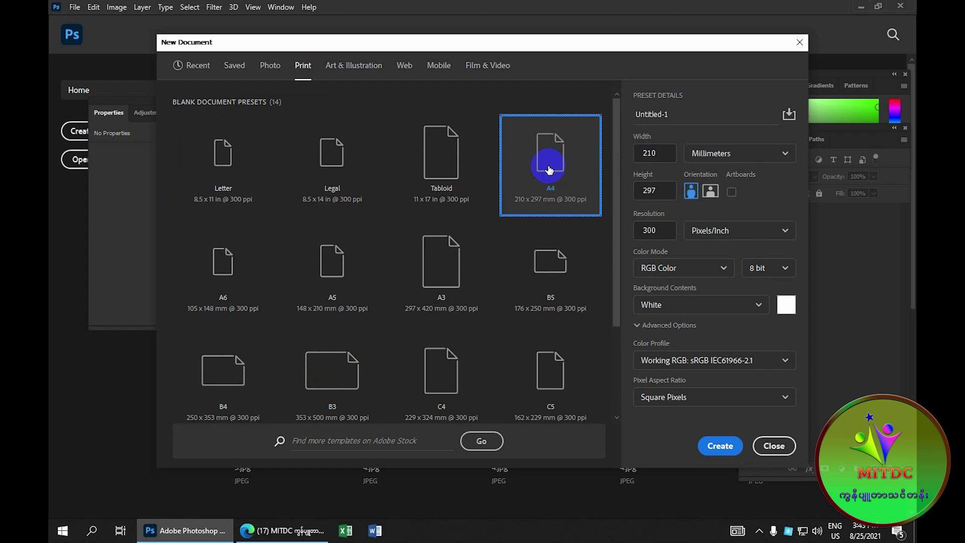
left_click(782, 155)
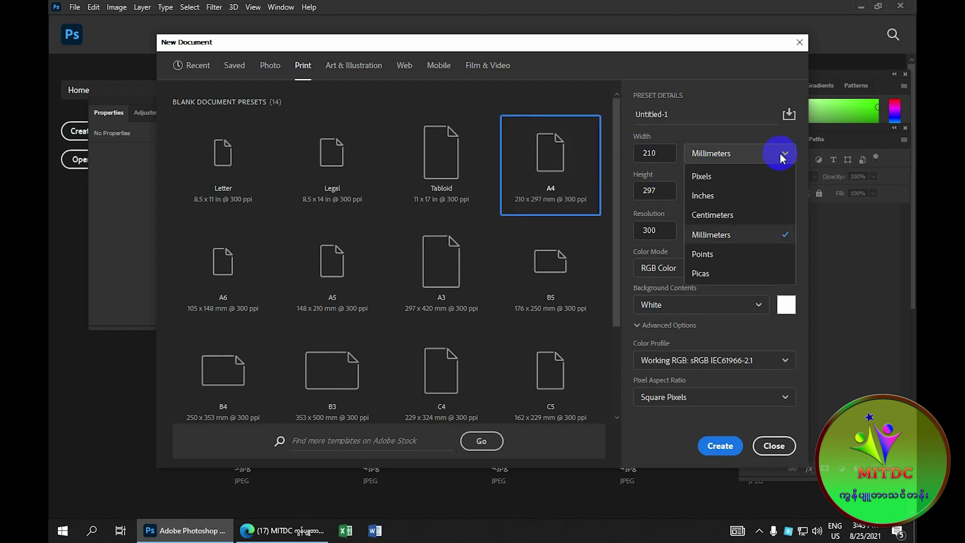
left_click(747, 194)
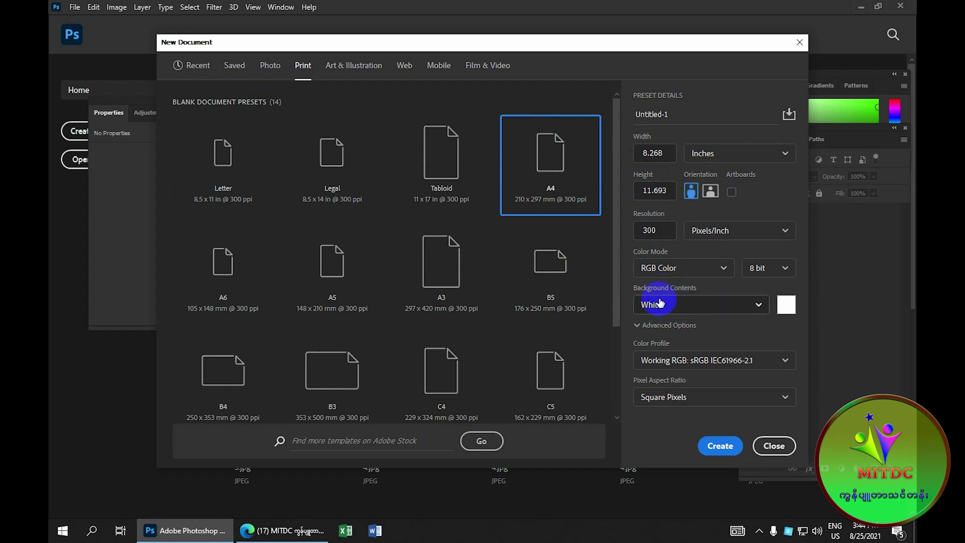
left_click(759, 306)
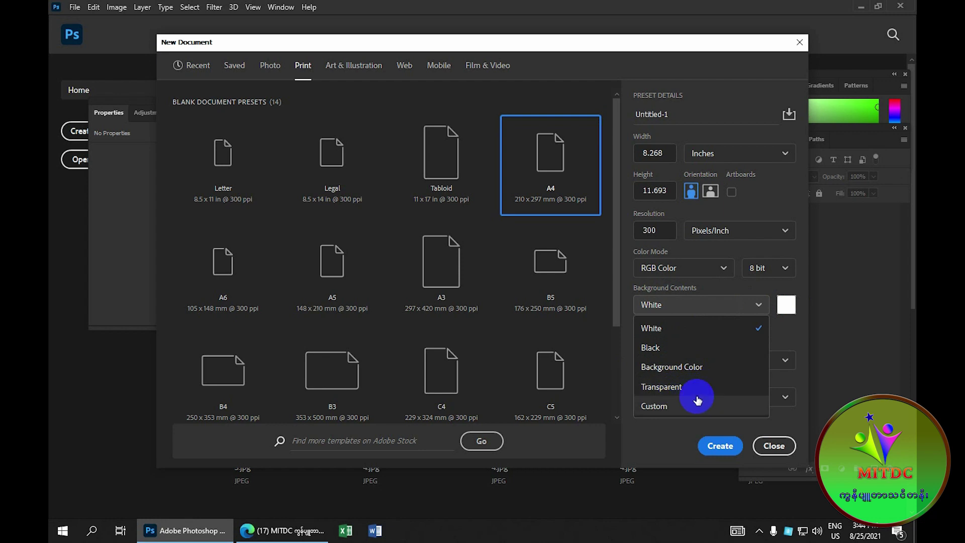
left_click(662, 408)
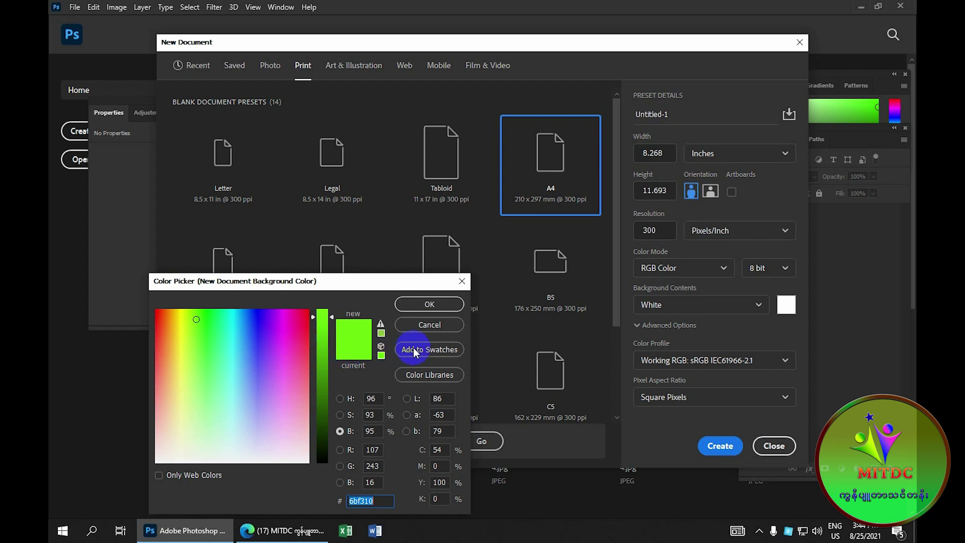
left_click(423, 326)
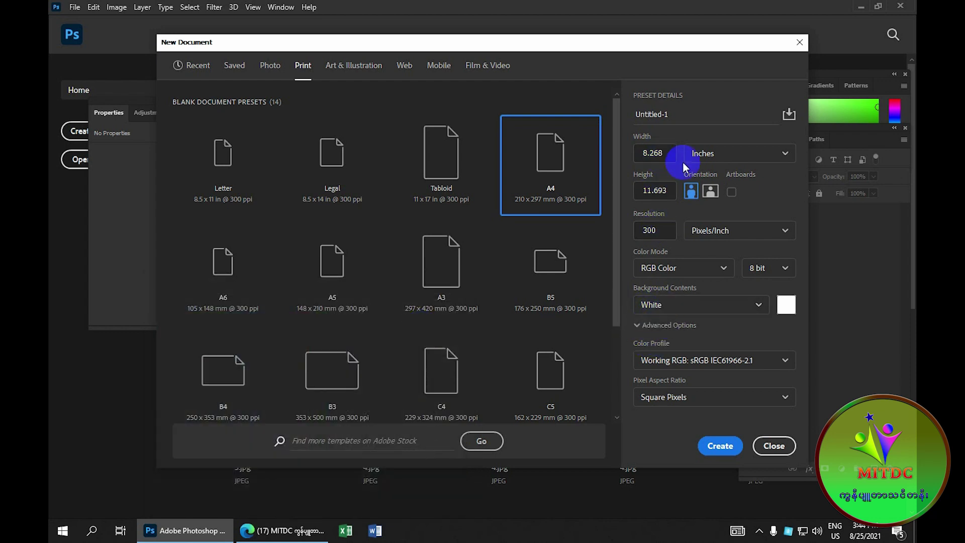
left_click(717, 445)
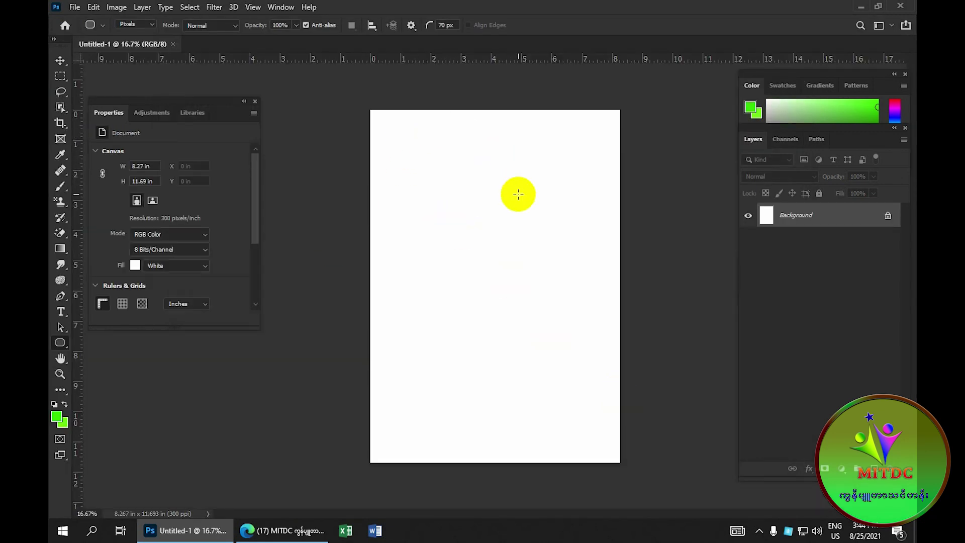
Step: With the Ellipse Tool in Pixels mode, paint two overlapping green circles near the top of the page
left_click(68, 359)
left_click_drag(64, 342, 104, 366)
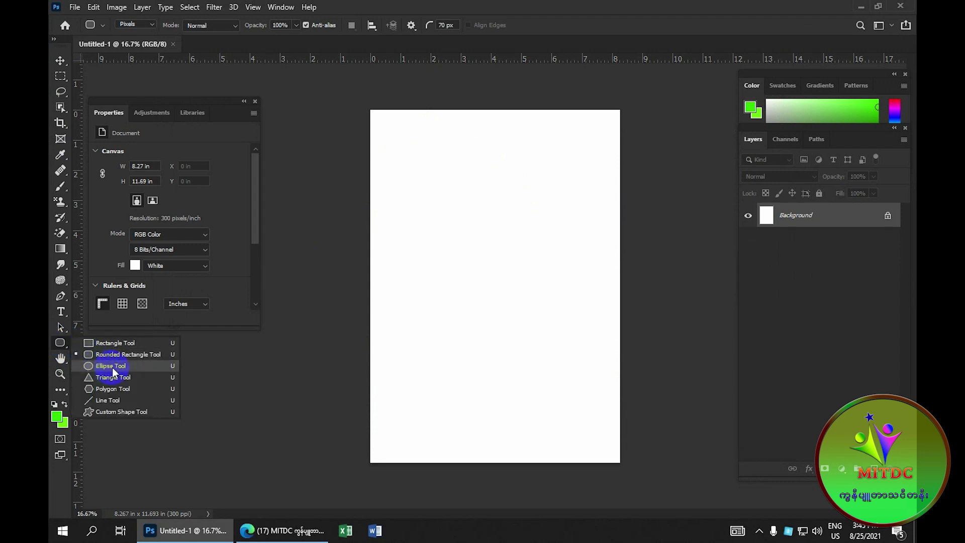
left_click_drag(112, 367, 113, 367)
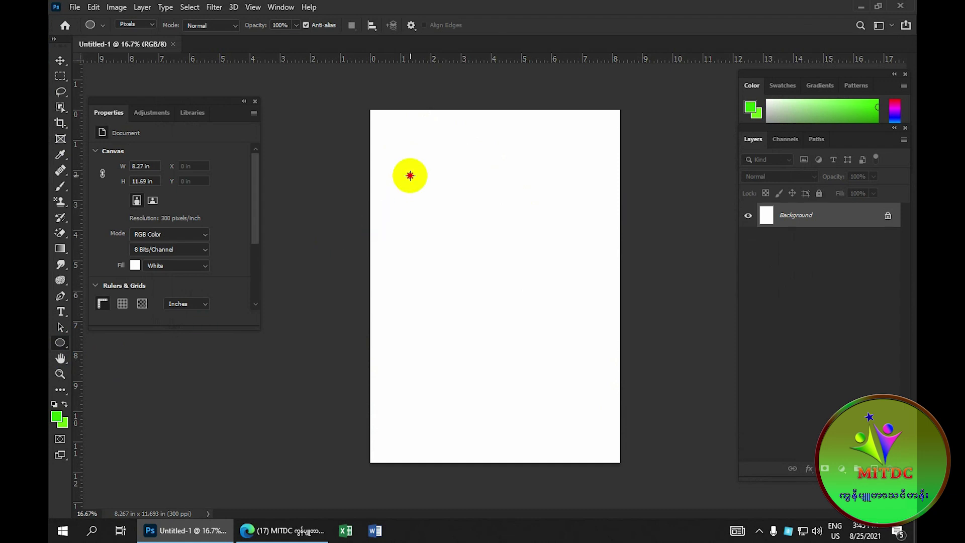
left_click_drag(409, 174, 534, 302)
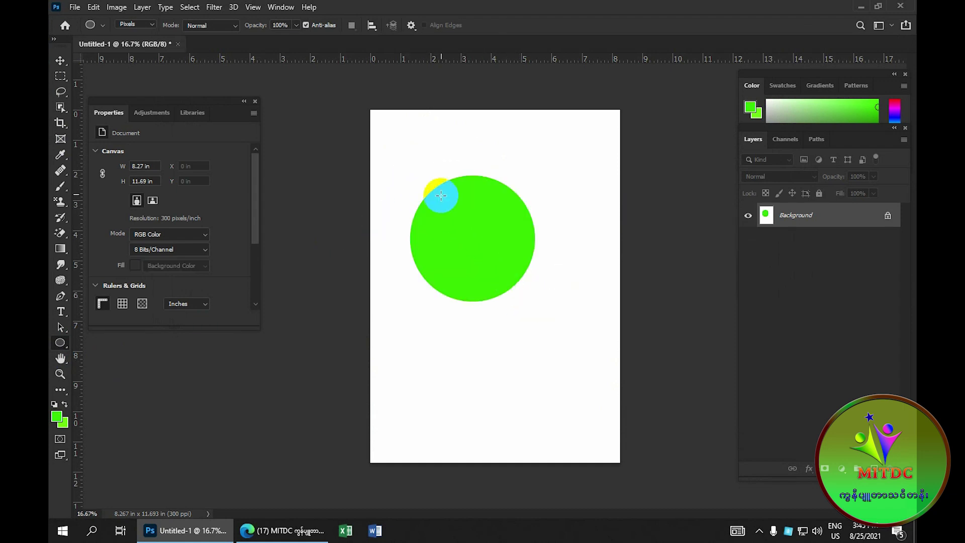
left_click_drag(420, 129, 509, 221)
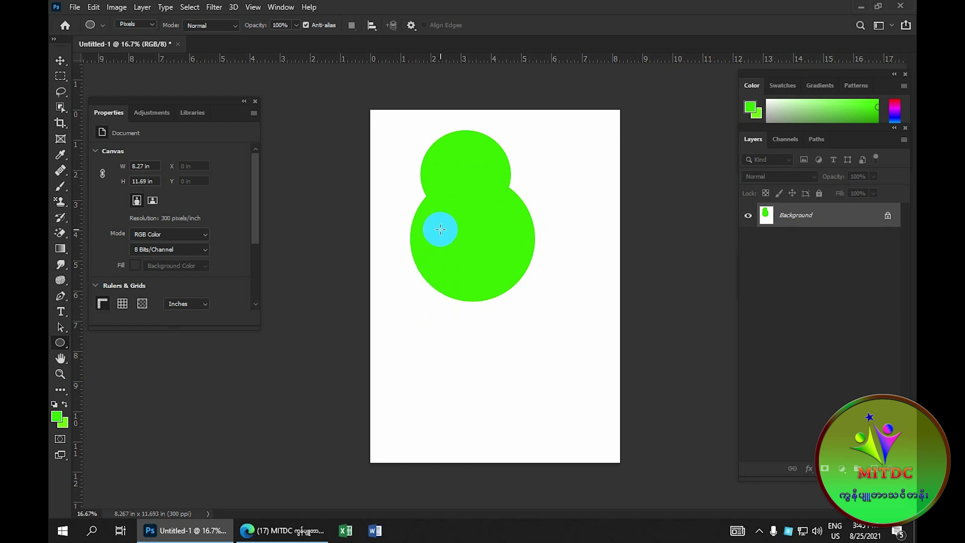
Step: Switch to Shape mode and draw a green oval, Ellipse 1, at the lower left
left_click(153, 24)
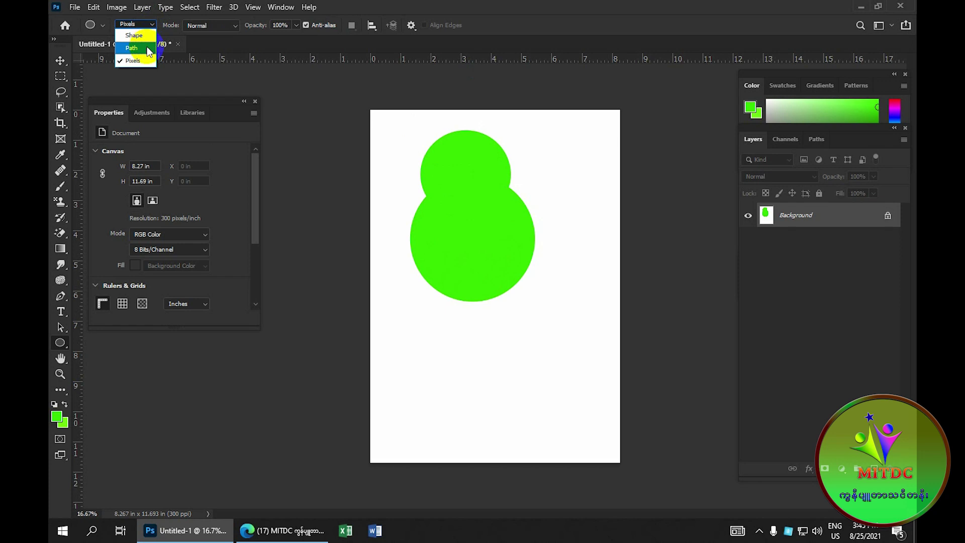
left_click(134, 35)
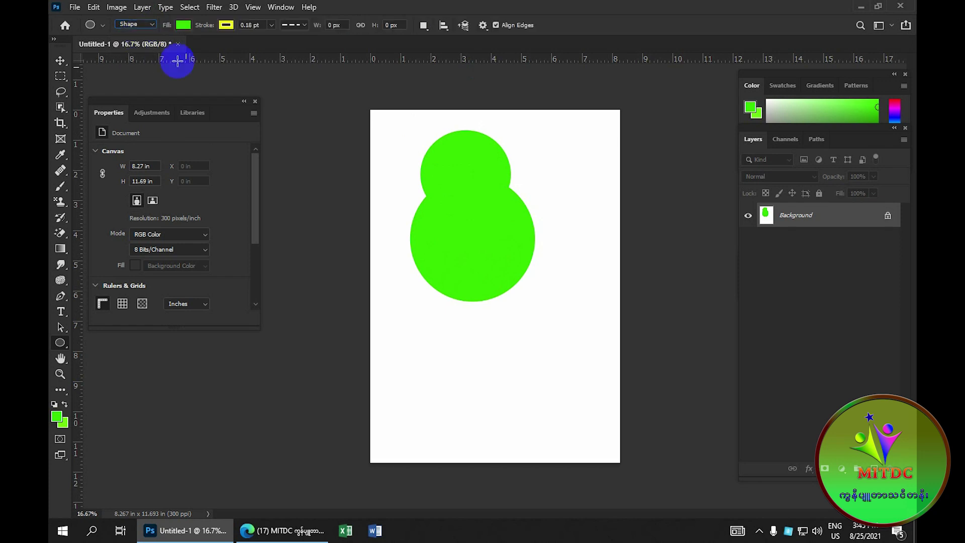
left_click_drag(392, 298, 466, 385)
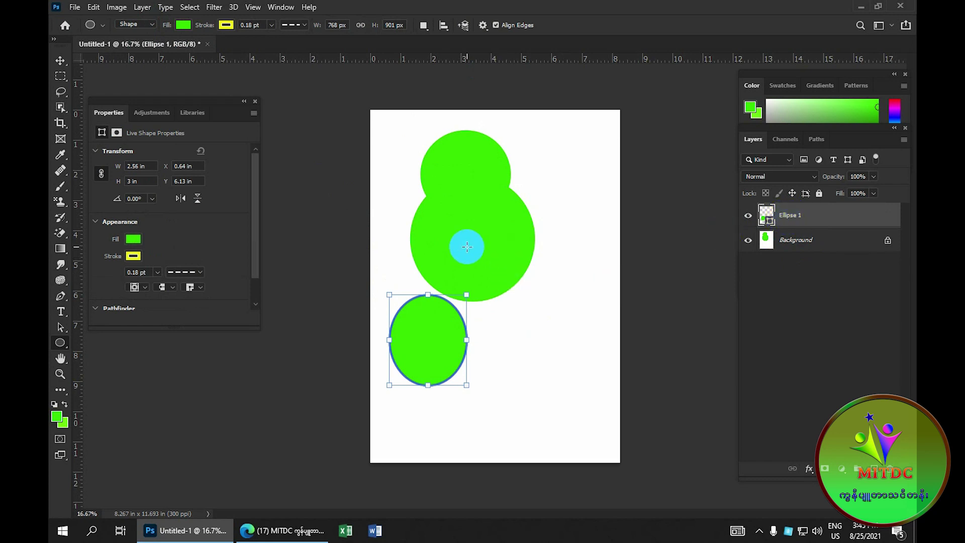
Step: Outline a circular path at the lower right in Path mode, then return to Pixels mode
left_click(101, 25)
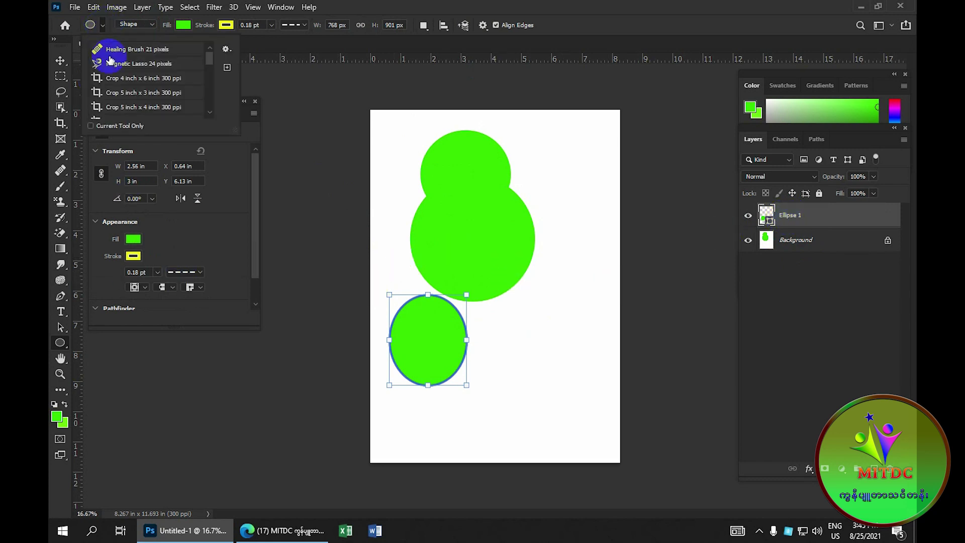
left_click(149, 29)
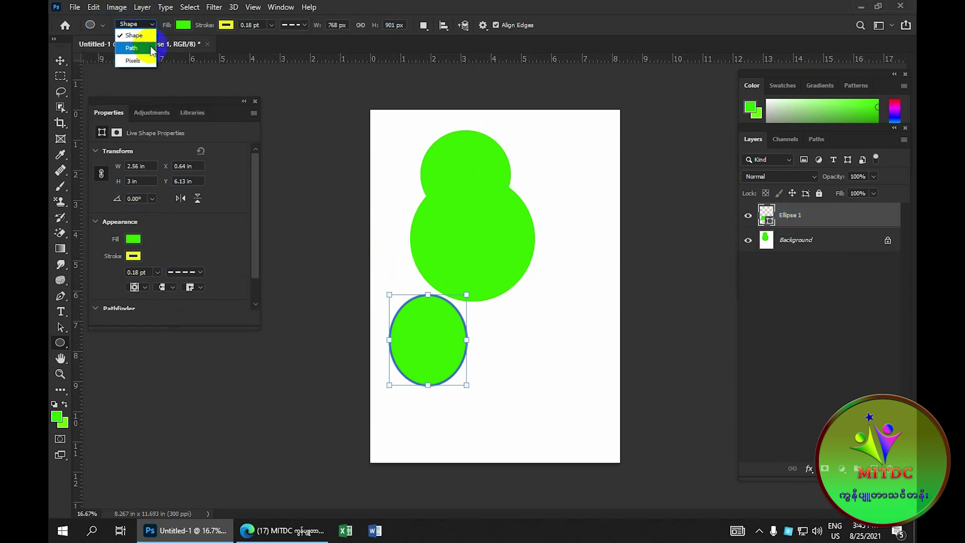
left_click(132, 45)
left_click_drag(485, 318, 587, 427)
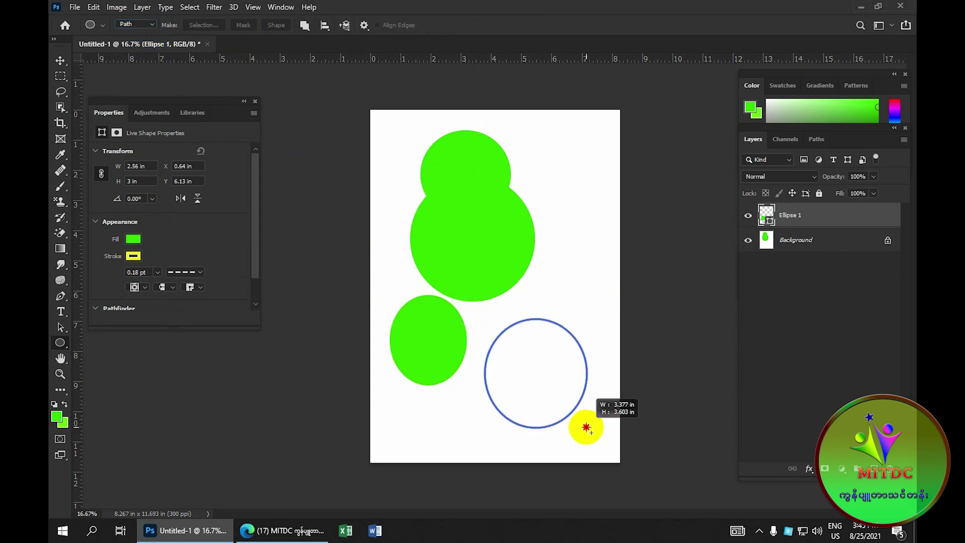
left_click(135, 24)
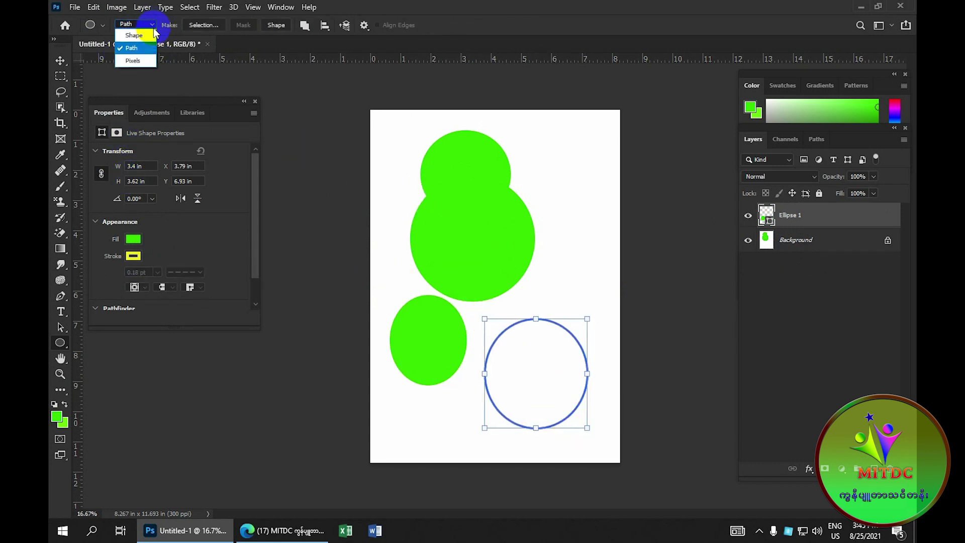
left_click(146, 59)
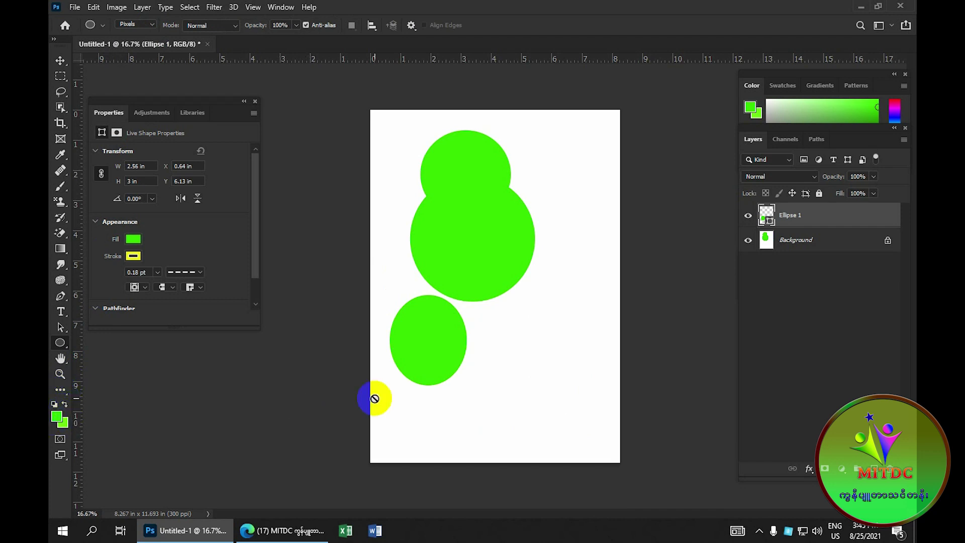
Step: Set the foreground colour to crimson and paint a crimson ellipse at the lower right on the Background layer
left_click(57, 417)
left_click(297, 315)
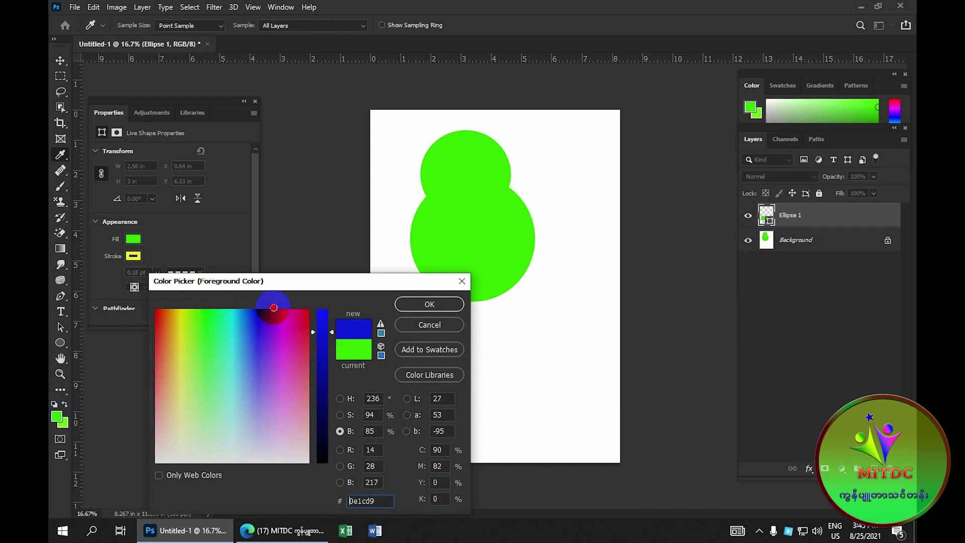
left_click(430, 305)
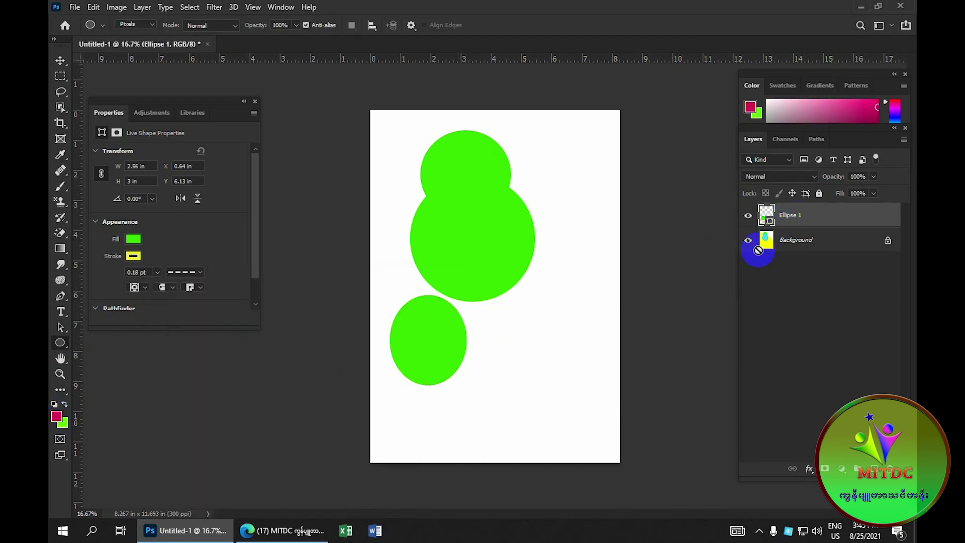
left_click(502, 323)
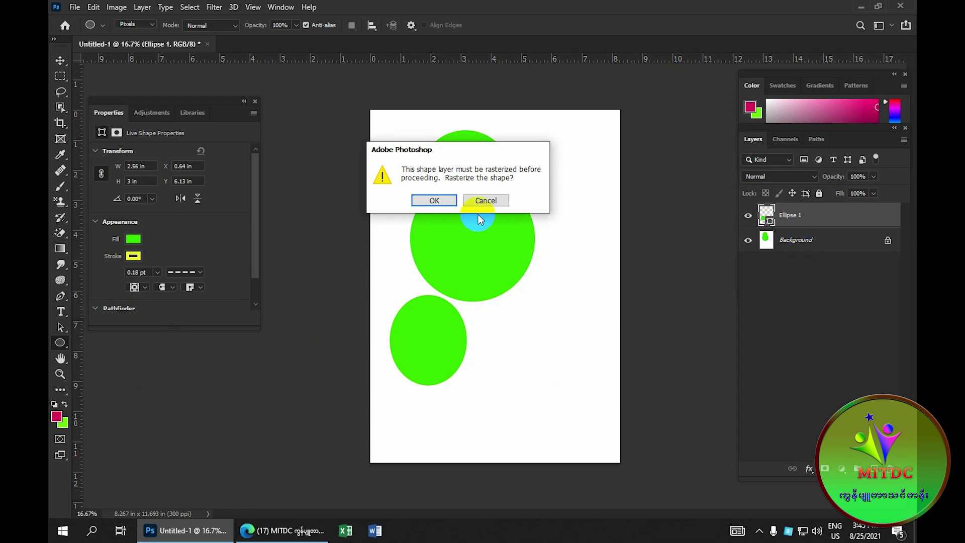
left_click(434, 200)
left_click(769, 241)
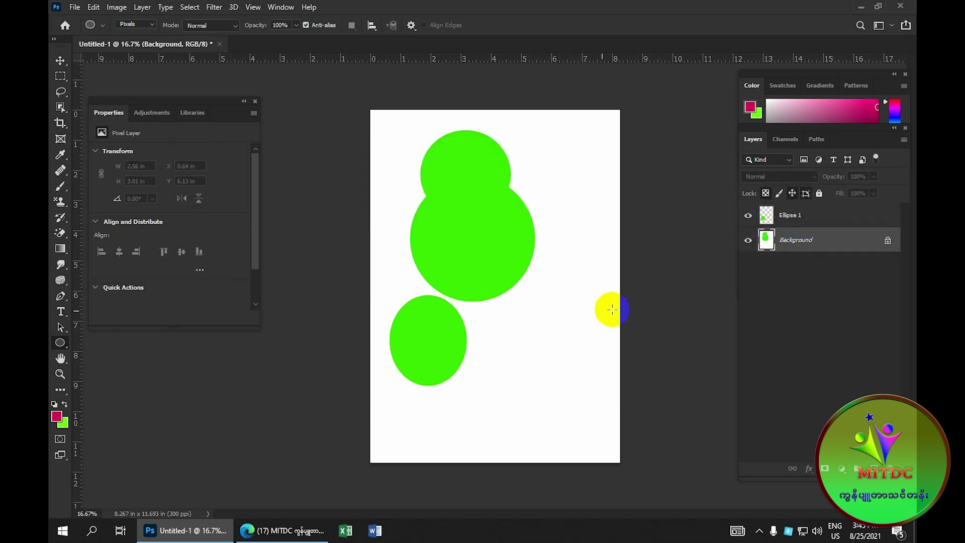
left_click_drag(487, 315, 556, 398)
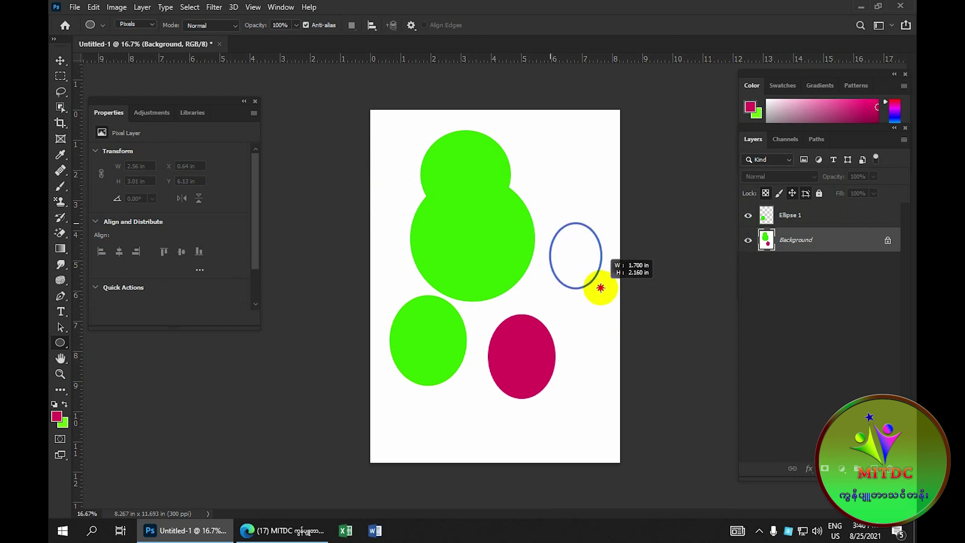
Step: Paint three more crimson ellipses: one beside the big circle, one at the top right, and a small one at the left edge
left_click_drag(551, 223, 601, 288)
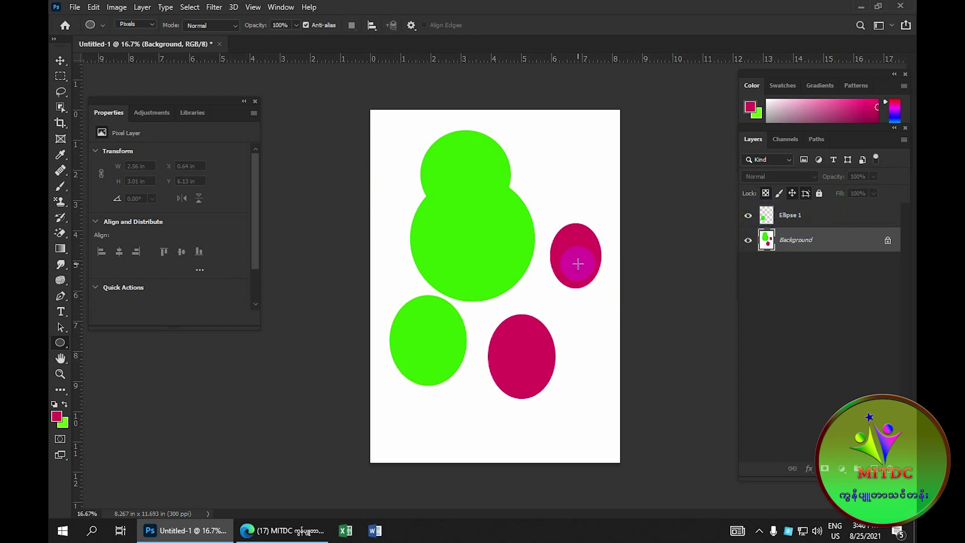
left_click(796, 220)
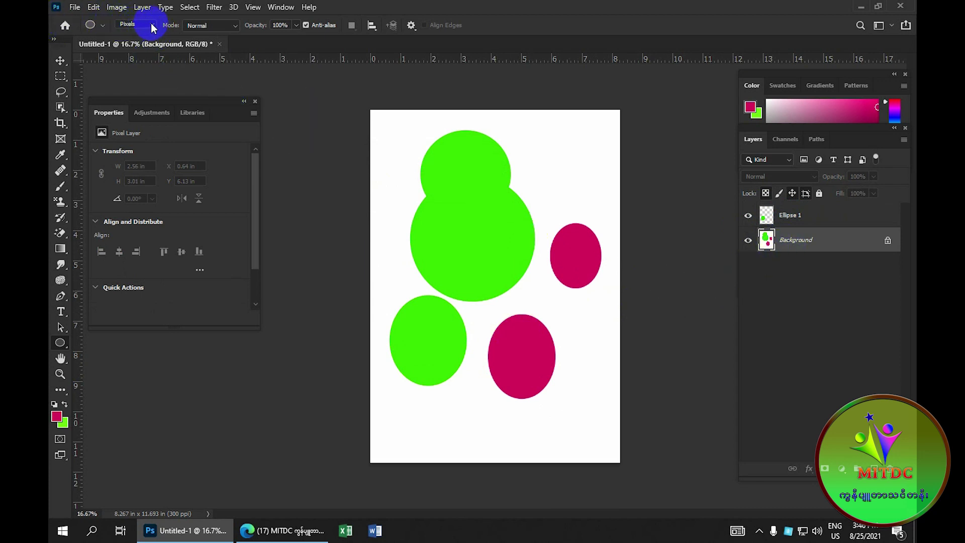
left_click_drag(528, 151, 573, 190)
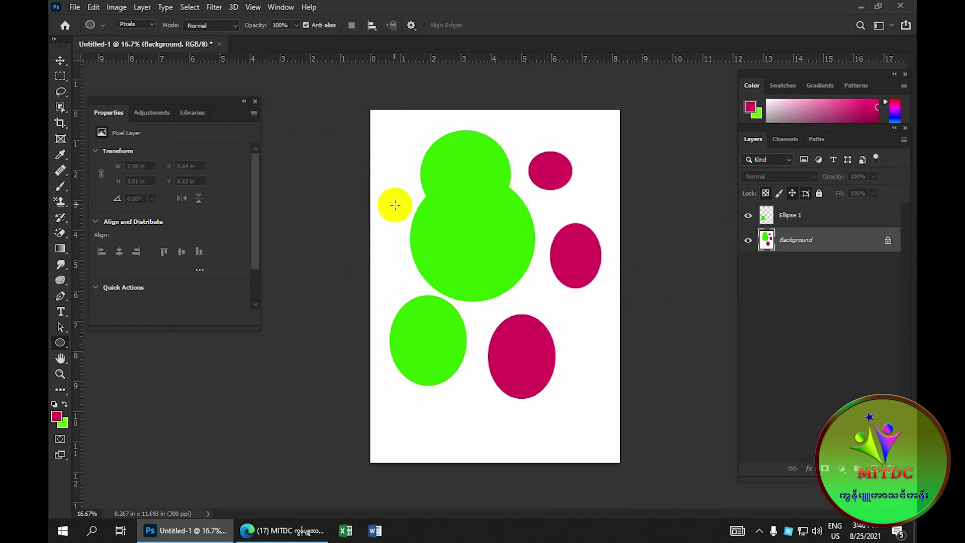
left_click_drag(392, 167, 412, 191)
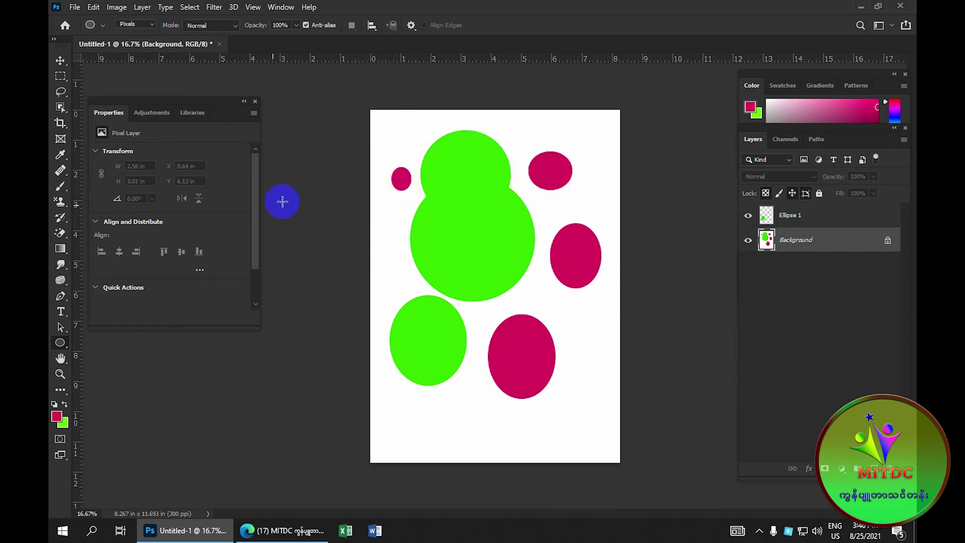
right_click(65, 343)
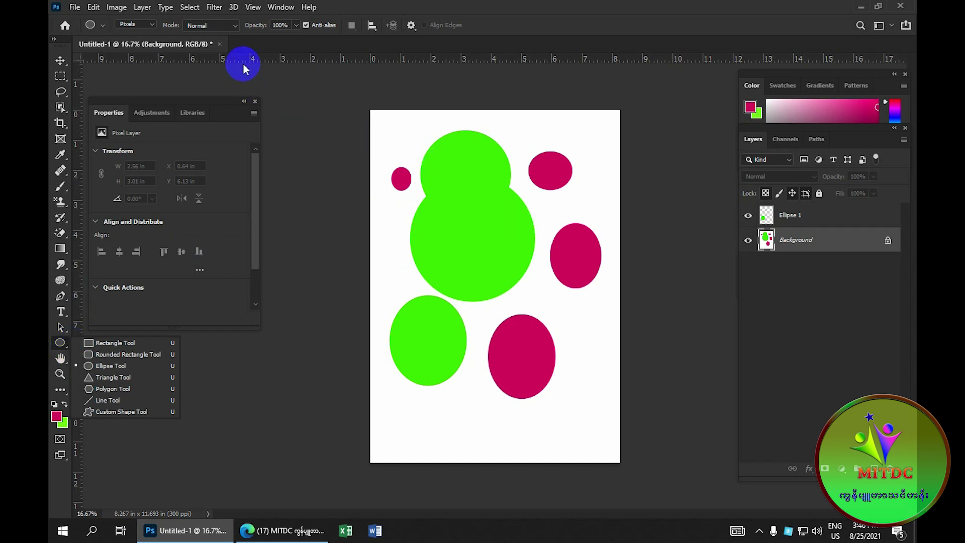
Step: Close the ellipse document without saving and create a new white A4 document, 8.27 × 11.69 in at 300 ppi
left_click(220, 44)
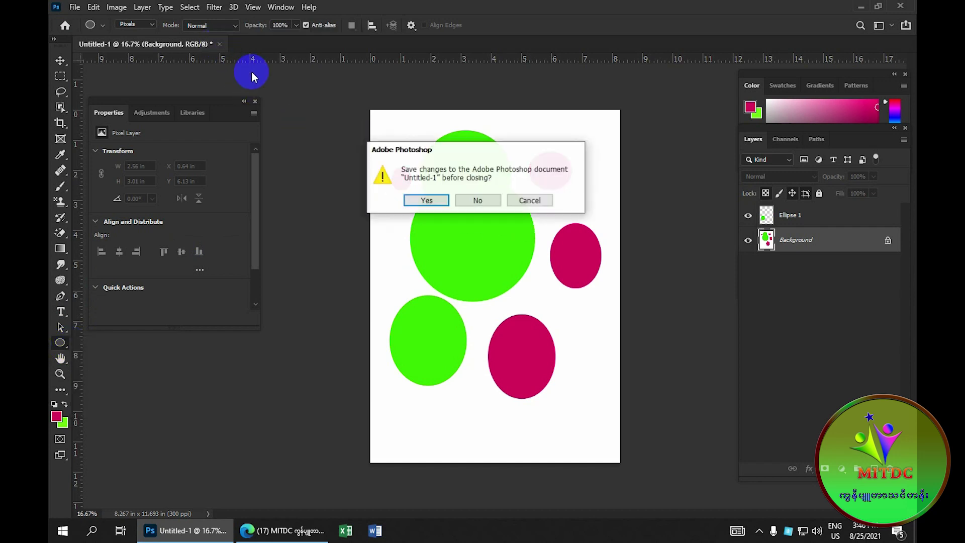
left_click(479, 201)
left_click(75, 7)
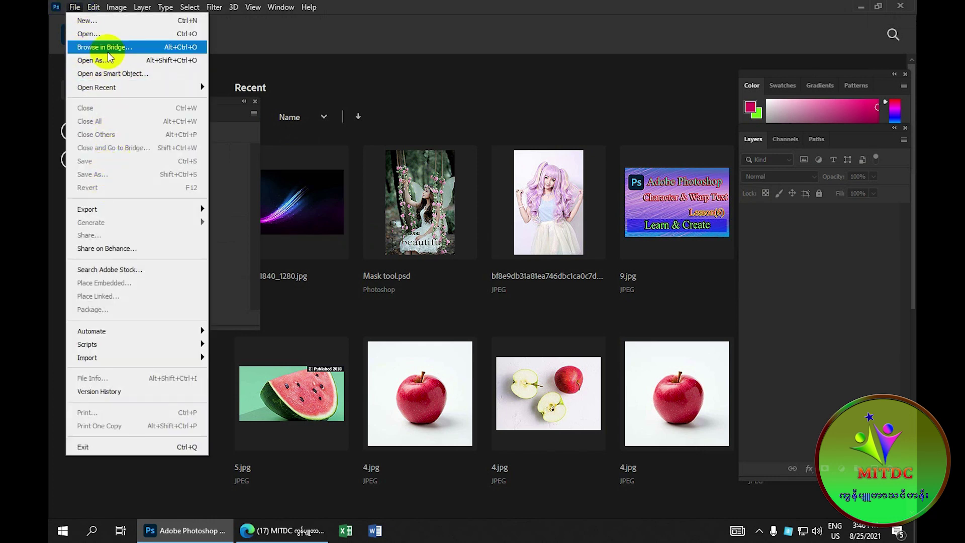
left_click(106, 22)
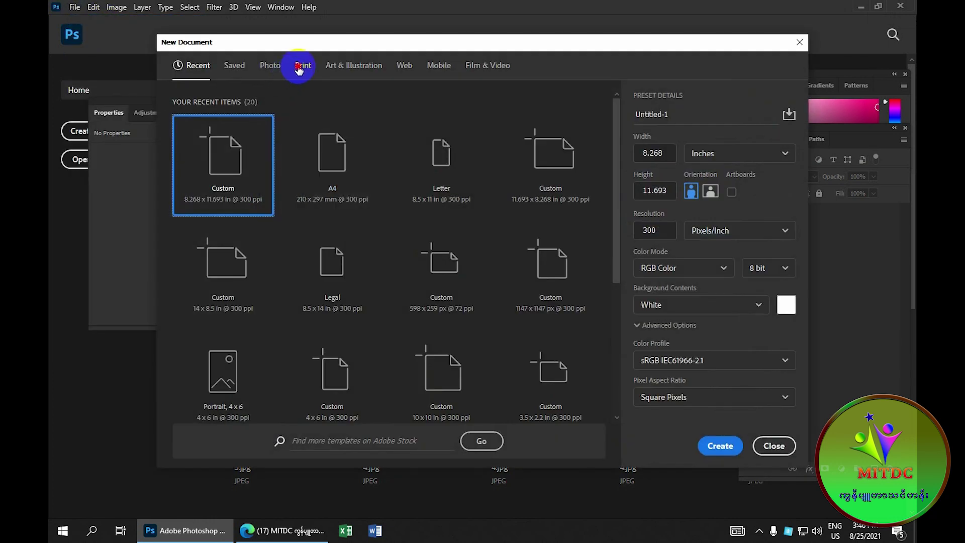
left_click(300, 69)
left_click(541, 173)
left_click(778, 166)
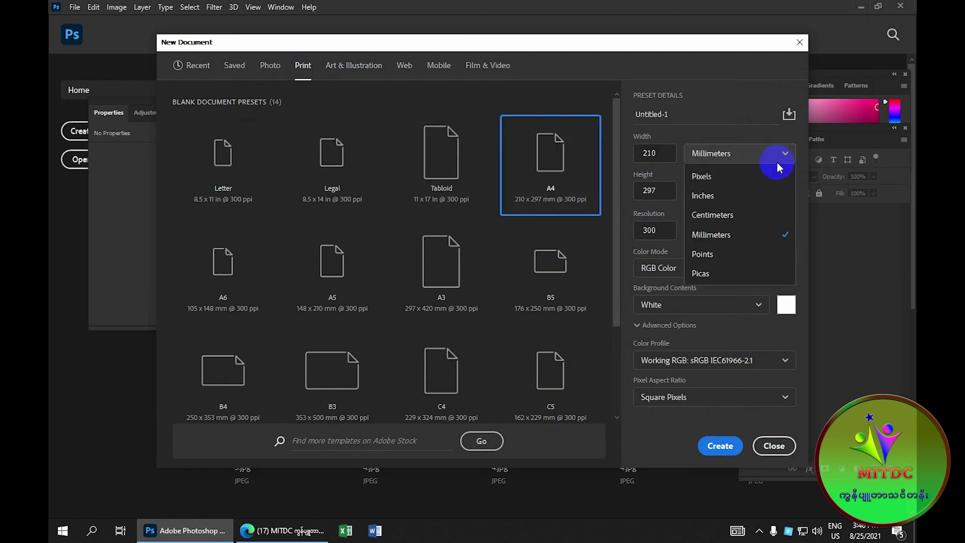
left_click(736, 196)
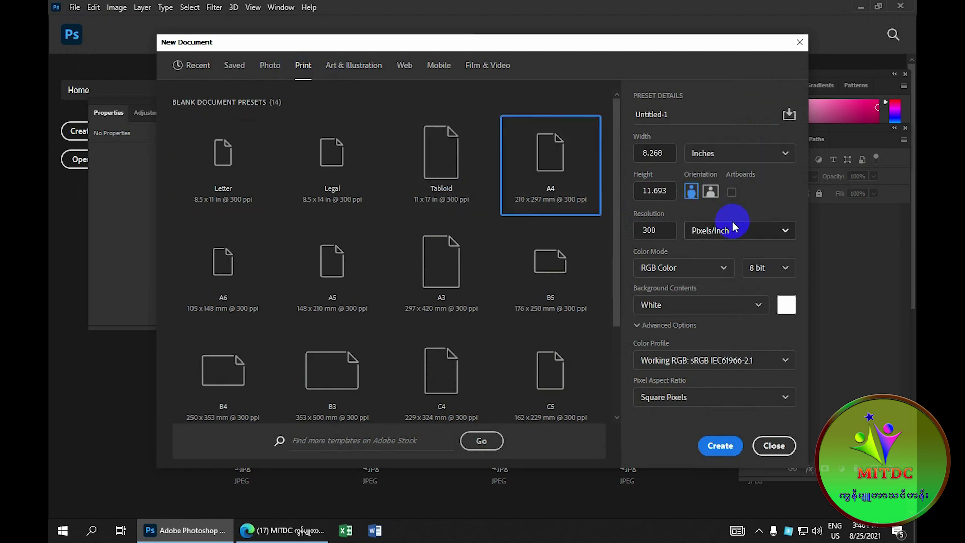
left_click(719, 446)
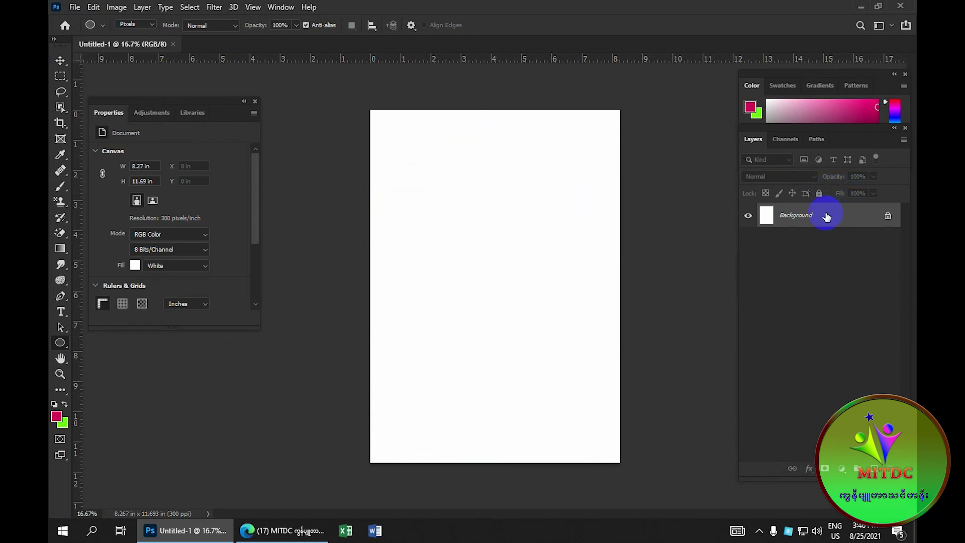
Step: Duplicate the Background layer onto the New Layer button to create a Background copy layer
left_click_drag(827, 216, 843, 468)
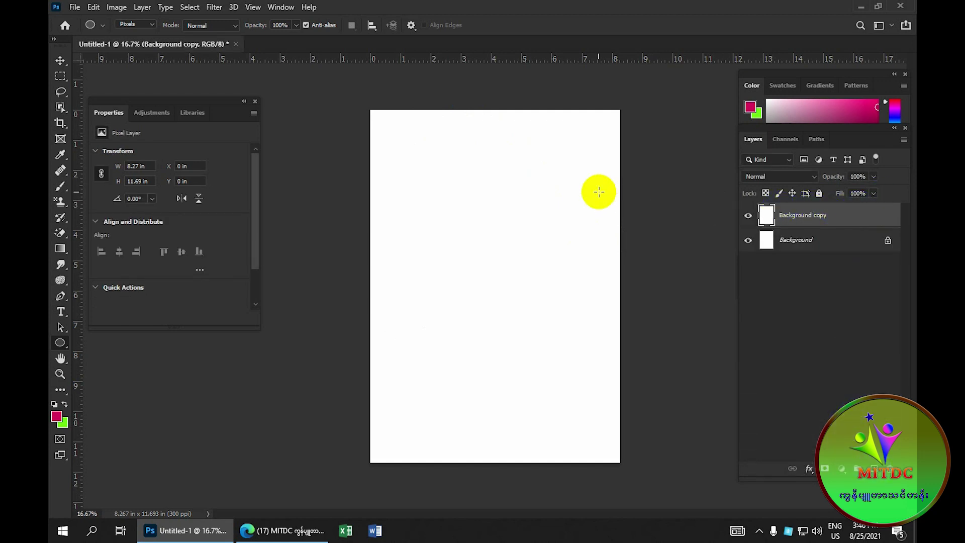
right_click(63, 347)
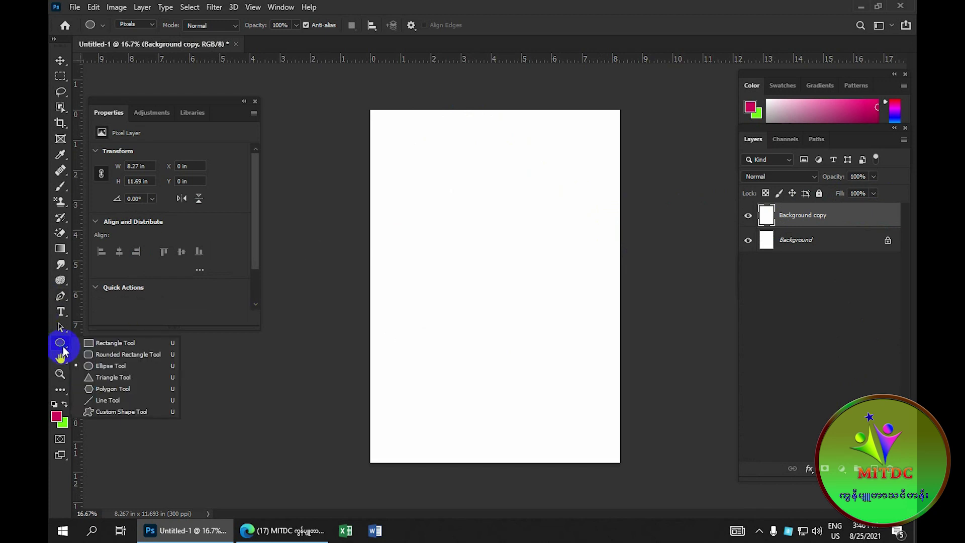
Step: Use the Triangle Tool in Pixels mode to paint three overlapping crimson triangles at the page's top left
left_click(113, 377)
left_click_drag(404, 150, 450, 198)
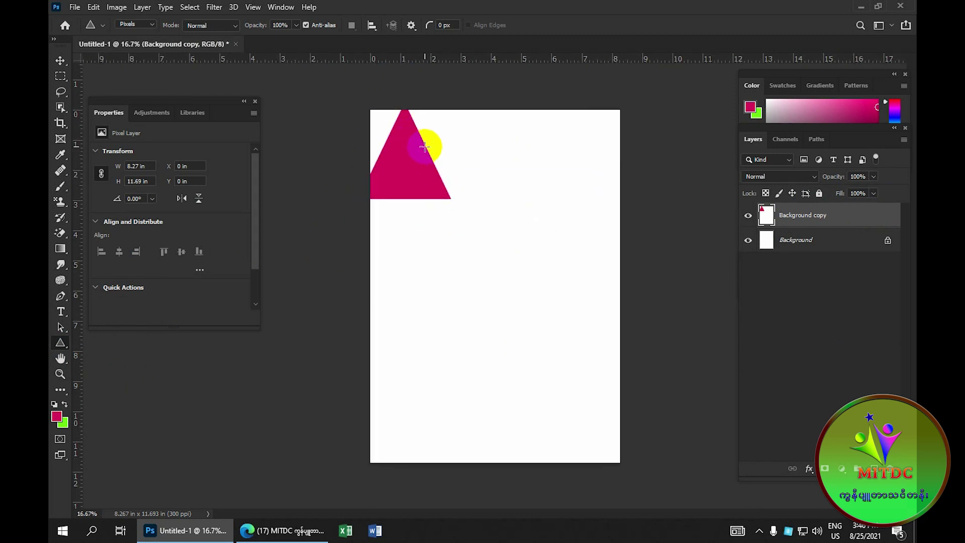
left_click(153, 26)
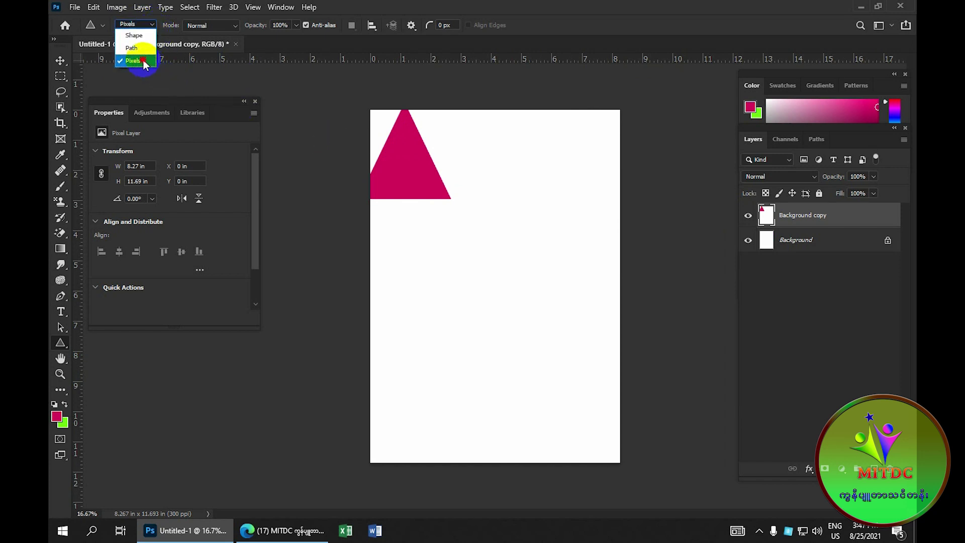
left_click(143, 64)
left_click_drag(463, 130, 535, 196)
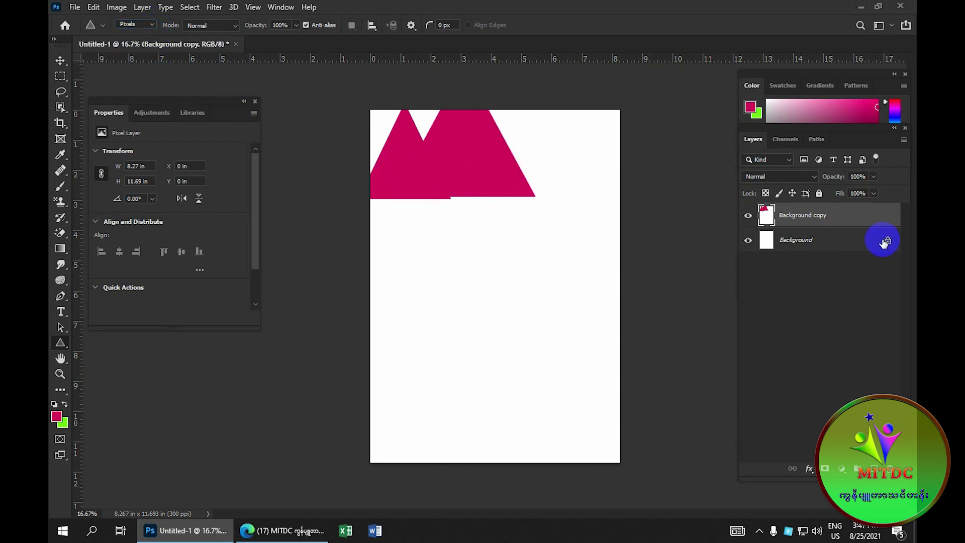
left_click_drag(409, 239, 474, 281)
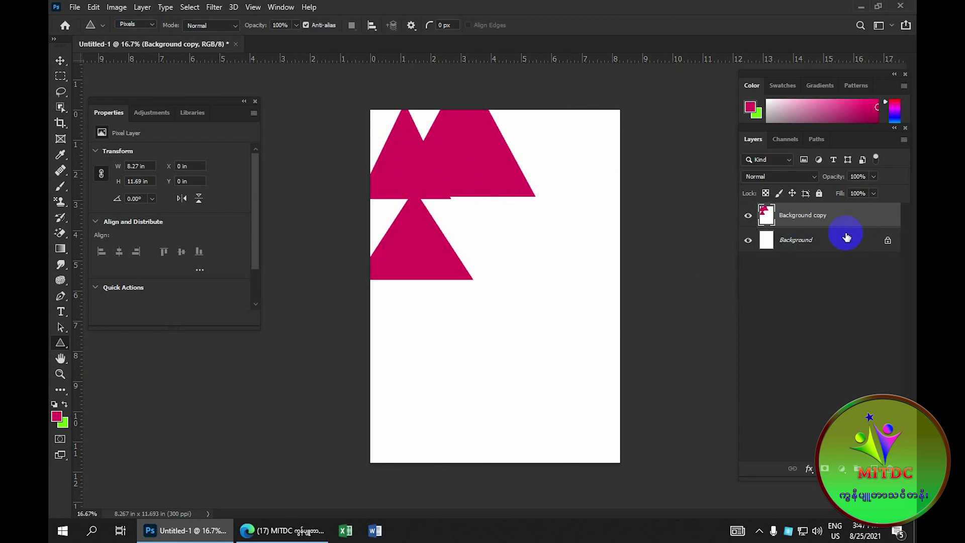
left_click(135, 24)
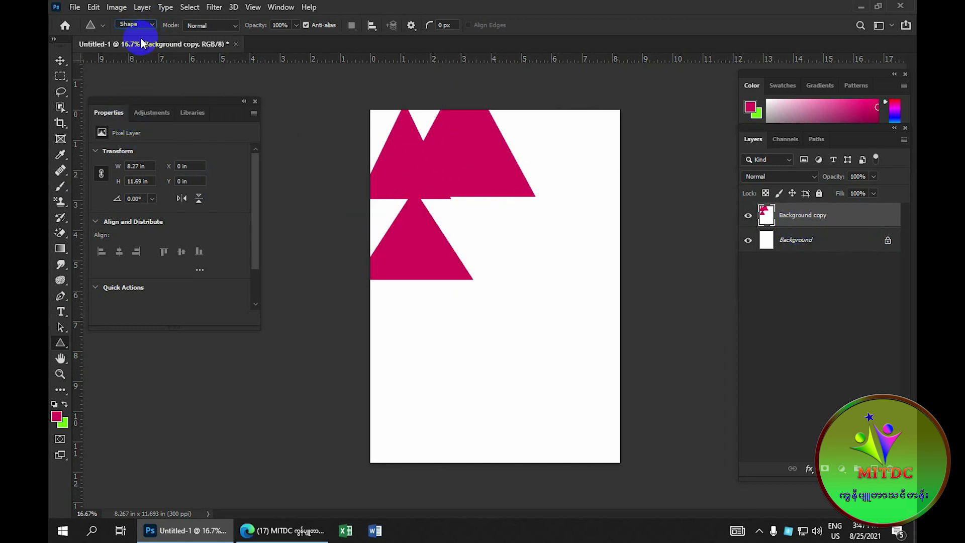
Step: Draw a large crimson triangle shape layer, then a small triangle path outline below it in Path mode
left_click_drag(416, 182, 562, 285)
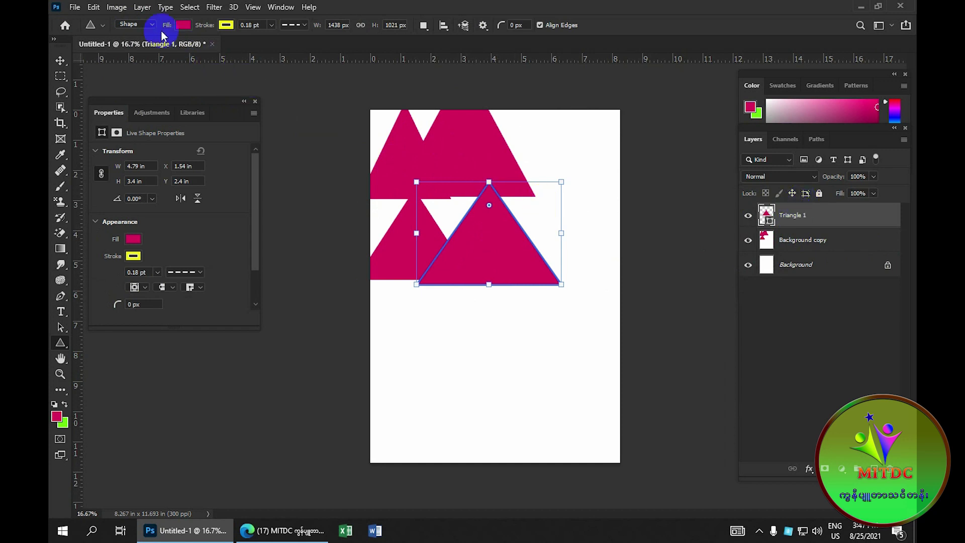
left_click(149, 24)
left_click(149, 52)
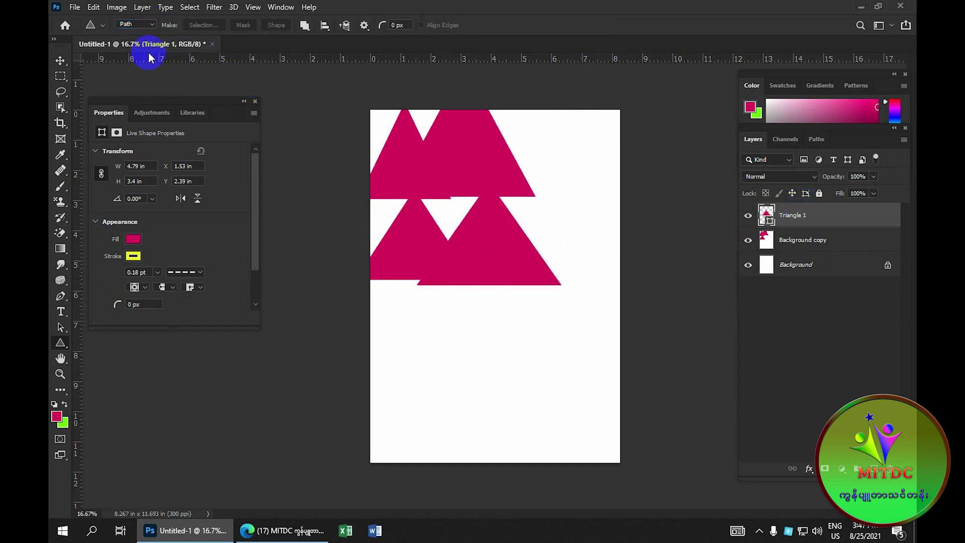
left_click_drag(411, 315, 449, 340)
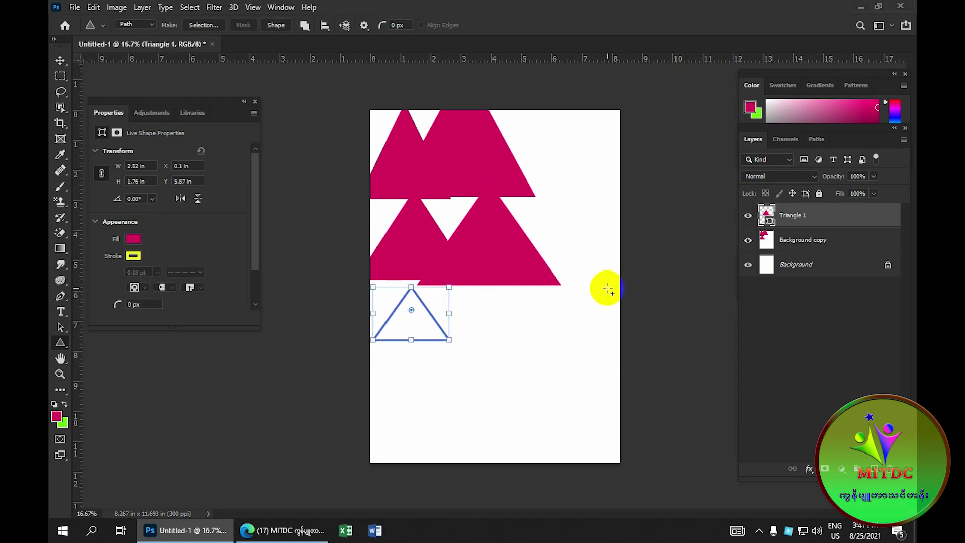
Step: In Shape mode, draw three more triangles below the crimson ones, then cancel the Create Triangle dialog
left_click(145, 29)
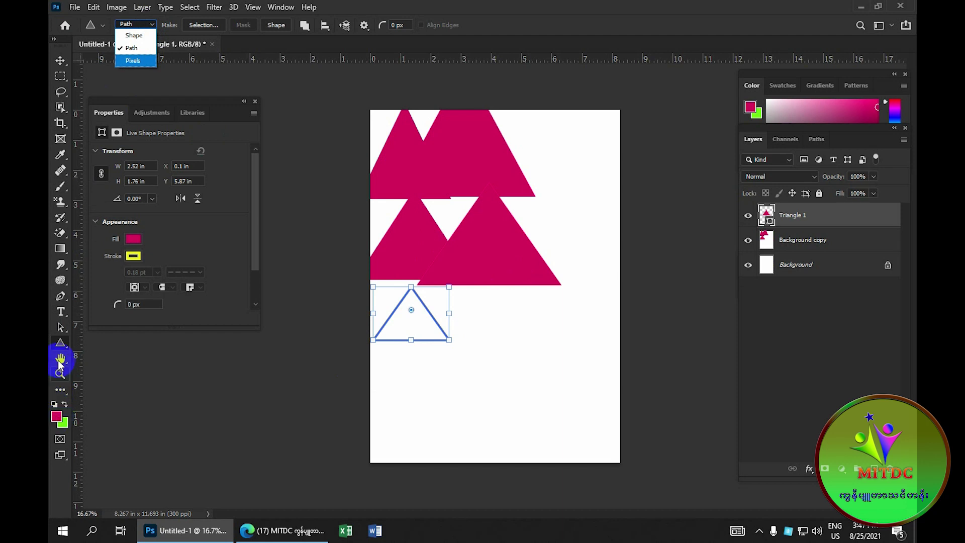
left_click(132, 35)
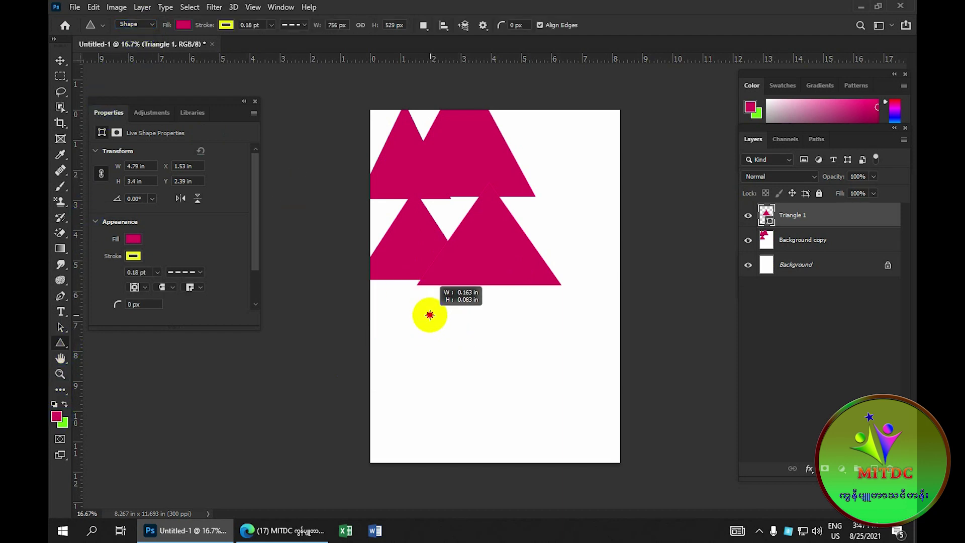
left_click_drag(430, 315, 454, 340)
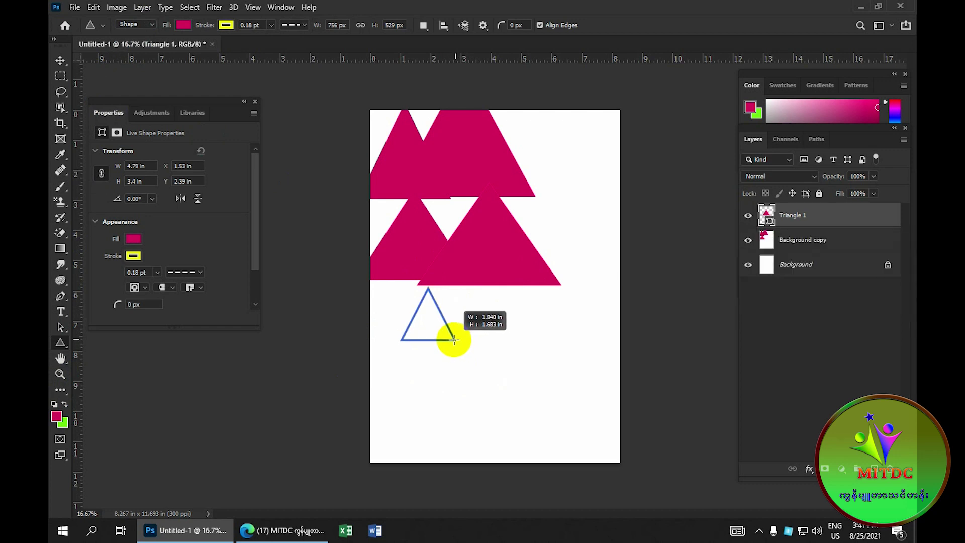
left_click_drag(454, 340, 460, 343)
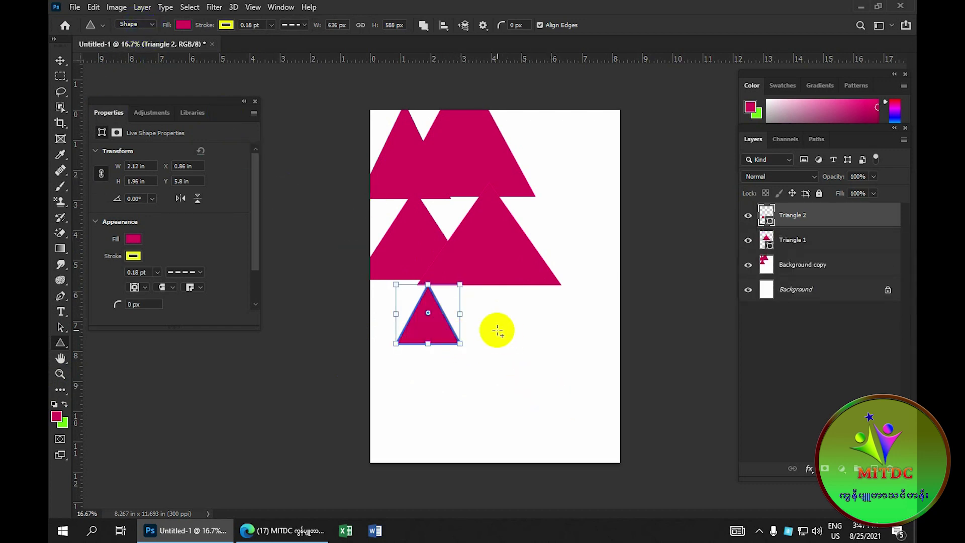
left_click_drag(484, 318, 514, 369)
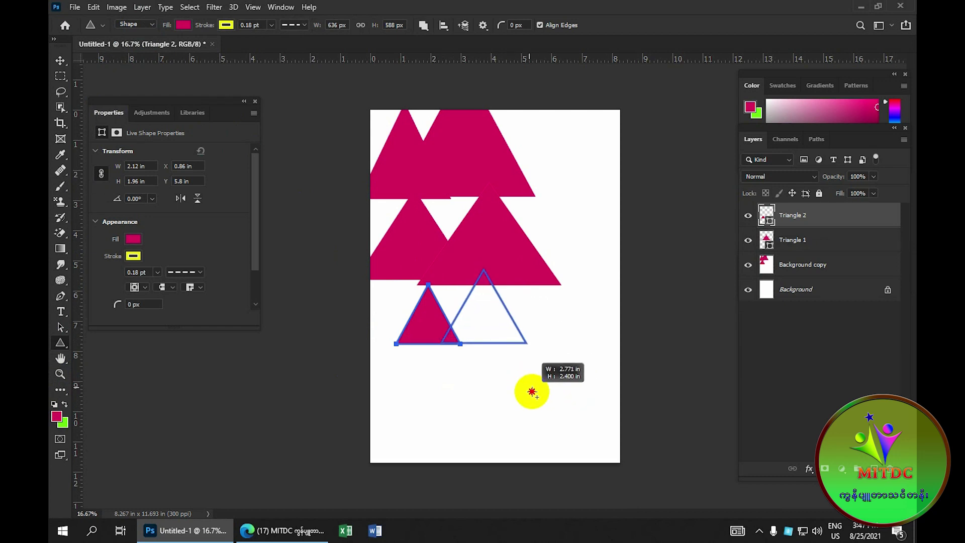
left_click_drag(514, 369, 519, 394)
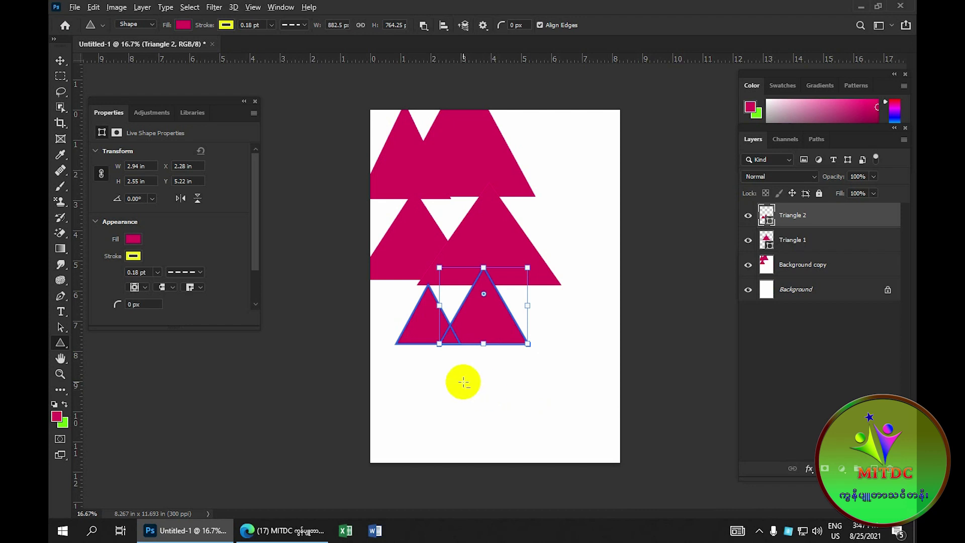
mouse_move(434, 386)
left_mouse_down()
mouse_move(441, 400)
mouse_move(490, 414)
left_mouse_up()
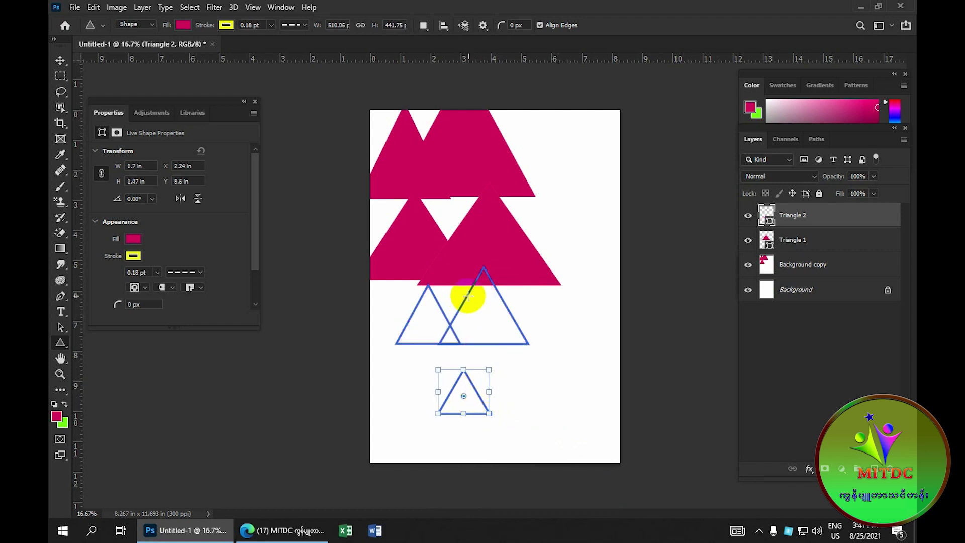
left_click(500, 320)
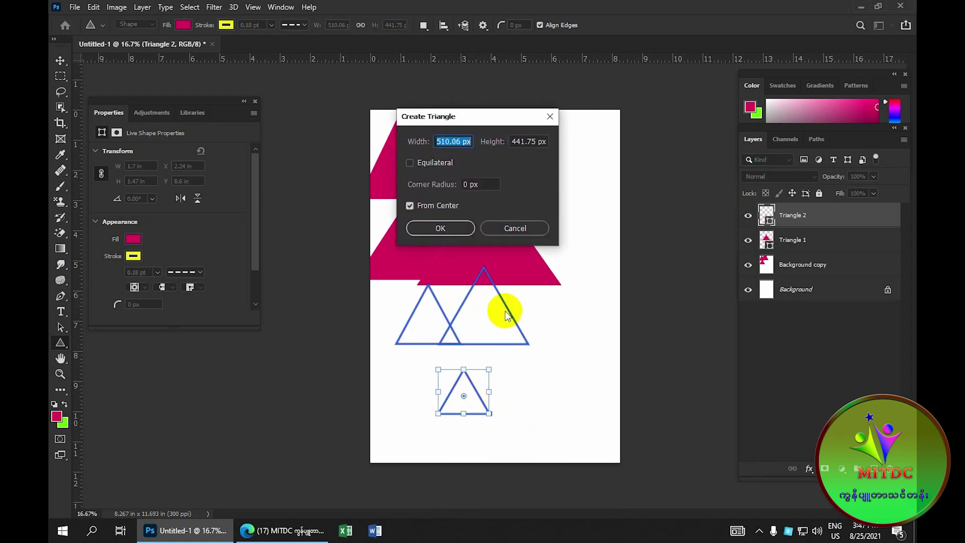
left_click(509, 240)
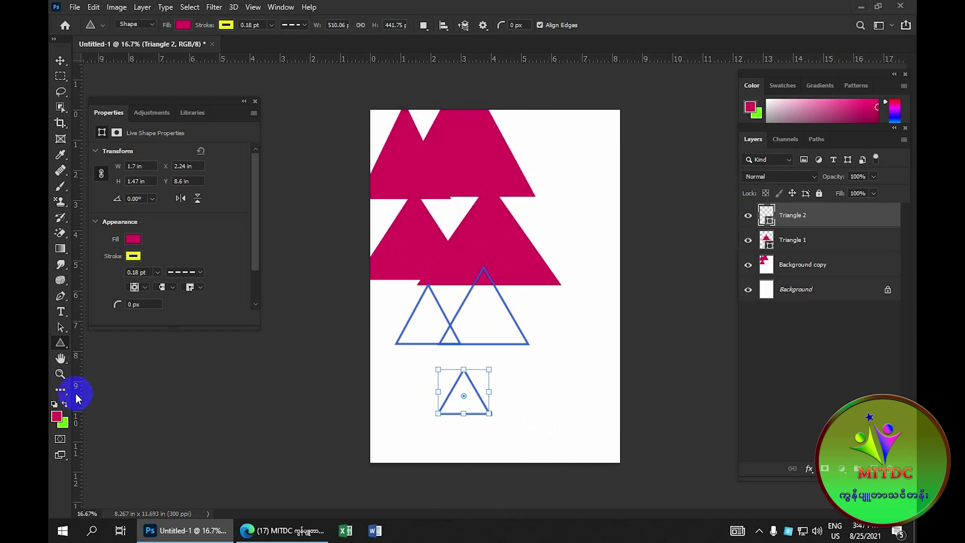
Step: Draw a blue-filled triangle at the page's upper right, keeping Shape mode
left_click(183, 25)
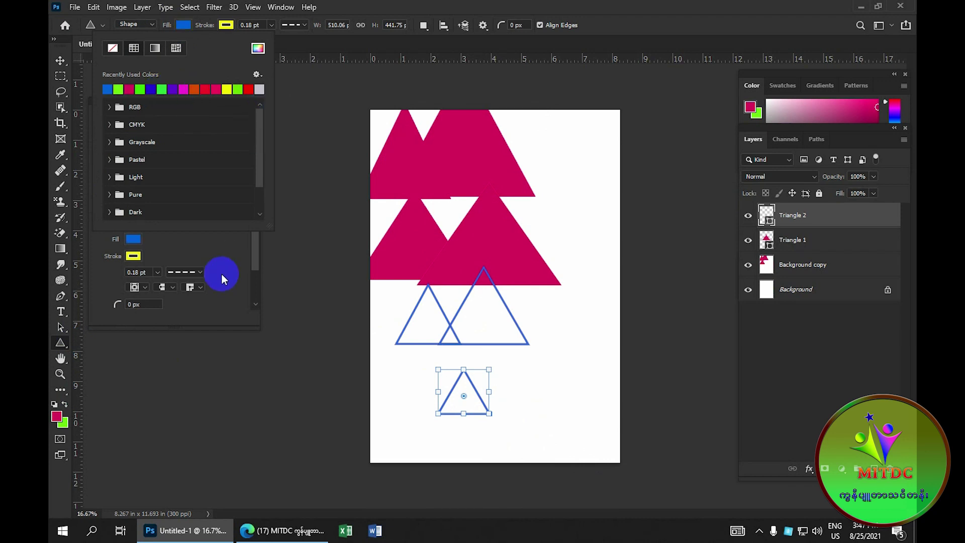
left_click(583, 259)
left_click_drag(504, 144, 605, 256)
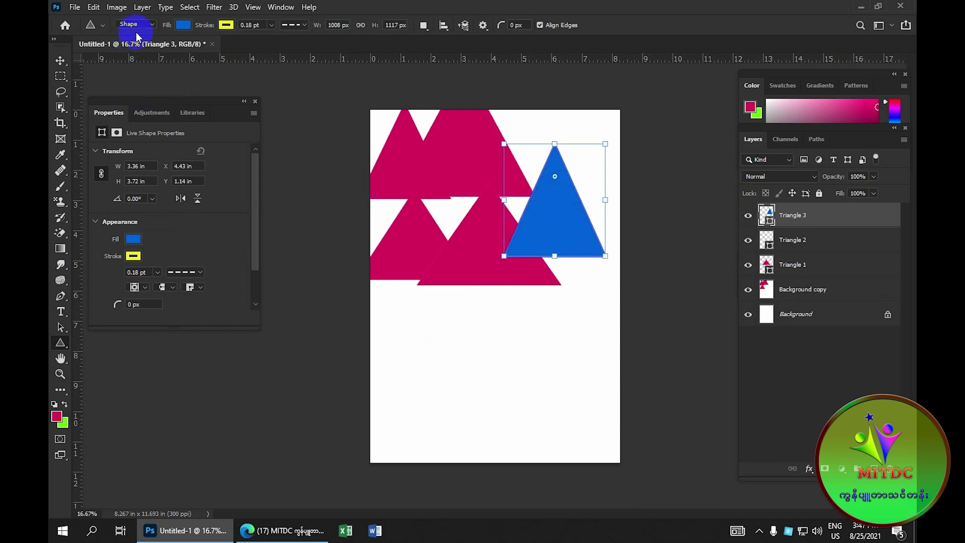
left_click(153, 25)
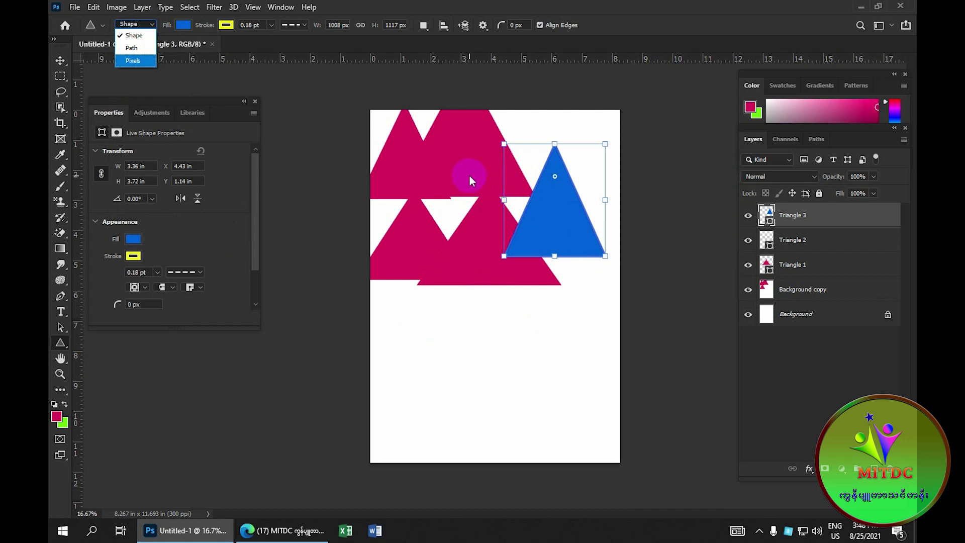
key("Up")
key("Up")
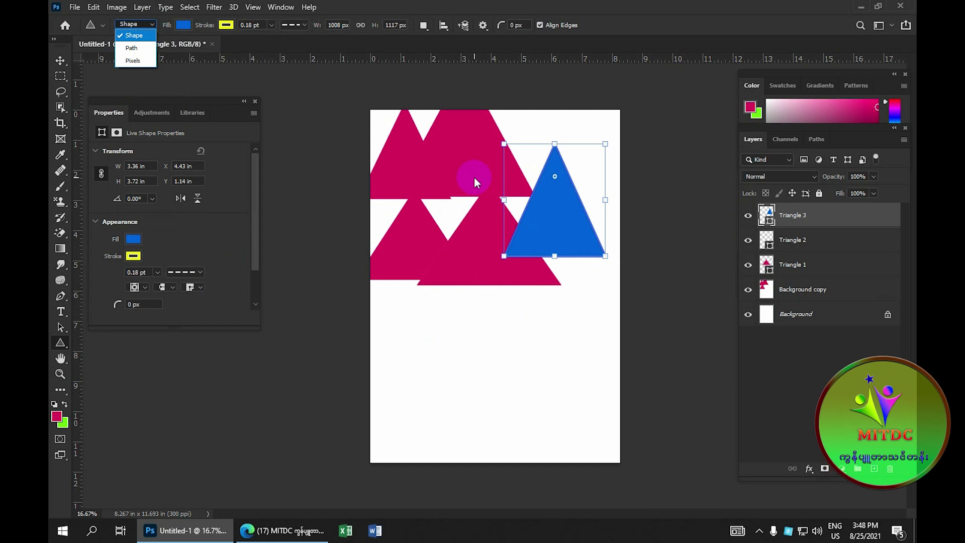
left_click(324, 150)
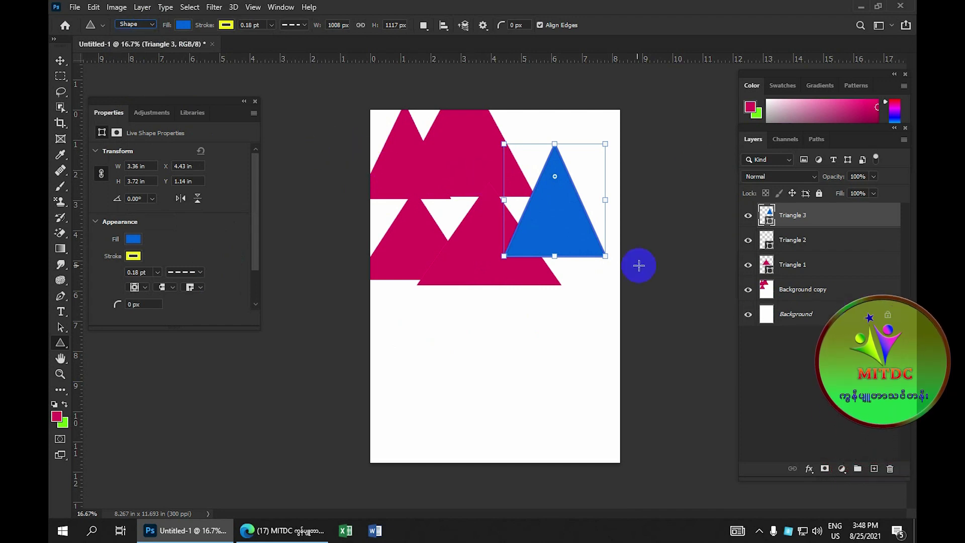
Step: Select the Triangle 3 layer and begin dragging it to the trash
left_click(787, 240)
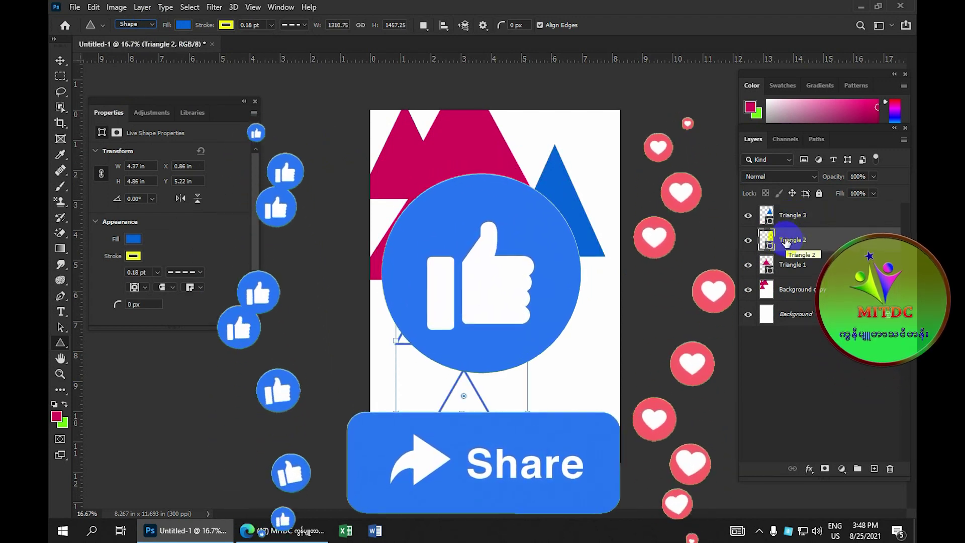
left_click(800, 217)
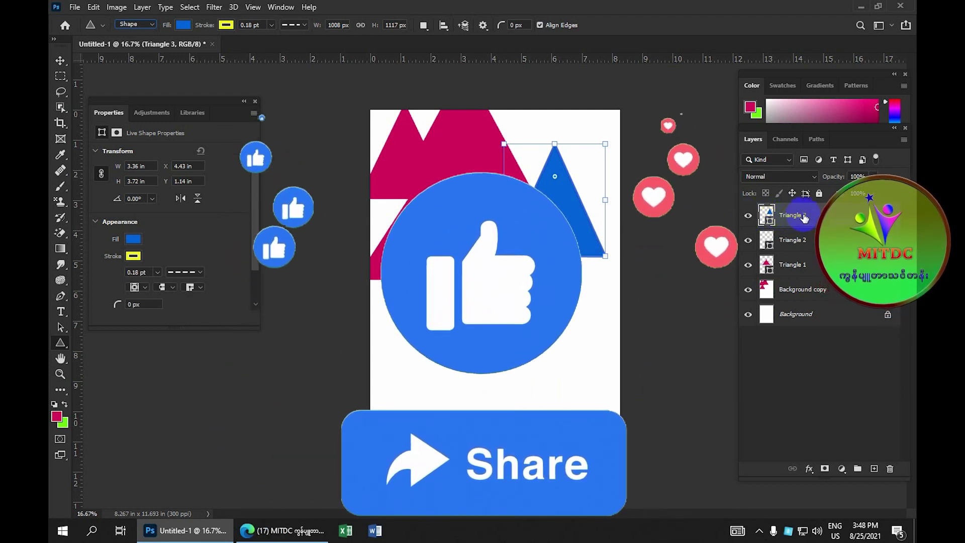
left_click_drag(814, 215, 890, 446)
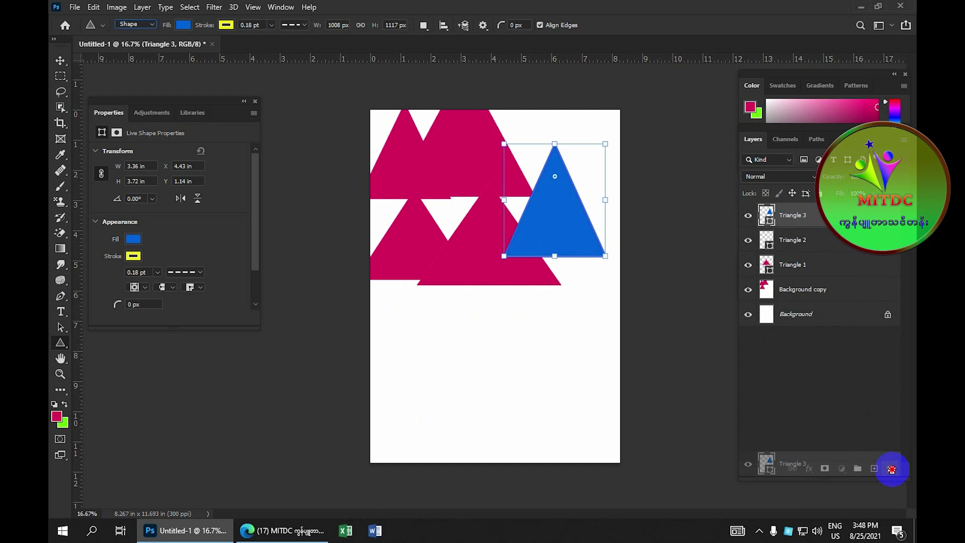
Step: Trash the Triangle 3, Triangle 2 and Background copy layers, leaving only Background
left_click_drag(890, 446, 890, 468)
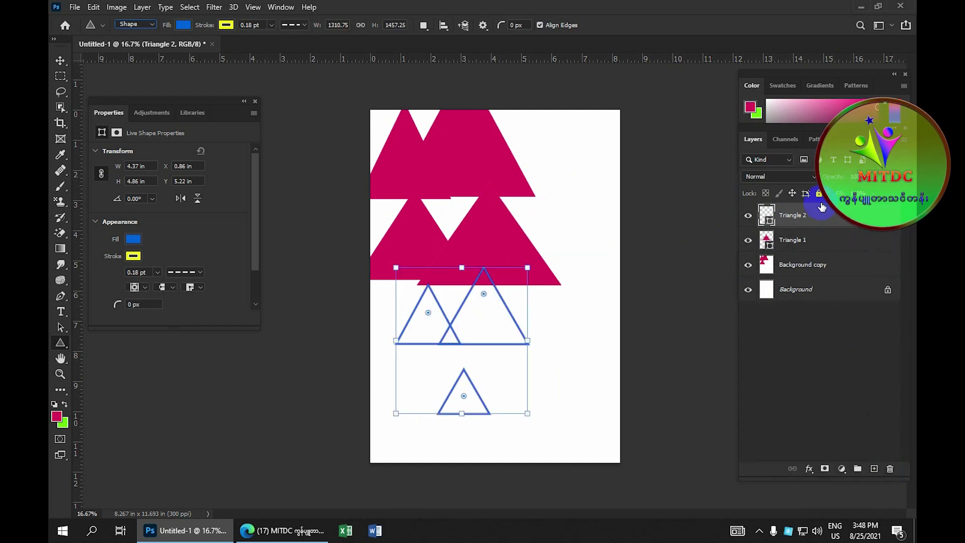
mouse_move(815, 215)
left_mouse_down()
mouse_move(854, 431)
mouse_move(890, 471)
left_mouse_up()
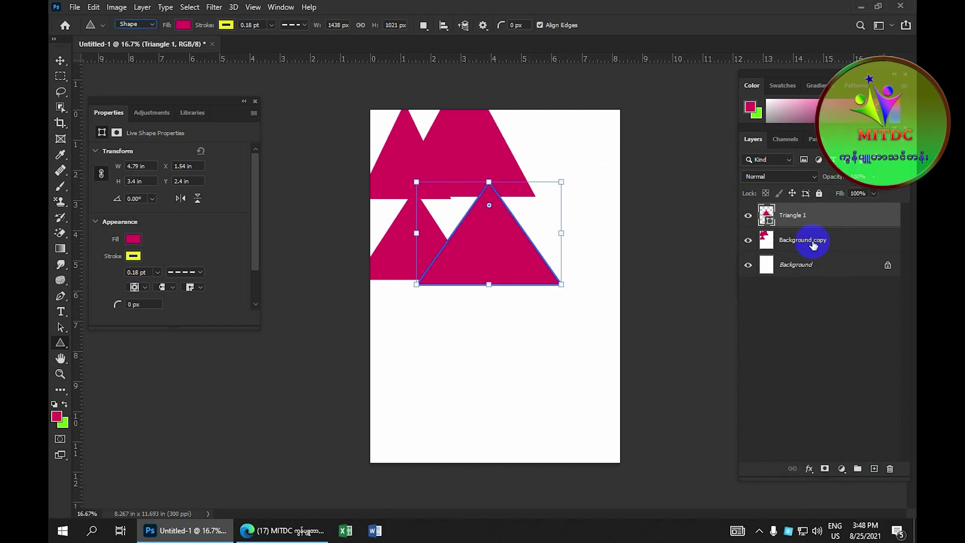
left_click_drag(803, 240, 888, 469)
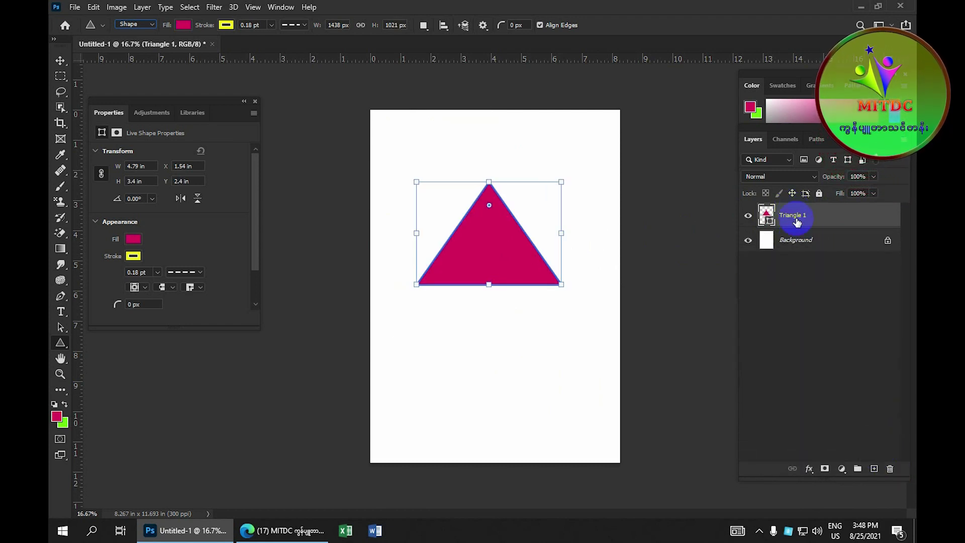
mouse_move(825, 216)
left_mouse_down()
mouse_move(871, 434)
mouse_move(890, 468)
left_mouse_up()
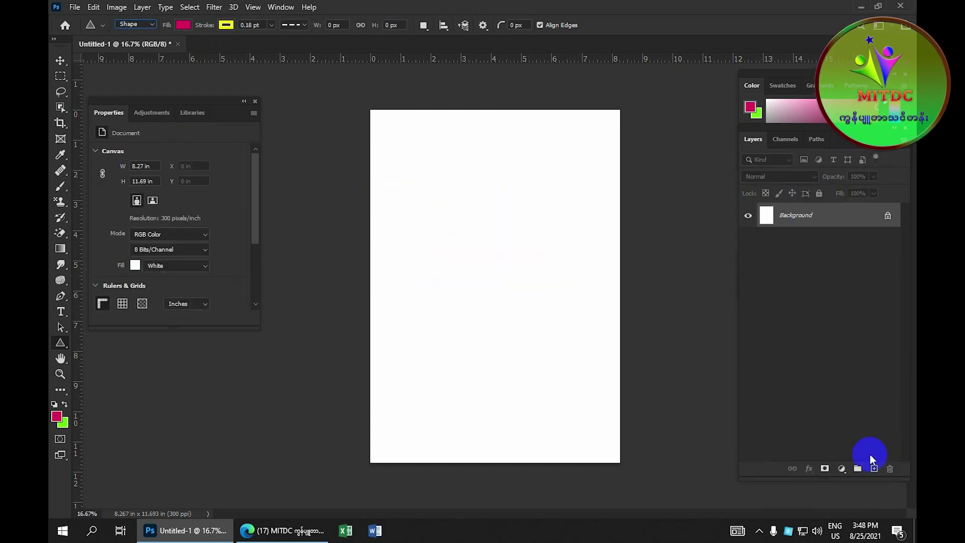
Step: Draw a crimson hexagon near the page's top left with the Polygon tool in Shape mode
left_click(60, 344)
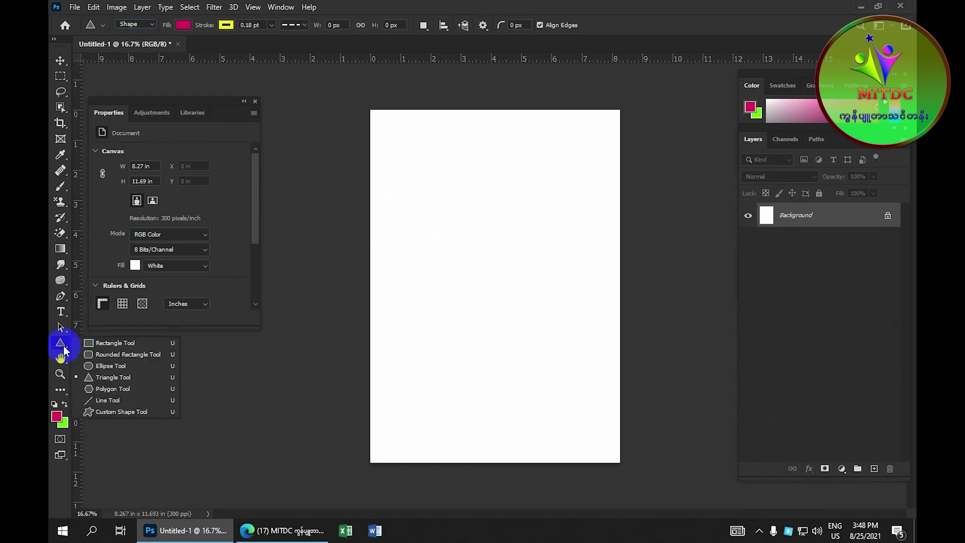
left_click(111, 390)
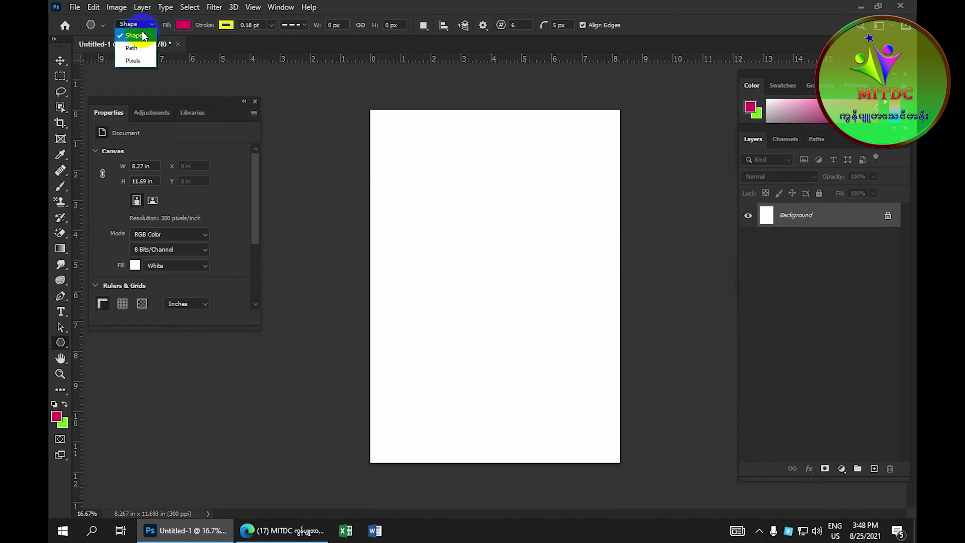
left_click(142, 60)
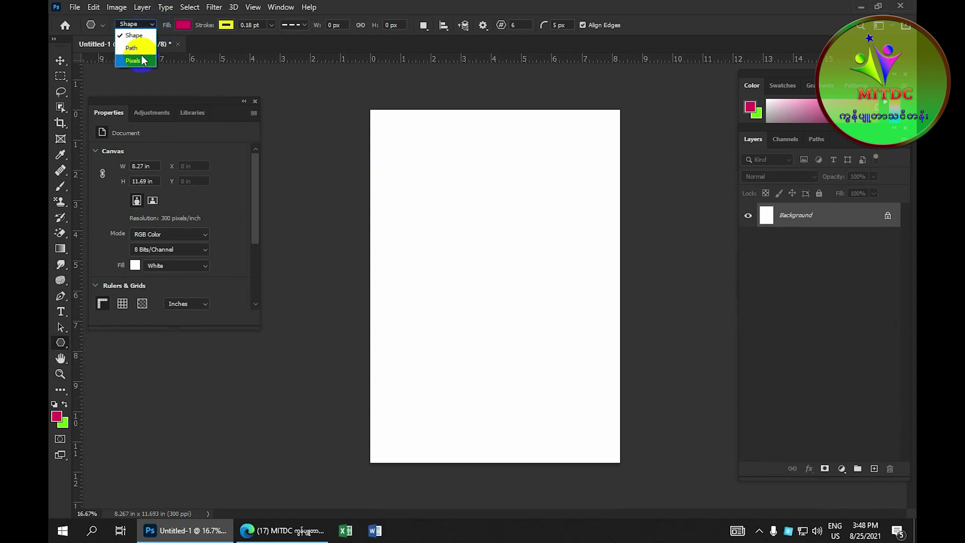
left_click(406, 165)
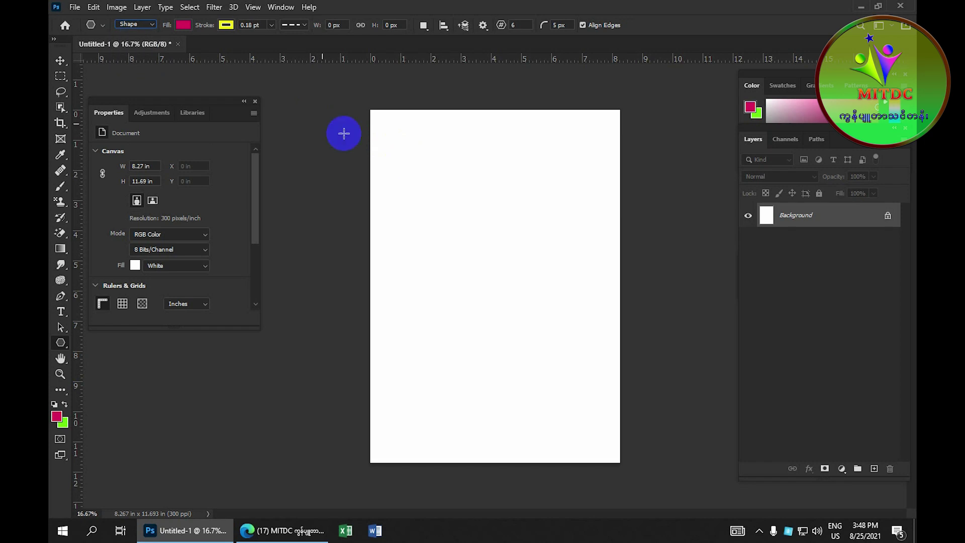
left_click_drag(391, 142, 514, 257)
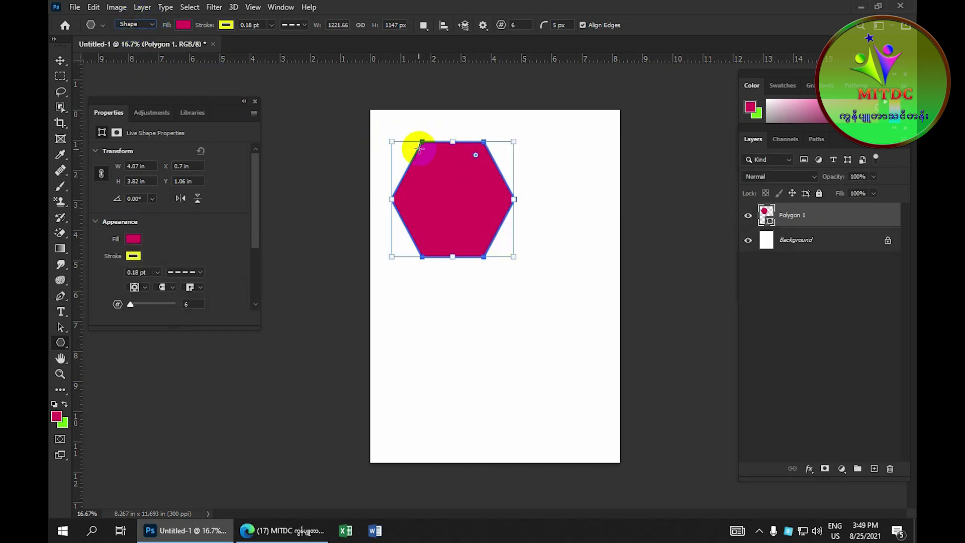
left_click(803, 236)
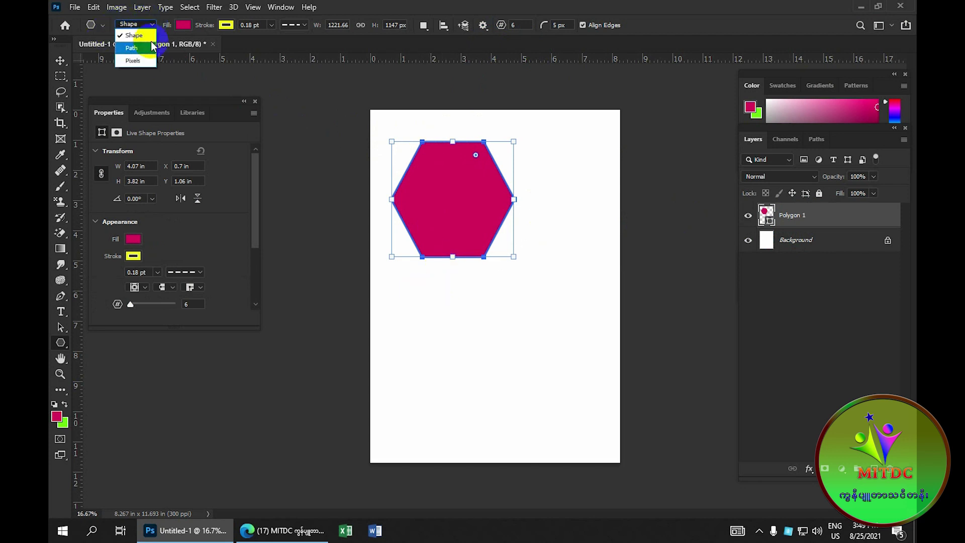
Step: Draw a hexagon path outline, then paint a smaller crimson hexagon onto Background in Pixels mode
left_click(150, 47)
left_click_drag(389, 279, 455, 345)
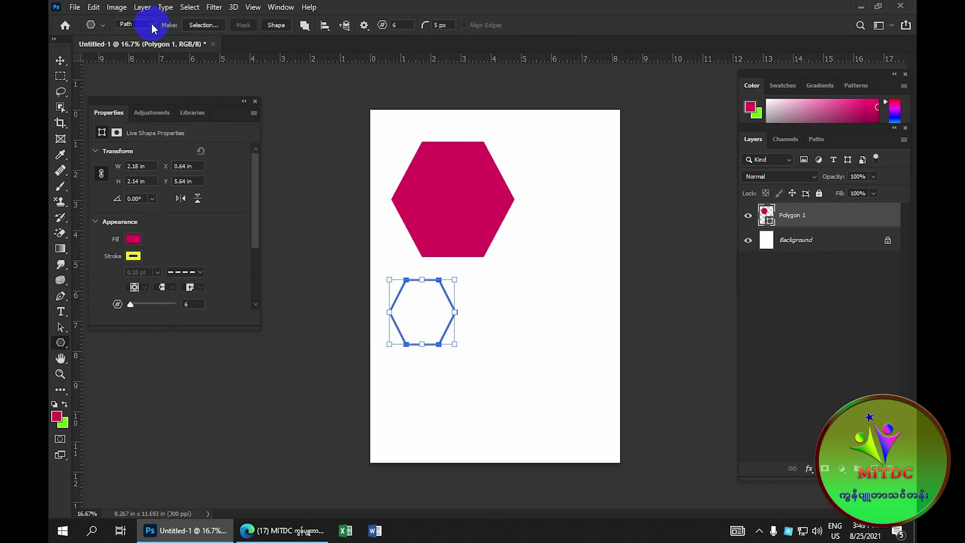
left_click(133, 44)
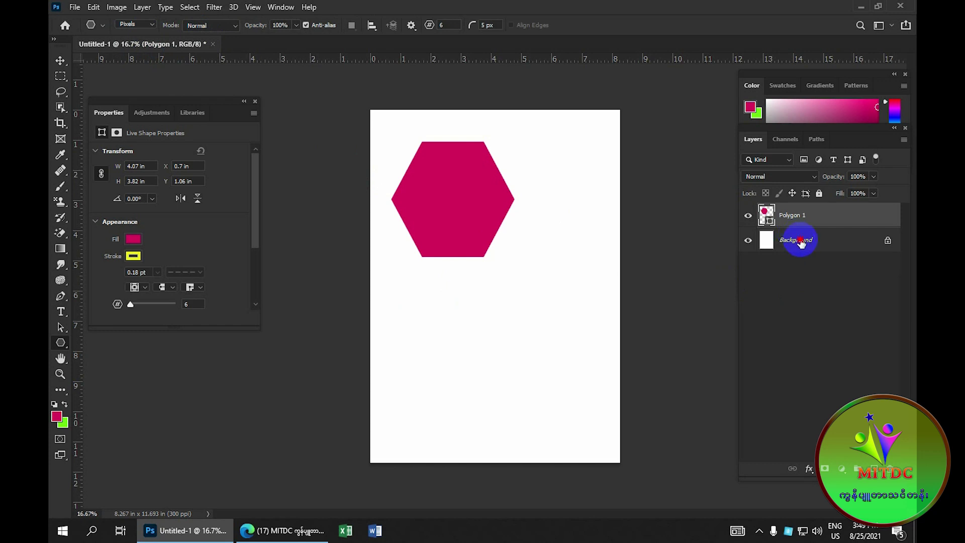
left_click(801, 241)
left_click_drag(428, 282, 483, 343)
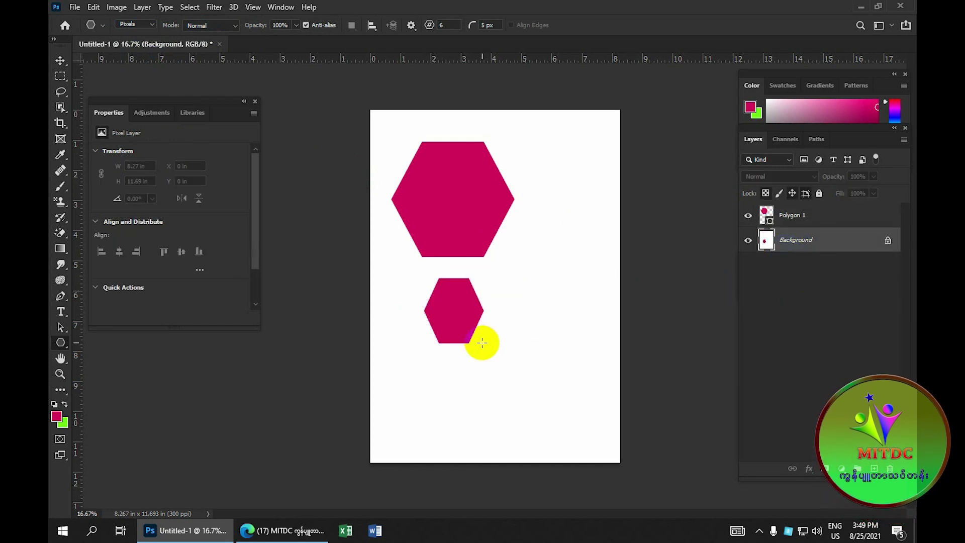
left_click(763, 254)
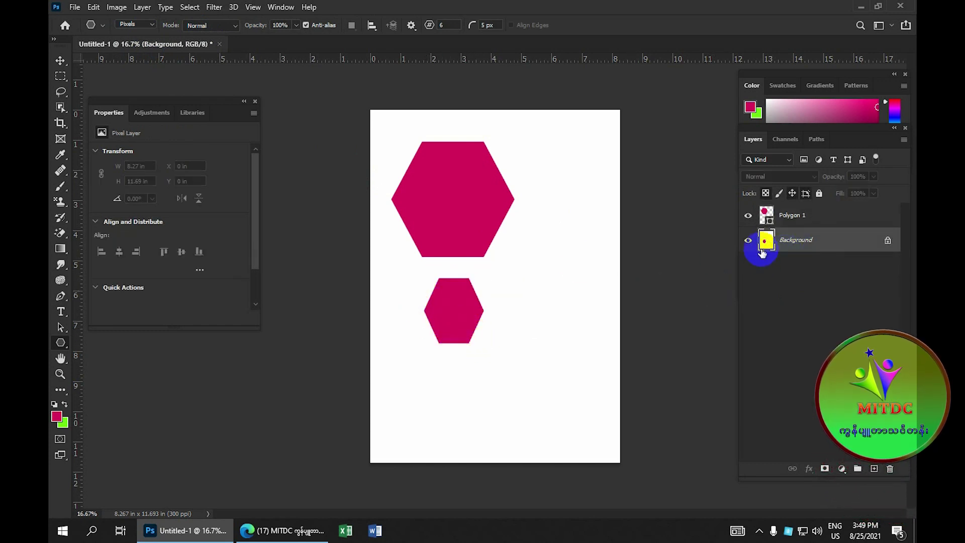
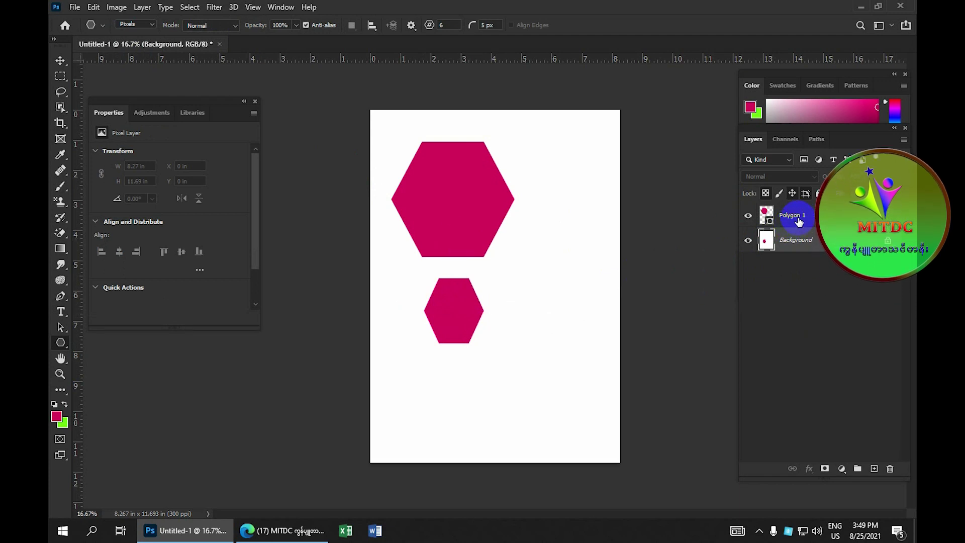
Step: Switch the Polygon tool to Path mode and draw a hexagon path beside the small hexagon
left_click(141, 24)
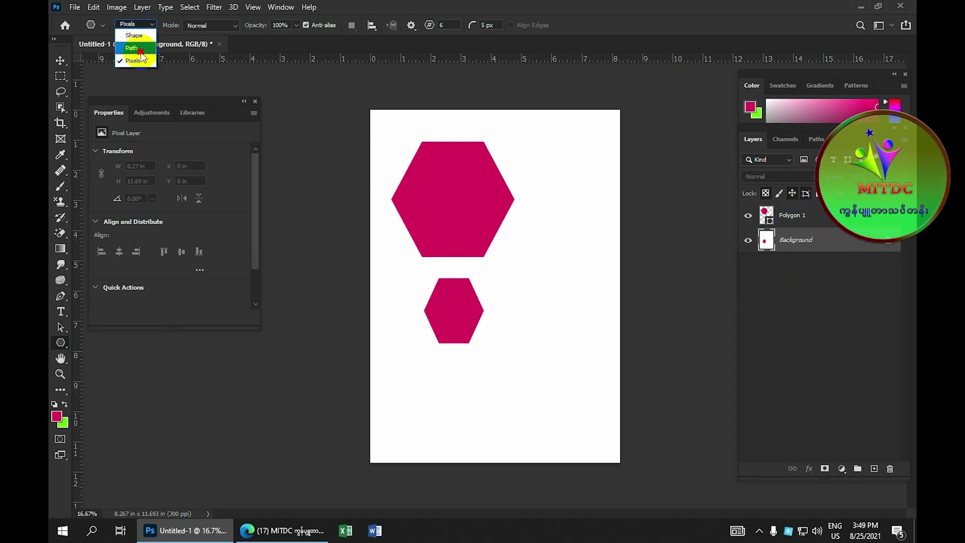
left_click(140, 51)
left_click_drag(512, 265, 569, 334)
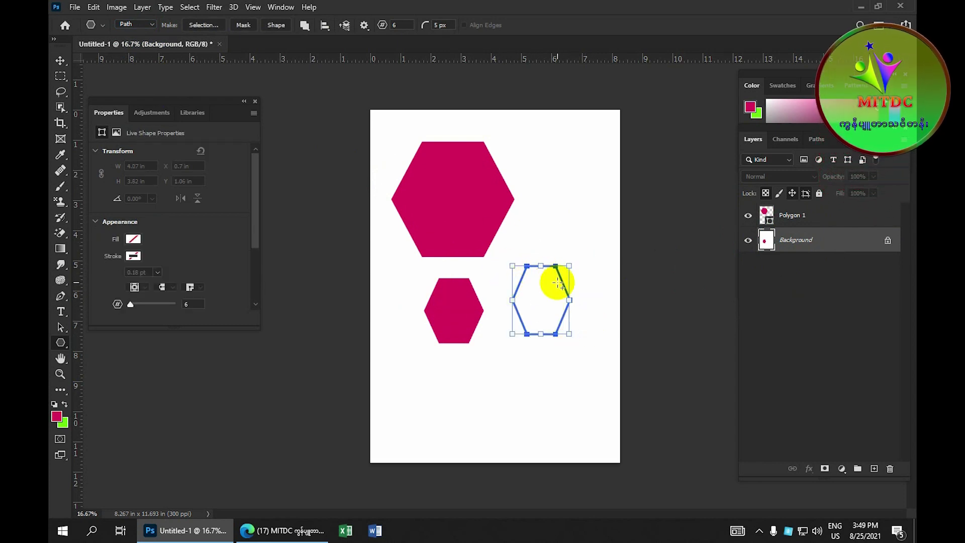
left_click(475, 220)
left_click(534, 272)
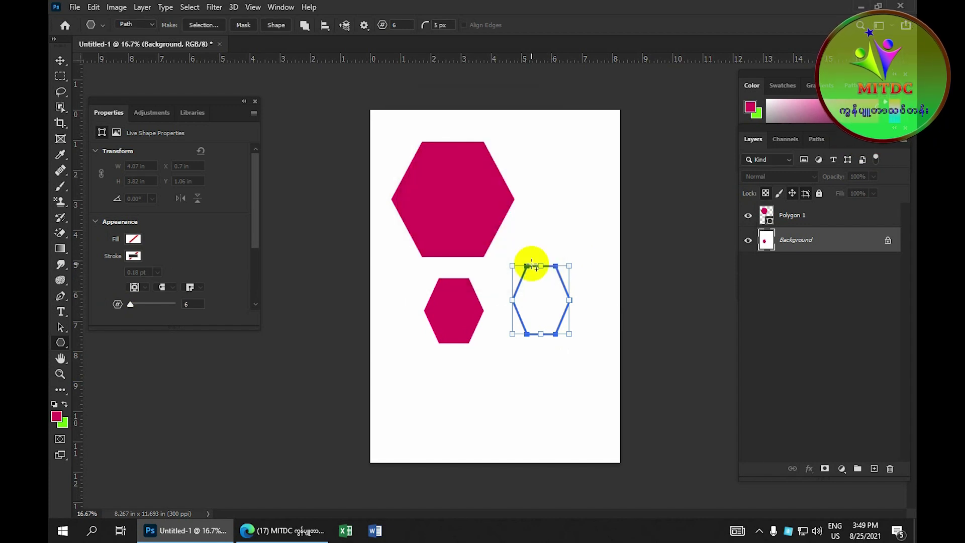
left_click(767, 244)
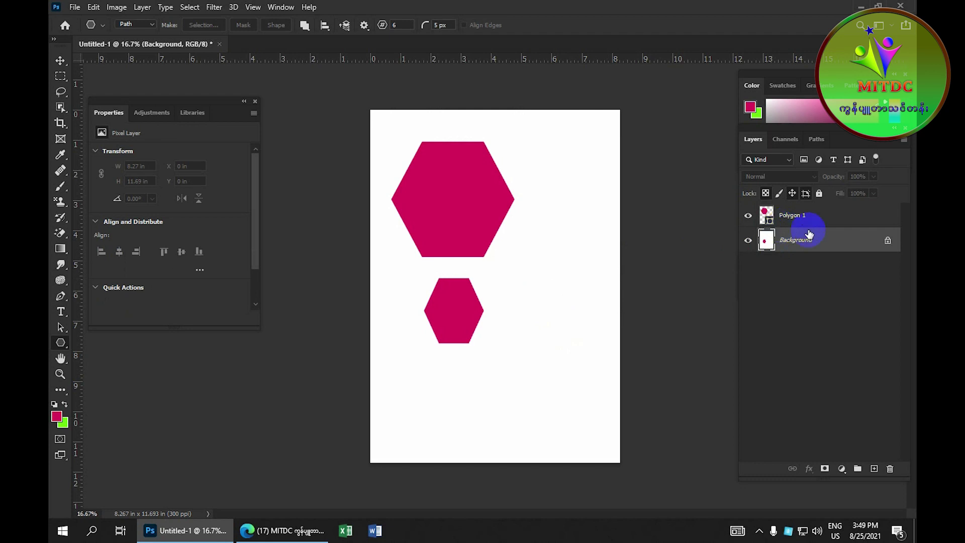
Step: Delete the large hexagon's Polygon 1 layer by dragging it to the trash
left_click(799, 217)
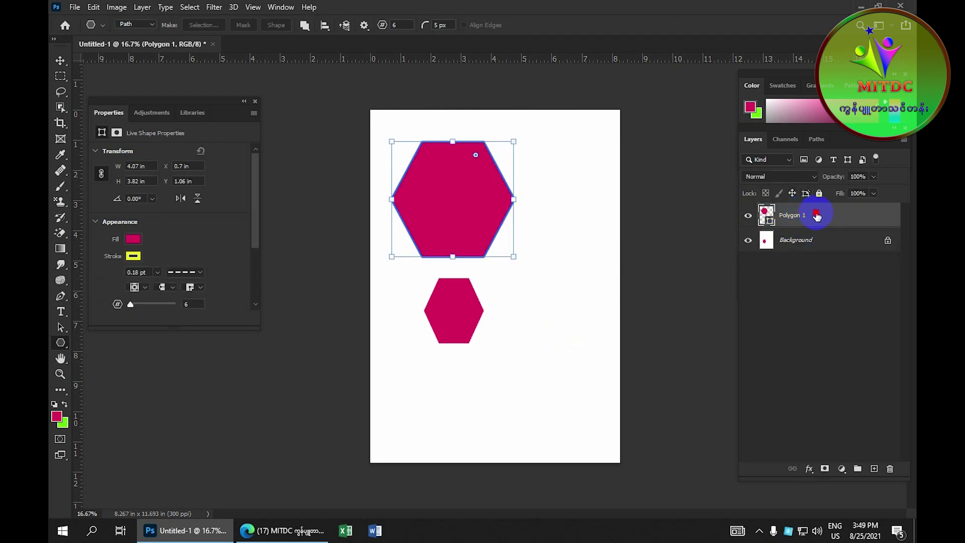
left_click_drag(817, 216, 894, 469)
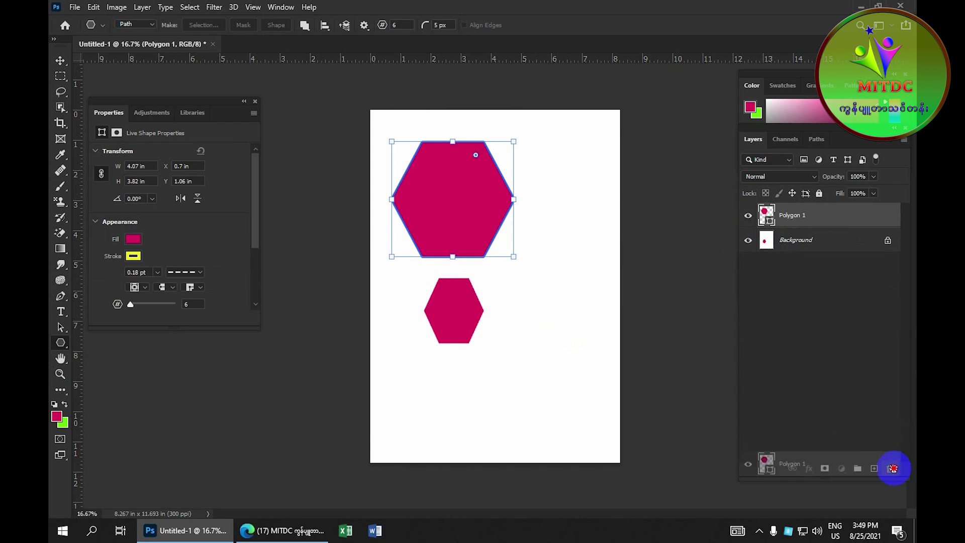
left_click_drag(895, 472, 891, 470)
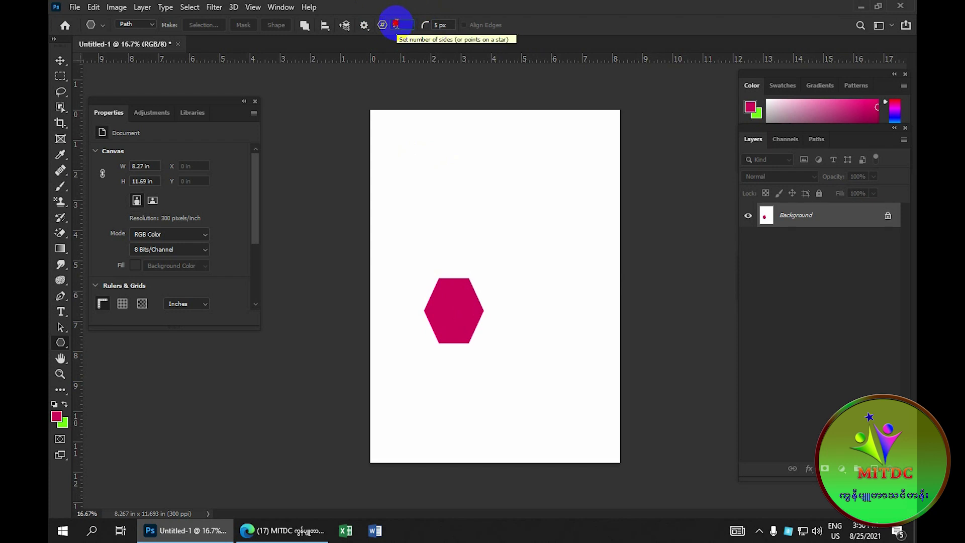
Step: Set 5 sides and a 1 px Light Red path outline, then drag out a star path near the hexagon
left_click(382, 24)
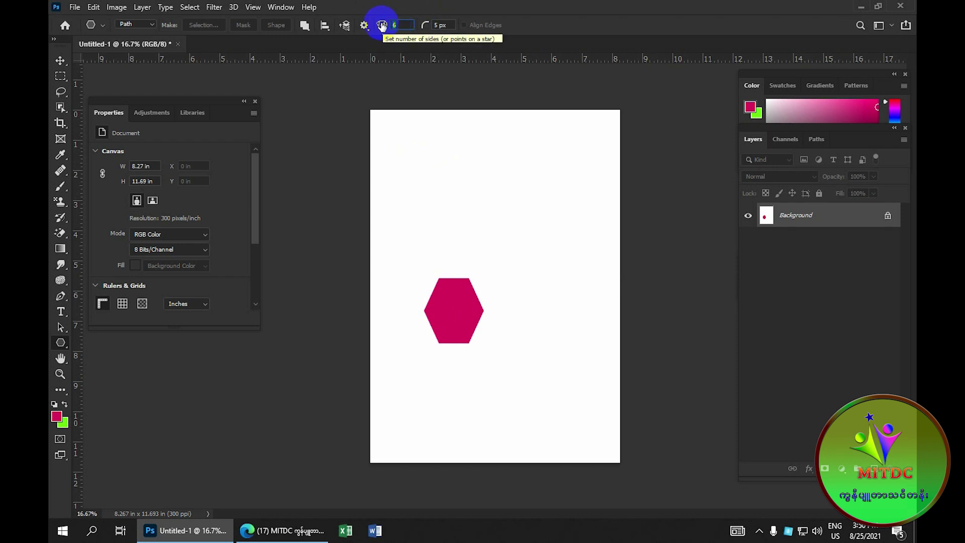
type("5")
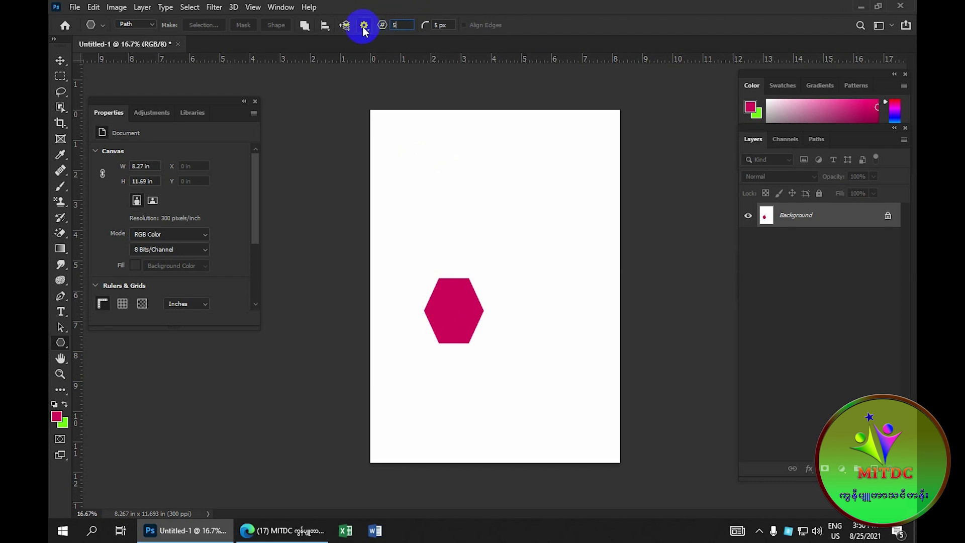
left_click(364, 26)
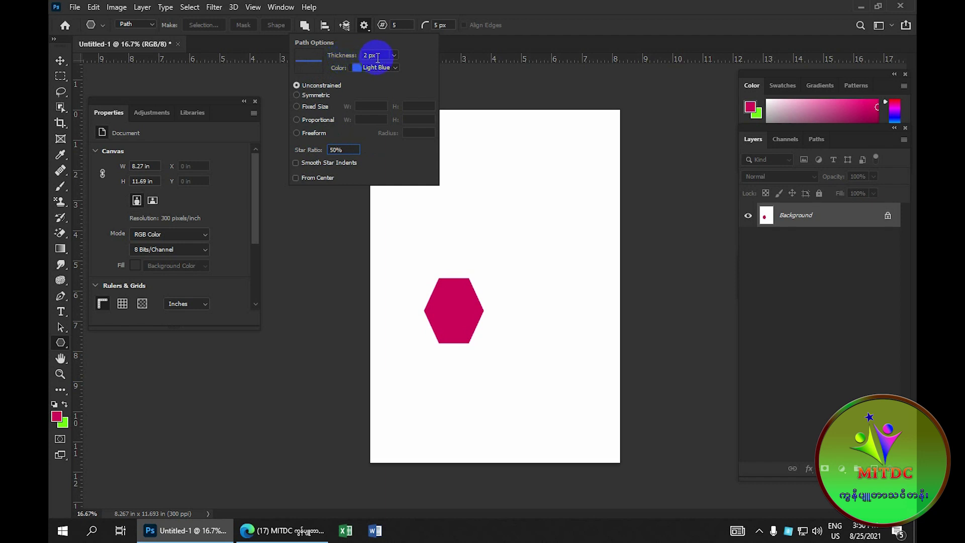
left_click(394, 56)
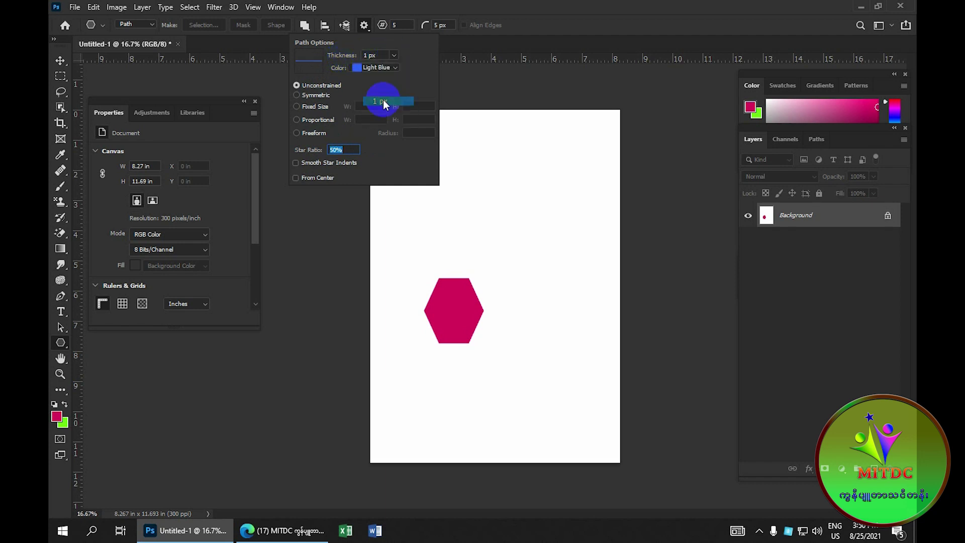
left_click(359, 68)
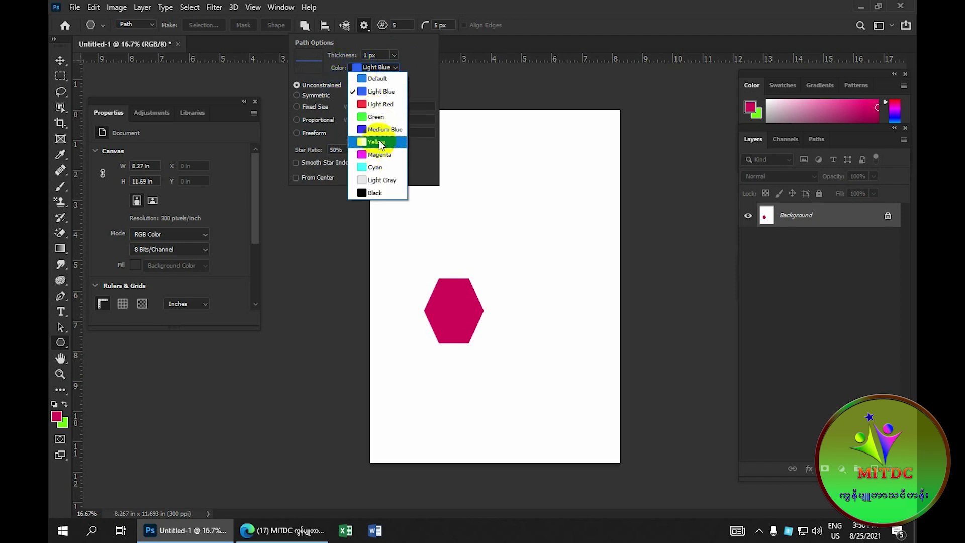
left_click(386, 105)
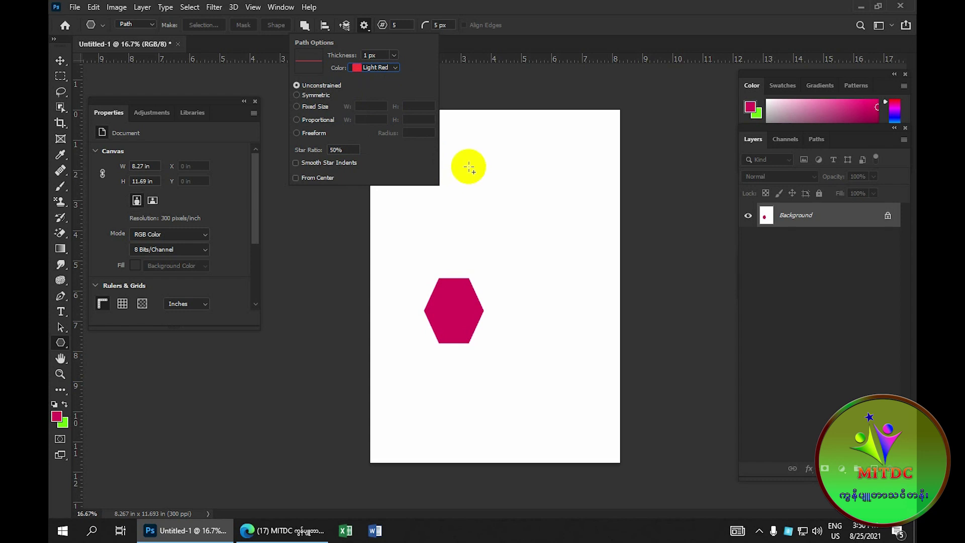
left_click_drag(469, 160, 506, 208)
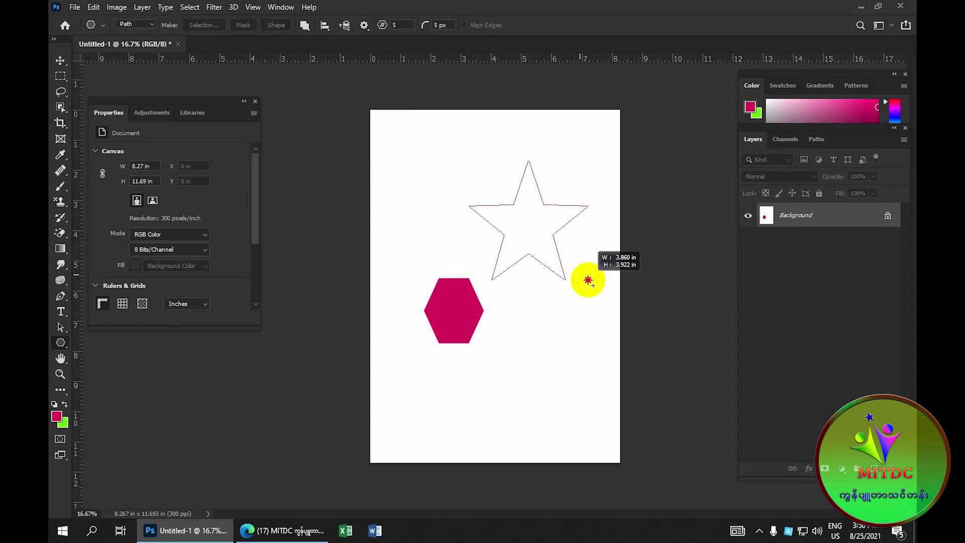
left_click_drag(558, 262, 596, 284)
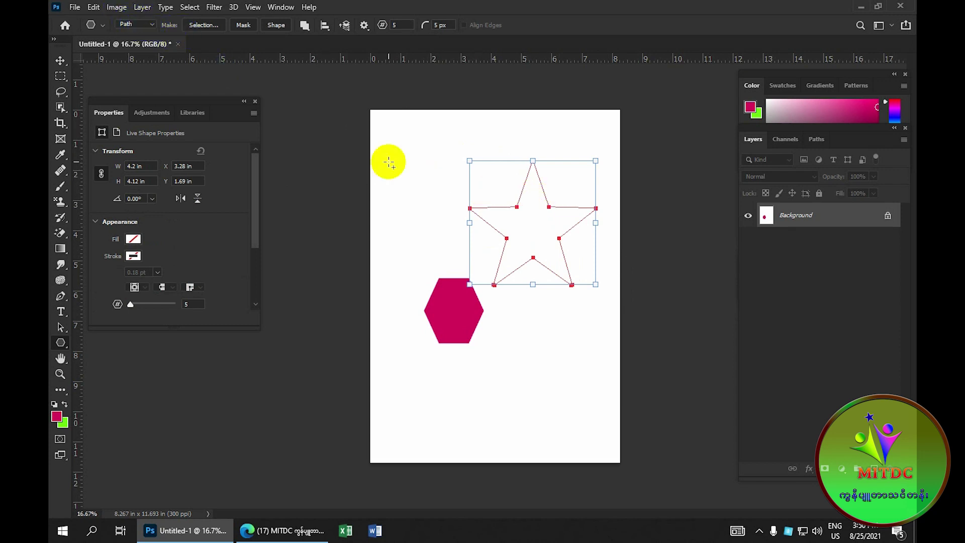
Step: Switch the Polygon tool to Shape mode and draw a filled star near the page top
left_click(151, 29)
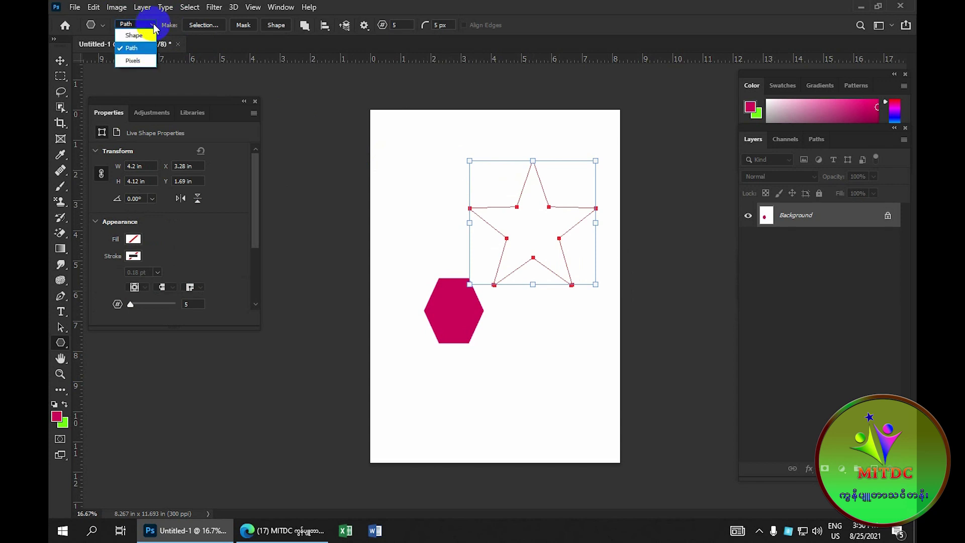
left_click(135, 35)
left_click_drag(415, 158, 516, 253)
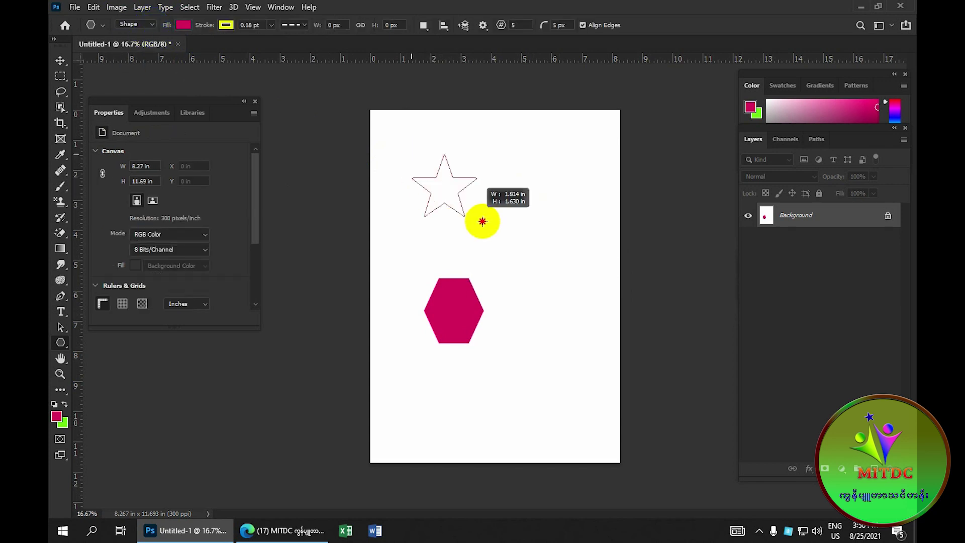
left_click(473, 219)
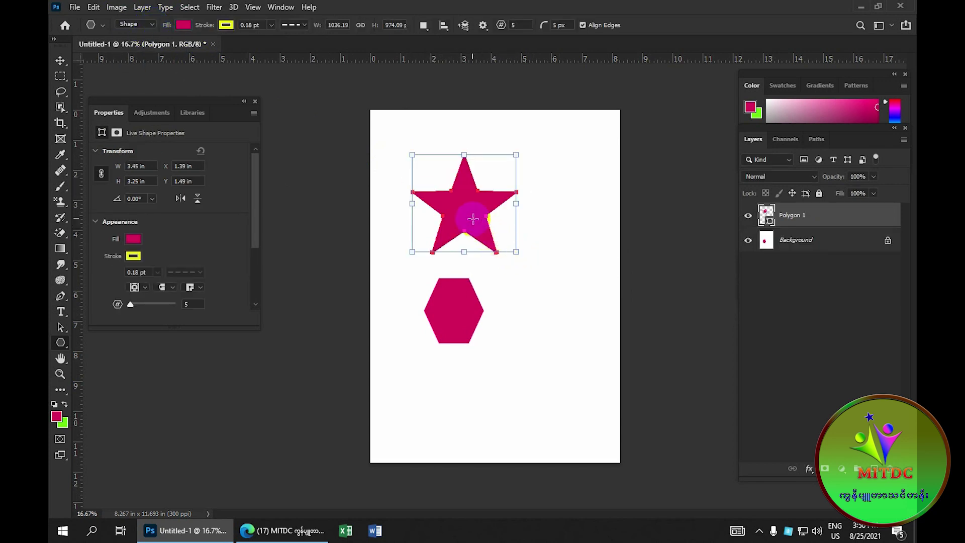
left_click(774, 221)
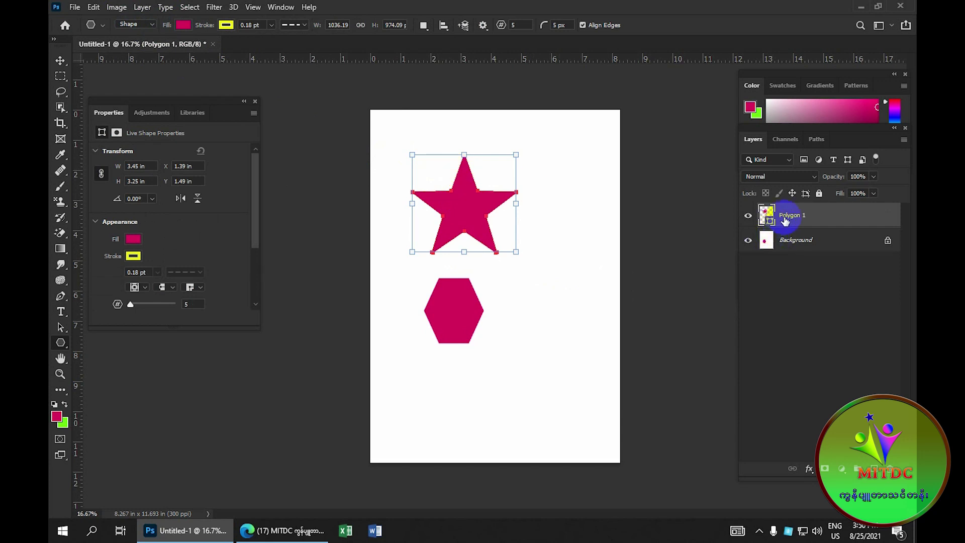
left_click(456, 208)
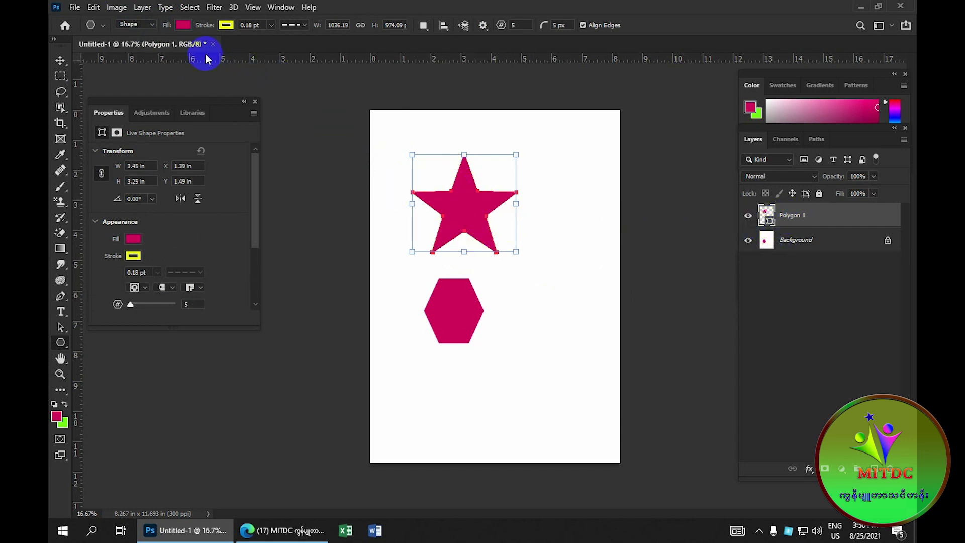
Step: Fill the star with lime green and give it a red outline
left_click(182, 26)
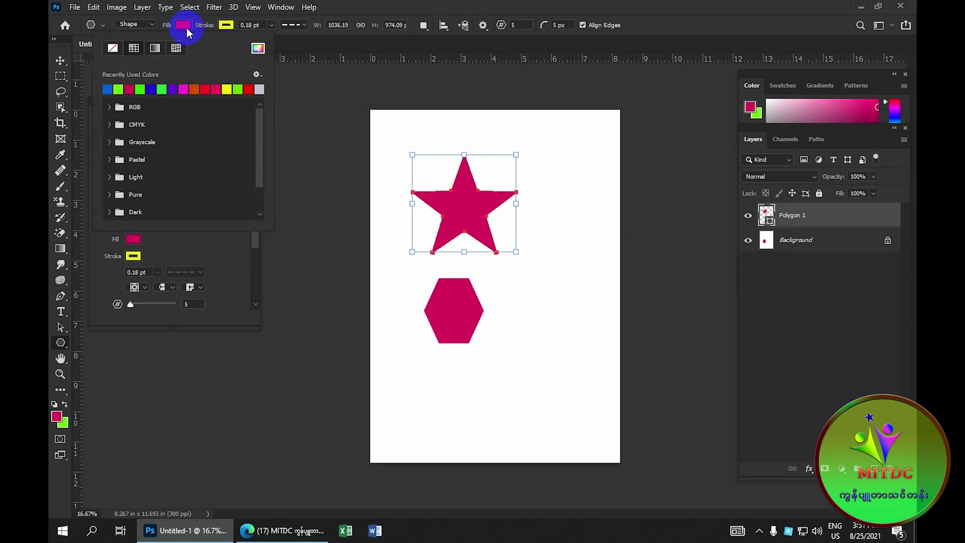
left_click(238, 89)
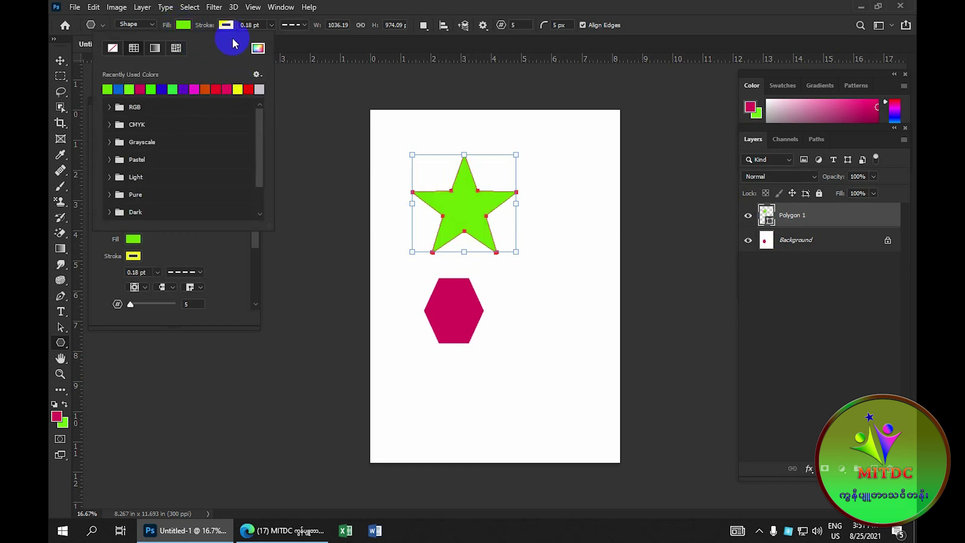
left_click(227, 26)
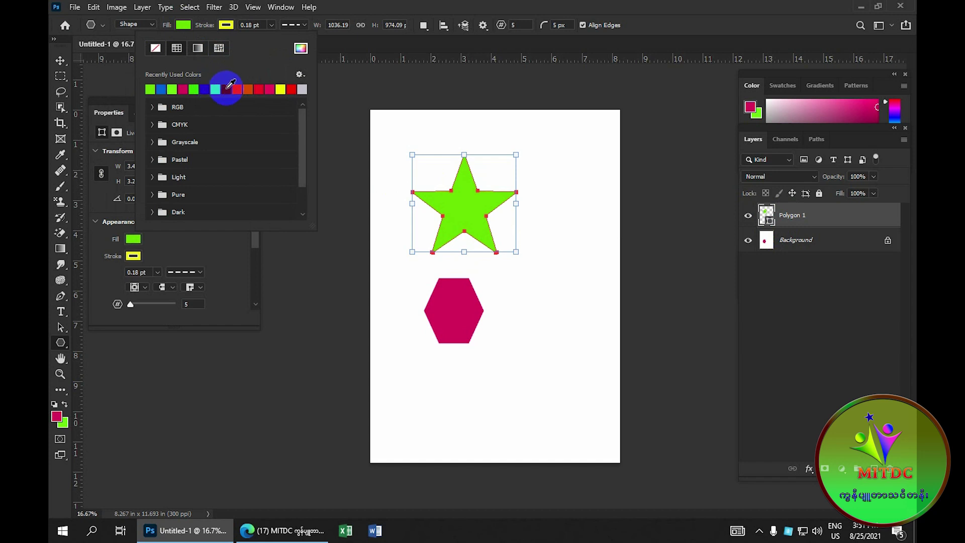
left_click(250, 89)
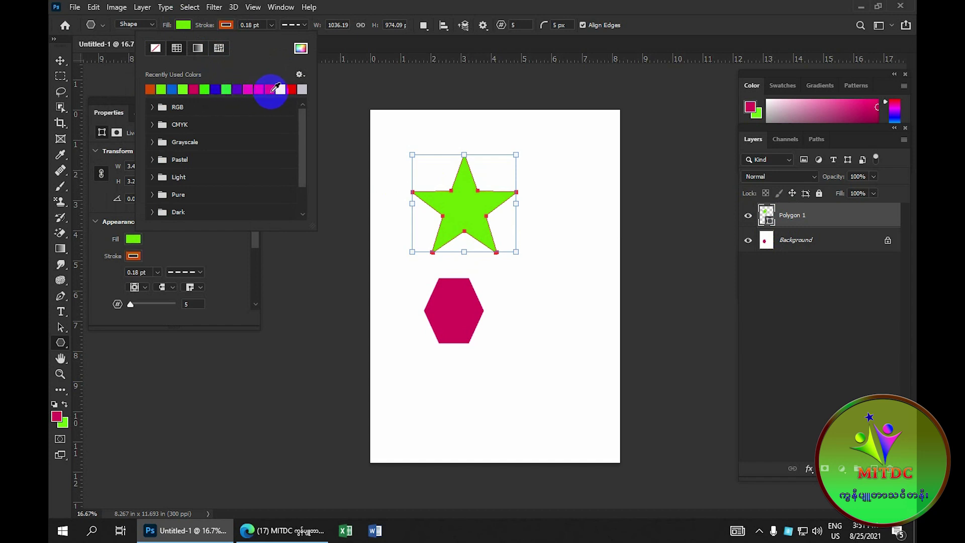
left_click(280, 90)
left_click(292, 90)
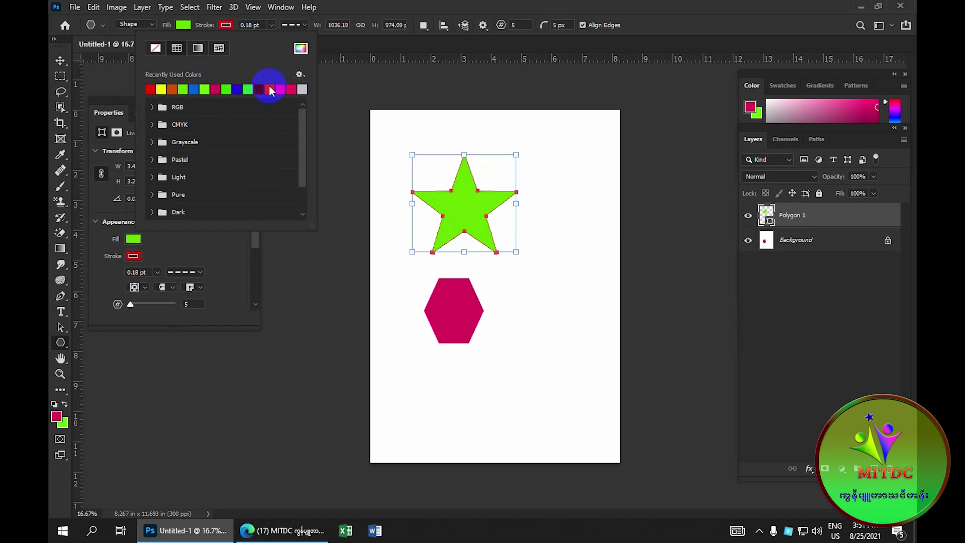
Step: Make the star's red stroke a solid line, thinned to about 0.47 pt
left_click(272, 25)
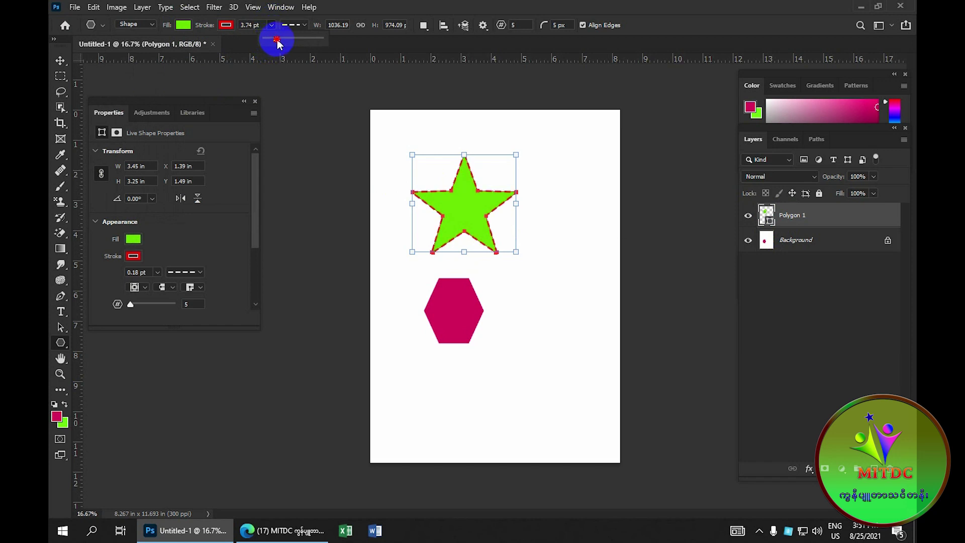
left_click_drag(277, 40, 282, 38)
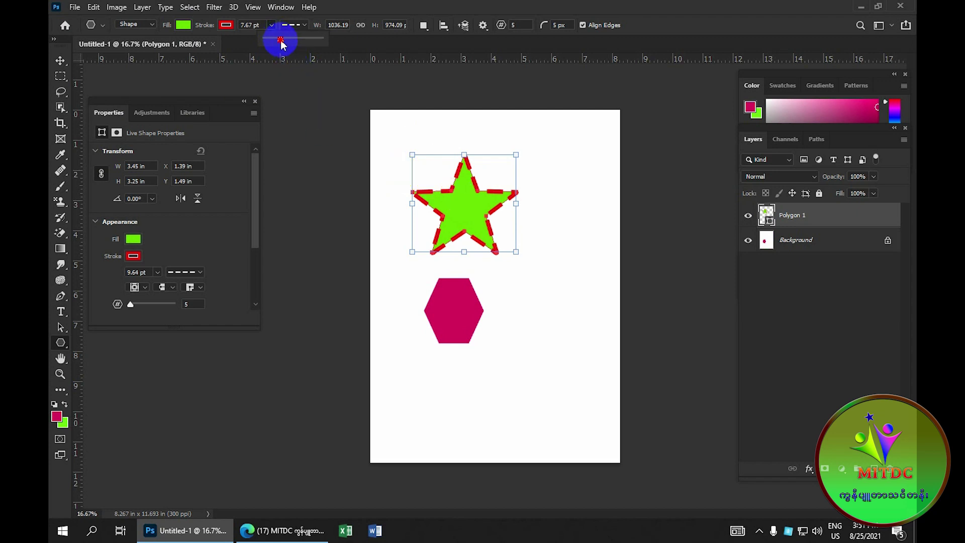
left_click_drag(281, 40, 279, 39)
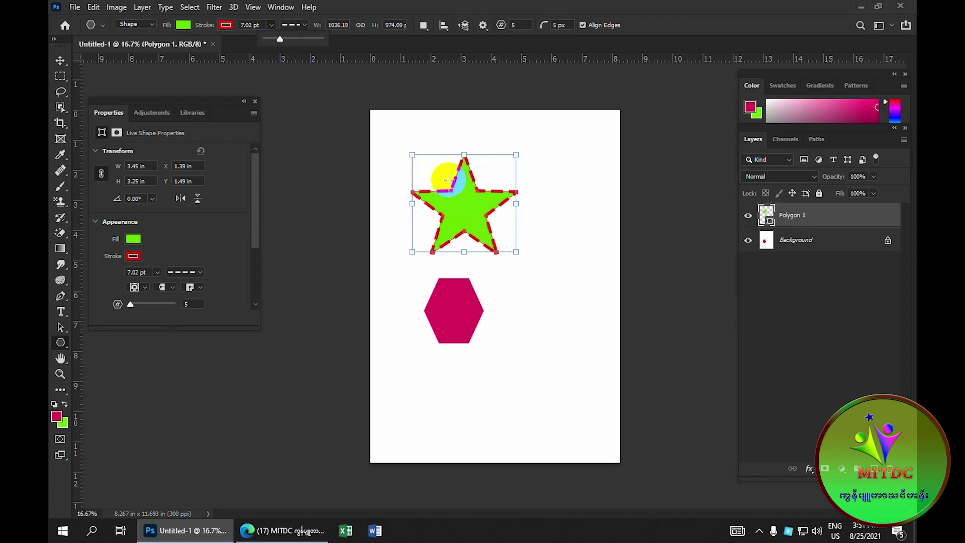
left_click(306, 26)
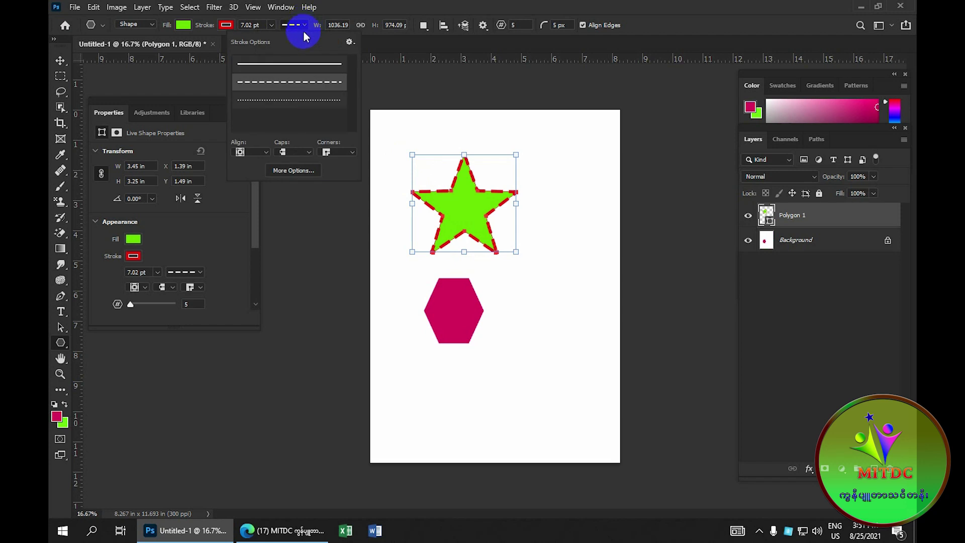
left_click(306, 64)
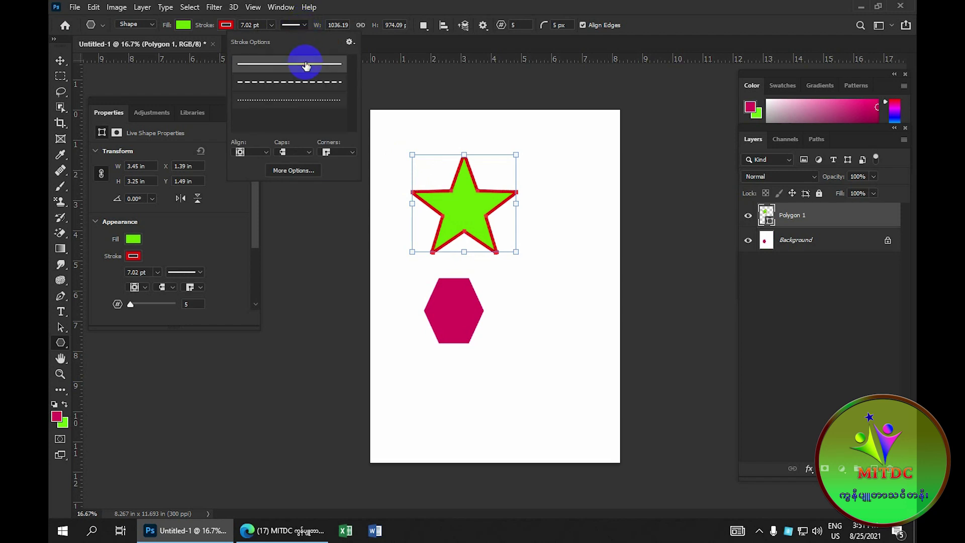
left_click(271, 25)
left_click_drag(271, 40, 265, 39)
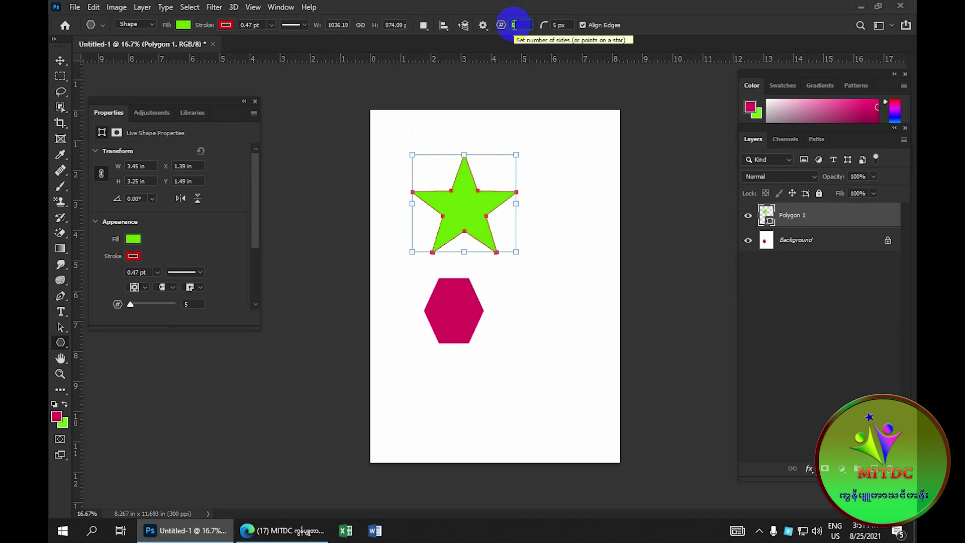
Step: Set sides to 10 and draw a roughly 3 in lime-green star right of the magenta hexagon
type("1")
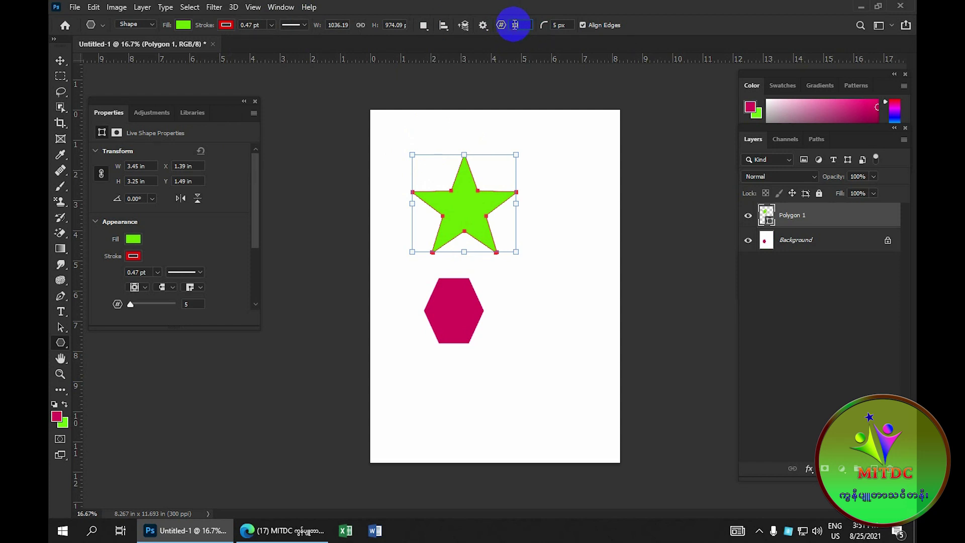
type("0")
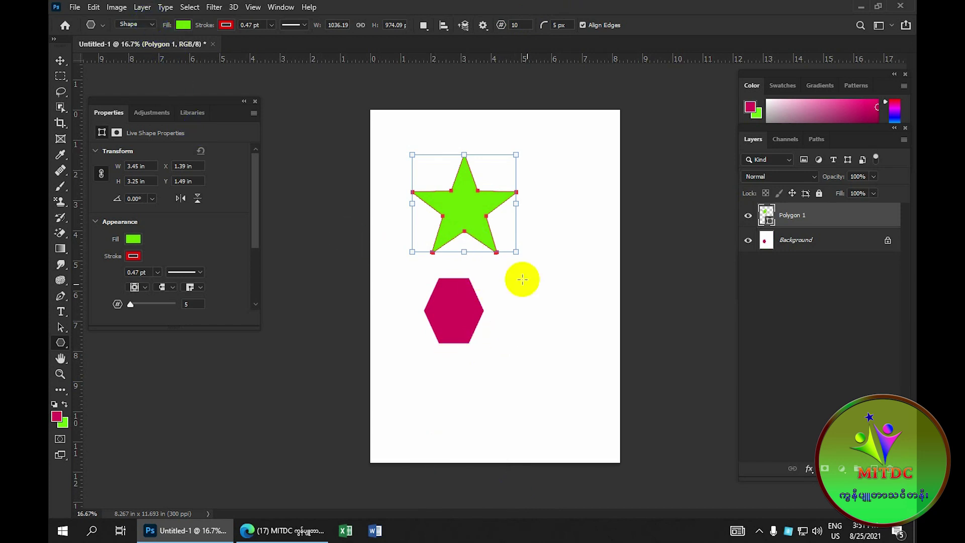
left_click_drag(497, 275, 588, 367)
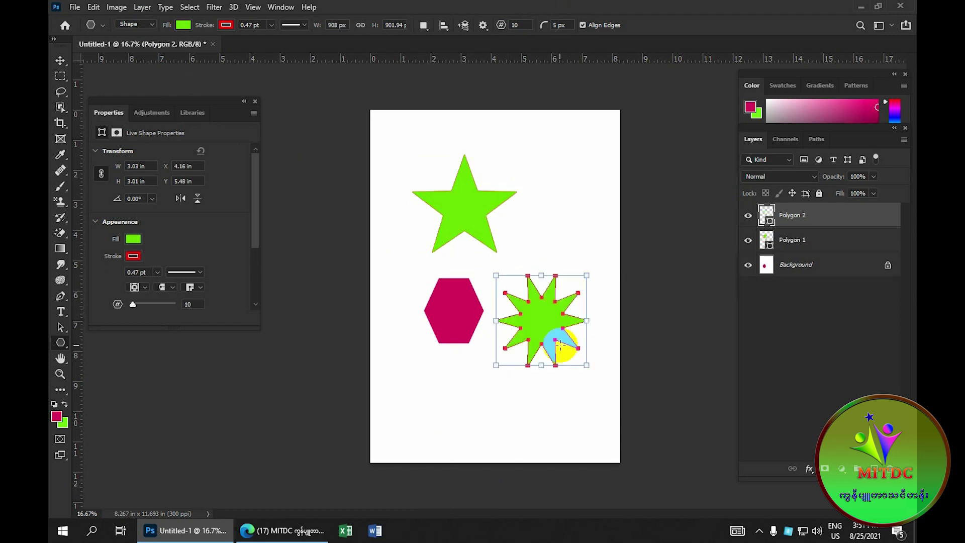
scroll(555, 336, "up", 2)
scroll(548, 336, "up", 4)
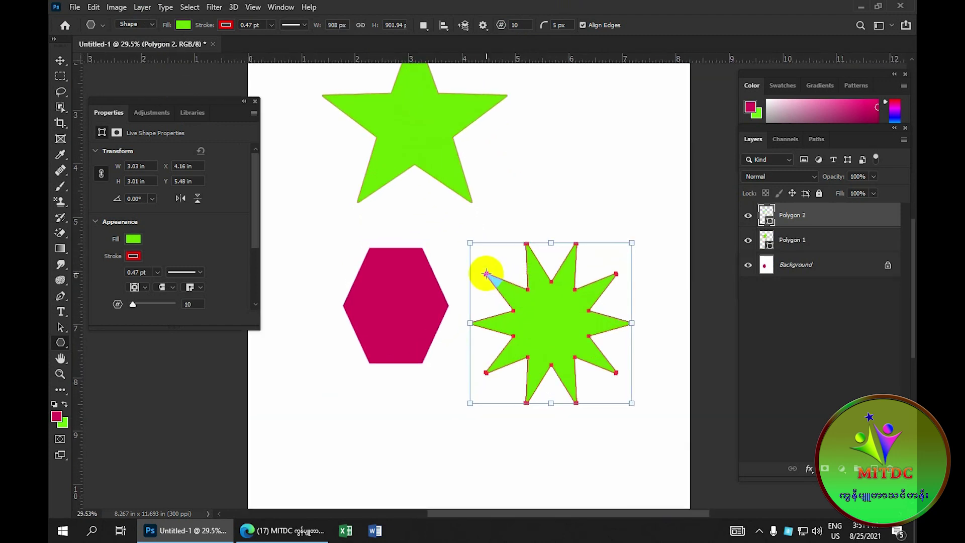
scroll(481, 108, "down", 1)
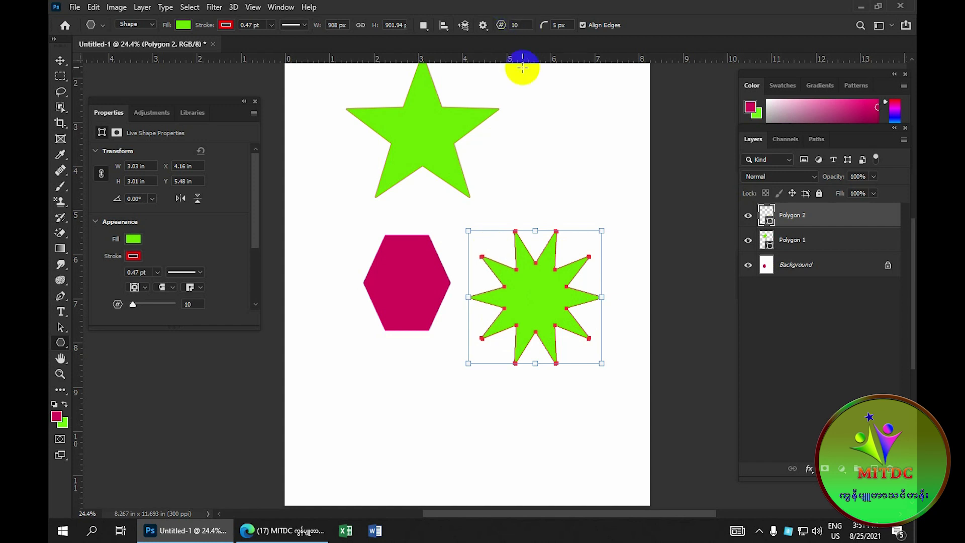
Step: Set sides to 20 and draw a smaller 20-point star (Polygon 3) above the 10-point star
left_click(520, 24)
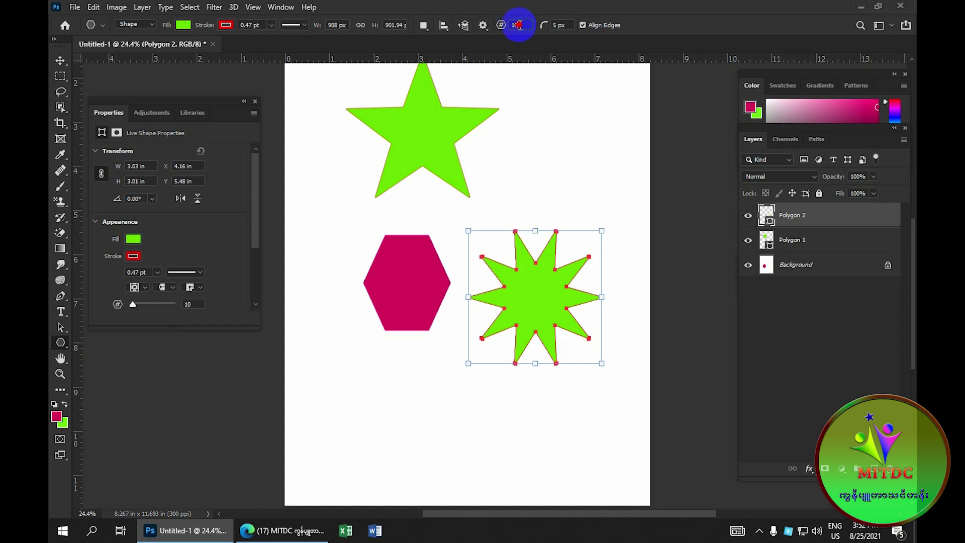
left_click_drag(519, 24, 500, 25)
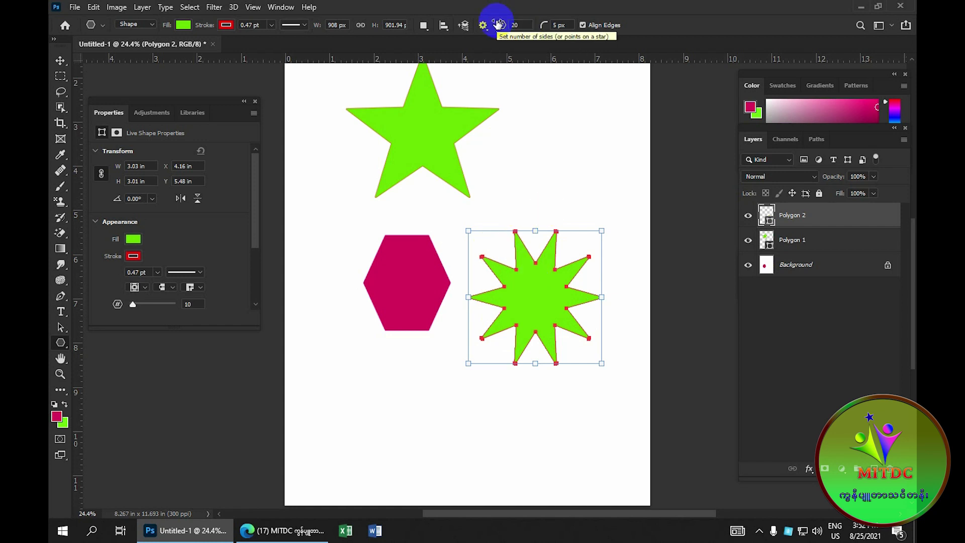
scroll(519, 90, "down", 1)
mouse_move(496, 141)
left_mouse_down()
mouse_move(591, 220)
mouse_move(567, 215)
left_mouse_up()
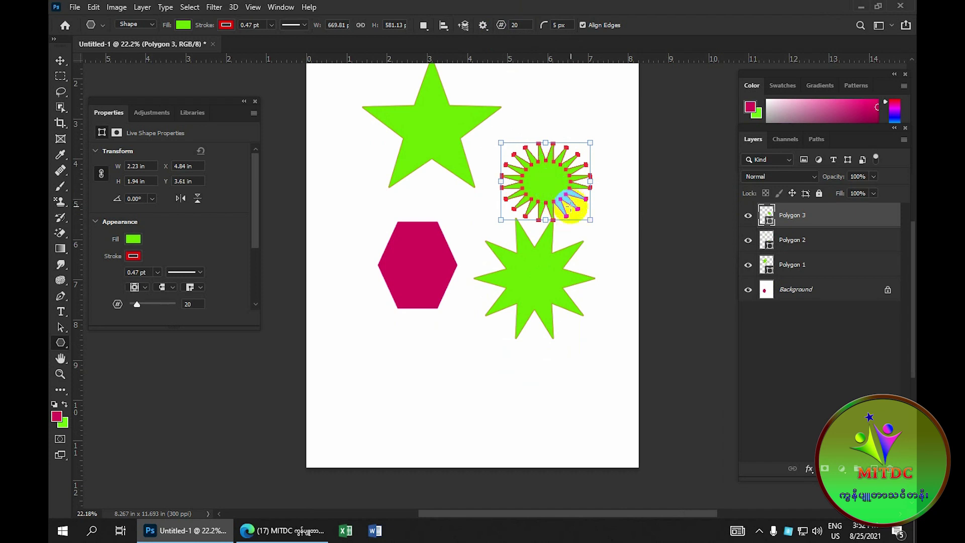
left_click(515, 26)
left_click_drag(520, 25, 479, 21)
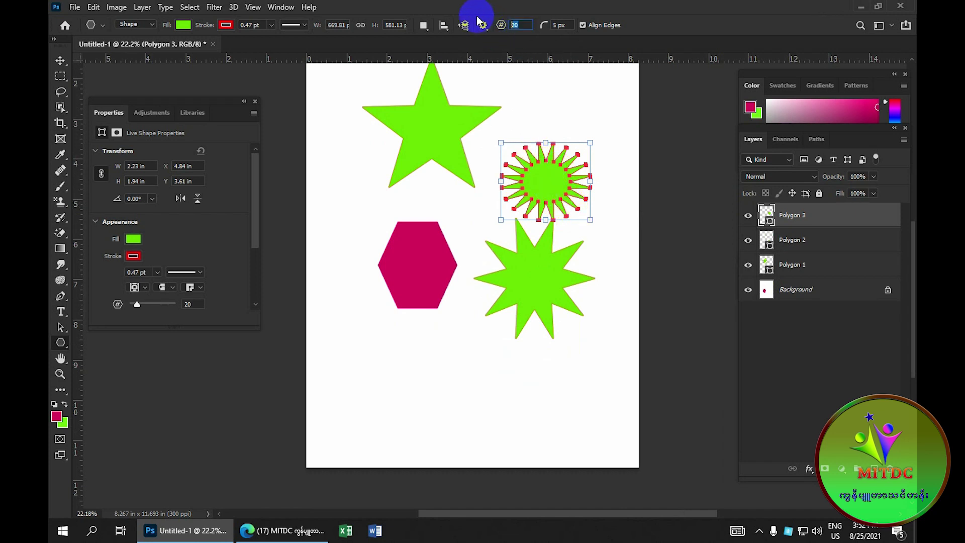
Step: Set sides to 100 and draw a 100-point starburst (Polygon 4) at the page's top left
type("100")
key("ctrl+minus")
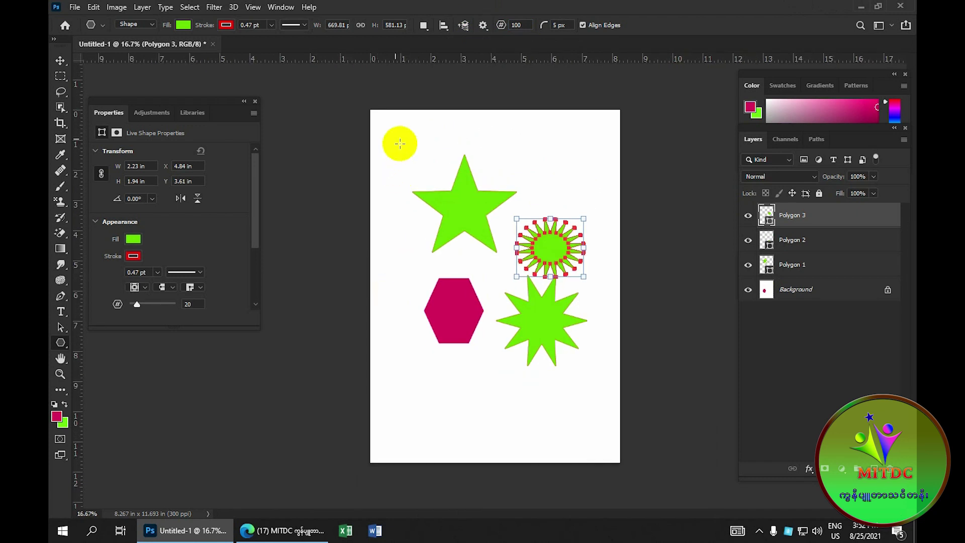
left_click_drag(393, 130, 467, 197)
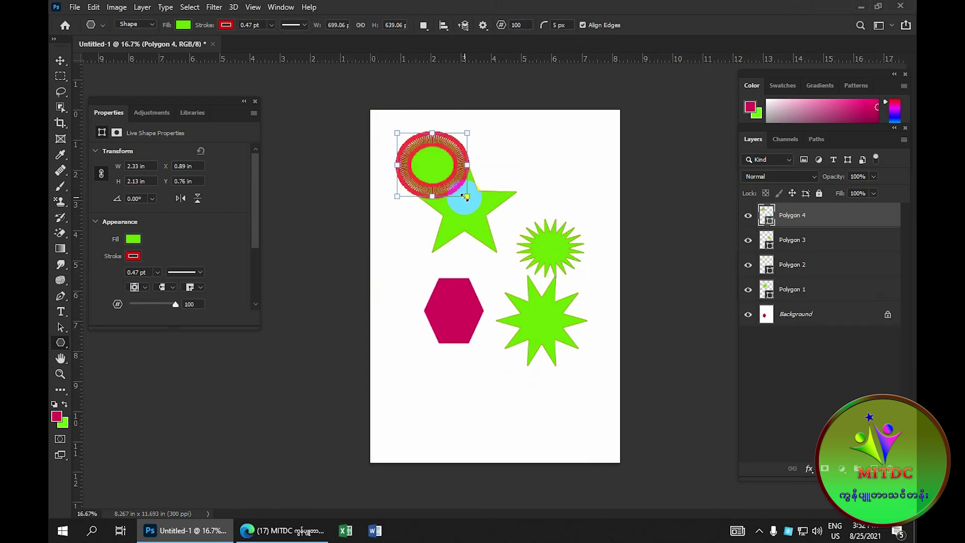
scroll(441, 178, "up", 1)
scroll(433, 173, "up", 4)
scroll(425, 165, "up", 1)
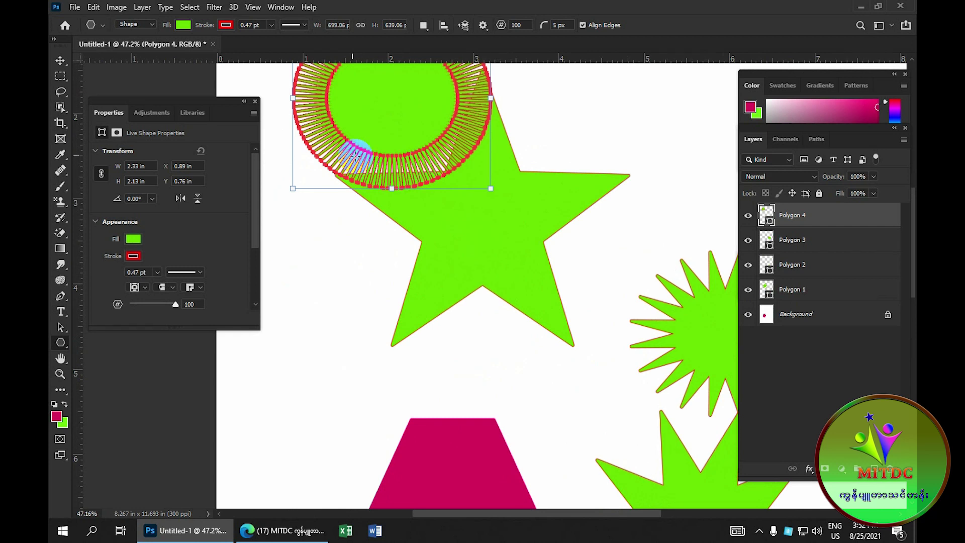
scroll(355, 153, "up", 1)
scroll(335, 139, "up", 1)
scroll(335, 134, "up", 2)
scroll(322, 151, "up", 2)
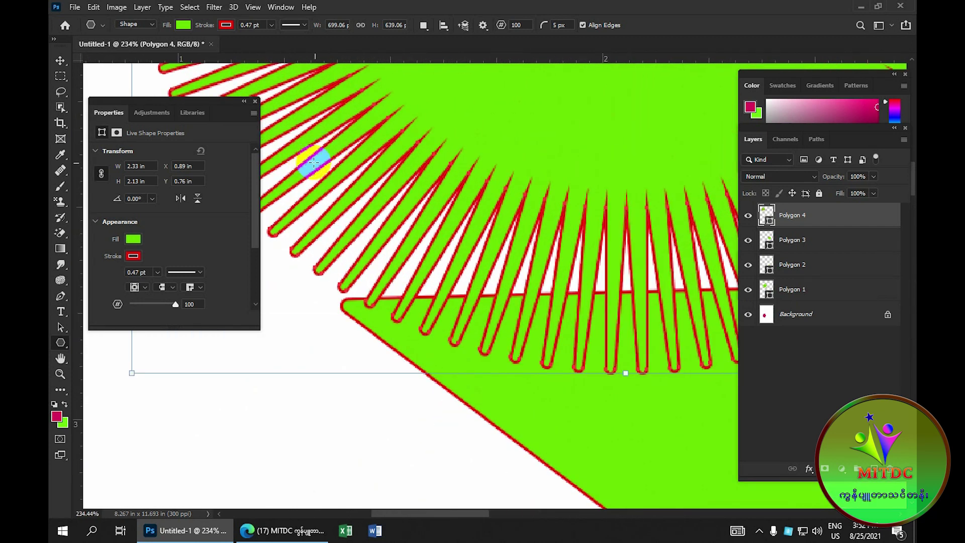
scroll(302, 173, "down", 3)
scroll(271, 191, "down", 1)
scroll(292, 194, "down", 2)
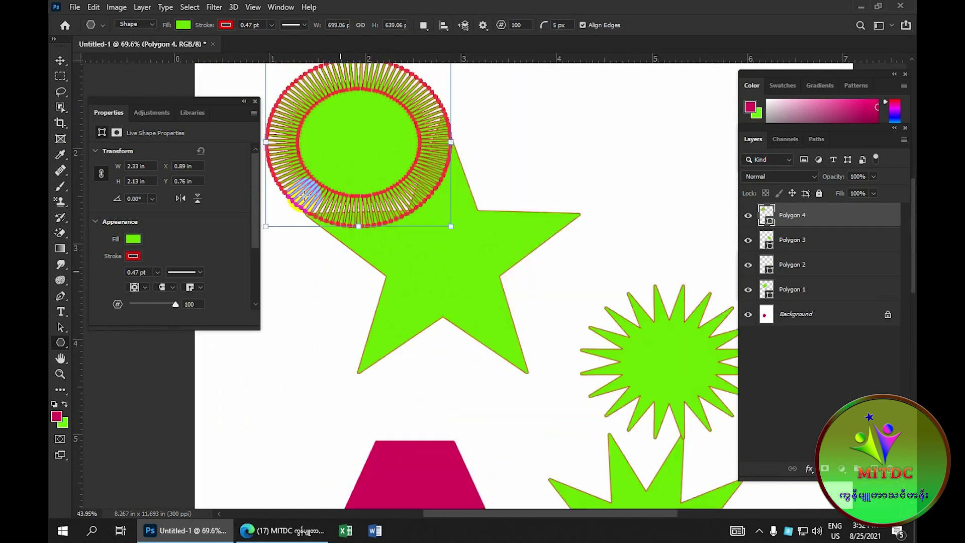
scroll(304, 196, "down", 3)
scroll(351, 176, "down", 1)
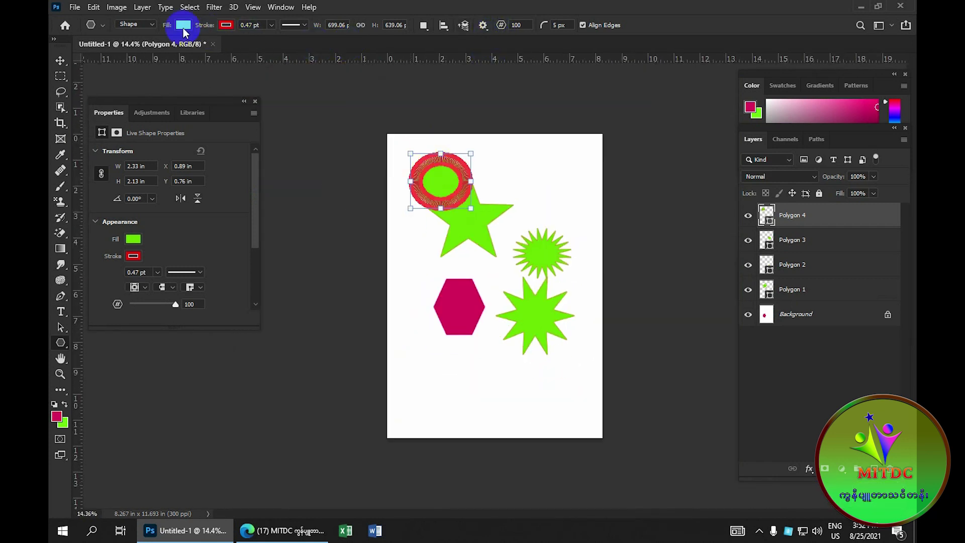
Step: Switch to Pixels mode and paint a magenta 100-point starburst onto the Background layer's top right
left_click(134, 24)
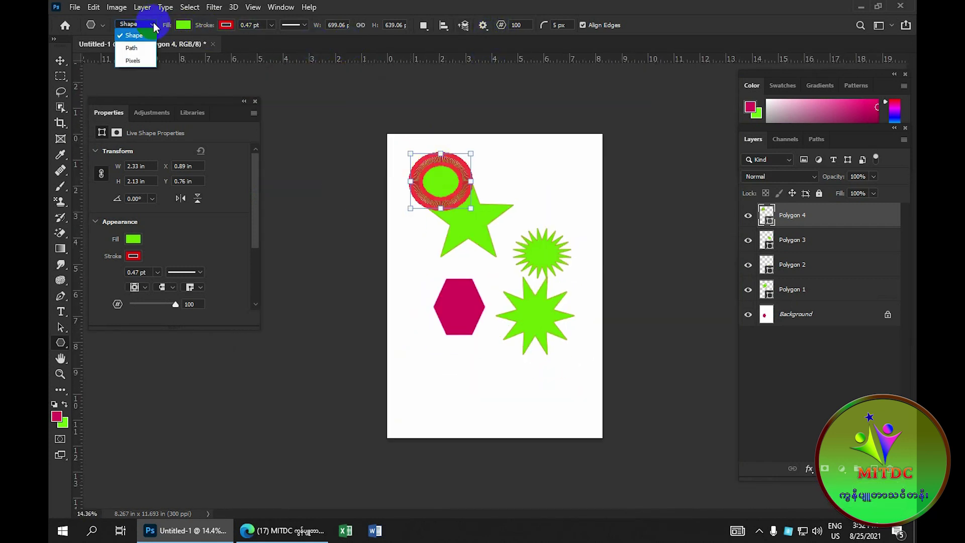
left_click(143, 64)
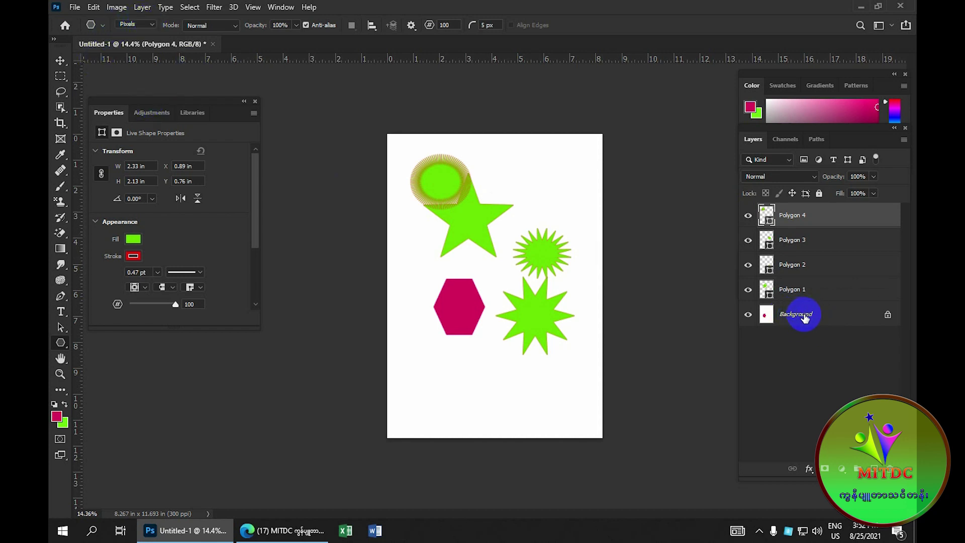
left_click(805, 317)
scroll(629, 303, "up", 1)
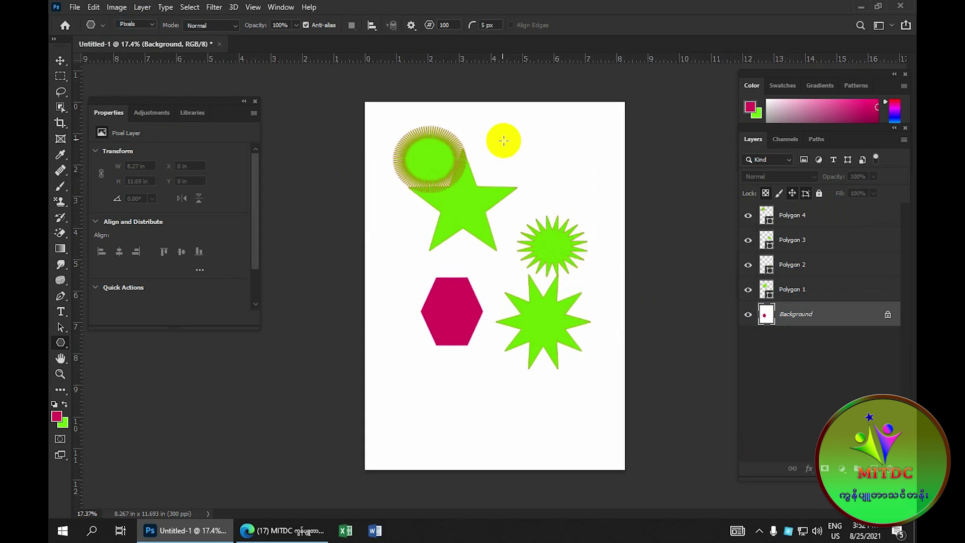
left_click_drag(500, 132, 595, 224)
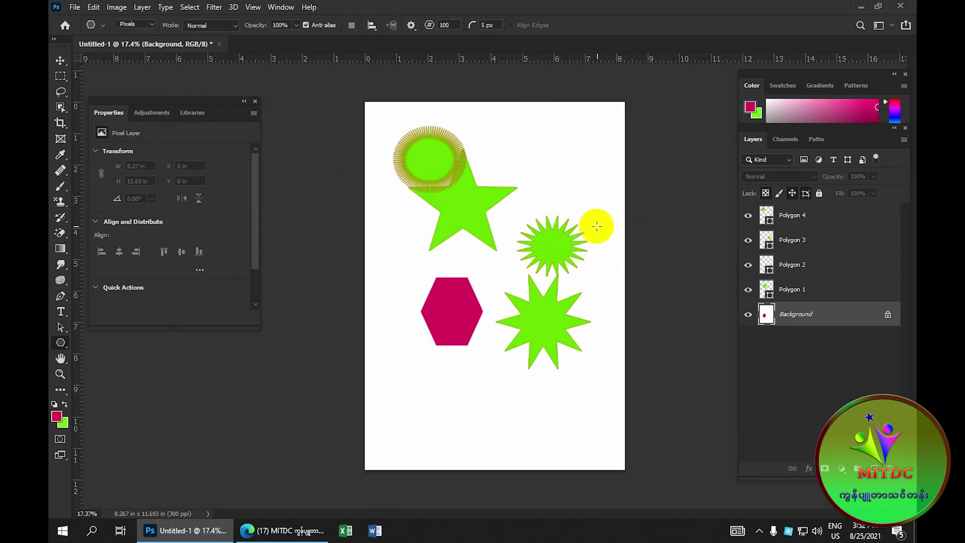
scroll(595, 225, "up", 1)
scroll(586, 222, "up", 1)
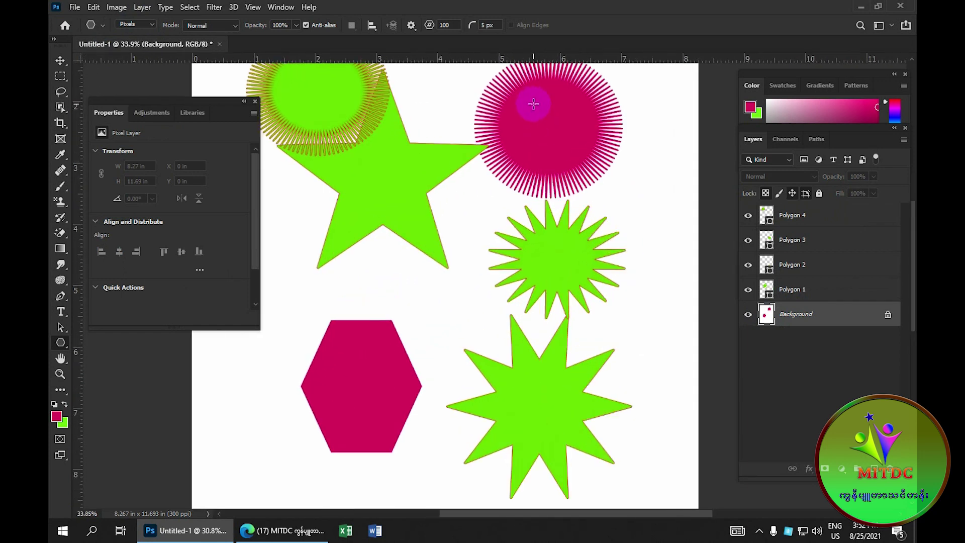
scroll(537, 104, "down", 1)
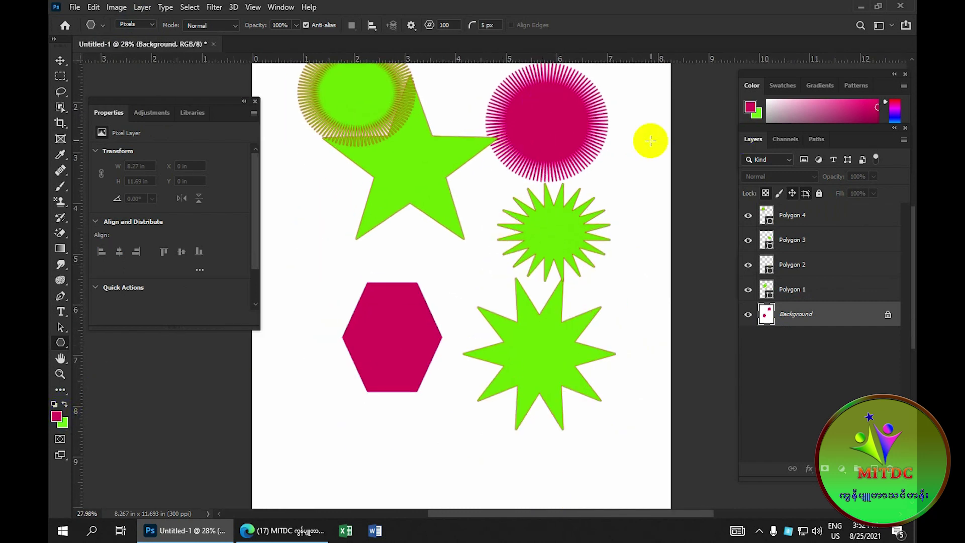
left_click(137, 254)
left_click(71, 409)
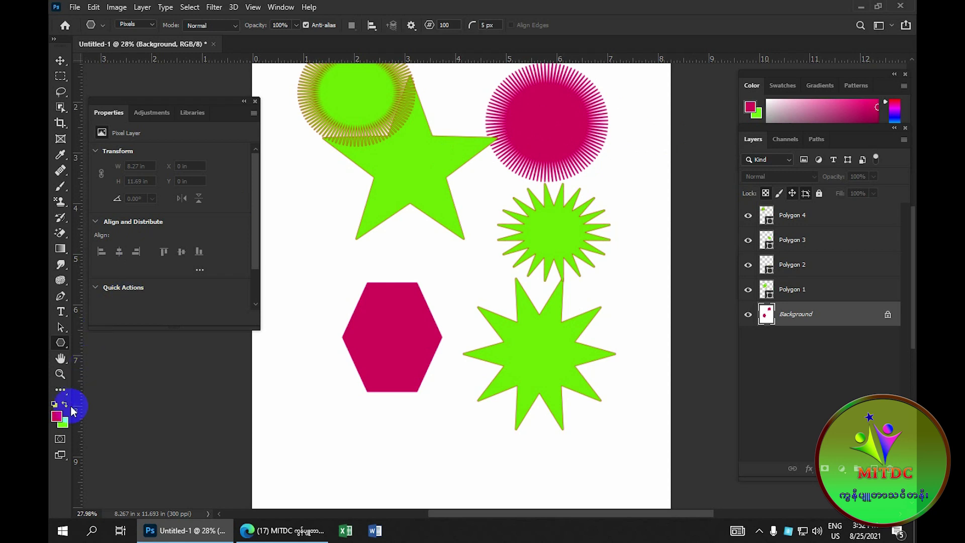
Step: Set the foreground colour to light blue in the Color Picker
left_click(56, 422)
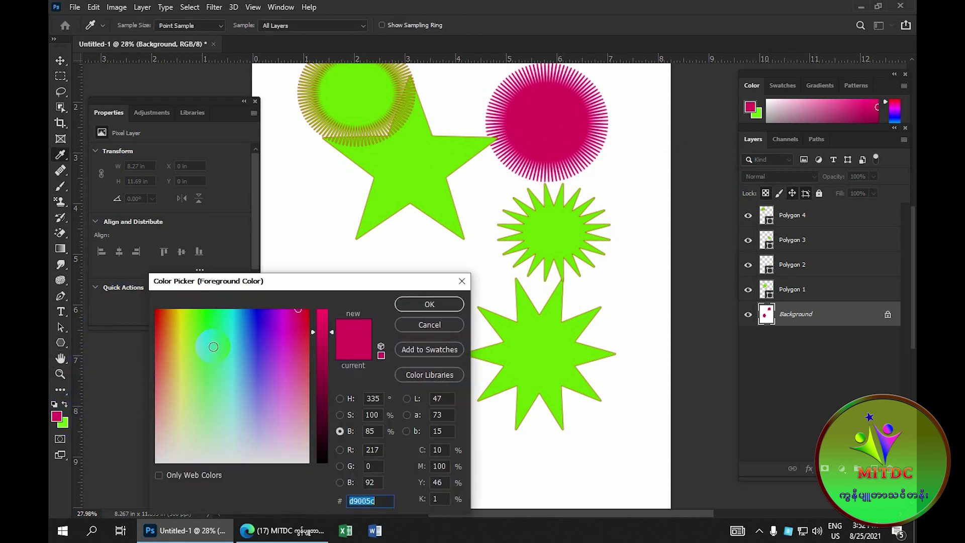
left_click_drag(213, 347, 259, 327)
left_click(429, 304)
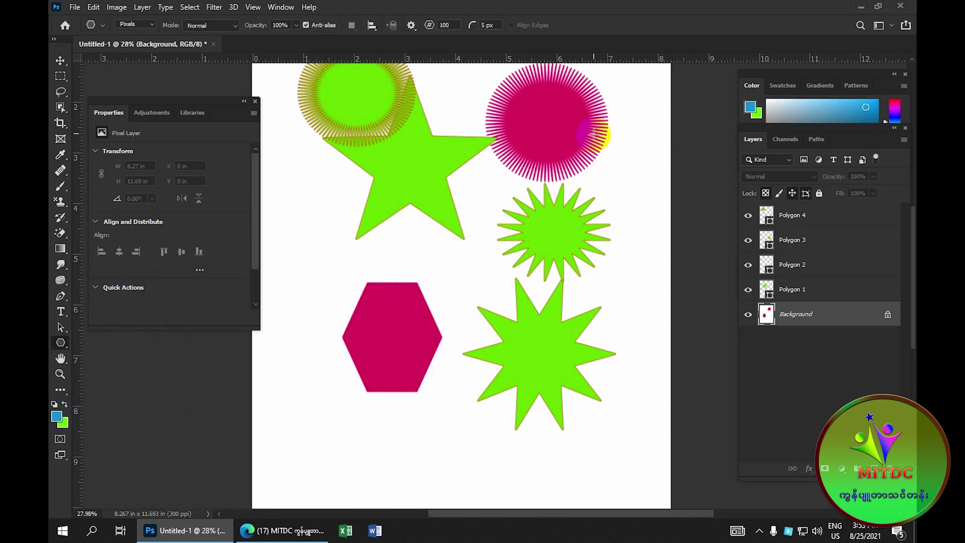
Step: Paint a small light-blue starburst below the five-point star and check the Path Options
left_click_drag(305, 226, 362, 270)
scroll(324, 244, "up", 3)
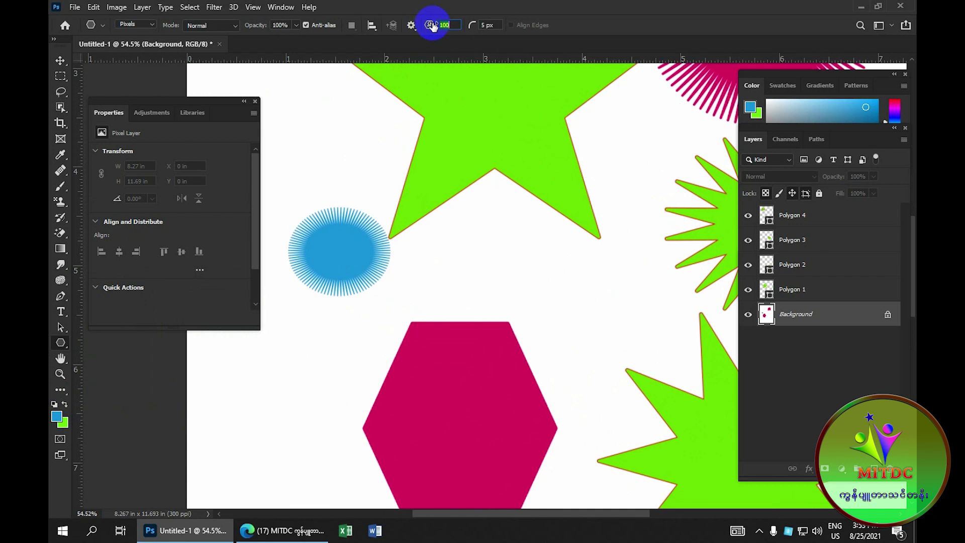
left_click(419, 28)
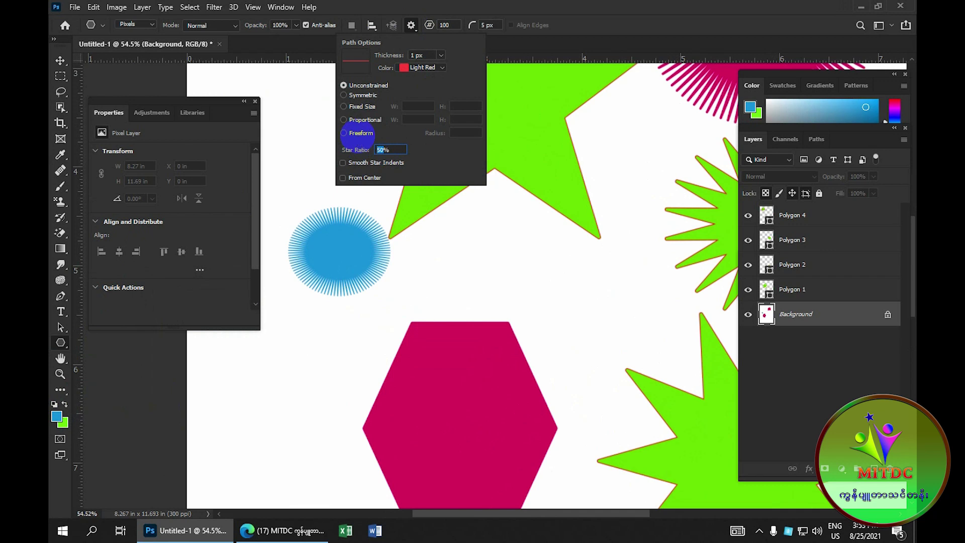
left_click(360, 137)
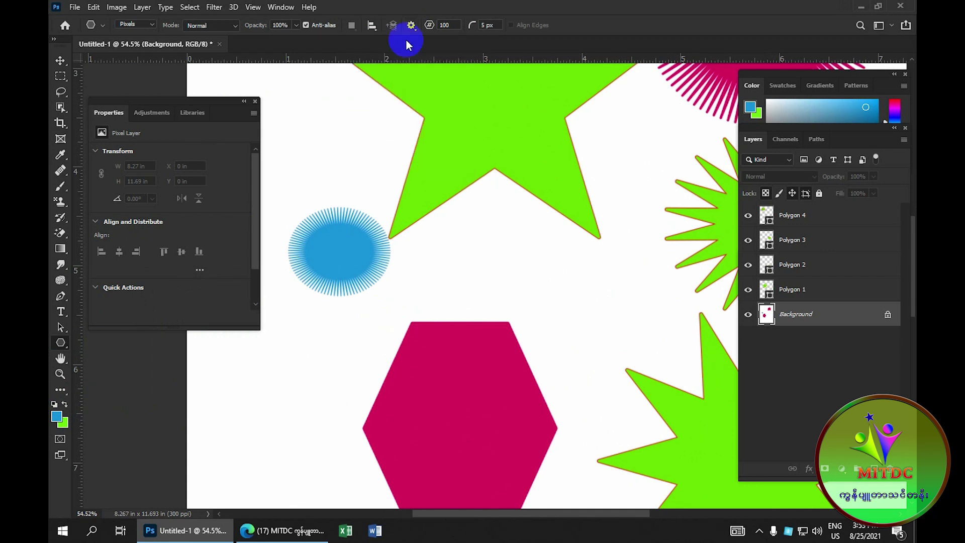
scroll(385, 193, "down", 5)
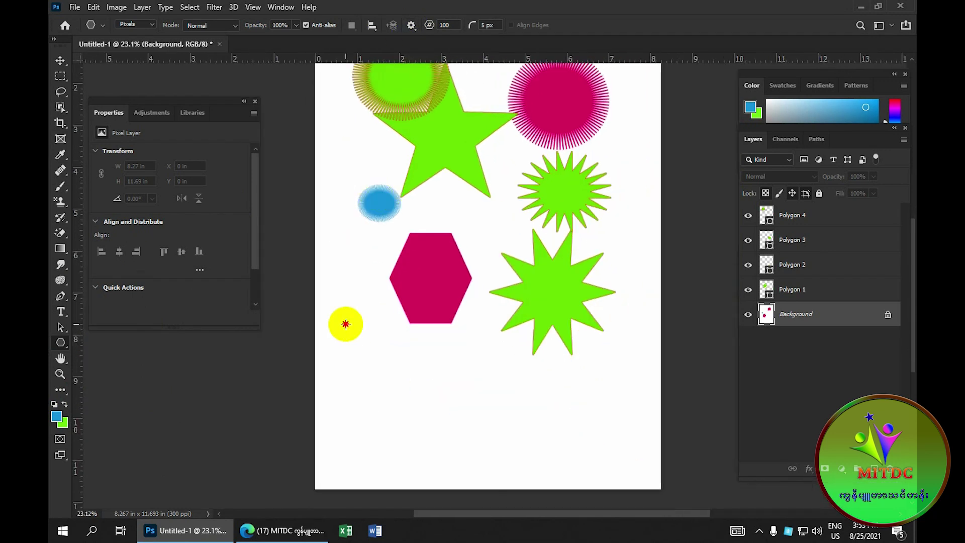
Step: Paint a large solid blue circle low on the page, below the hexagon
left_click_drag(345, 323, 467, 449)
scroll(413, 394, "up", 3)
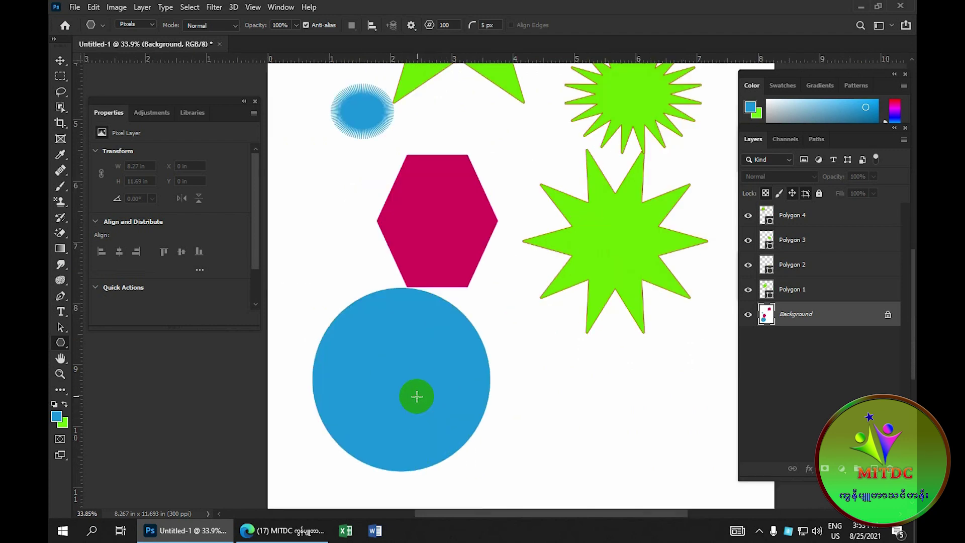
scroll(417, 396, "up", 2)
scroll(417, 396, "down", 1)
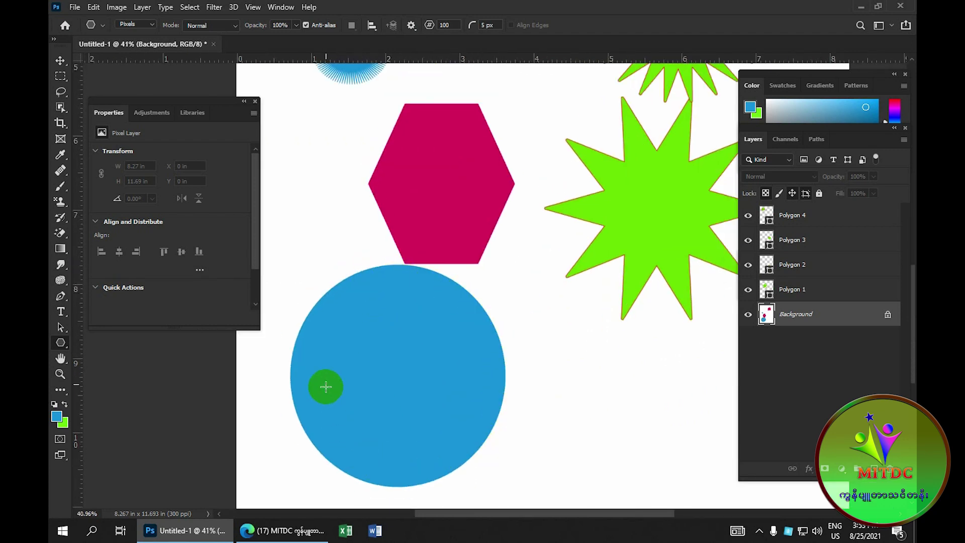
scroll(445, 264, "down", 2)
scroll(448, 261, "down", 3)
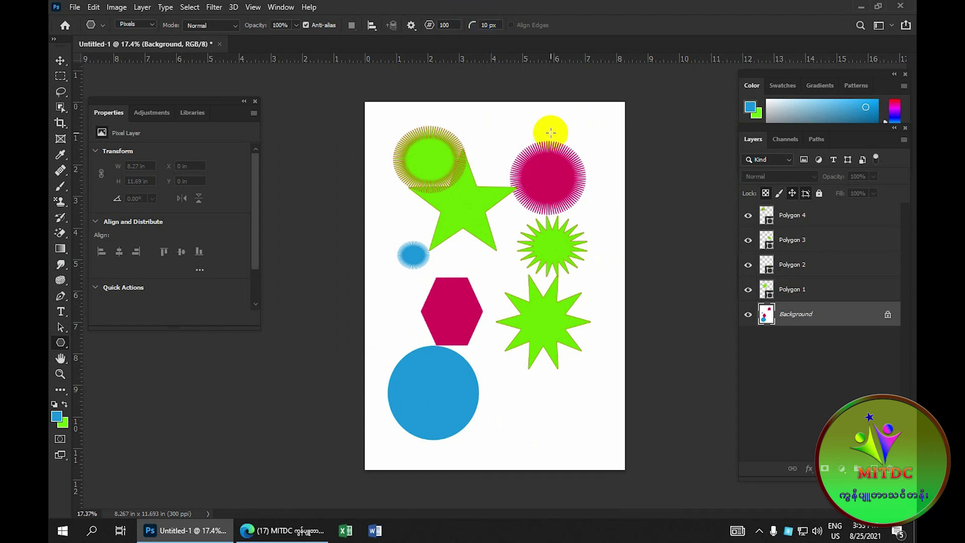
scroll(469, 203, "up", 2)
scroll(485, 295, "down", 3)
scroll(481, 131, "down", 1)
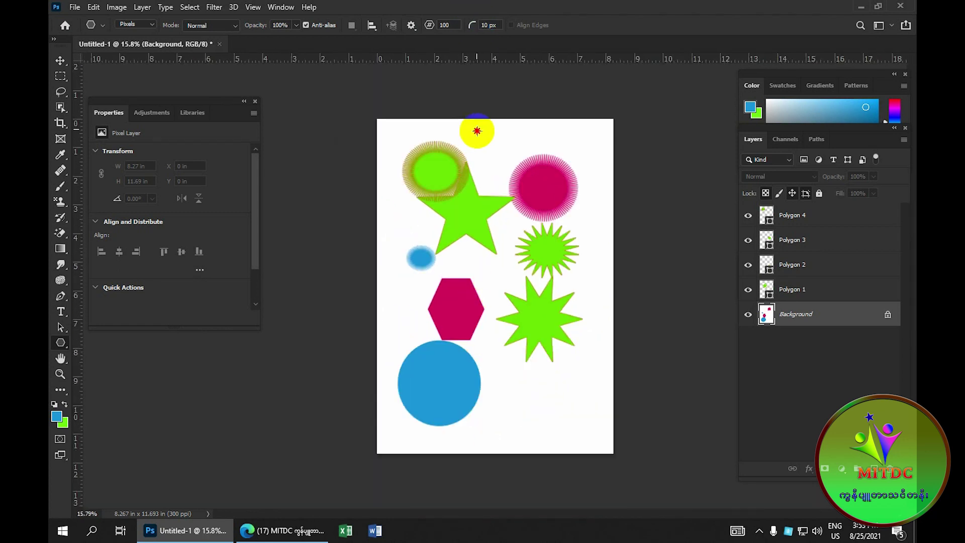
Step: Paint a small blue circle at the page's top centre between the starbursts
left_click_drag(477, 131, 509, 162)
scroll(499, 151, "up", 1)
scroll(499, 151, "up", 1)
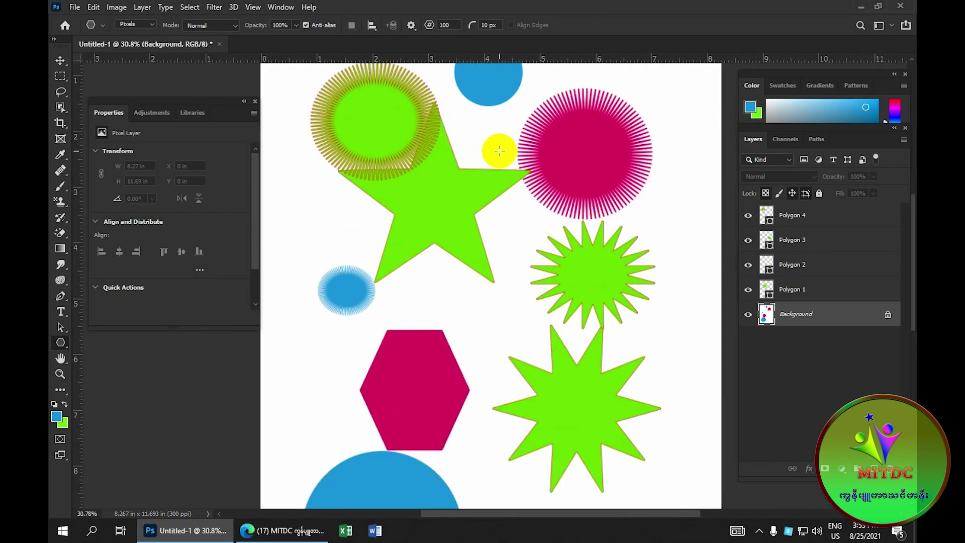
scroll(499, 151, "up", 1)
scroll(498, 146, "up", 1)
scroll(497, 145, "down", 1)
scroll(493, 144, "down", 2)
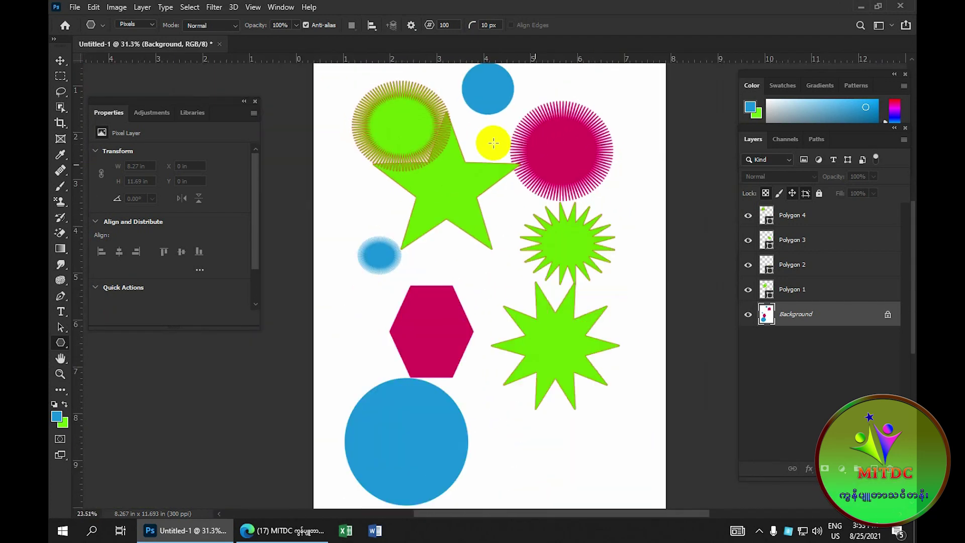
scroll(493, 144, "down", 2)
mouse_move(489, 126)
left_mouse_down()
mouse_move(463, 160)
mouse_move(493, 142)
left_mouse_up()
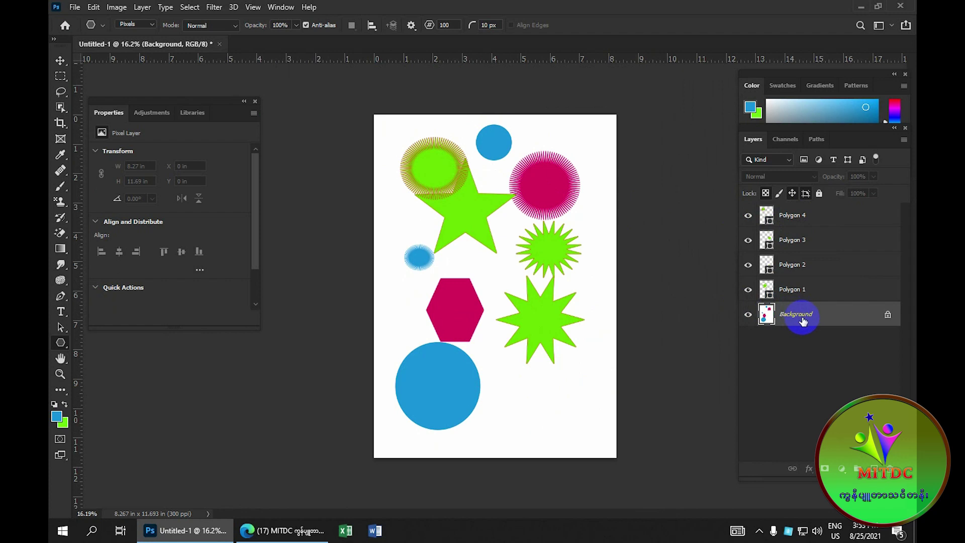
Step: Select layers Polygon 1 through Polygon 4 and delete them all
left_click(791, 290)
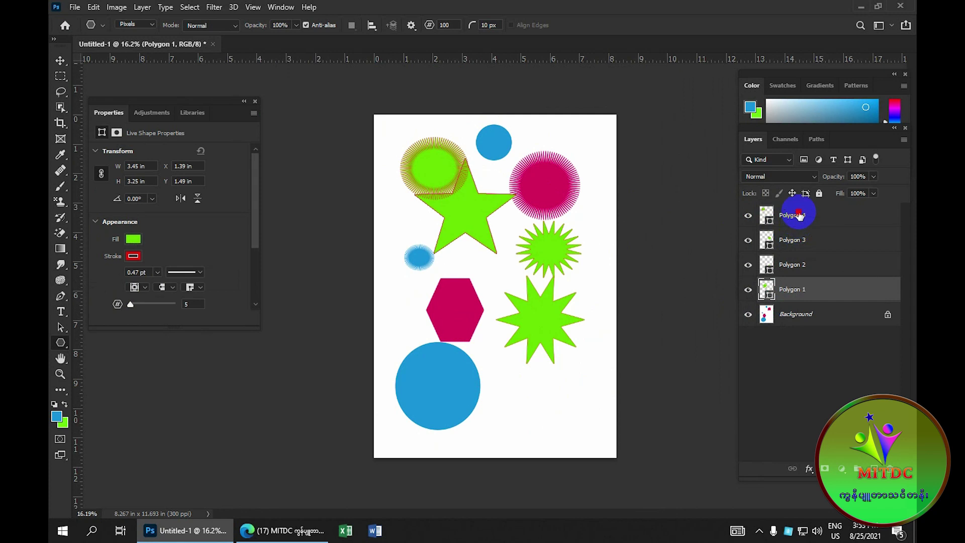
left_click(799, 216, "shift")
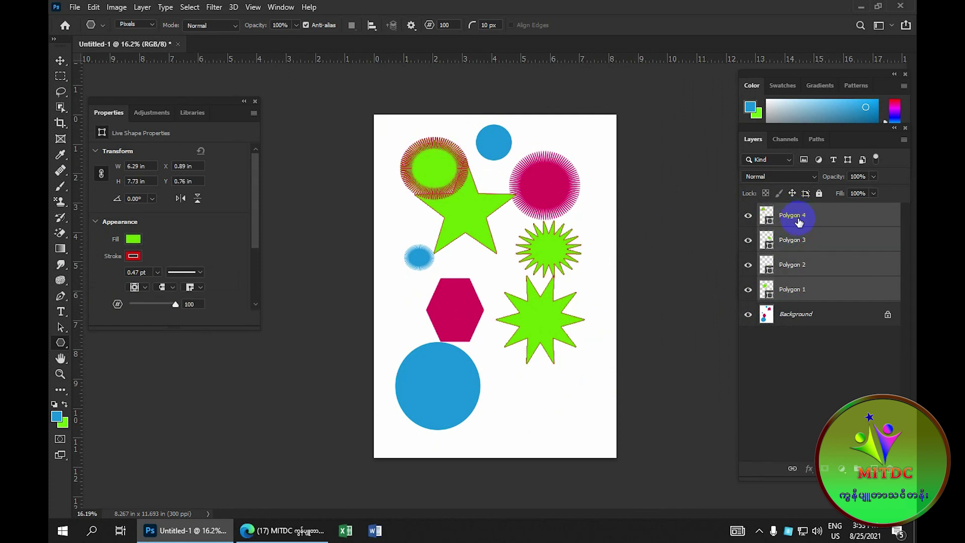
key("Delete")
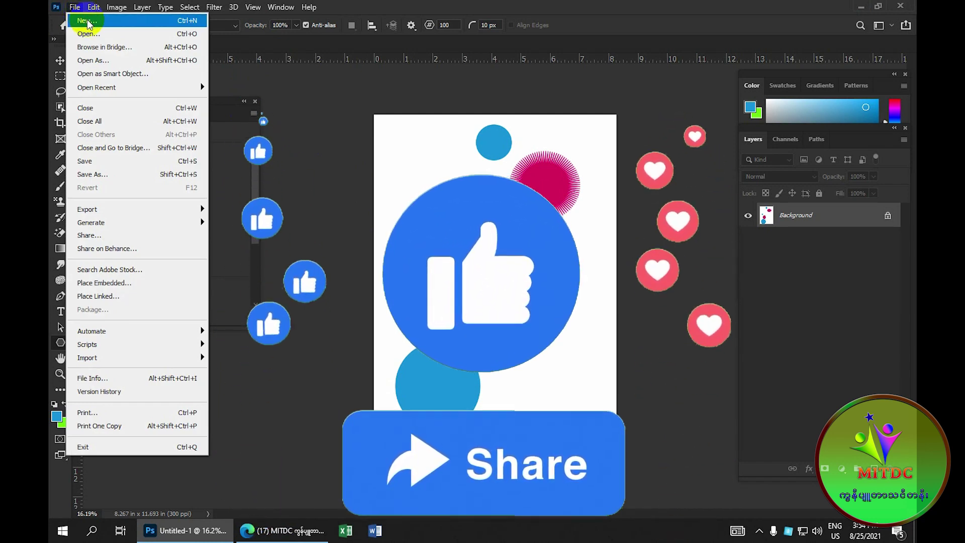
Step: Create a new Print-preset A4 document (8.27 × 11.69 in, 300 ppi) with units in inches
left_click(91, 22)
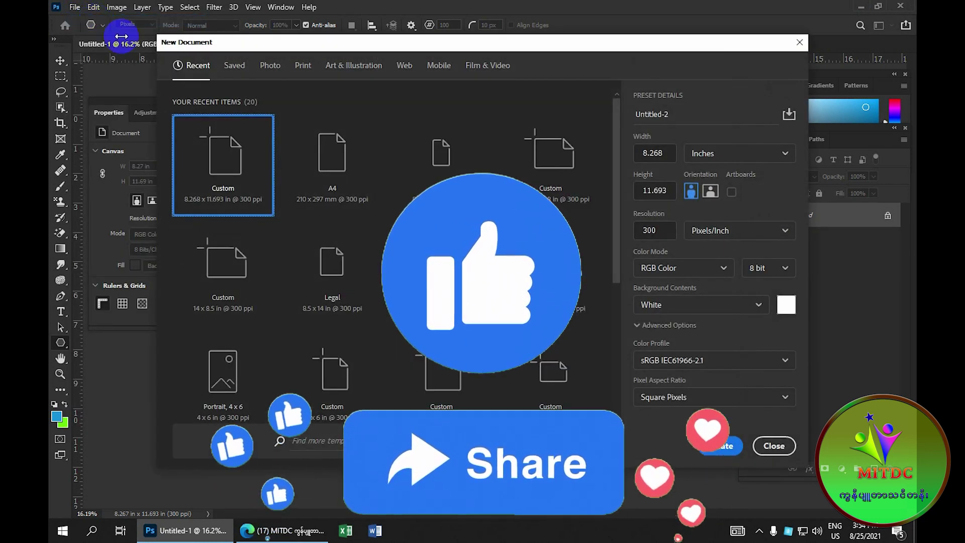
left_click(304, 66)
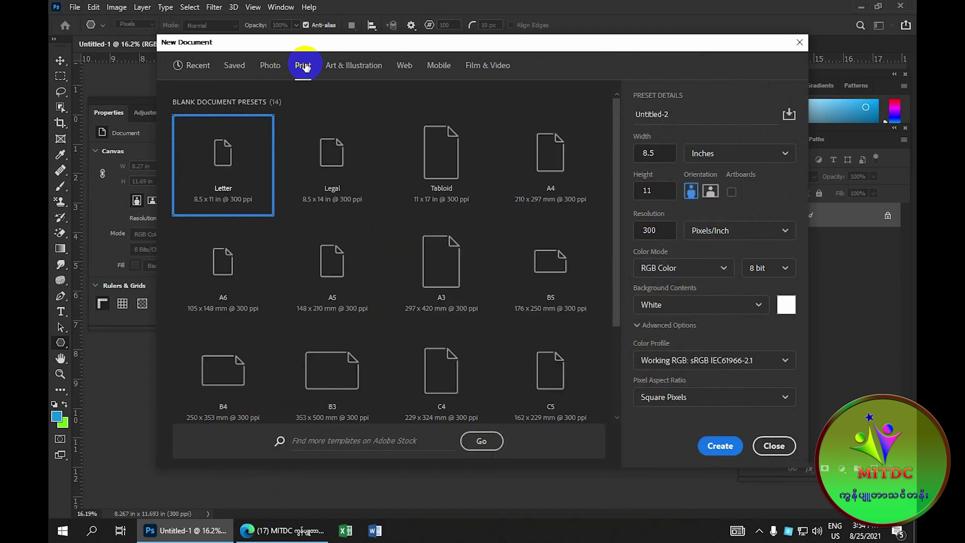
left_click(553, 179)
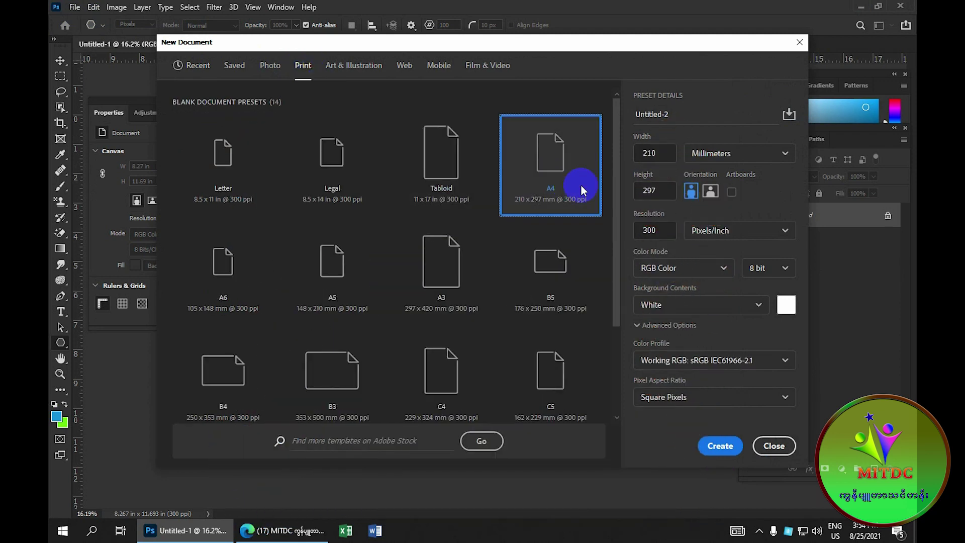
left_click(786, 155)
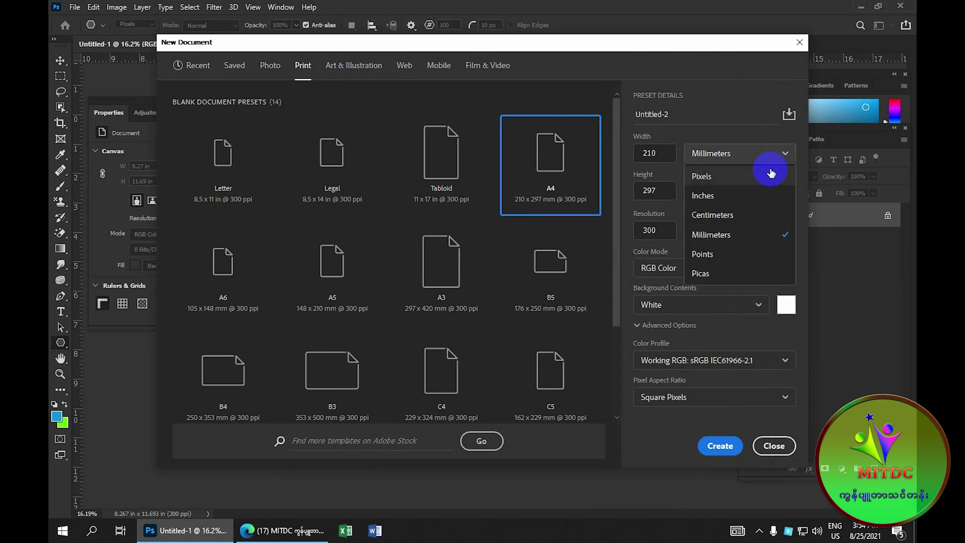
left_click(751, 197)
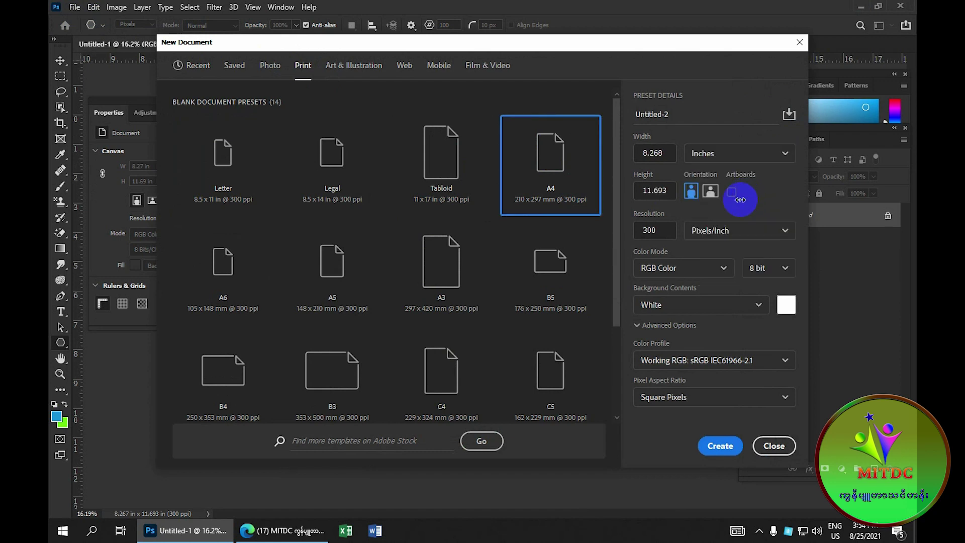
left_click(721, 447)
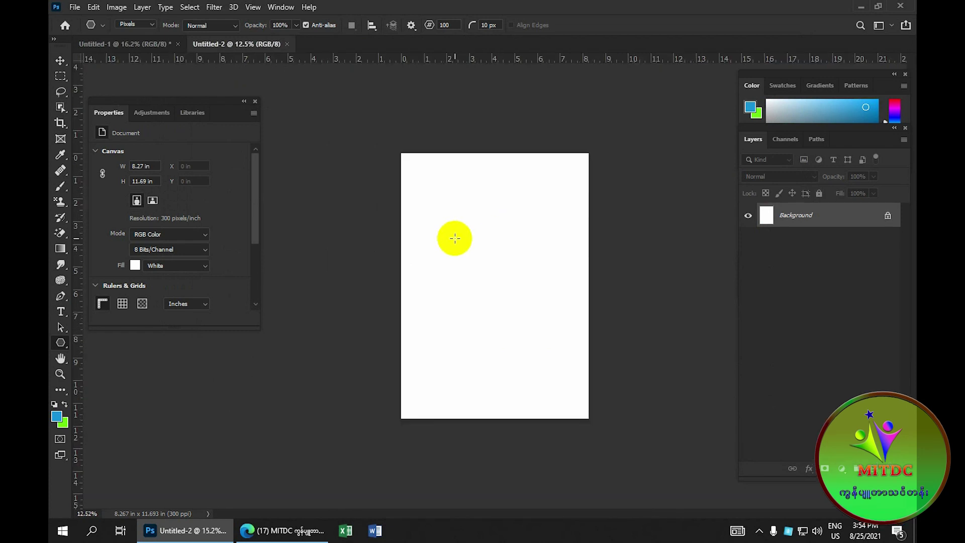
Step: Fit the page on screen, duplicate the Background layer, and select the Background copy
key("ctrl+0")
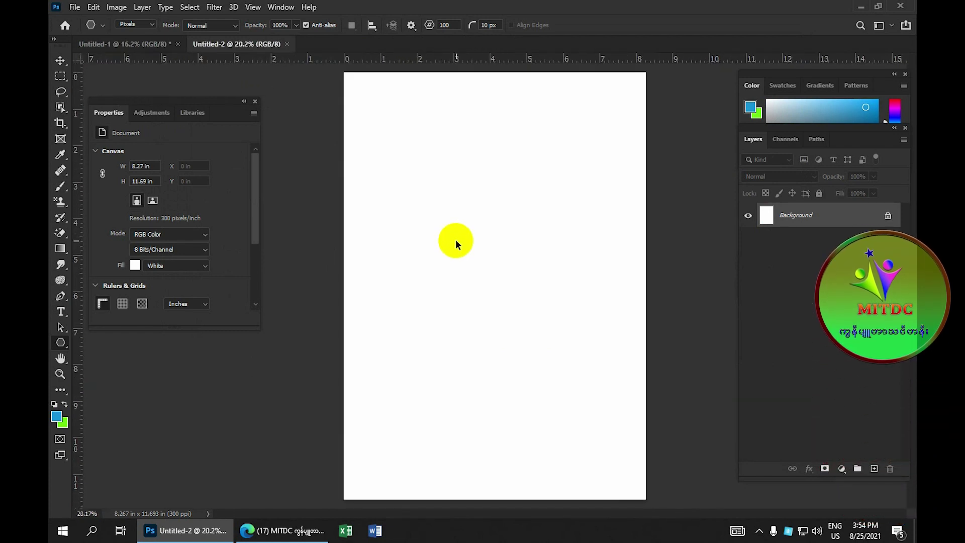
left_click(809, 214)
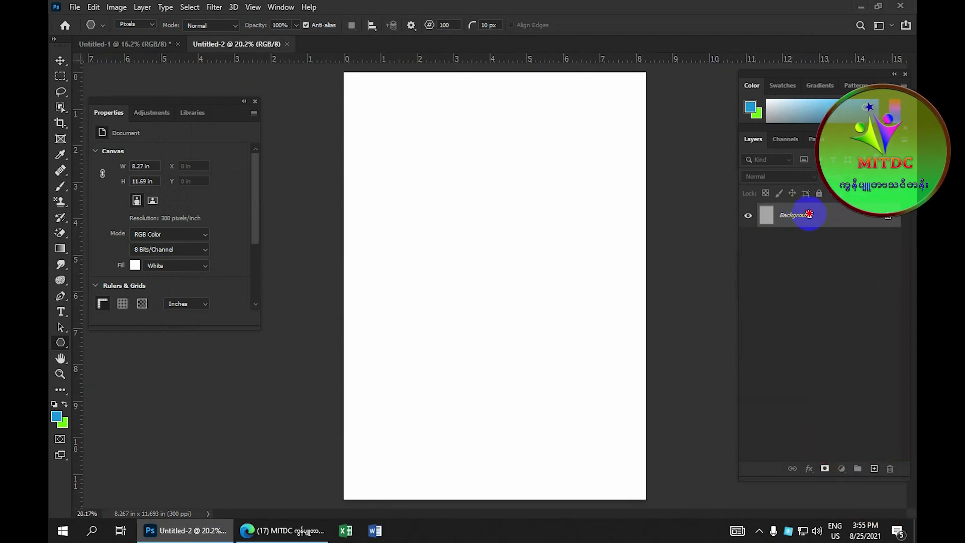
left_click_drag(809, 215, 878, 469)
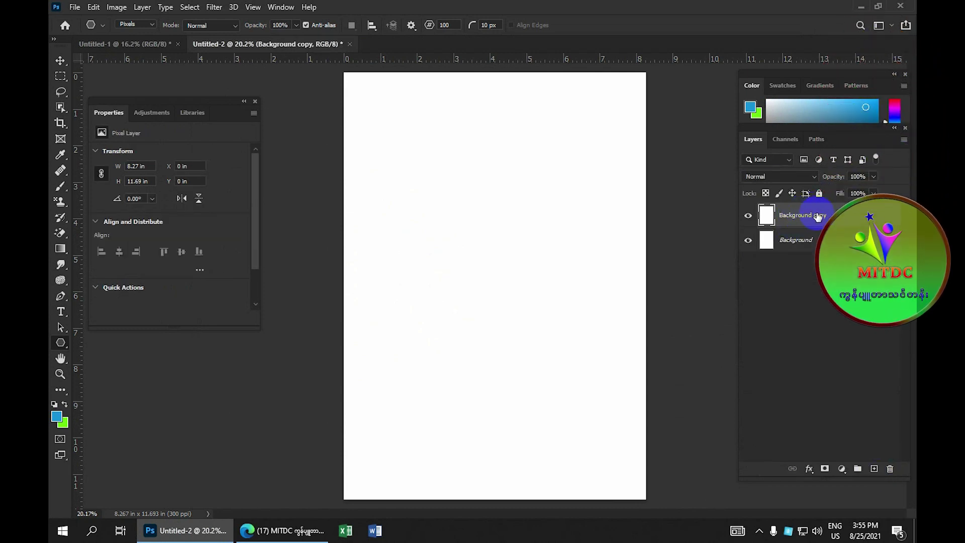
left_click(799, 221)
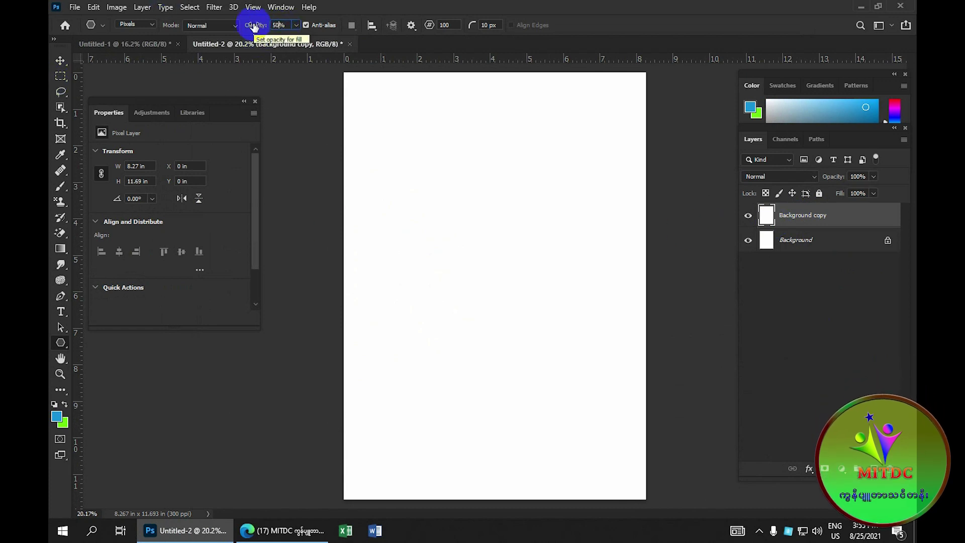
Step: Set the shape painting blend mode to Soft Light at 50% opacity
left_click(235, 25)
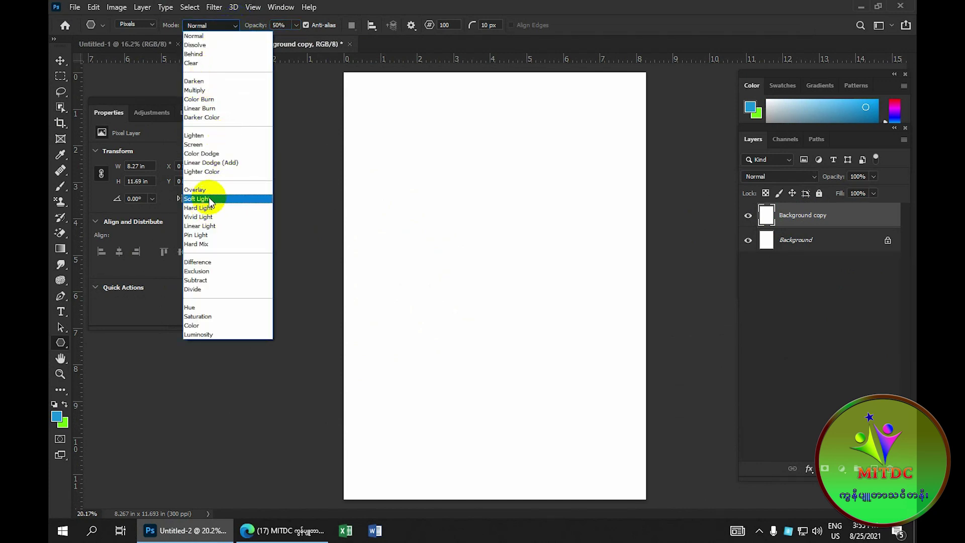
left_click(211, 200)
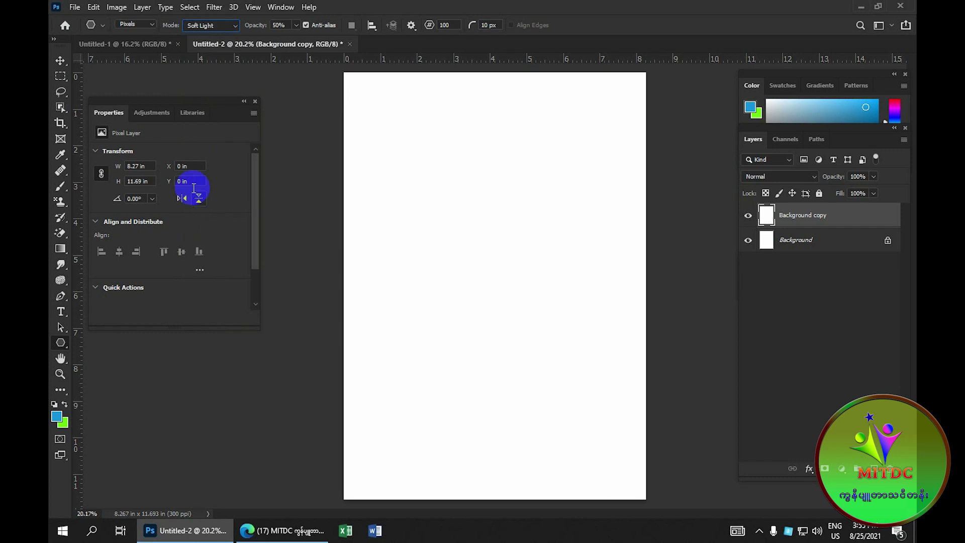
left_click(152, 24)
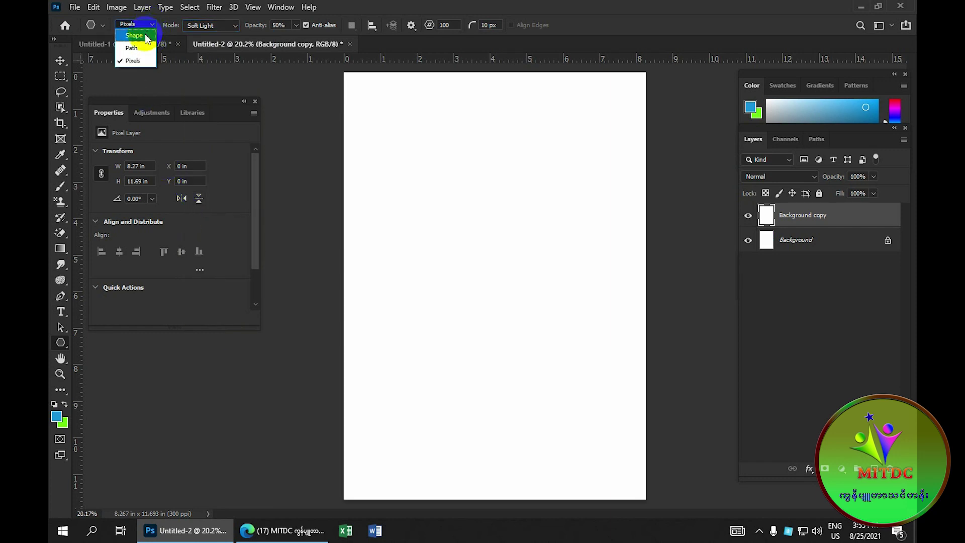
Step: Keep Pixels mode and set the foreground colour to red d90000
left_click(134, 61)
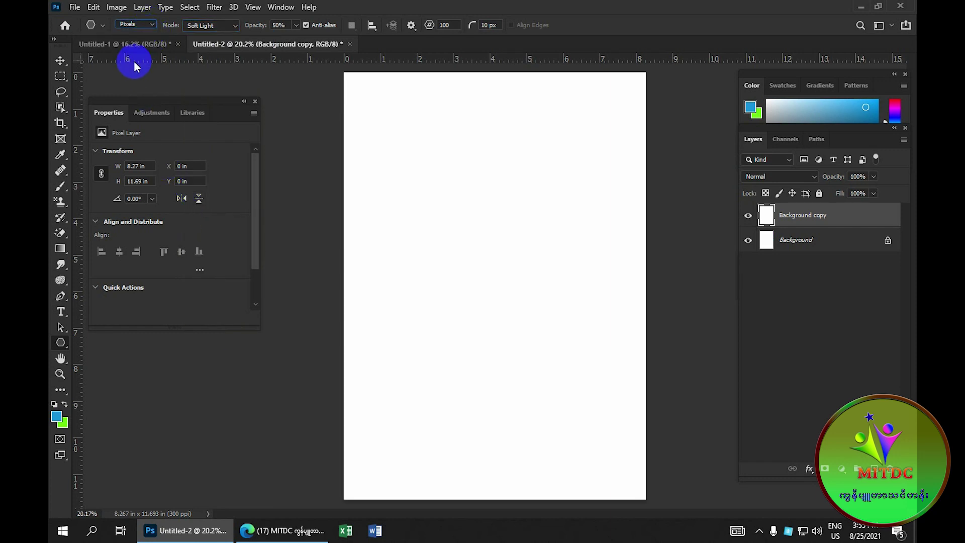
left_click(56, 417)
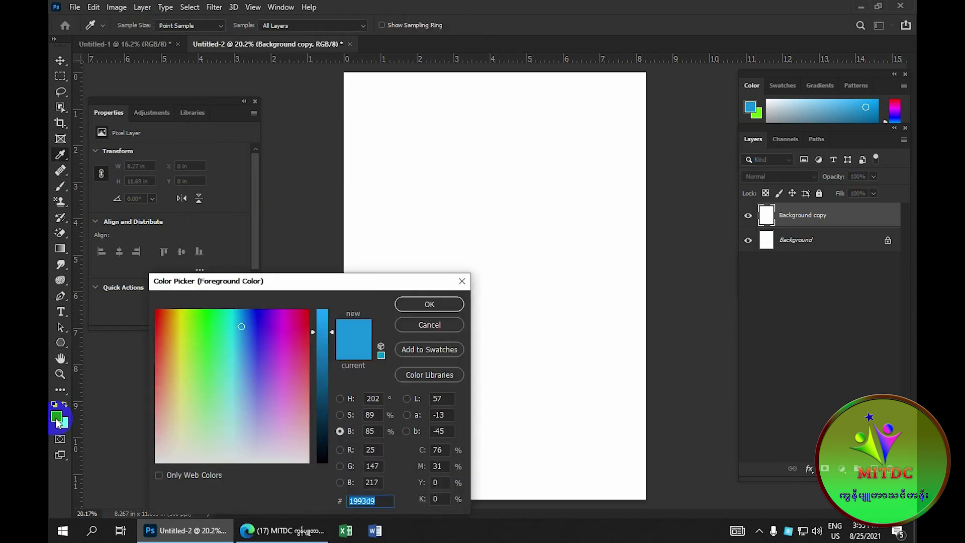
left_click_drag(162, 322, 147, 280)
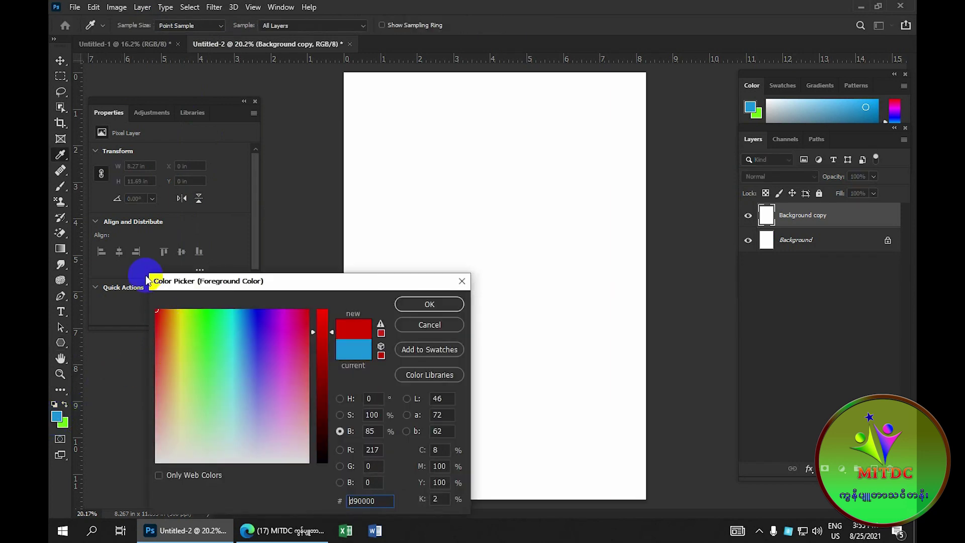
left_click(414, 304)
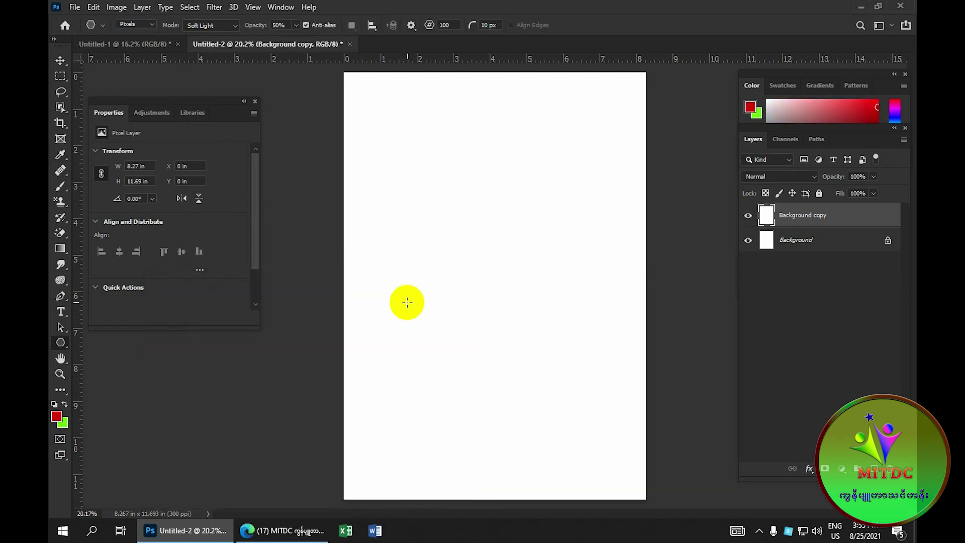
Step: Draw three faint Soft Light circles on the Background copy layer
left_click_drag(393, 159, 511, 271)
scroll(499, 264, "up", 1)
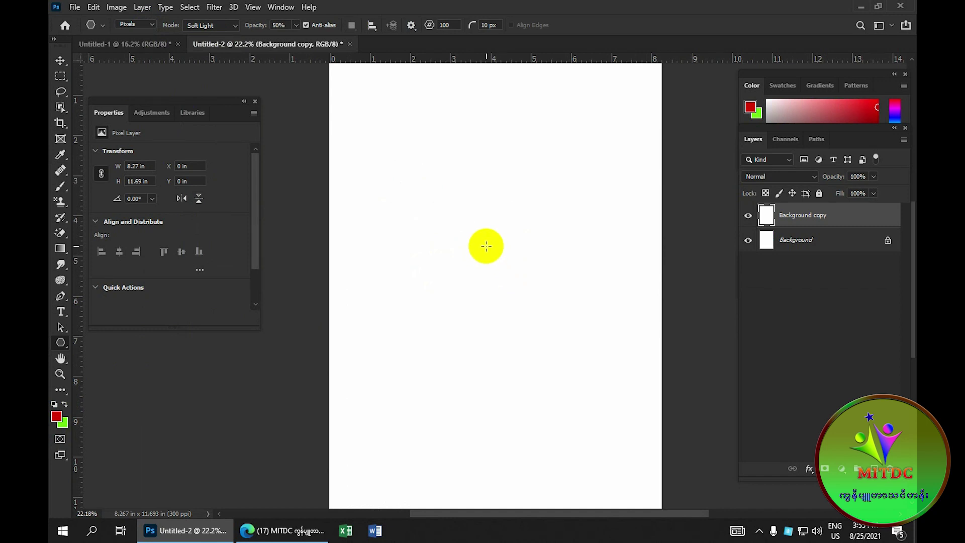
left_click_drag(398, 105, 462, 196)
left_click_drag(365, 138, 411, 175)
Step: Switch to Normal mode, paint a semi-transparent red circle upper left, and restore 100% opacity
left_click(234, 26)
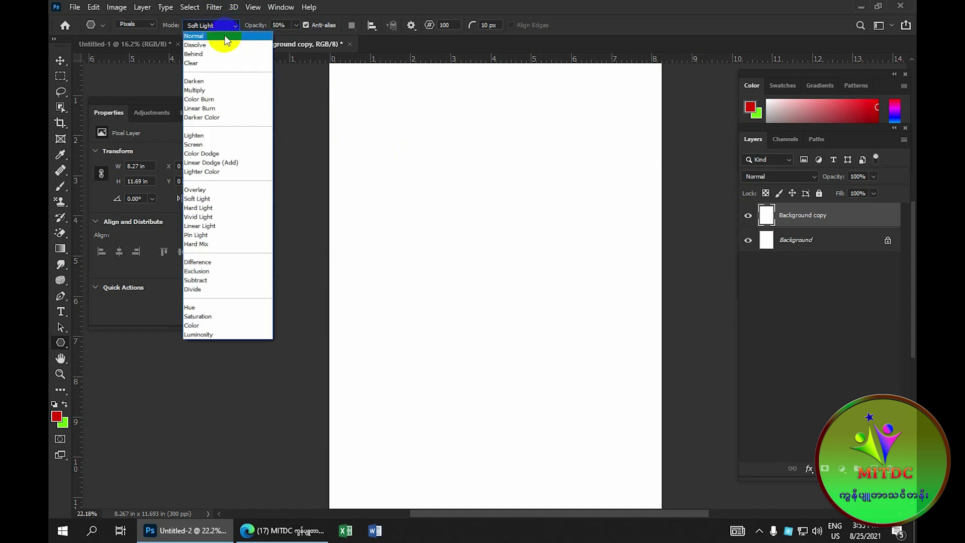
left_click_drag(395, 140, 482, 223)
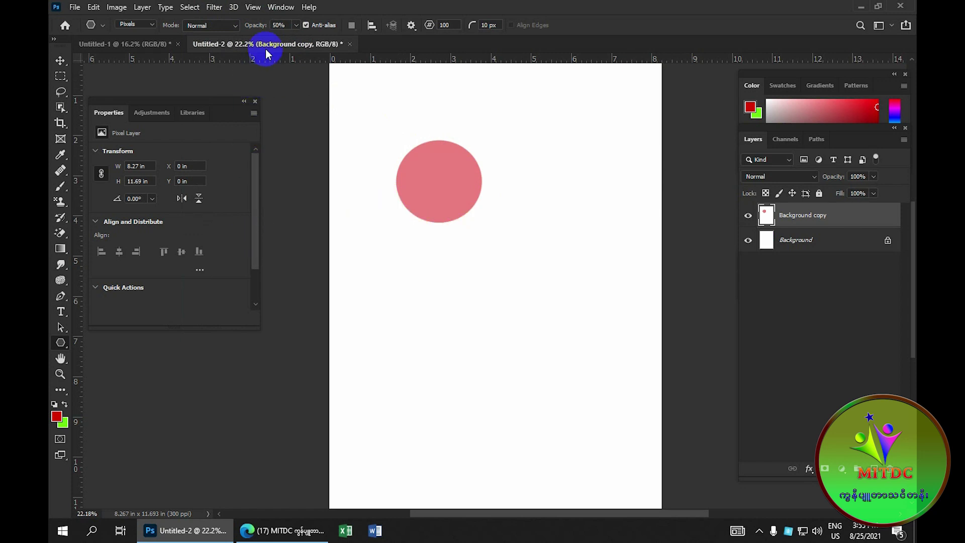
left_click(398, 181)
left_click(235, 25)
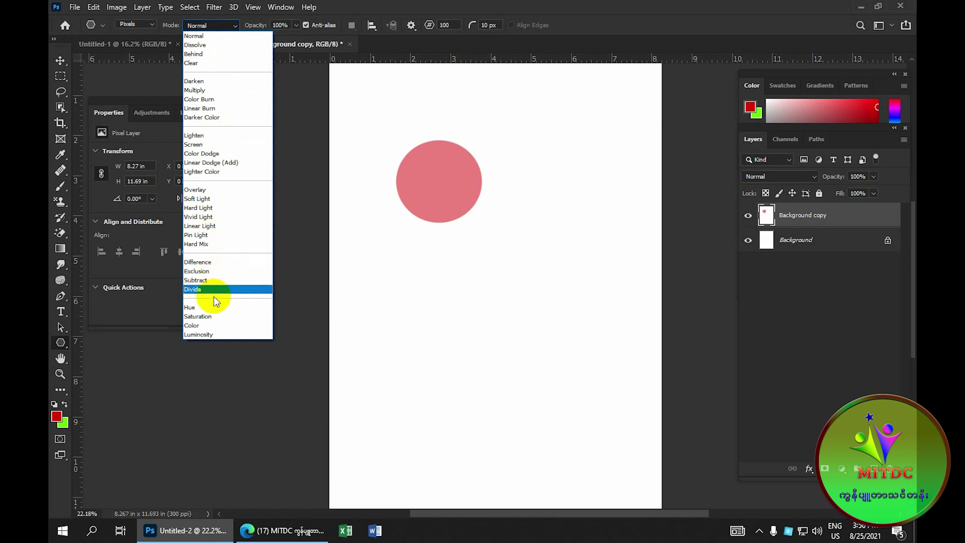
Step: Try ellipses in Color mode, then paint a solid red circle overlapping the pink one in Normal
left_click(204, 326)
left_click_drag(395, 233, 508, 356)
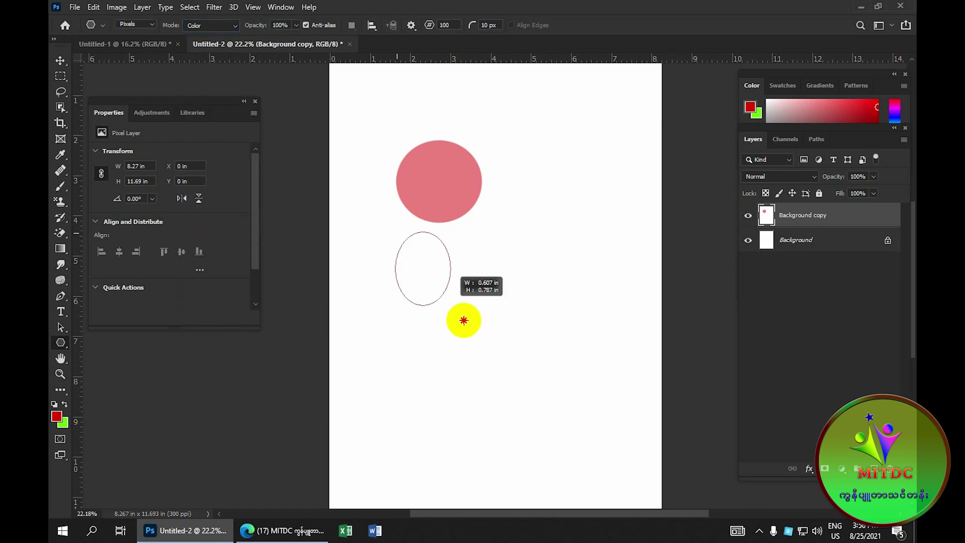
left_click_drag(379, 233, 486, 336)
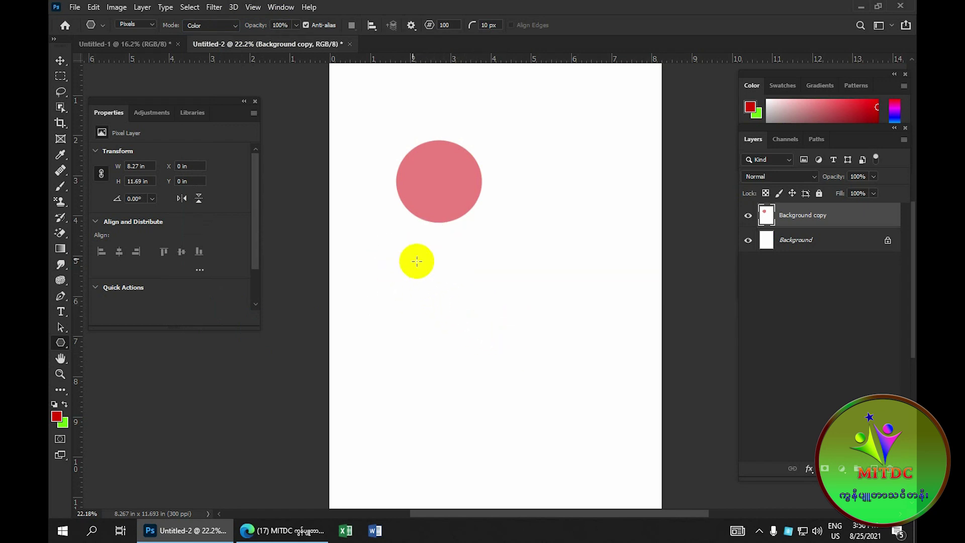
left_click_drag(398, 245, 499, 350)
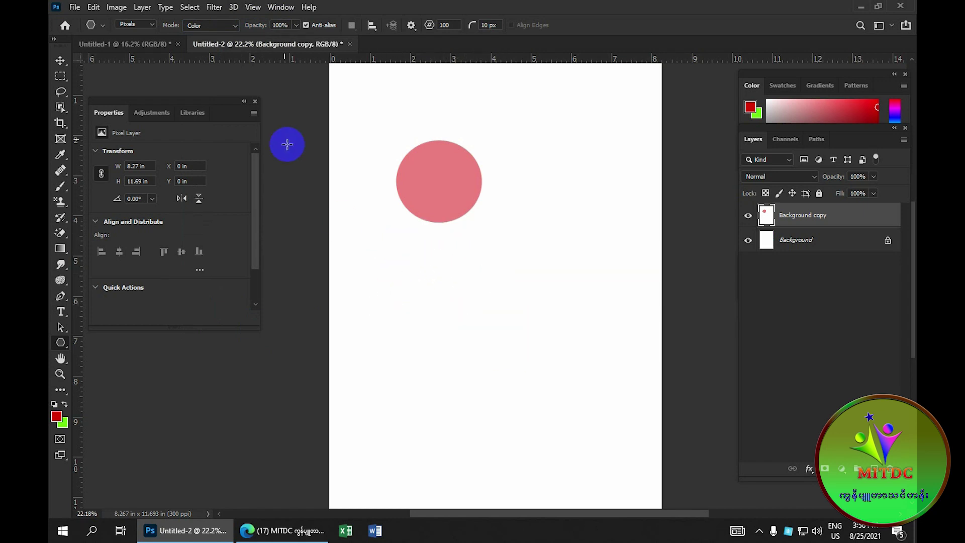
left_click(235, 26)
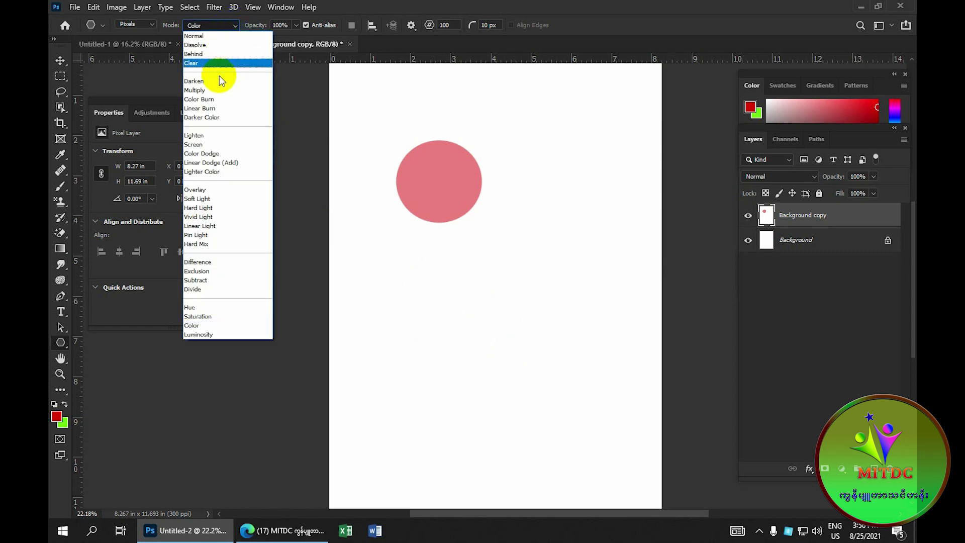
left_click(211, 36)
left_click_drag(451, 104, 547, 191)
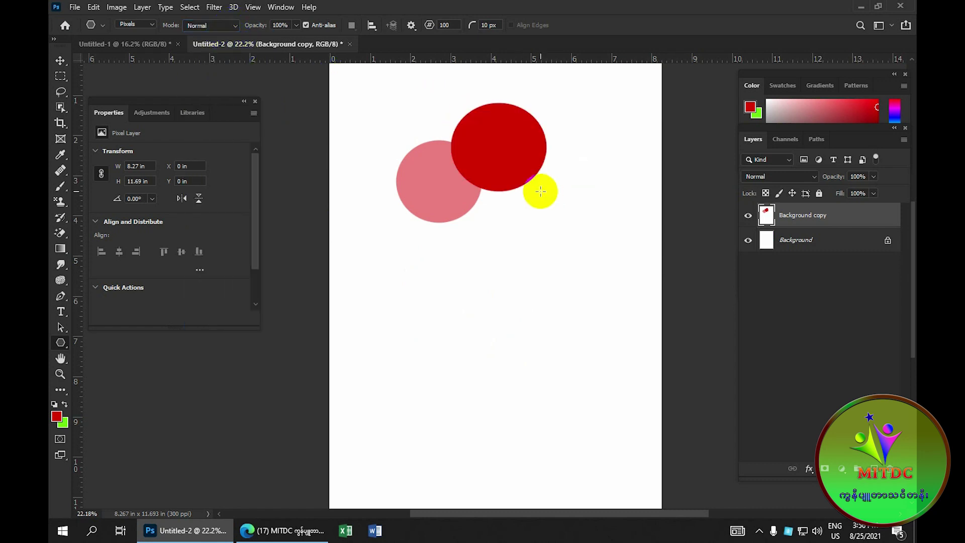
Step: Paint two red Multiply ellipses below-left and lower right, then reset the mode to Normal
left_click(235, 27)
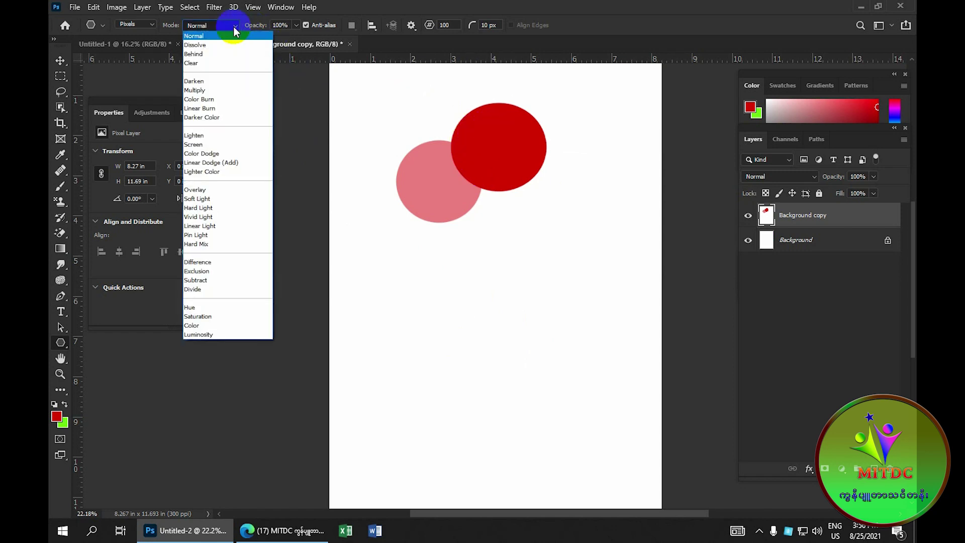
left_click(219, 90)
left_click_drag(371, 226, 453, 321)
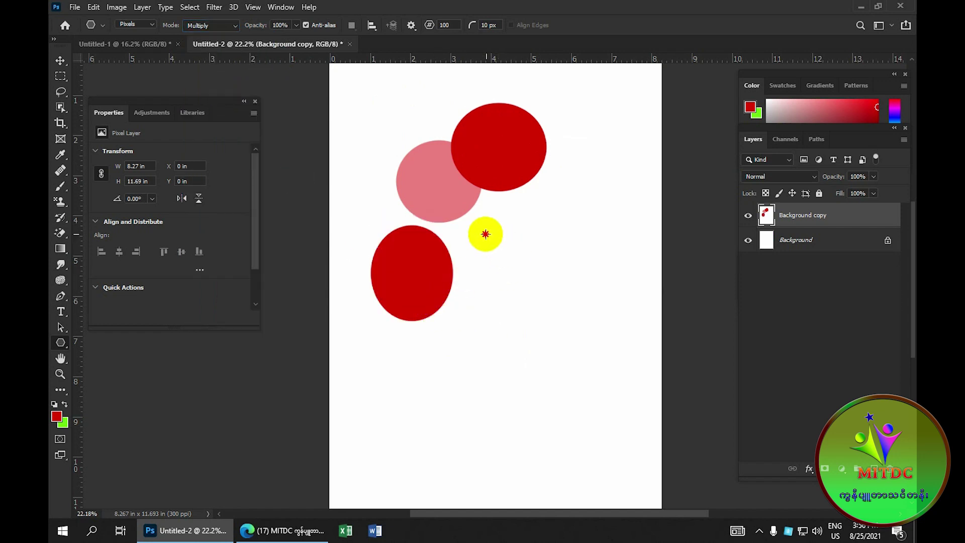
left_click_drag(486, 233, 556, 299)
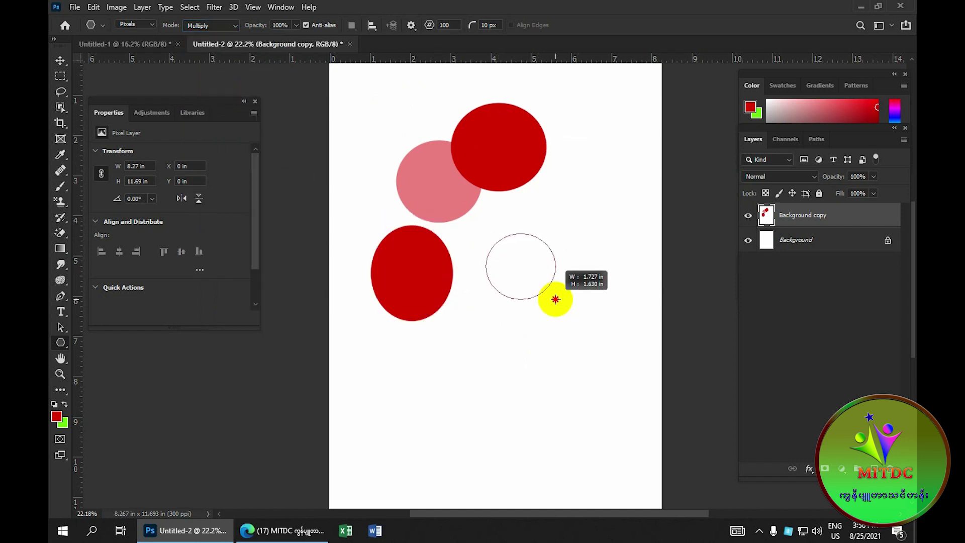
left_click(236, 25)
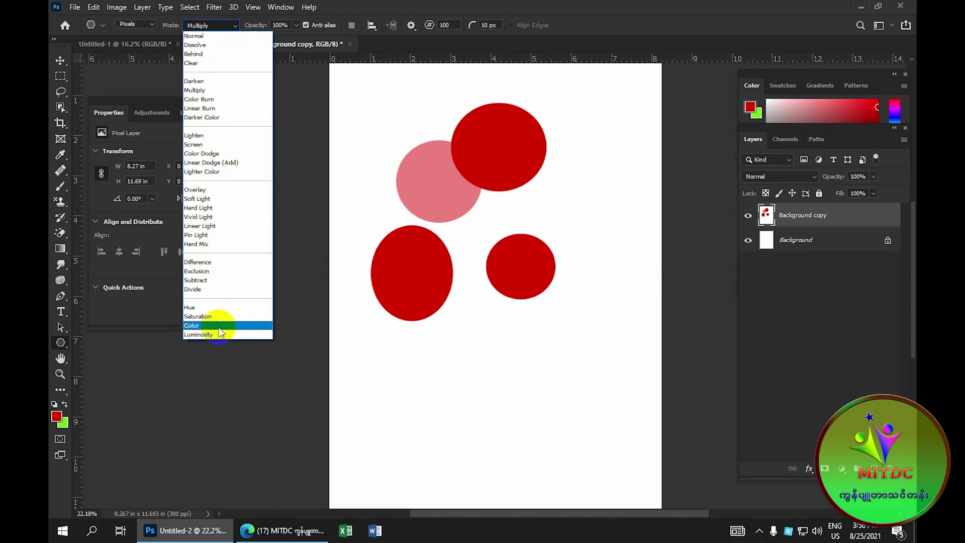
left_click(222, 37)
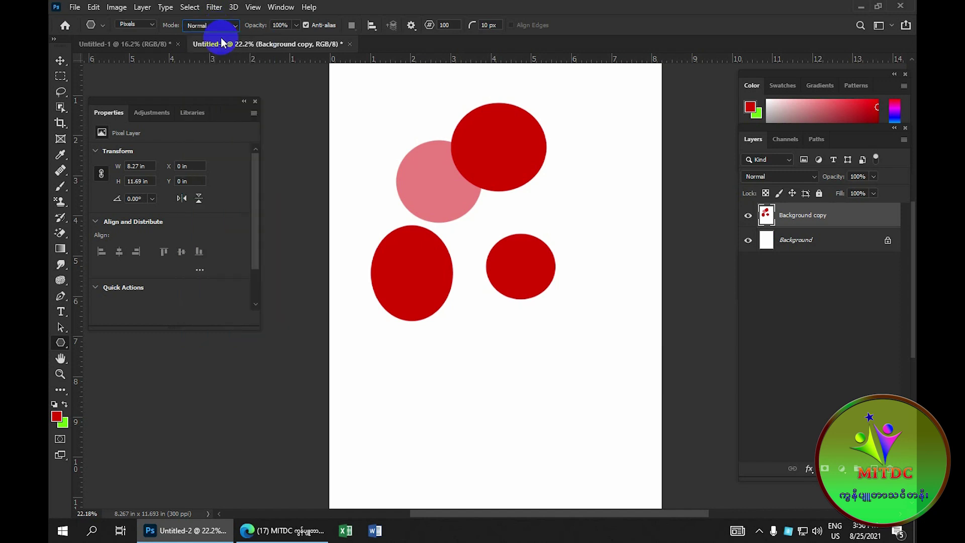
left_click(151, 24)
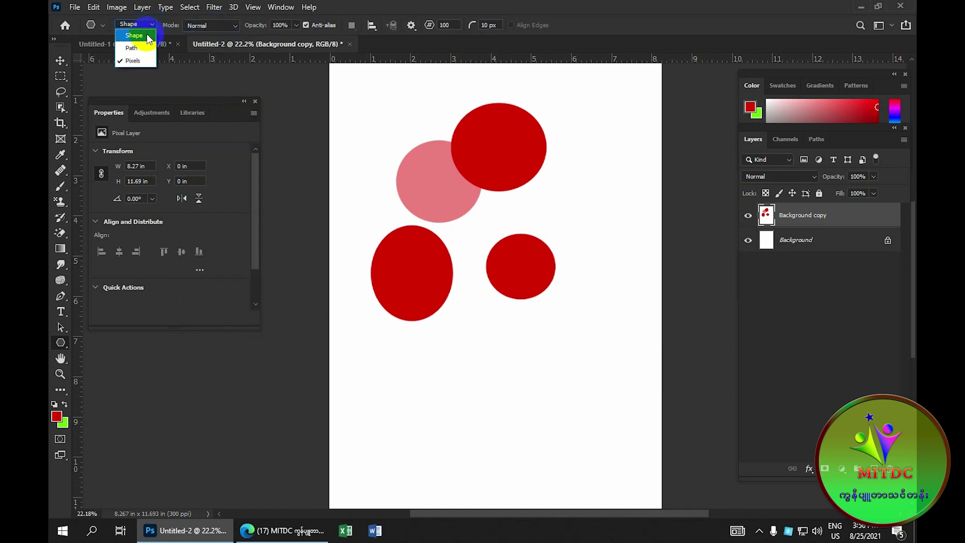
Step: Try Shape mode, return to Pixels, and paint a 70% opacity red ellipse at upper right
left_click(148, 36)
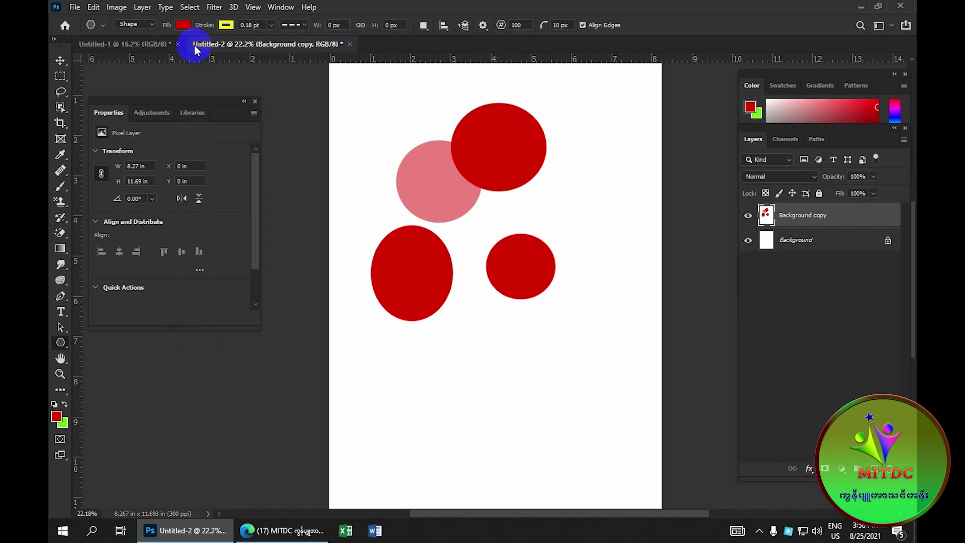
left_click(152, 26)
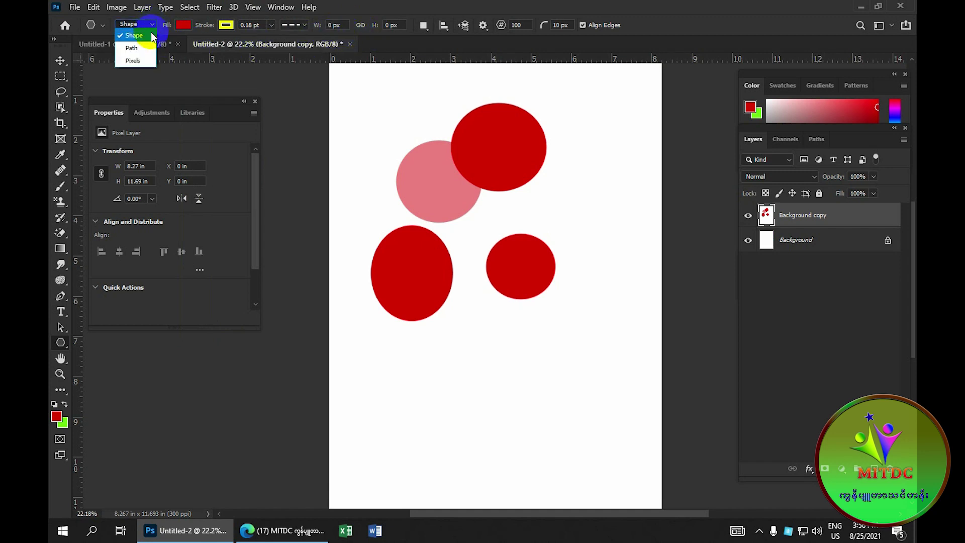
left_click(141, 61)
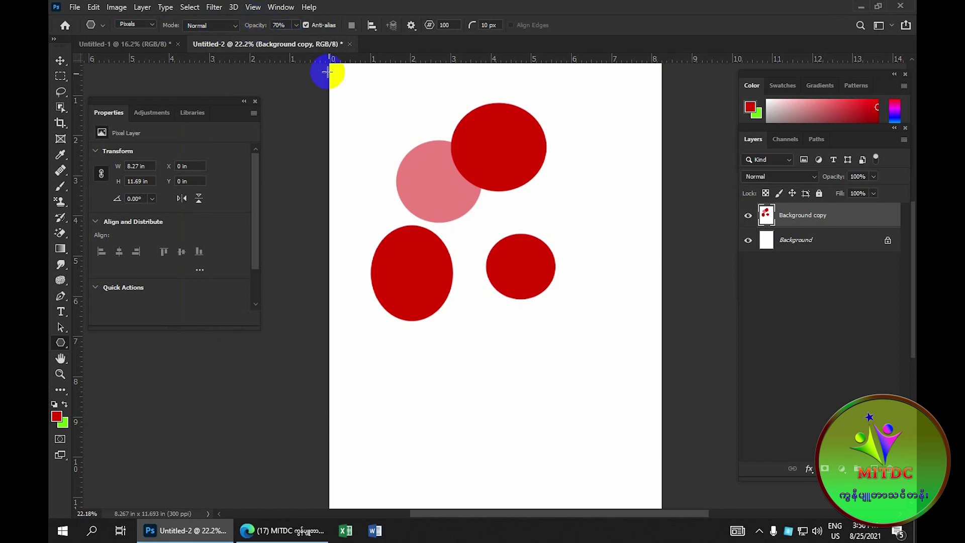
left_click_drag(554, 119, 654, 244)
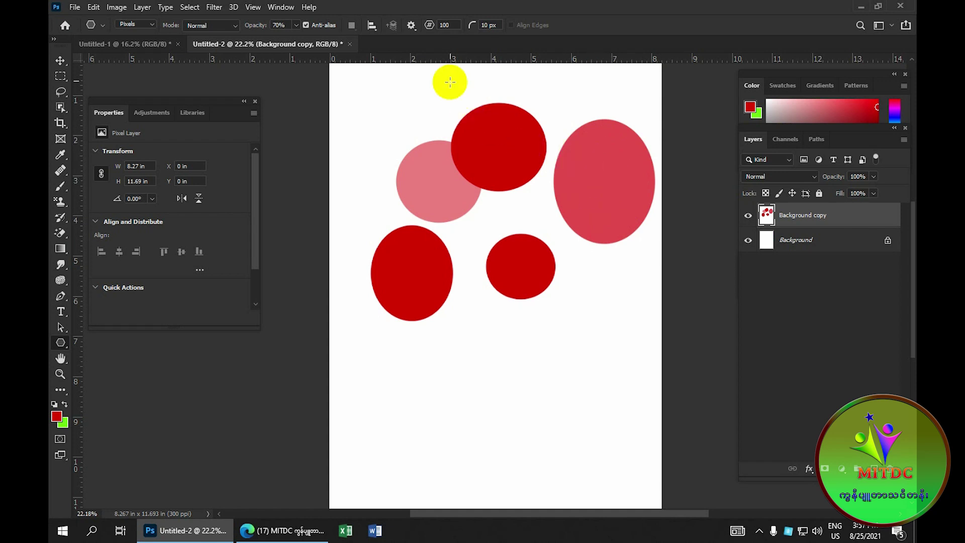
Step: Set polygon sides to 7 and draw a seven-sided polygon below the circles
double_click(451, 24)
type("7")
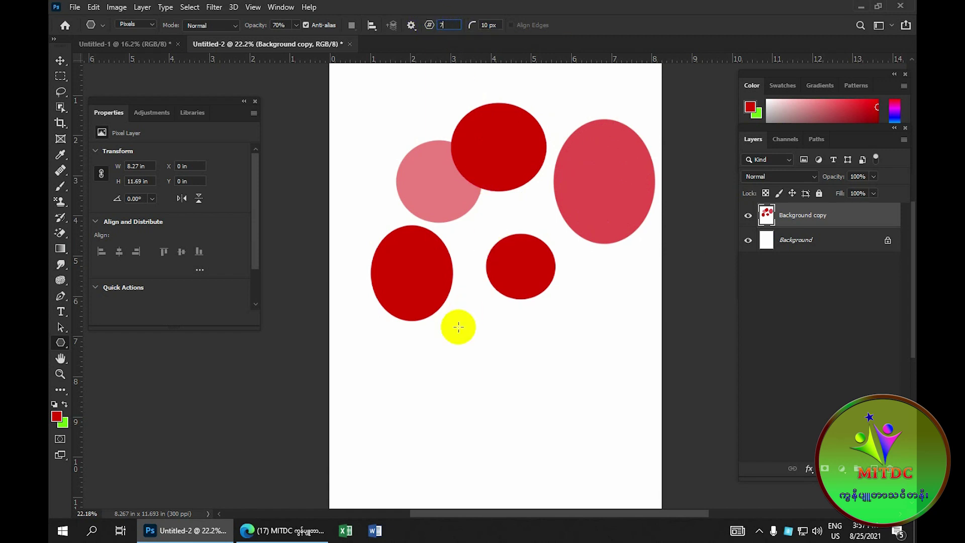
left_click_drag(458, 326, 542, 425)
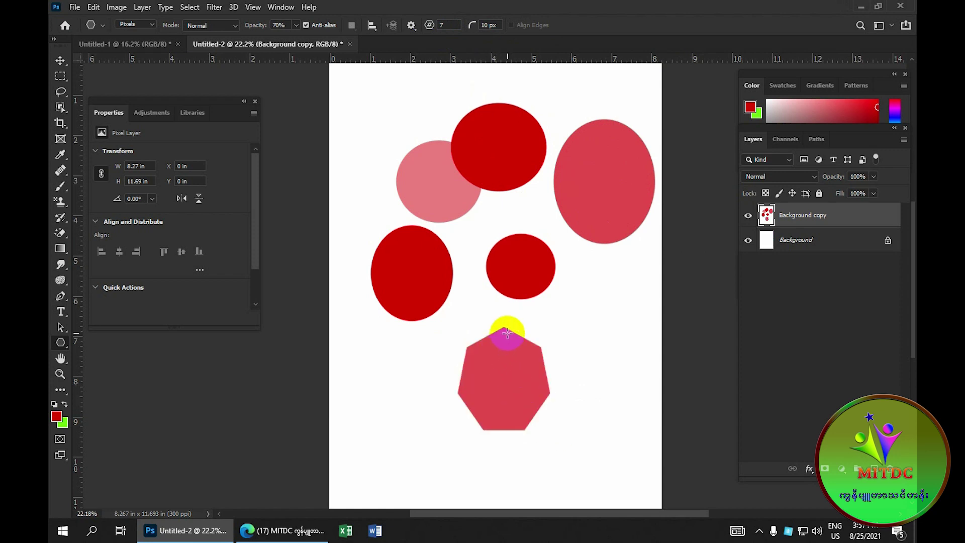
scroll(463, 216, "down", 2)
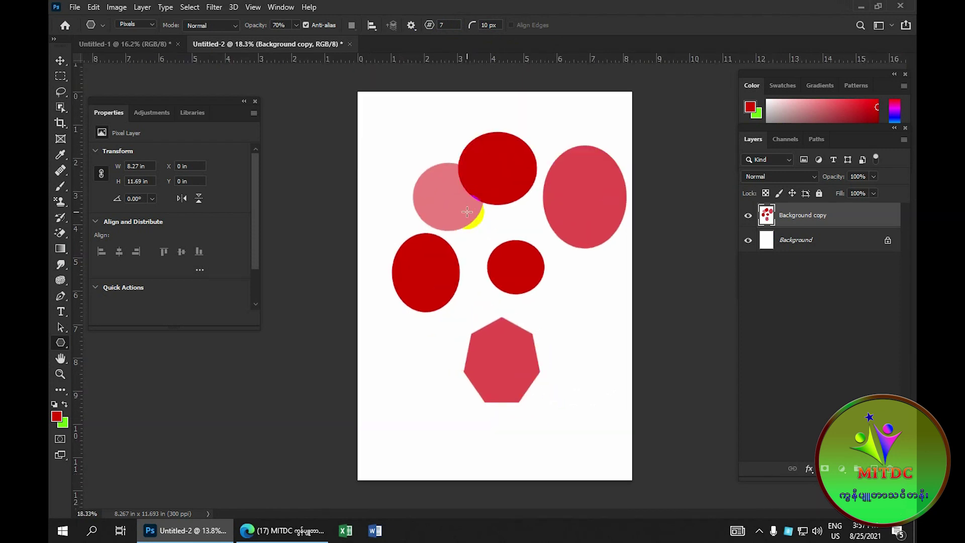
scroll(467, 212, "down", 1)
scroll(467, 212, "down", 1)
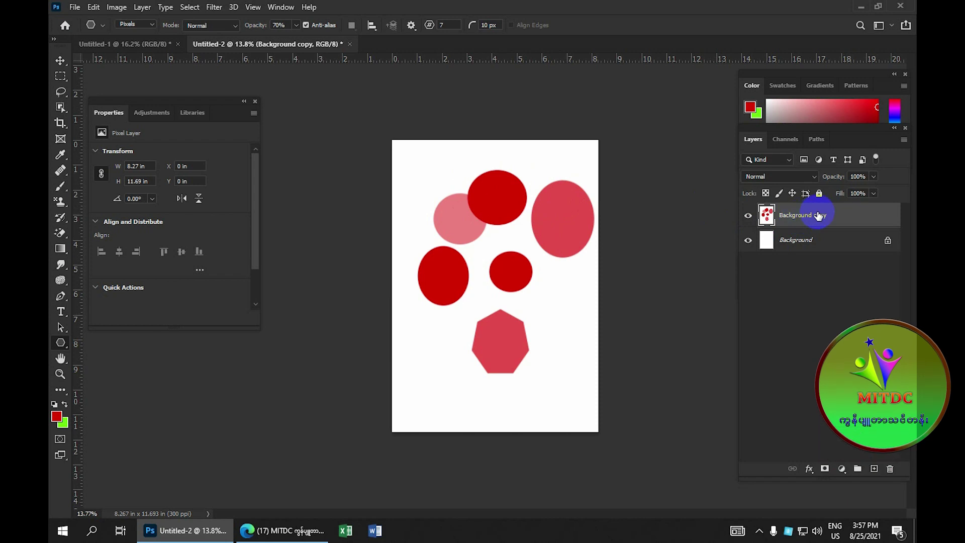
Step: Delete the painted Background copy layer and duplicate Background into a fresh empty copy
left_click_drag(826, 215, 894, 470)
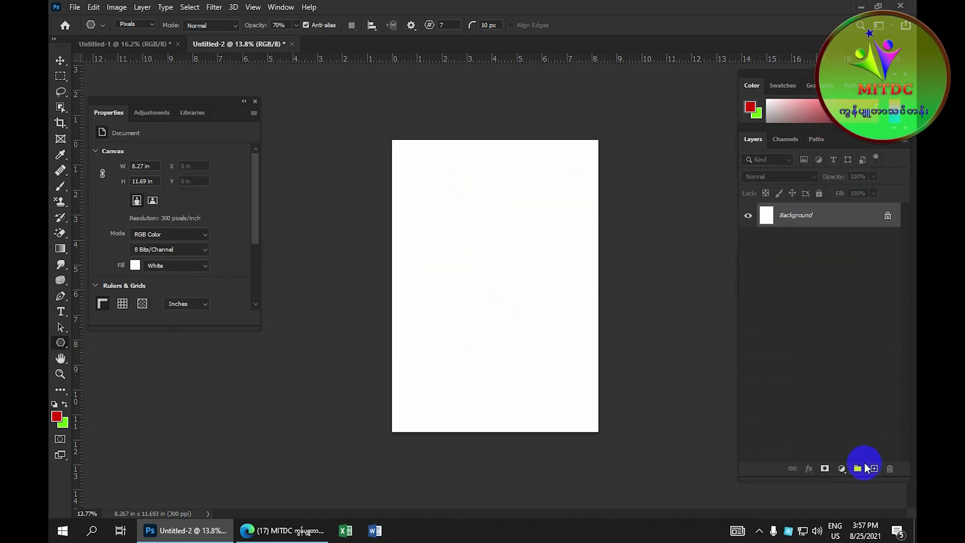
key("ctrl+plus")
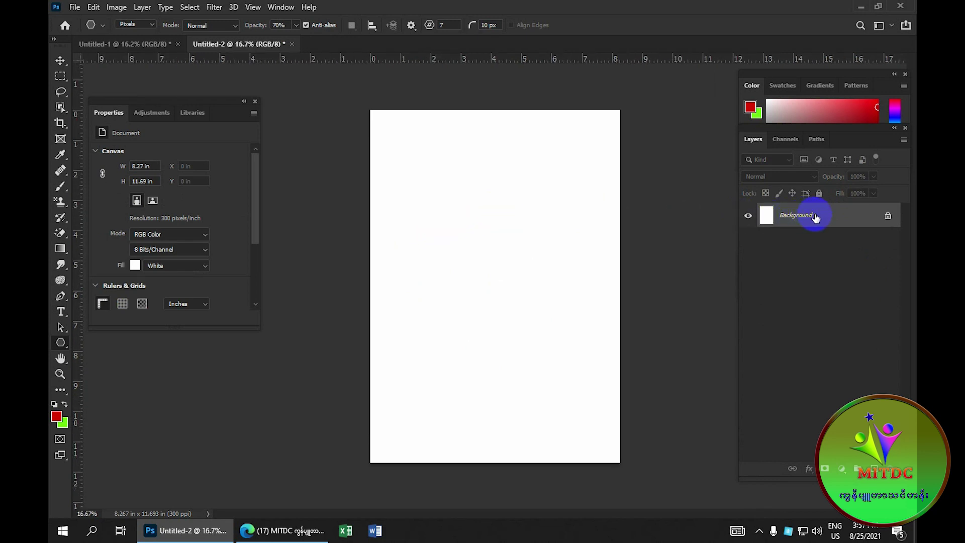
left_click_drag(815, 218, 873, 470)
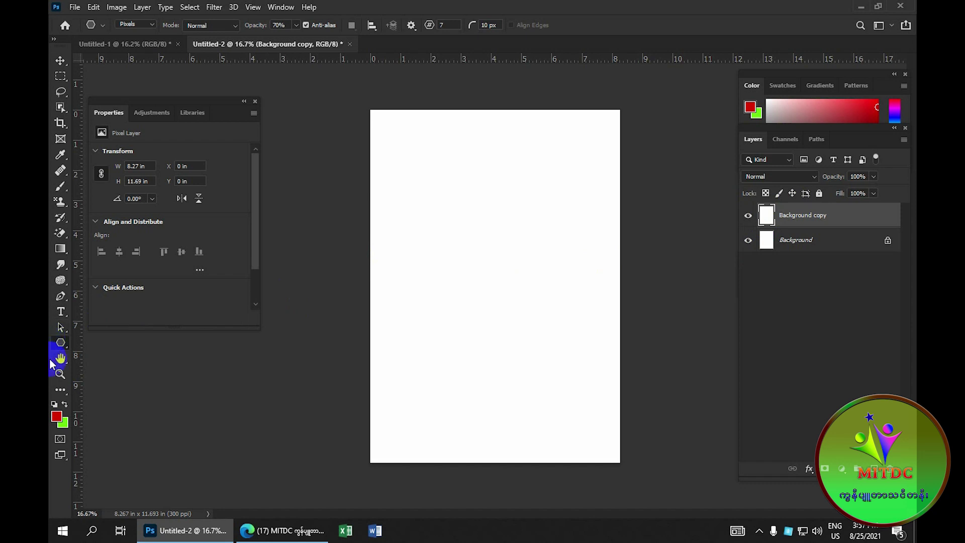
left_click(62, 343)
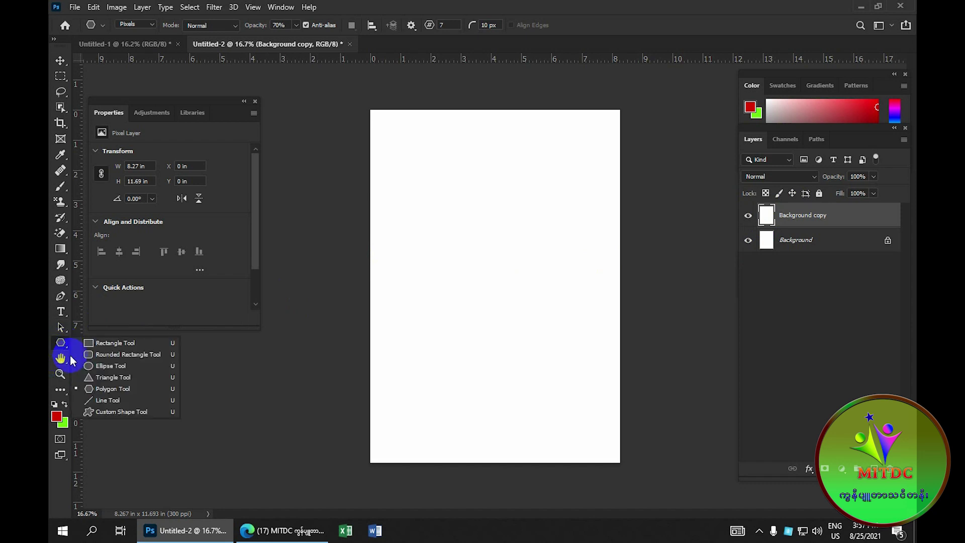
Step: With the Line Tool, draw one vertical and three horizontal red lines on the page
left_click(109, 402)
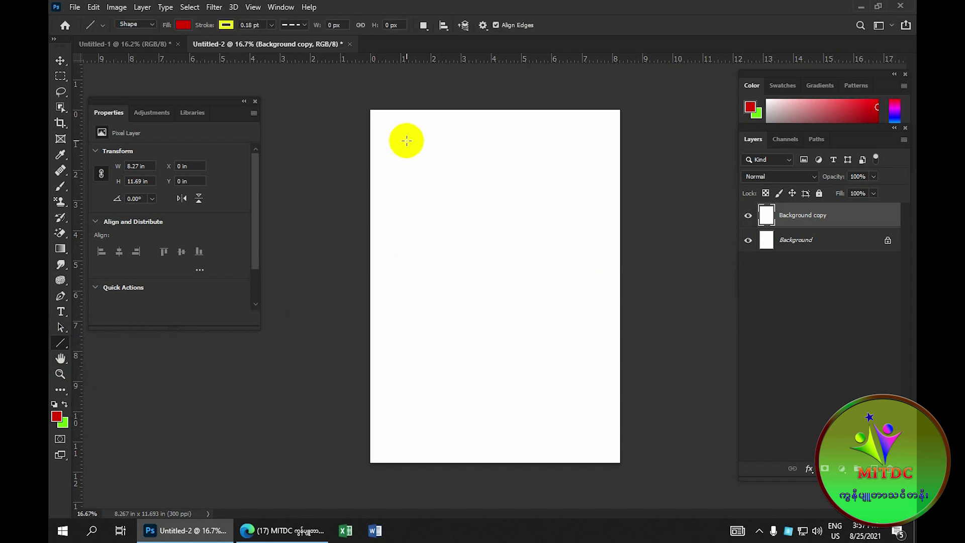
mouse_move(431, 133)
left_mouse_down()
mouse_move(440, 243)
mouse_move(430, 275)
left_mouse_up()
mouse_move(451, 175)
left_mouse_down()
mouse_move(565, 183)
mouse_move(581, 174)
left_mouse_up()
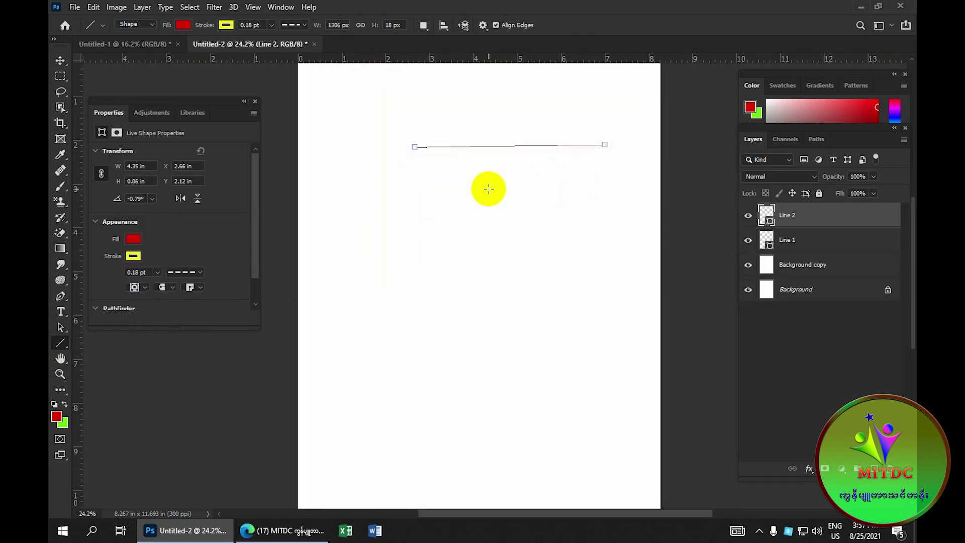
left_click_drag(430, 207, 569, 208)
mouse_move(461, 252)
left_mouse_down()
mouse_move(517, 261)
mouse_move(560, 248)
left_mouse_up()
scroll(312, 120, "up", 1)
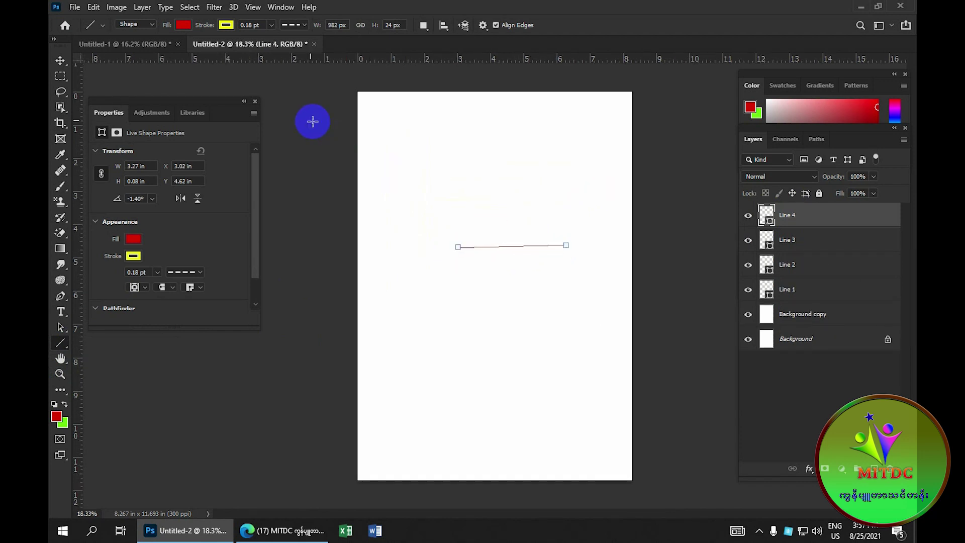
scroll(366, 129, "down", 2)
scroll(405, 156, "down", 1)
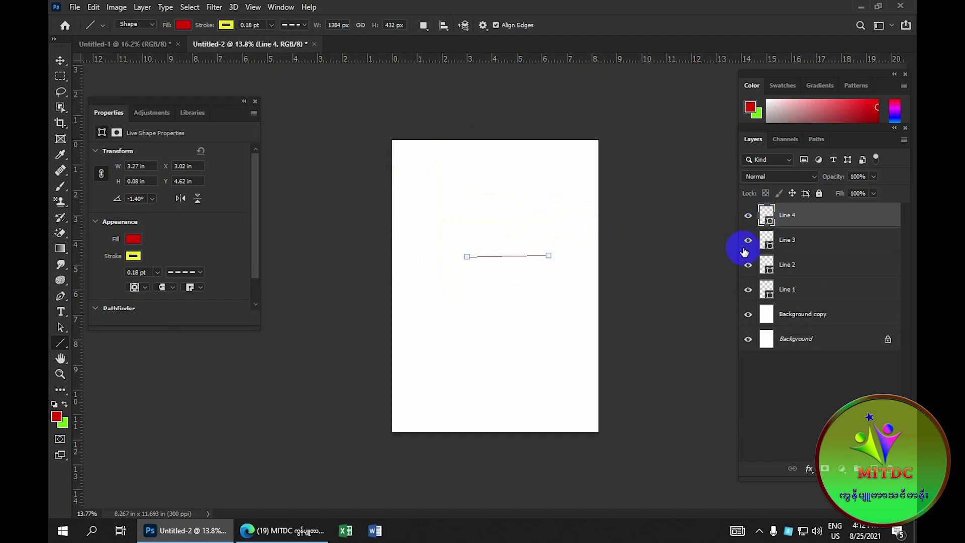
Step: Delete the four Line layers and set the line stroke to solid at 12.26 pt
left_click(794, 290, "shift")
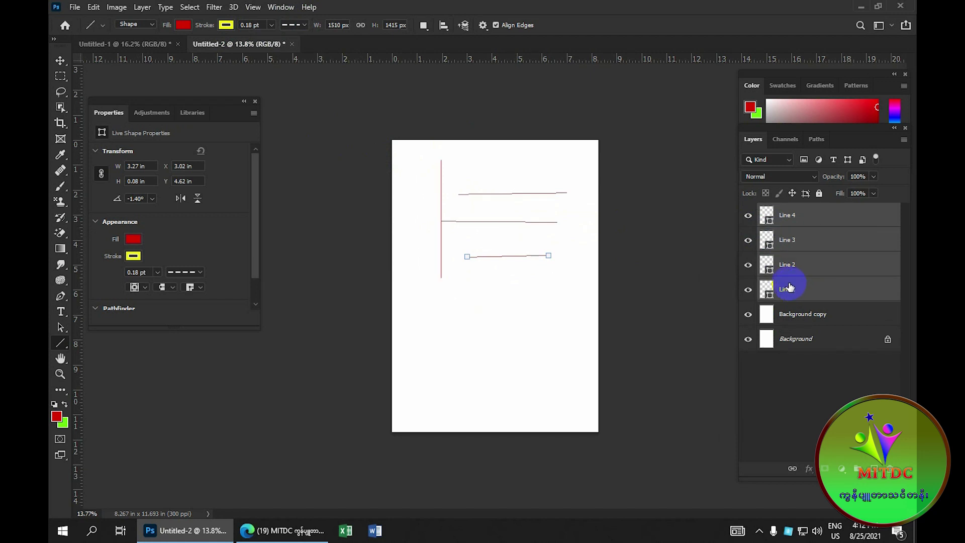
key("Delete")
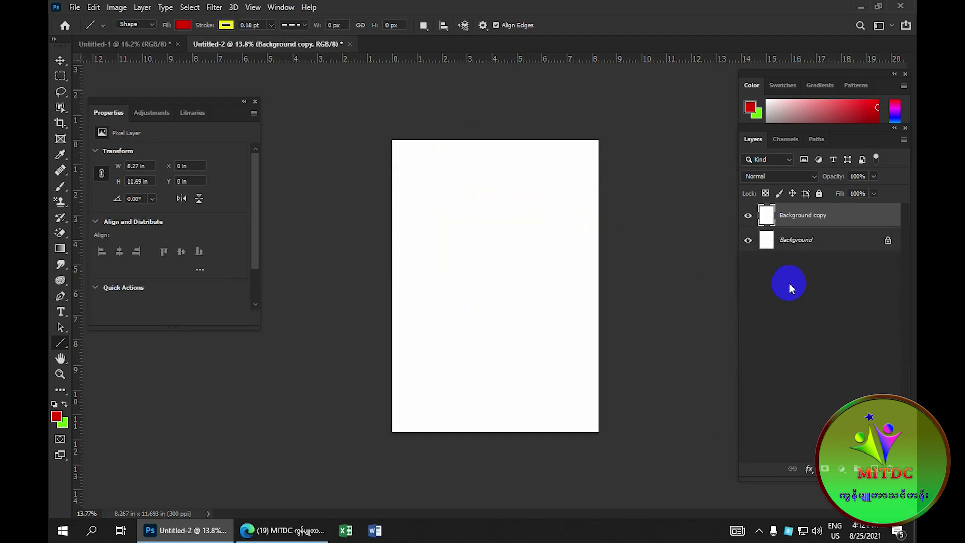
left_click(305, 26)
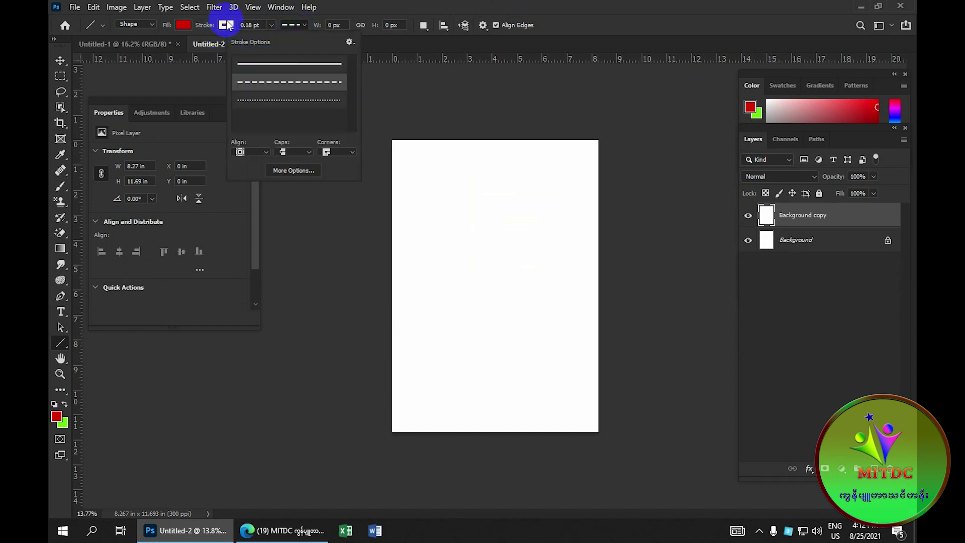
left_click(270, 66)
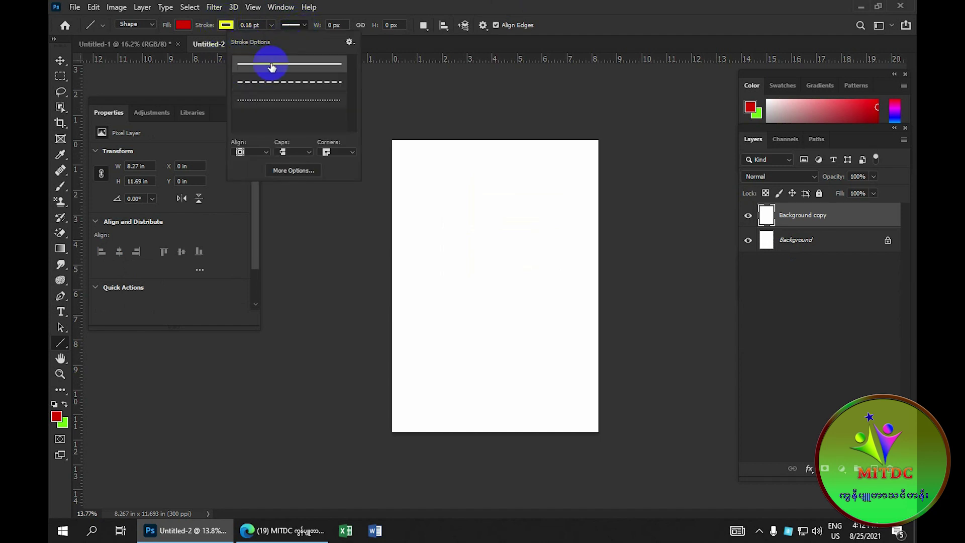
left_click(272, 25)
left_click_drag(265, 38, 285, 38)
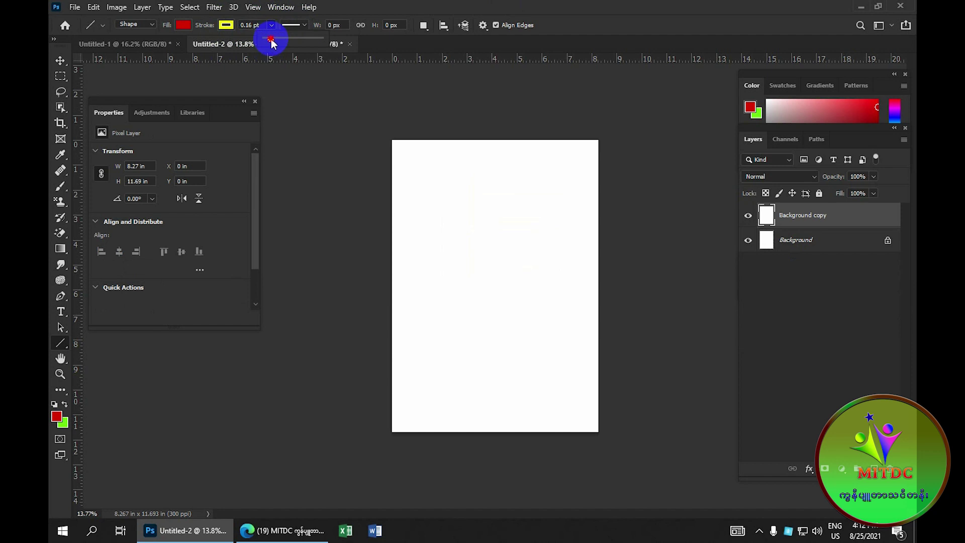
left_click(226, 25)
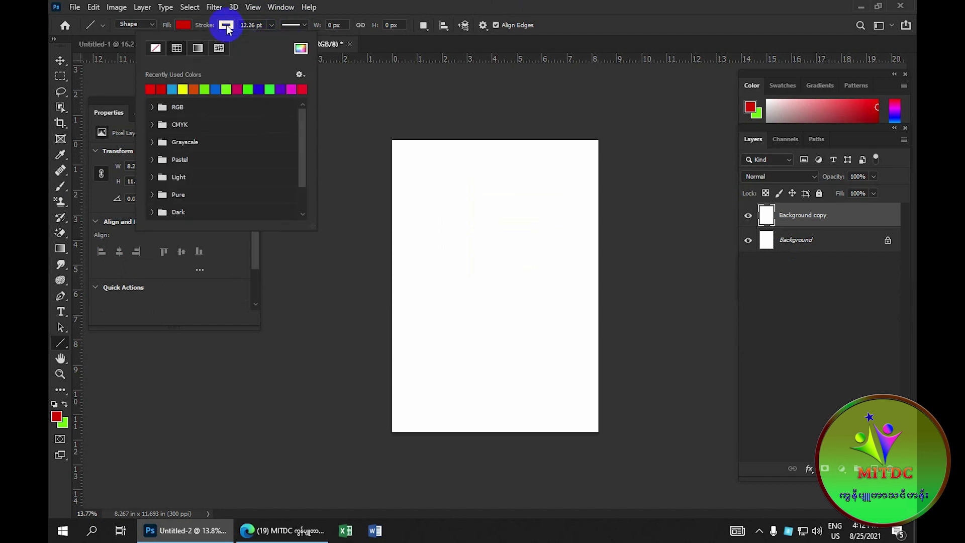
Step: Make the line stroke red, try Gradient and Solid Color fills, then choose a Trees pattern fill
left_click(156, 91)
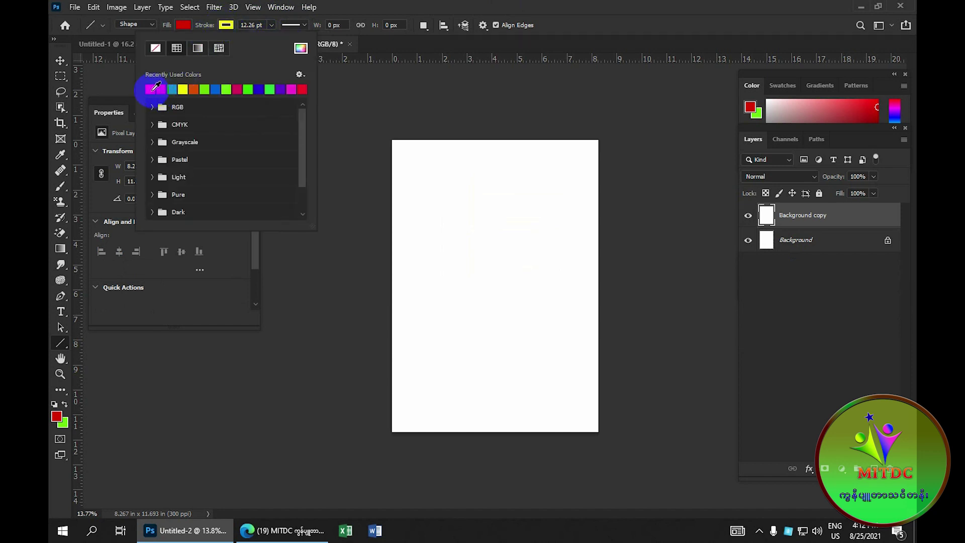
left_click(184, 25)
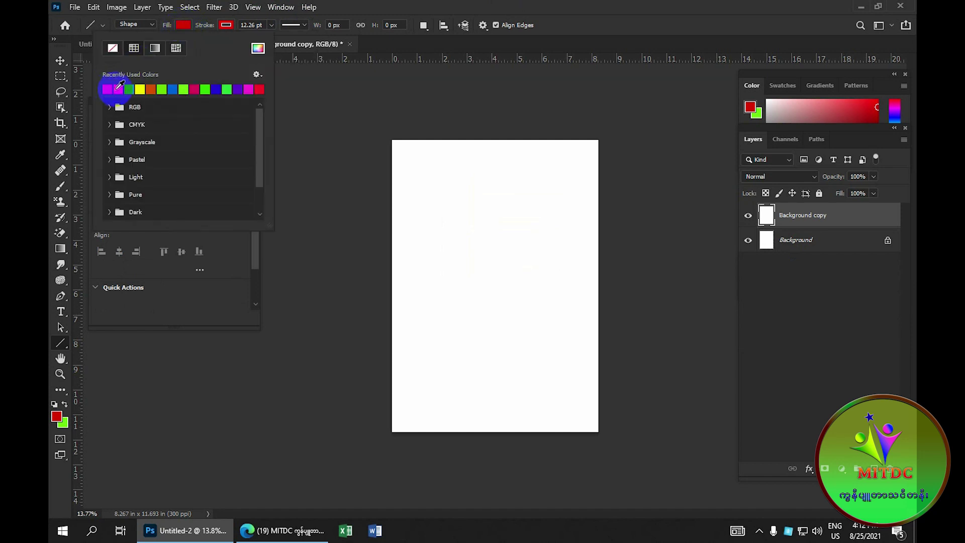
left_click(156, 49)
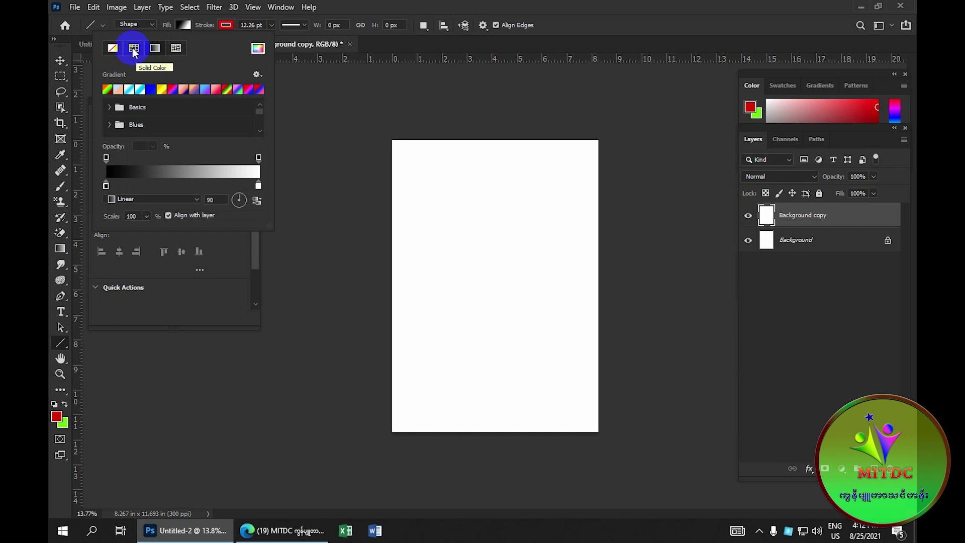
left_click(134, 52)
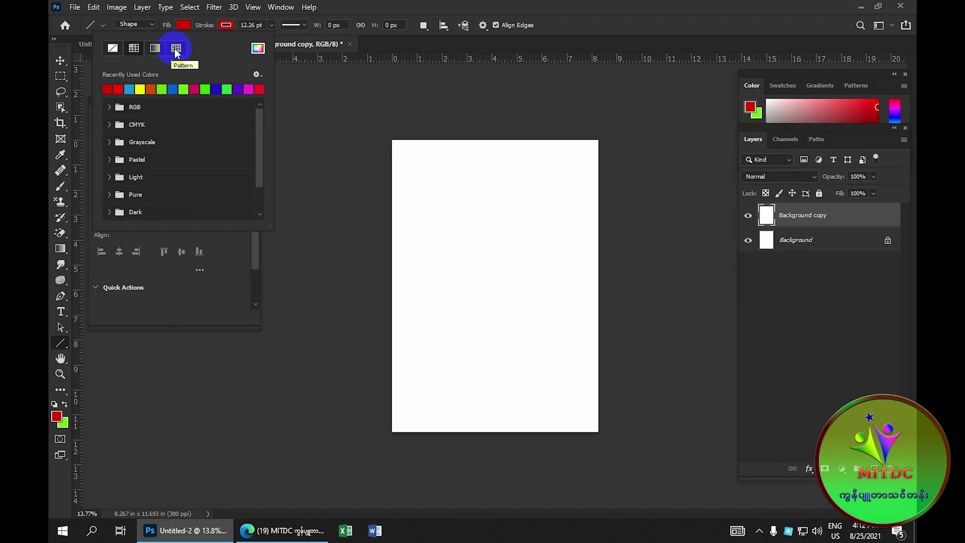
left_click(176, 49)
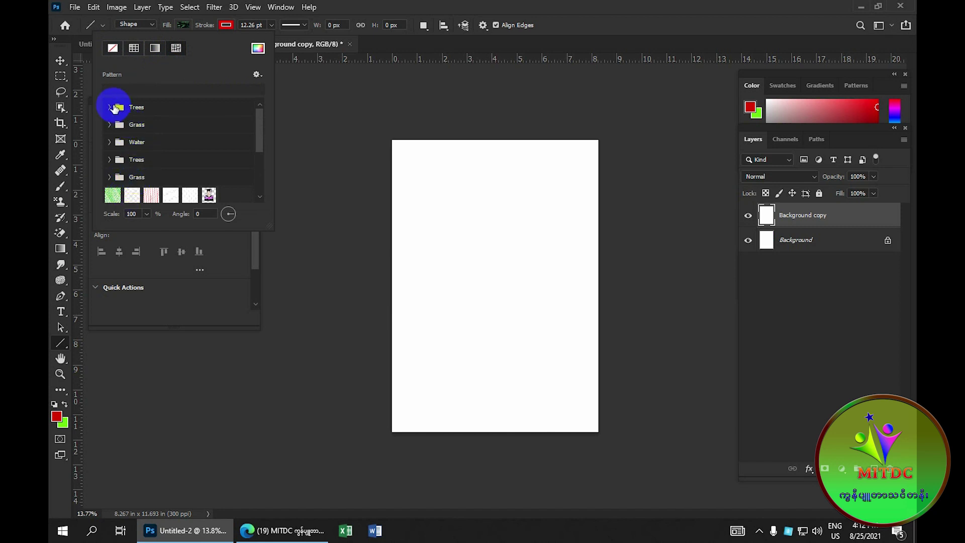
left_click(110, 109)
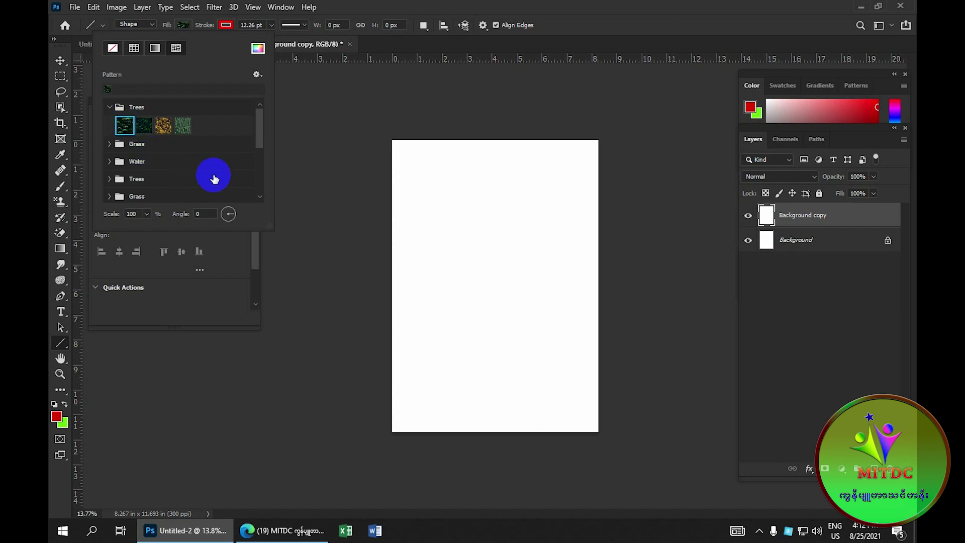
left_click(409, 182)
left_click_drag(409, 182, 513, 179)
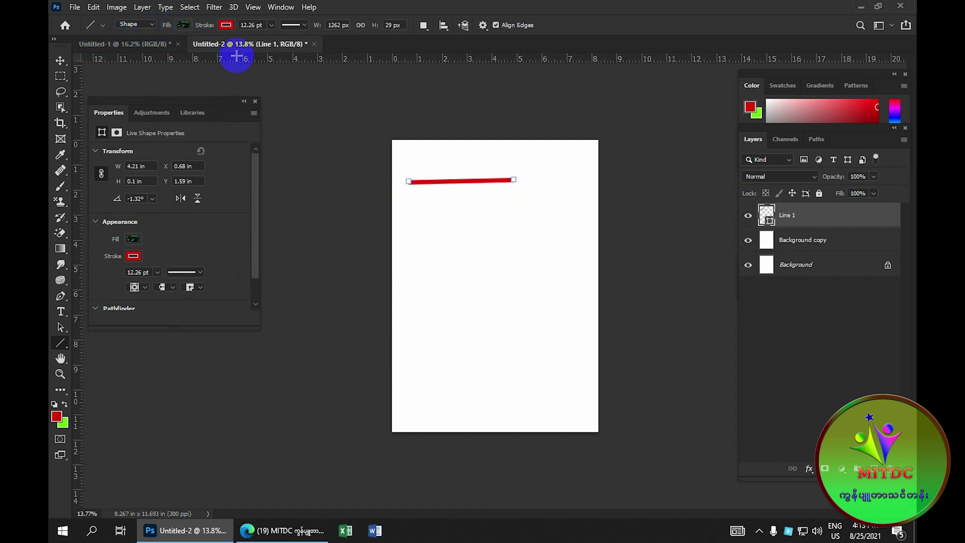
scroll(521, 190, "up", 2)
scroll(521, 189, "up", 2)
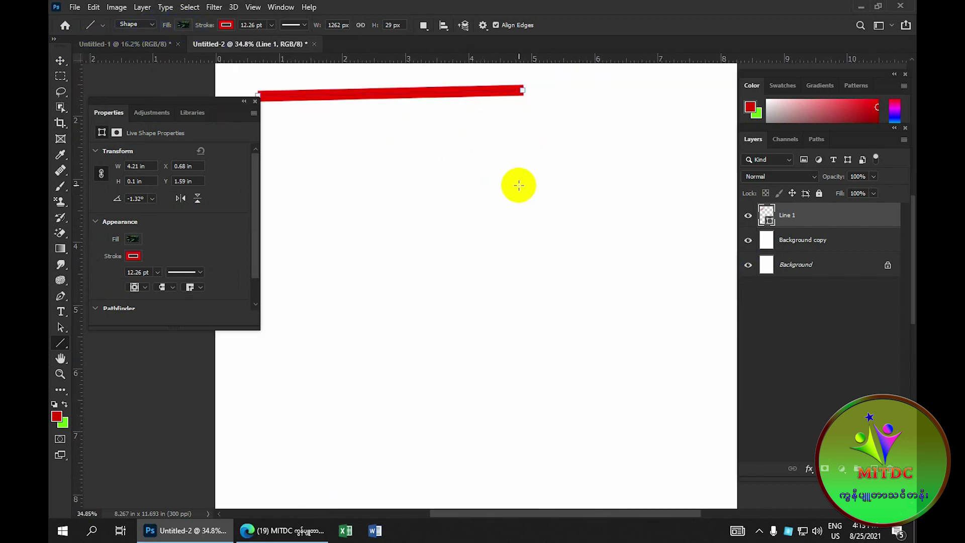
scroll(513, 171, "up", 2)
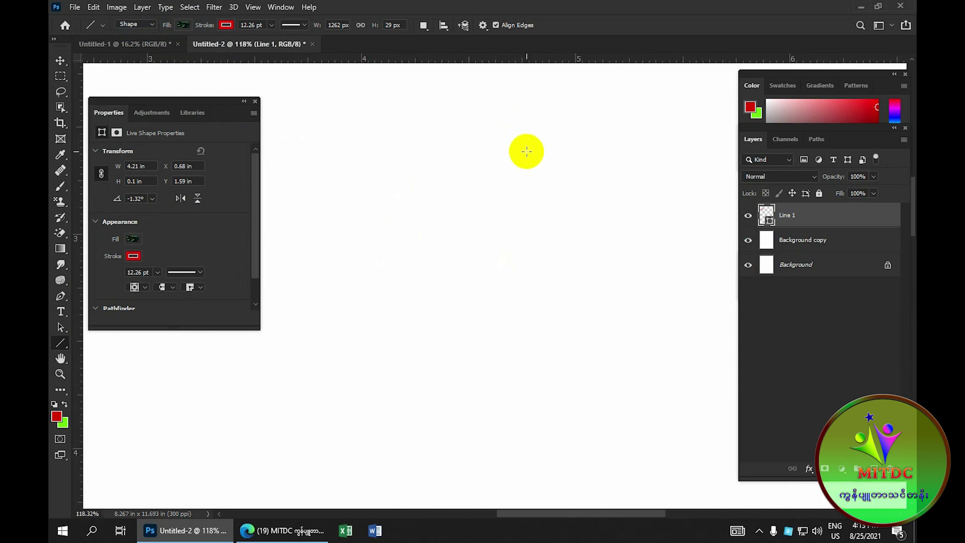
scroll(526, 152, "down", 2)
scroll(533, 151, "down", 2)
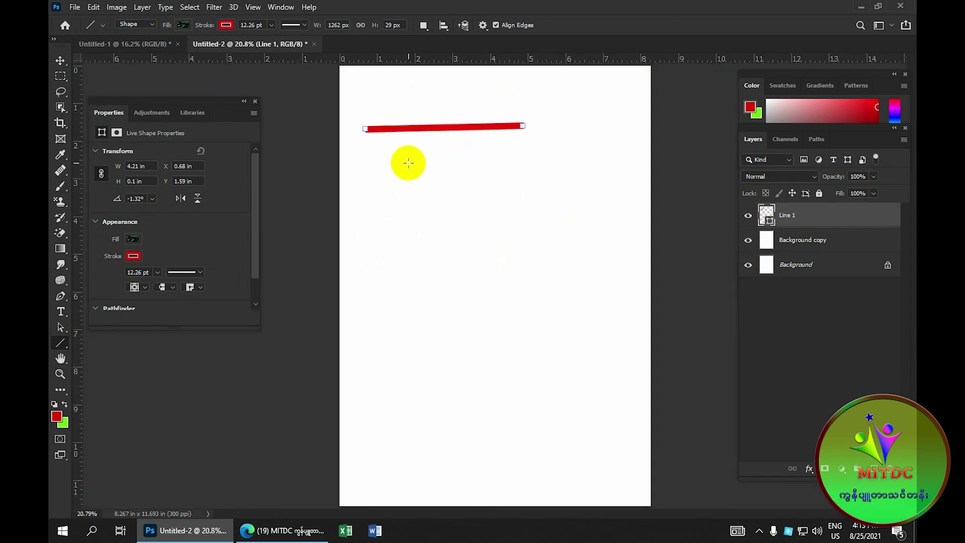
left_click_drag(365, 167, 503, 164)
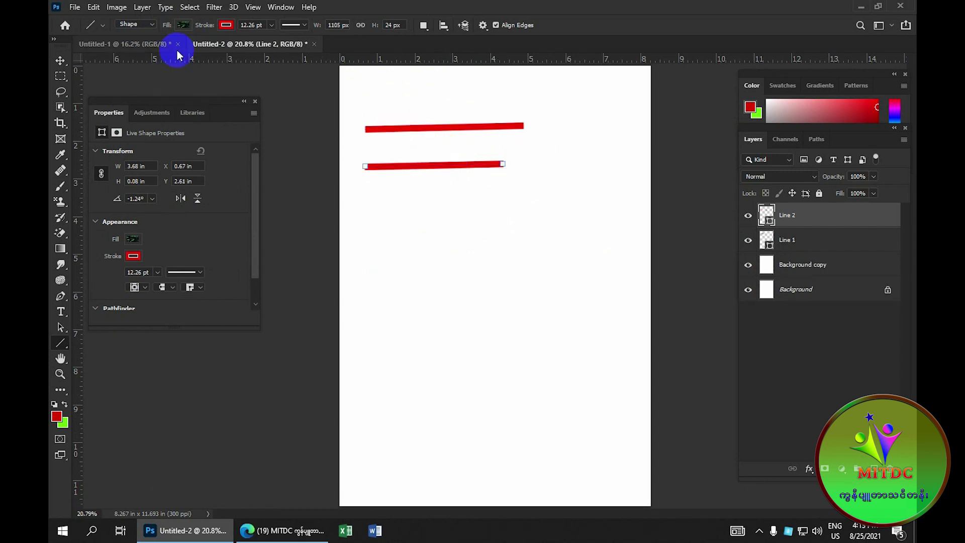
left_click(226, 26)
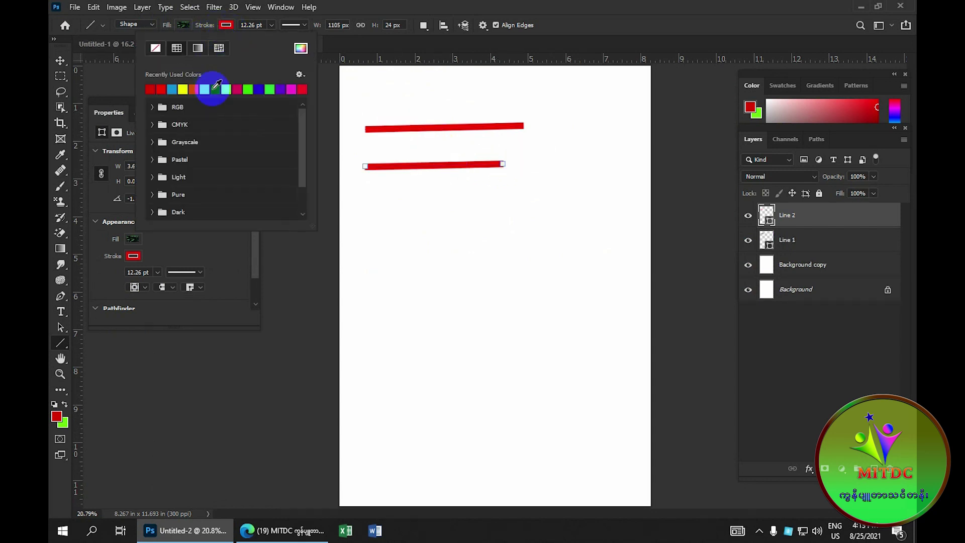
left_click(230, 88)
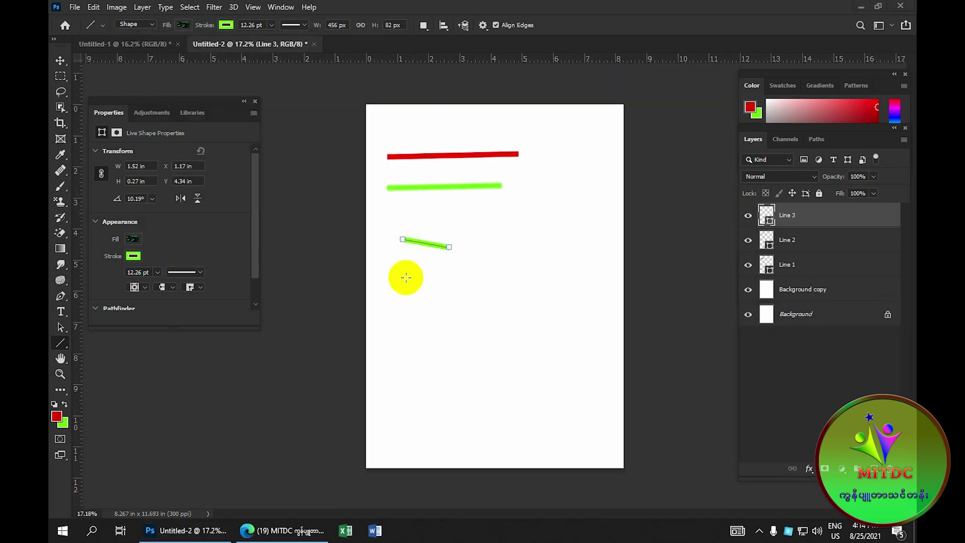
left_click(805, 268)
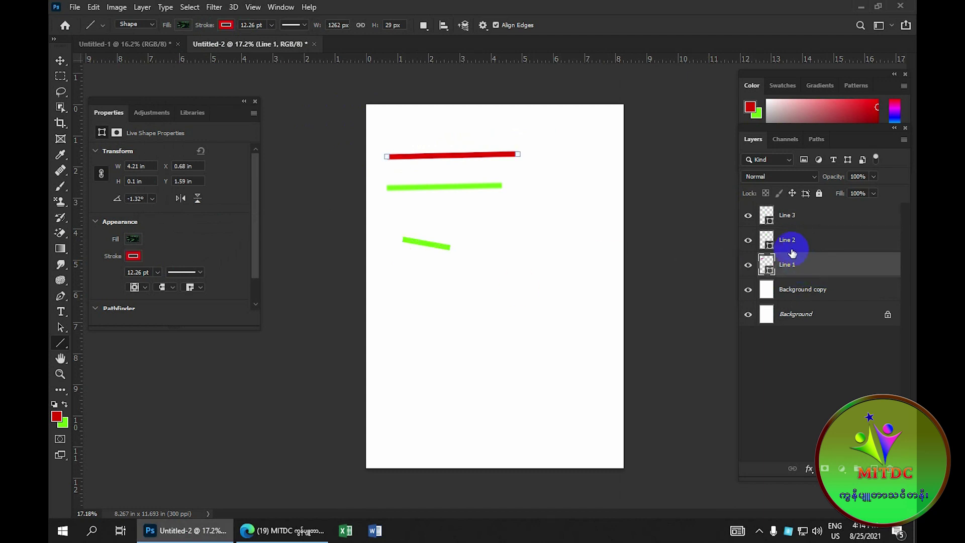
left_click(788, 216, "shift")
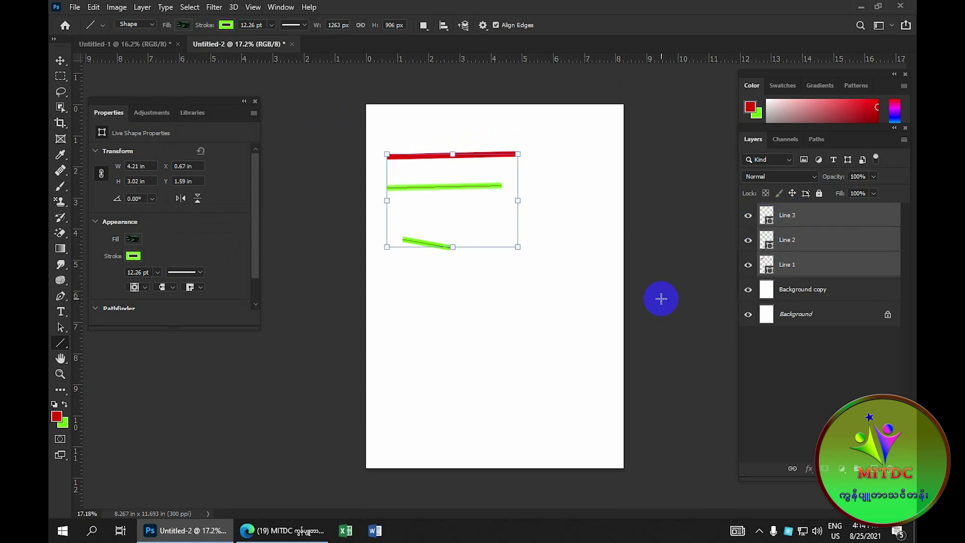
Step: Delete the test lines and Background copy, set Line mode to Path, and duplicate Background
key("Delete")
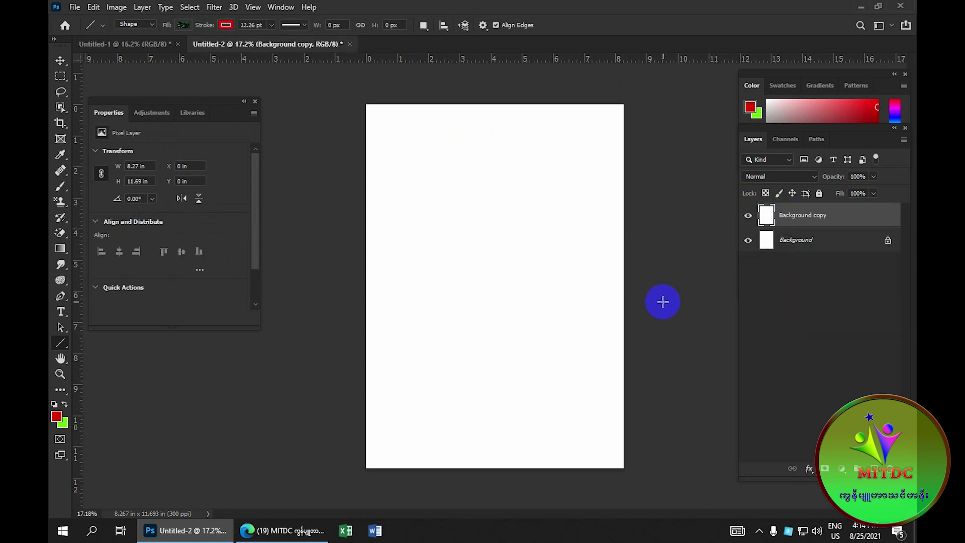
left_click(777, 213)
left_click_drag(810, 217, 889, 467)
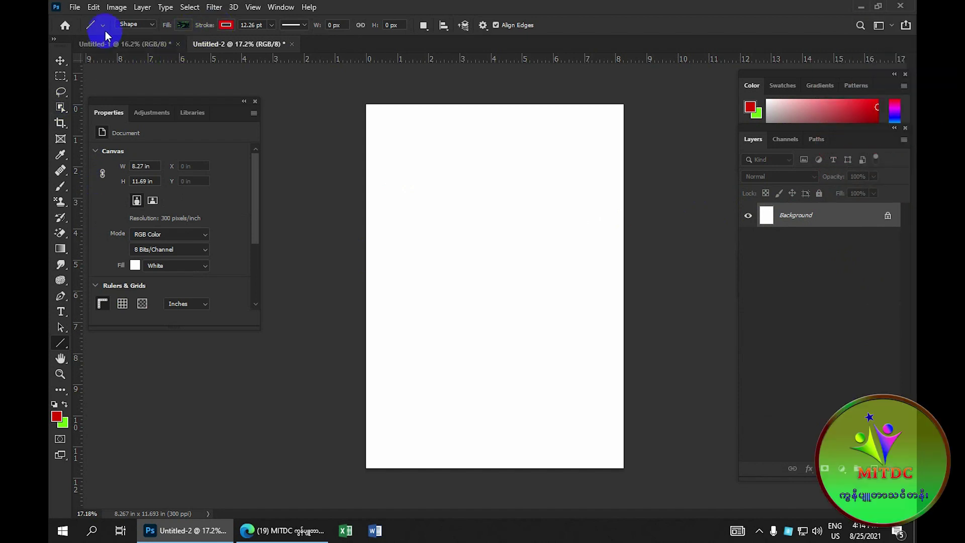
left_click(152, 26)
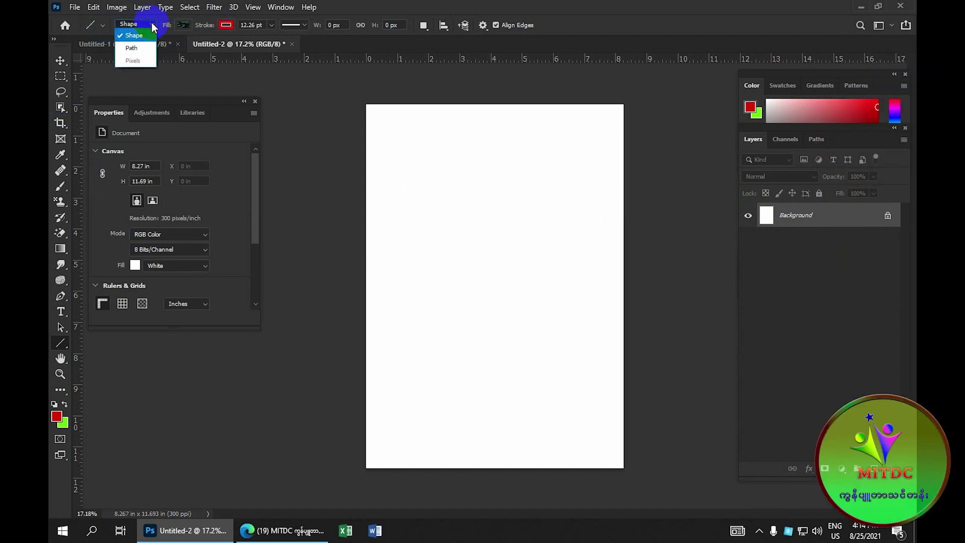
left_click(141, 49)
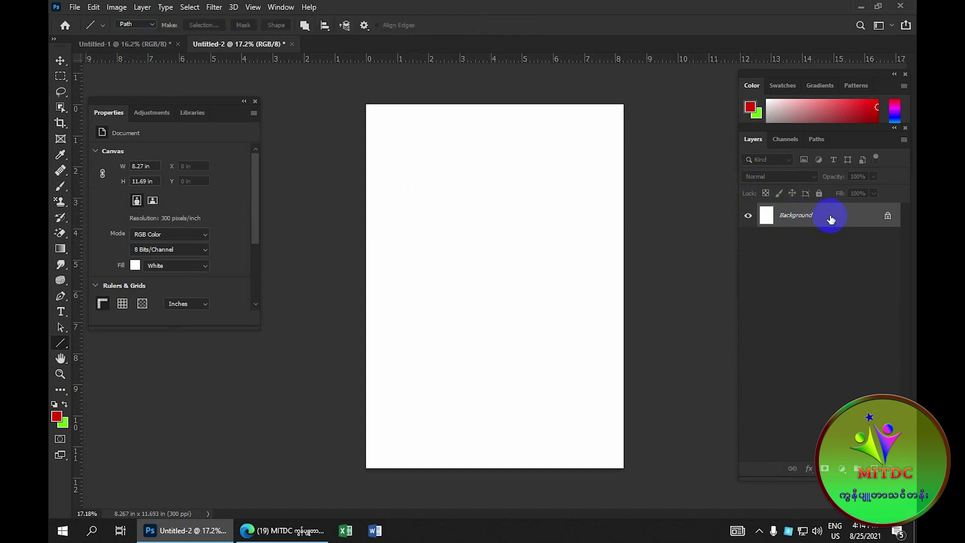
mouse_move(827, 213)
left_mouse_down()
mouse_move(841, 241)
mouse_move(874, 468)
left_mouse_up()
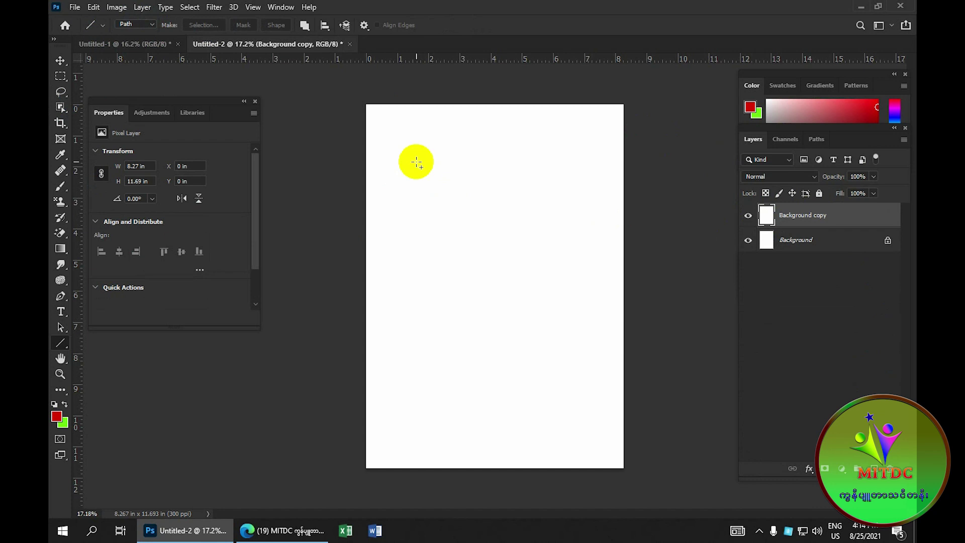
Step: Draw four parallel diagonal line paths across the upper left of the page
left_click_drag(416, 162, 486, 229)
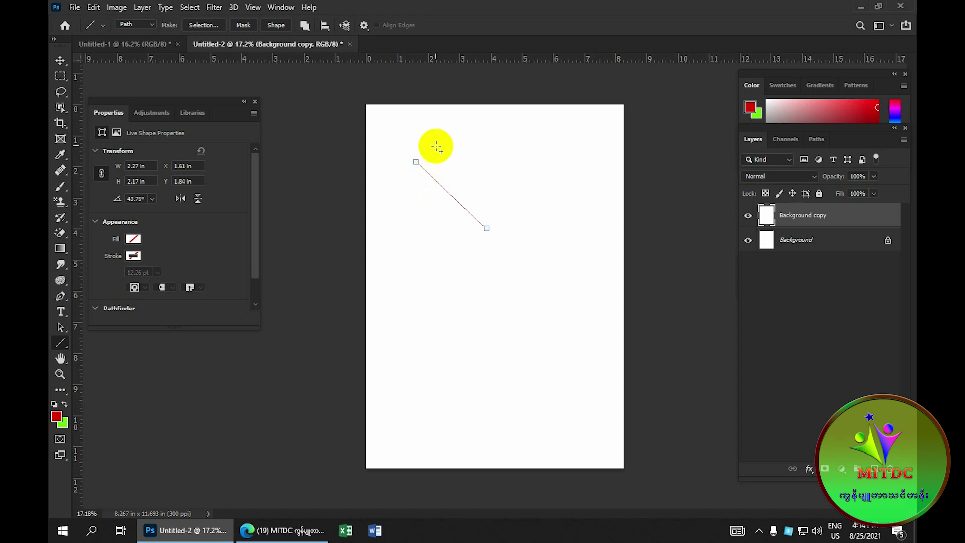
left_click_drag(436, 145, 506, 214)
key("ctrl+0")
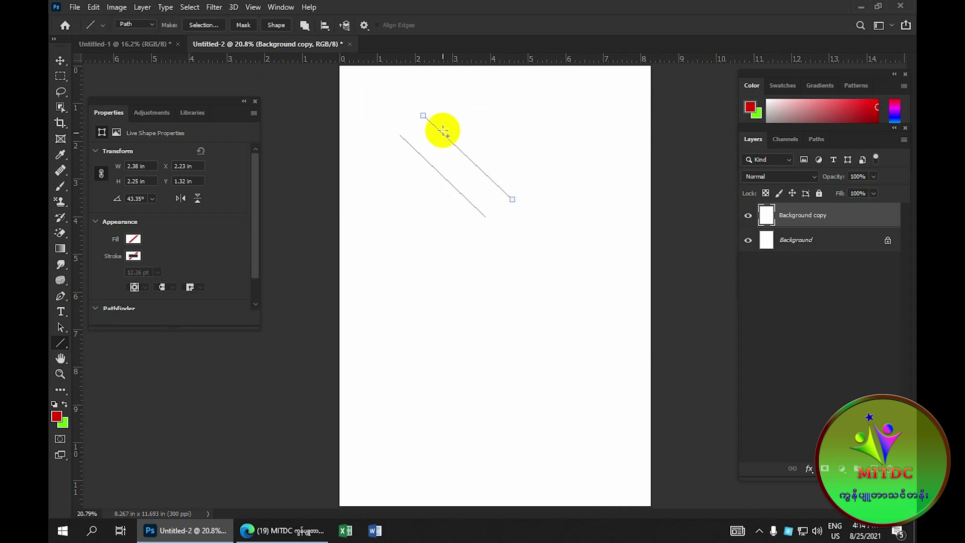
left_click_drag(462, 98, 537, 169)
left_click_drag(378, 176, 446, 251)
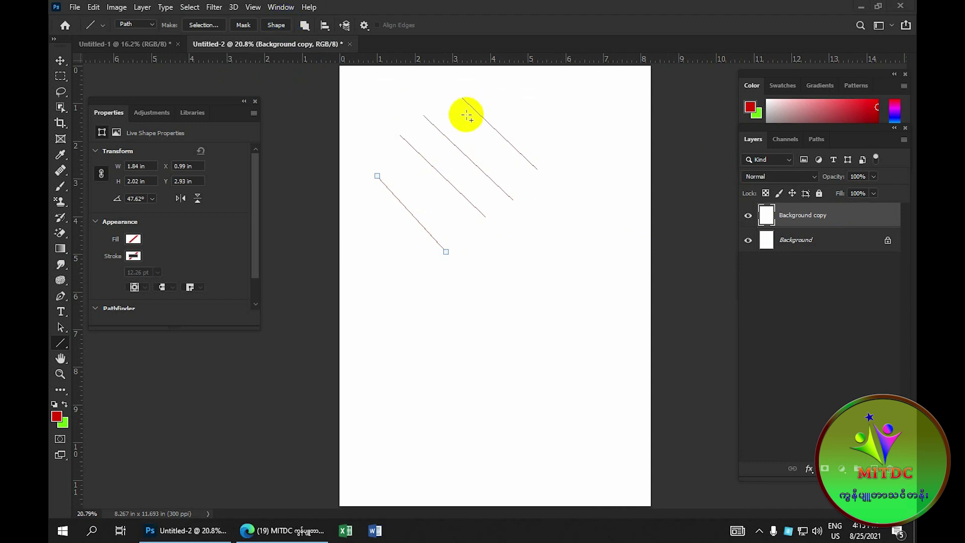
Step: Thicken the path outlines to 3 px and convert the lines into a shape layer
left_click(364, 26)
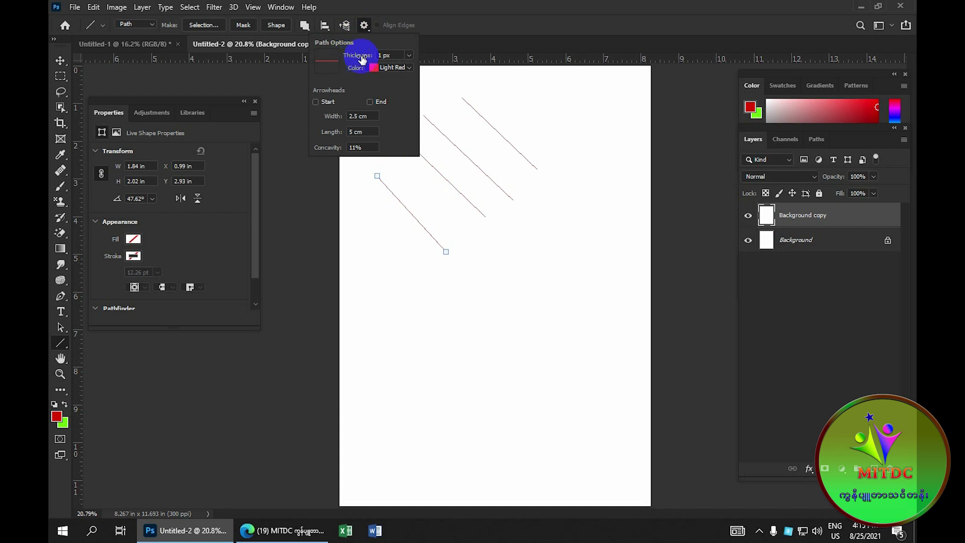
left_click(410, 56)
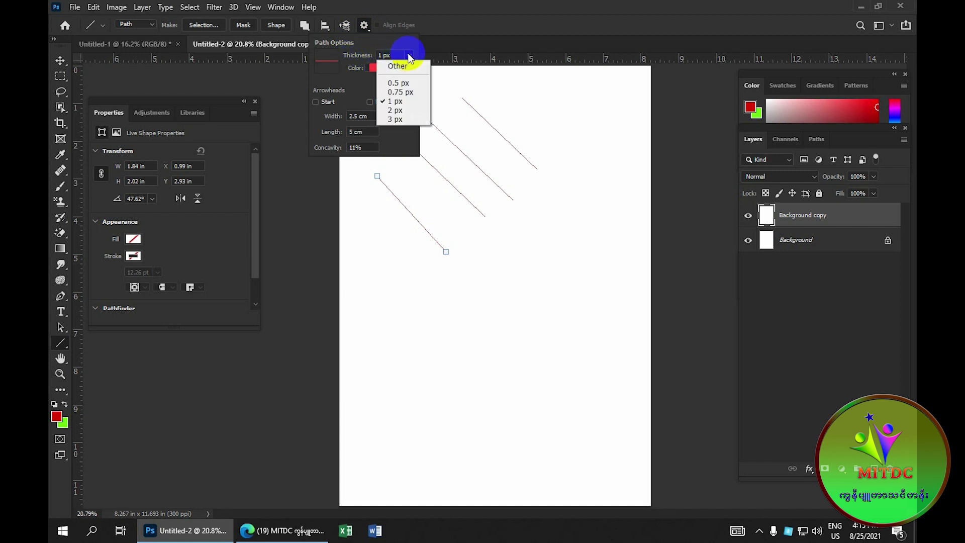
left_click(395, 119)
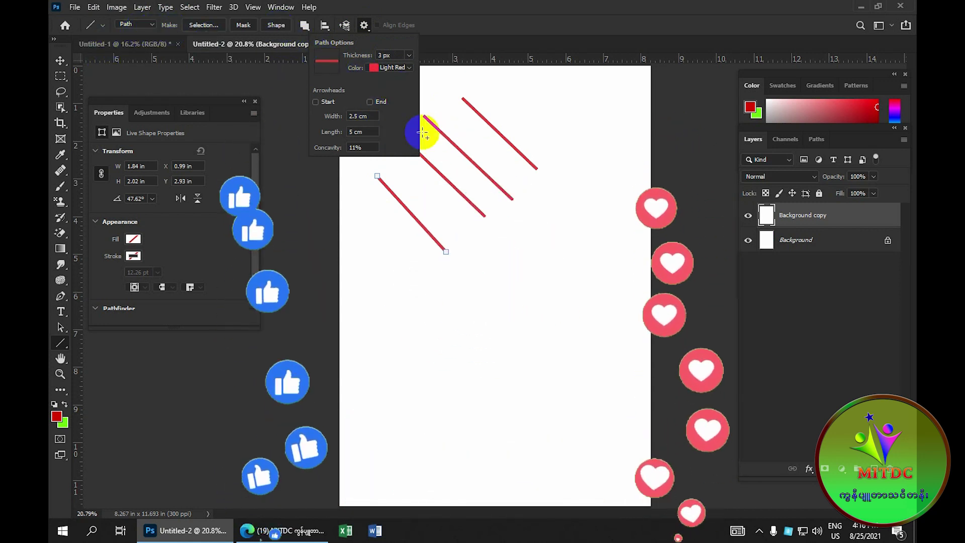
left_click(278, 26)
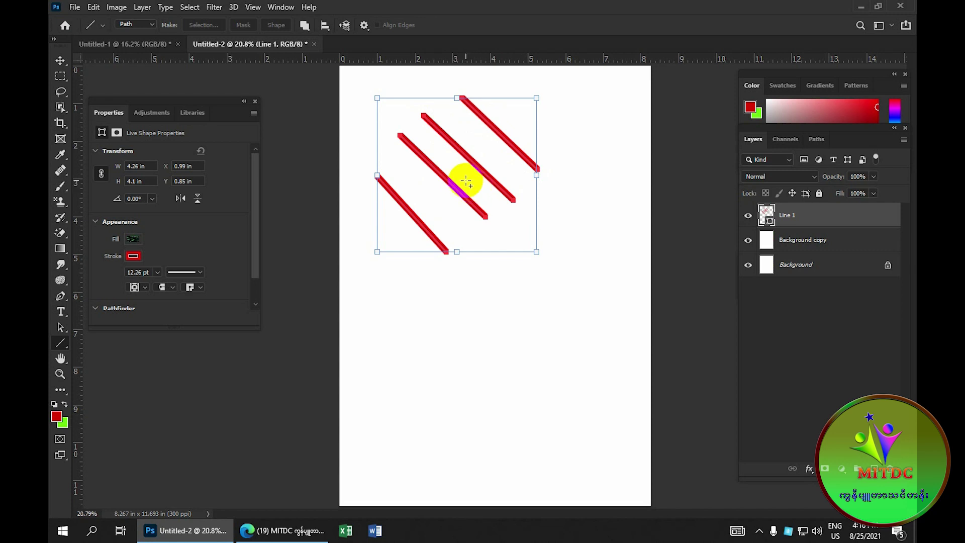
Step: Delete the red diagonal lines and fit the page on screen
key("Delete")
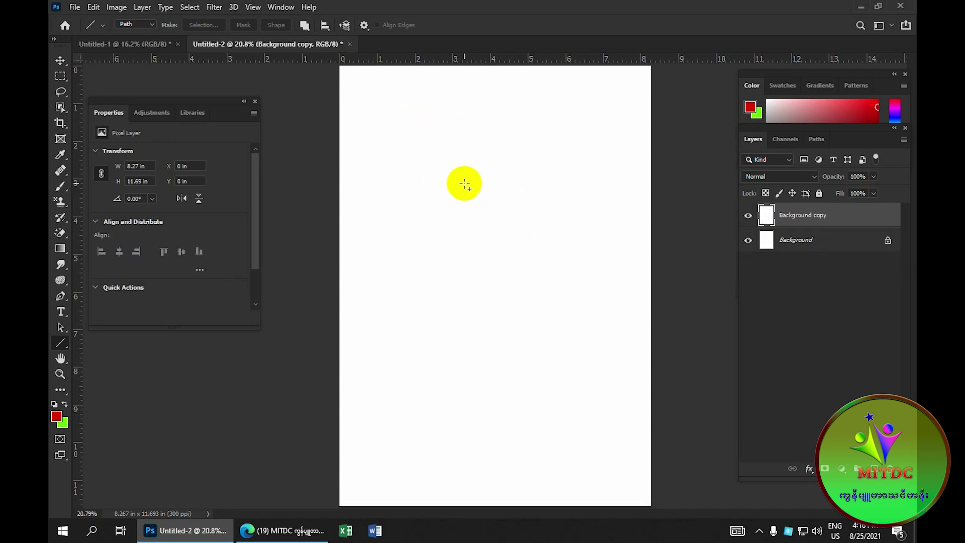
key("ctrl+minus")
key("ctrl+0")
Step: Switch from the Line tool to the Custom Shape Tool
left_click(152, 24)
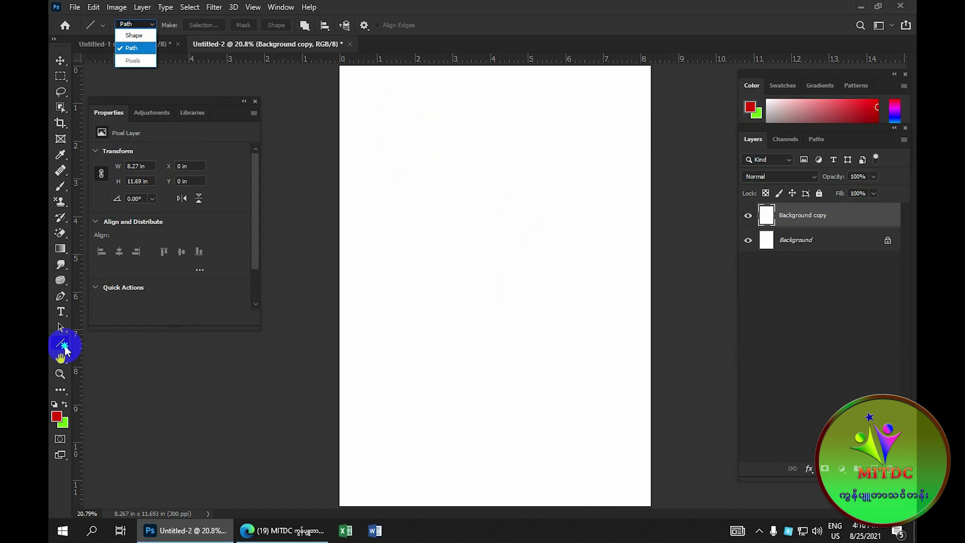
left_click_drag(65, 347, 88, 401)
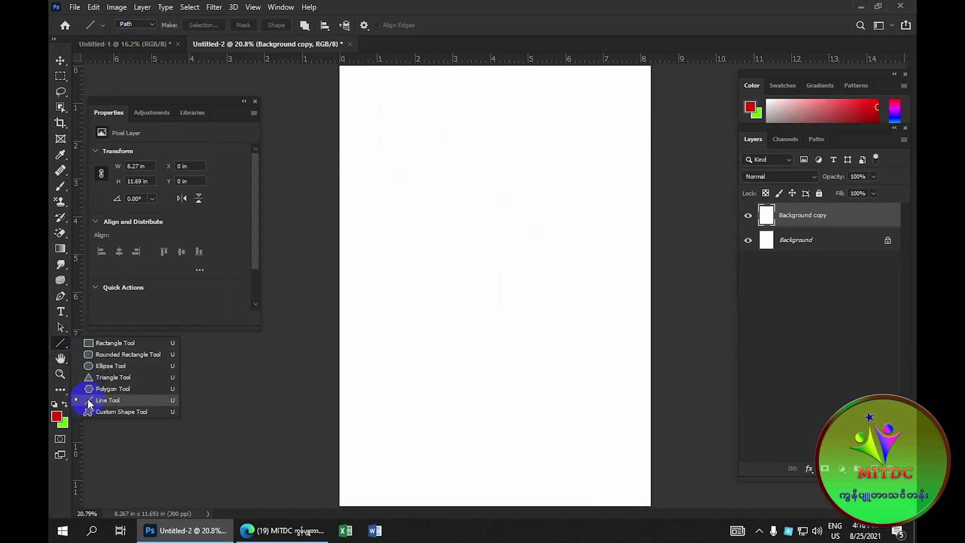
left_click(122, 412)
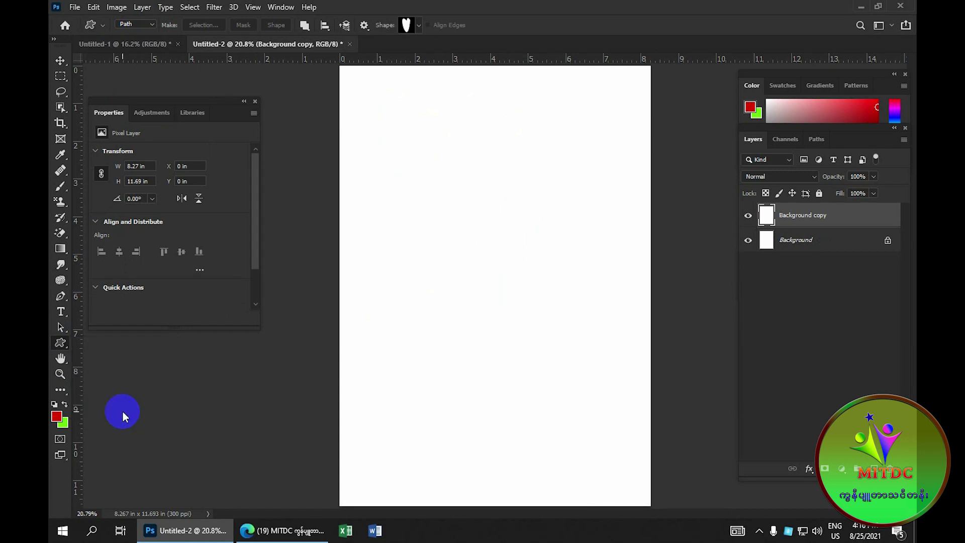
Step: Browse the shape picker's Leaf Trees, Wild Animals, Boats and Flowers sets and choose the rose
left_click(419, 25)
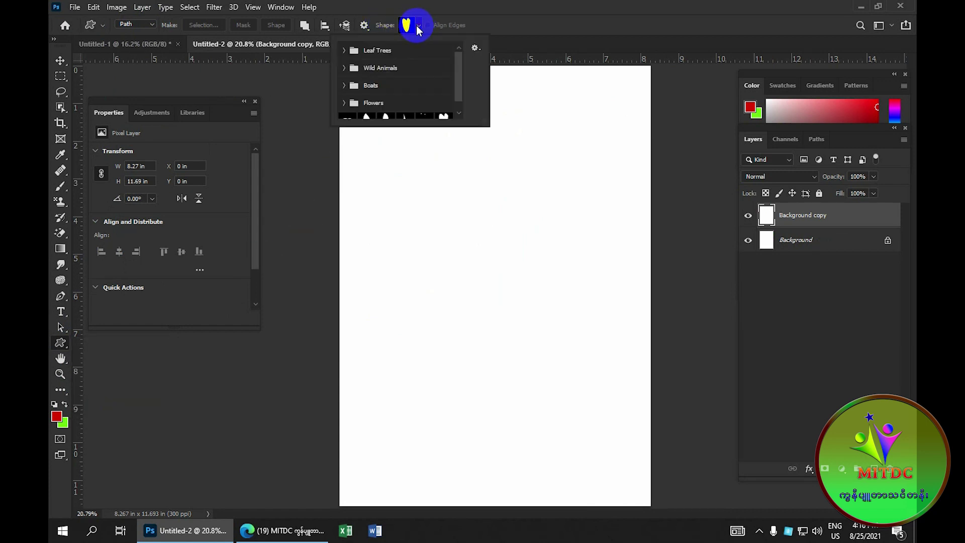
left_click(345, 50)
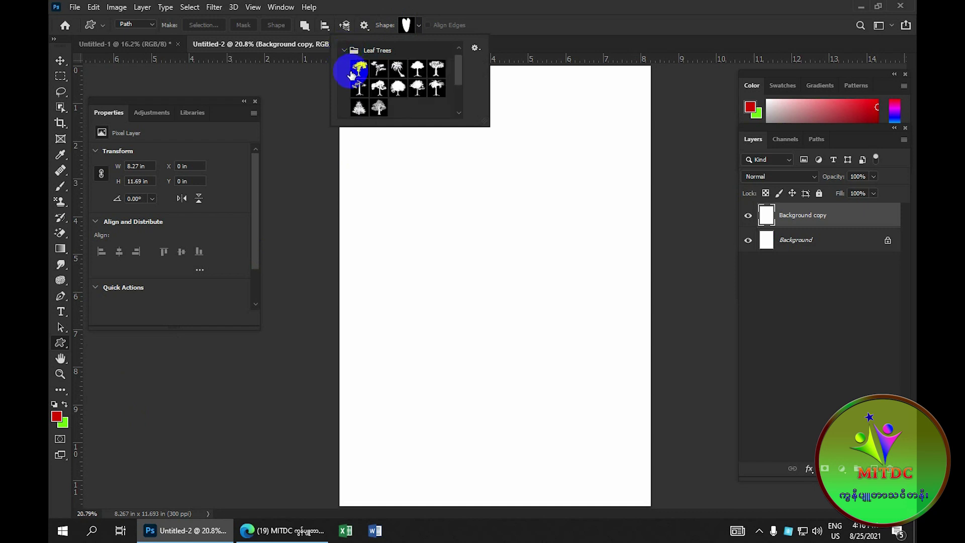
scroll(351, 72, "down", 2)
left_click(345, 77)
scroll(354, 76, "down", 2)
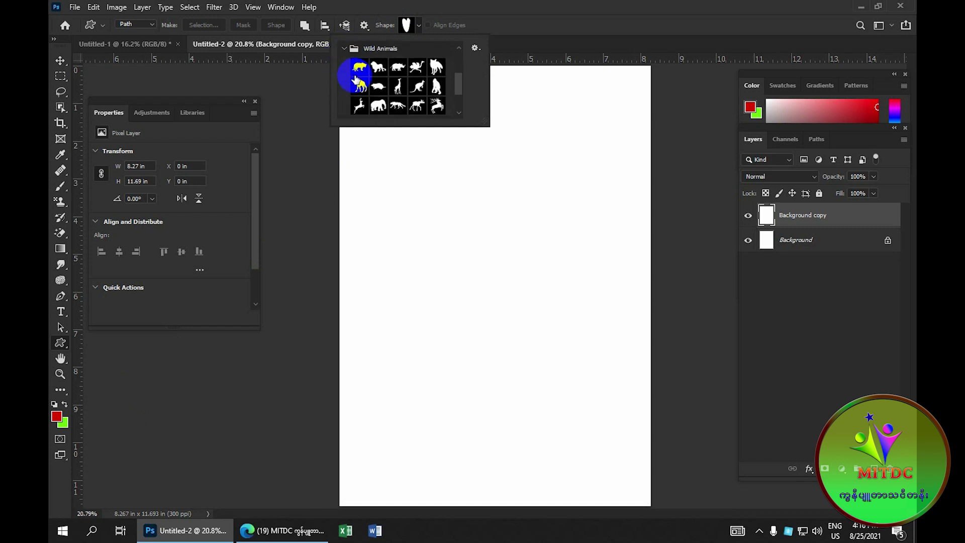
scroll(358, 78, "down", 1)
left_click(355, 95)
scroll(355, 94, "down", 2)
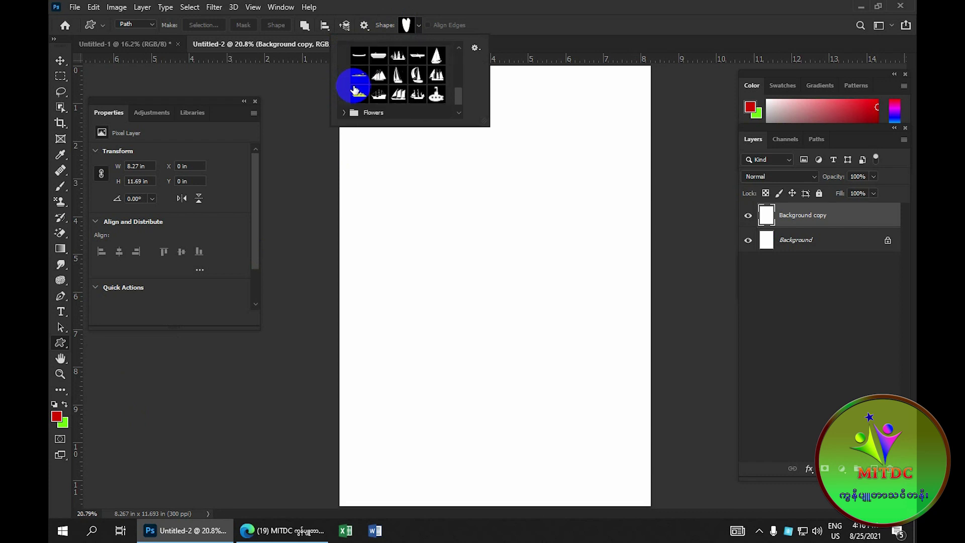
scroll(355, 91, "down", 1)
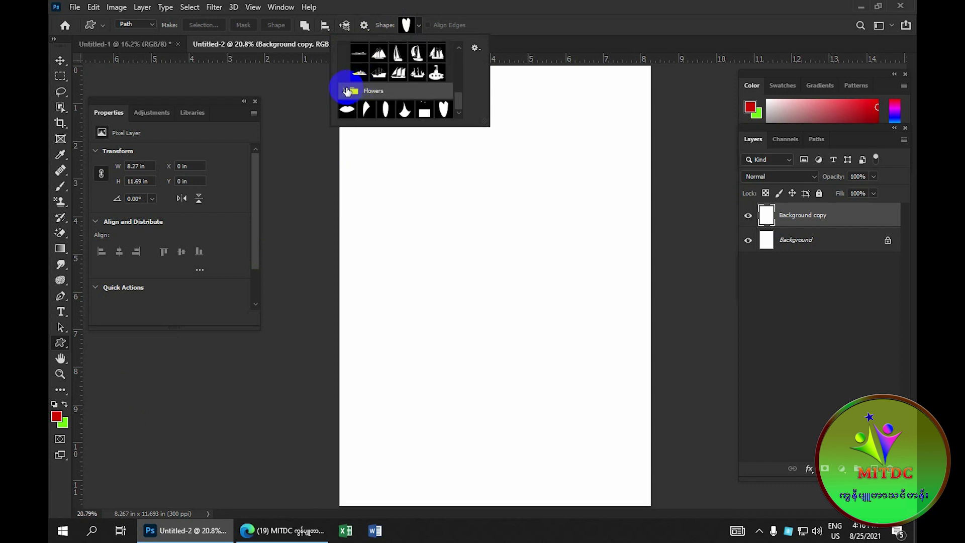
left_click(346, 89)
scroll(377, 84, "down", 2)
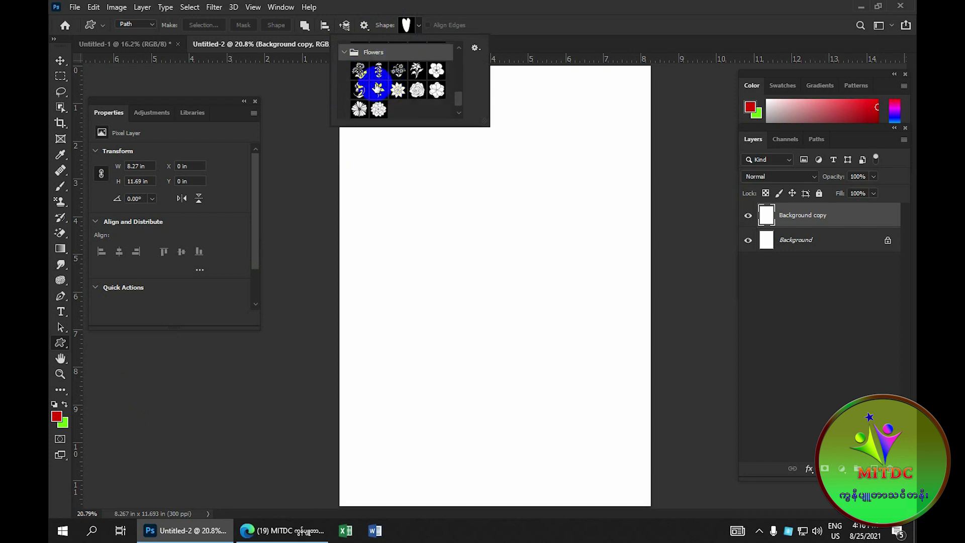
scroll(376, 87, "up", 1)
scroll(376, 87, "down", 1)
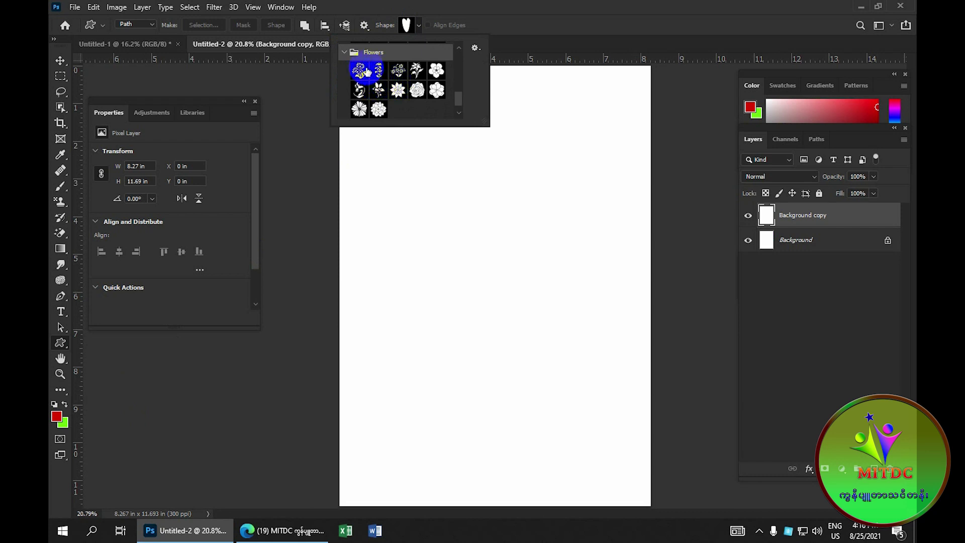
left_click(417, 92)
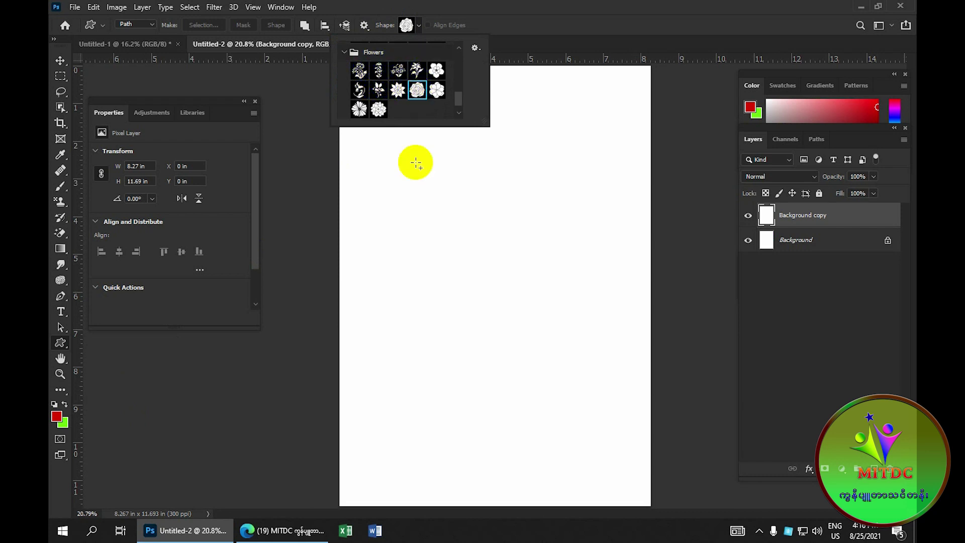
Step: Draw a large rose outline as a path in the middle of the page
left_click_drag(370, 160, 533, 328)
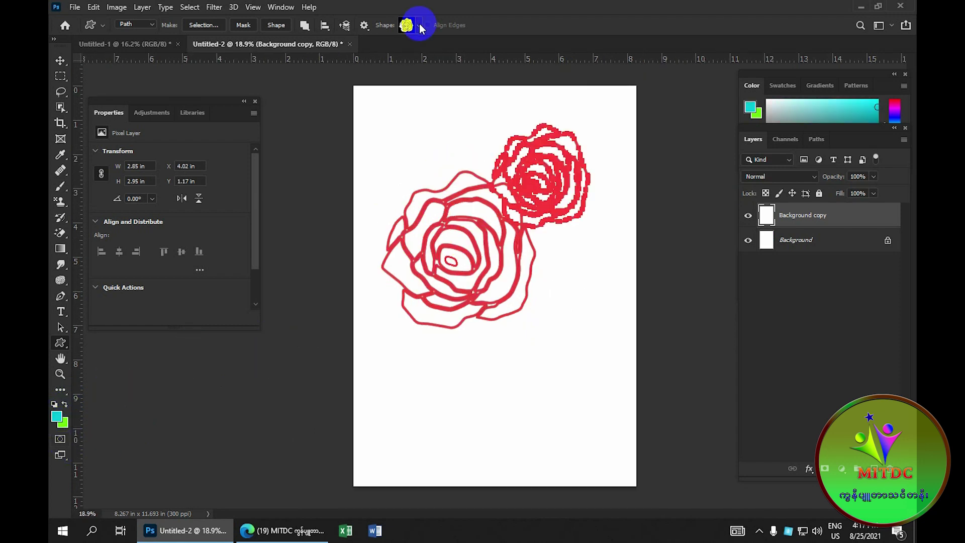
left_click(420, 28)
scroll(390, 76, "up", 3)
Step: Draw a small Leaf Trees outline at the page's upper left
scroll(390, 78, "up", 2)
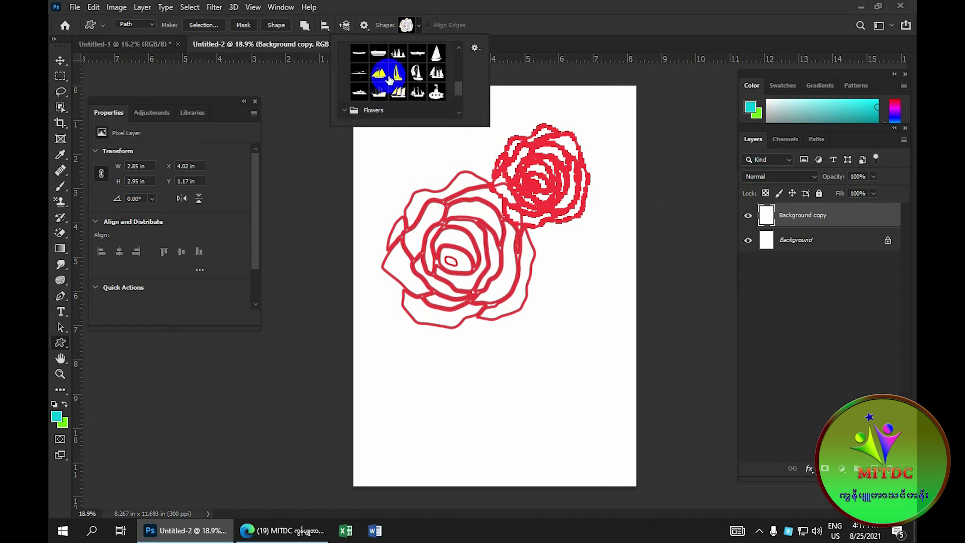
scroll(389, 78, "up", 2)
scroll(390, 78, "up", 2)
scroll(389, 80, "up", 2)
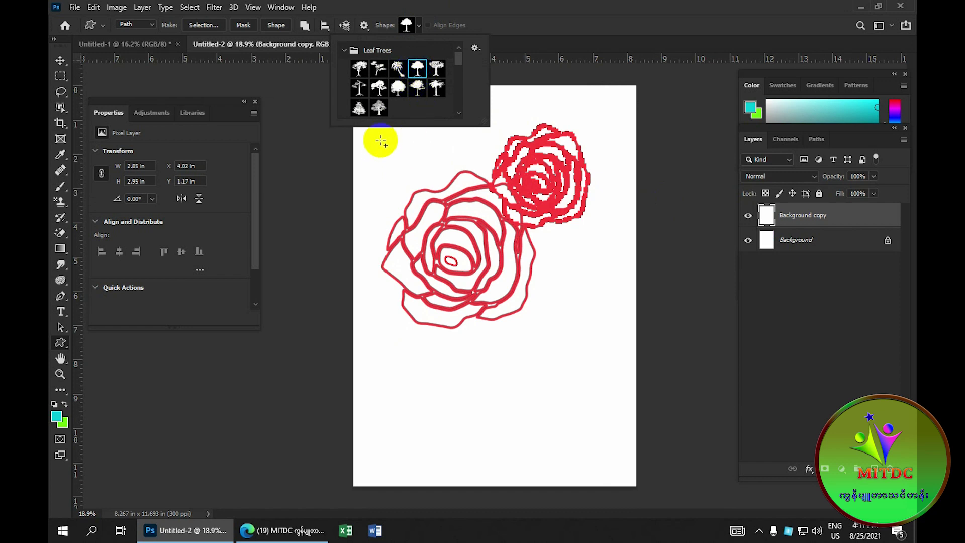
left_click_drag(381, 142, 430, 193)
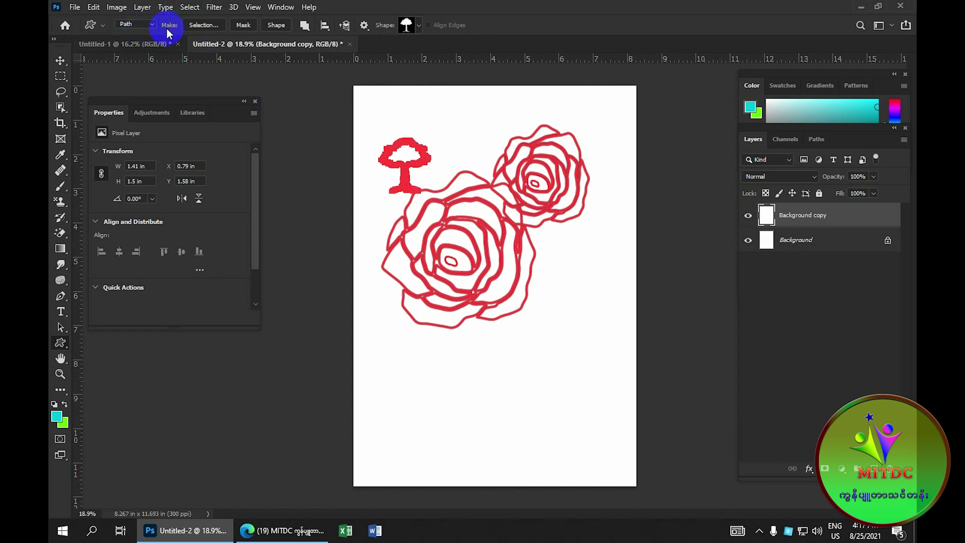
Step: Convert the outlines into a shape layer, then undo back to a blank page
left_click(151, 25)
left_click(150, 23)
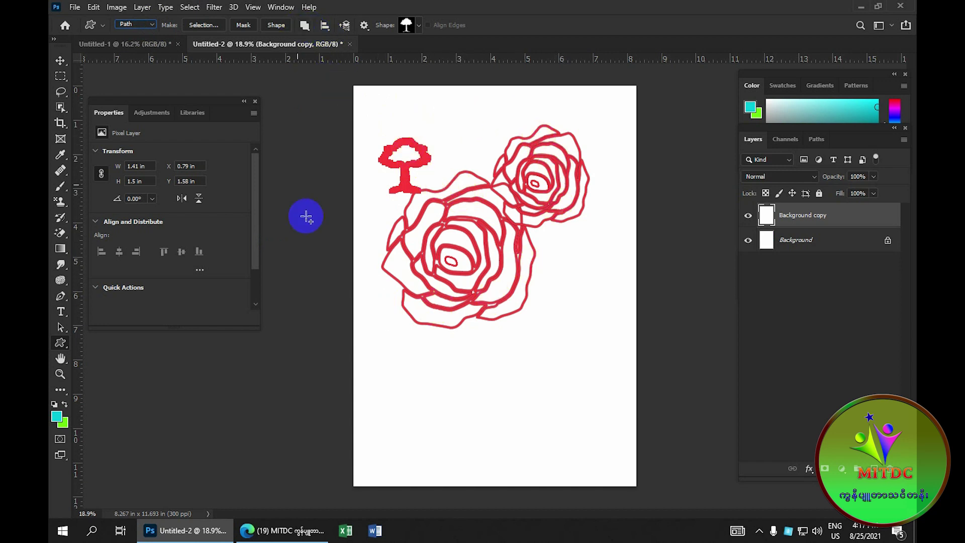
left_click(277, 25)
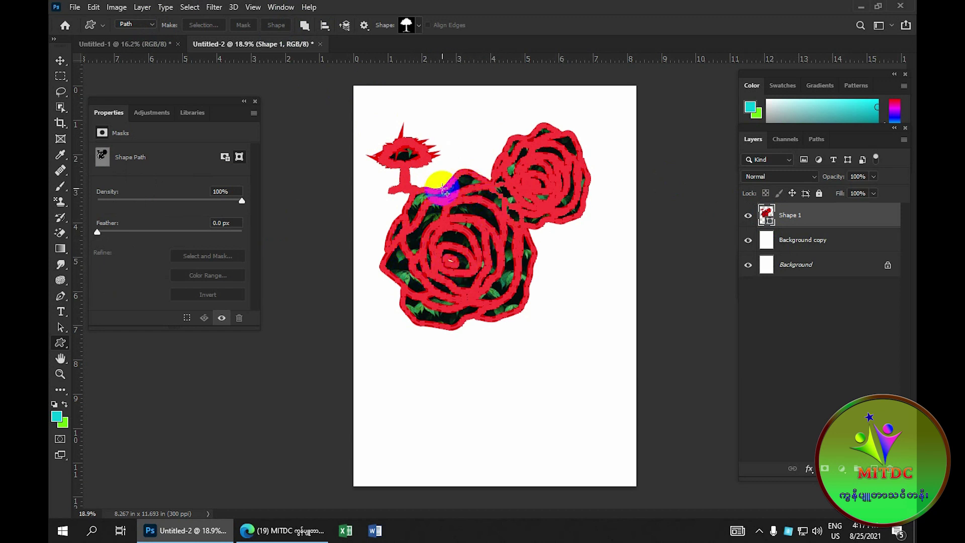
key("ctrl+z")
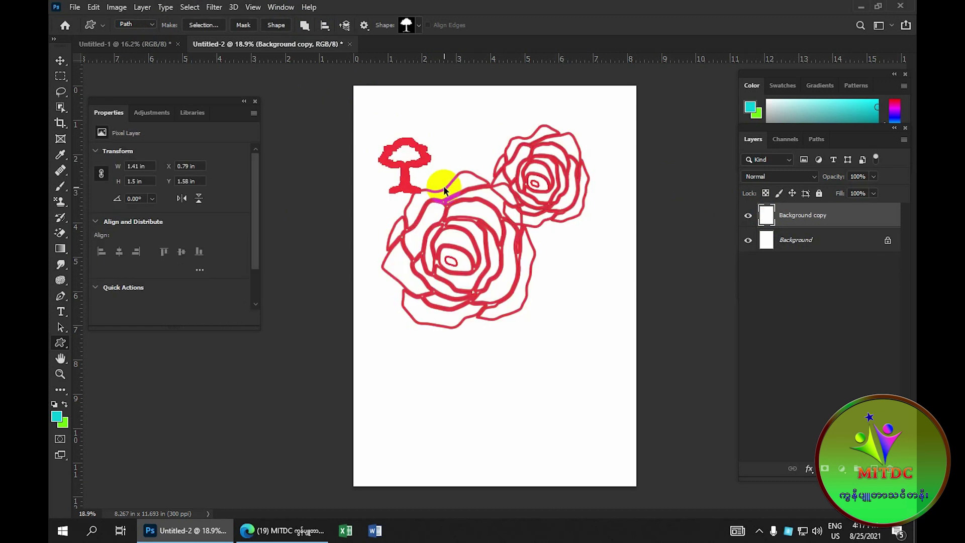
key("ctrl+z")
key("ctrl+z")
key("ctrl+z")
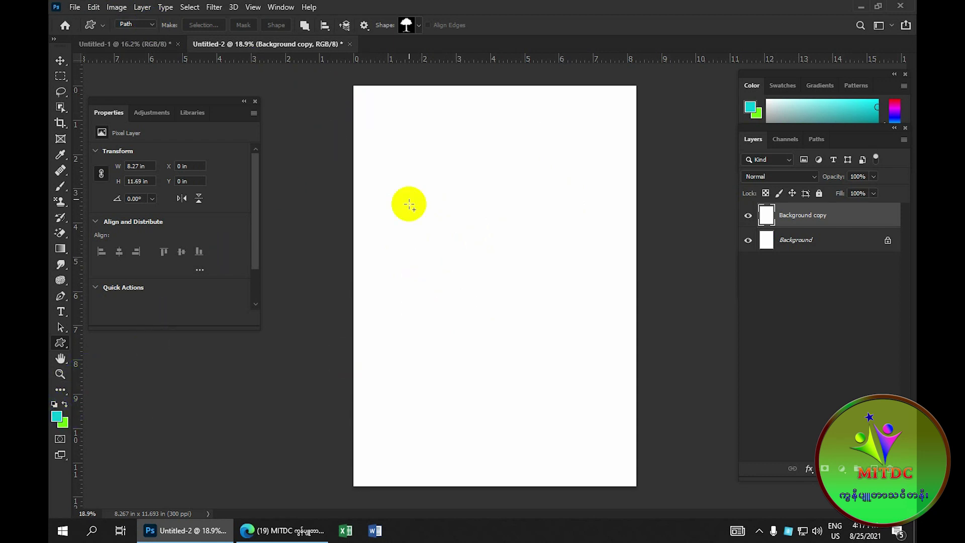
Step: Switch the Custom Shape Tool to Pixels mode and paint a solid cyan tree near the top-left
left_click_drag(401, 141, 504, 235)
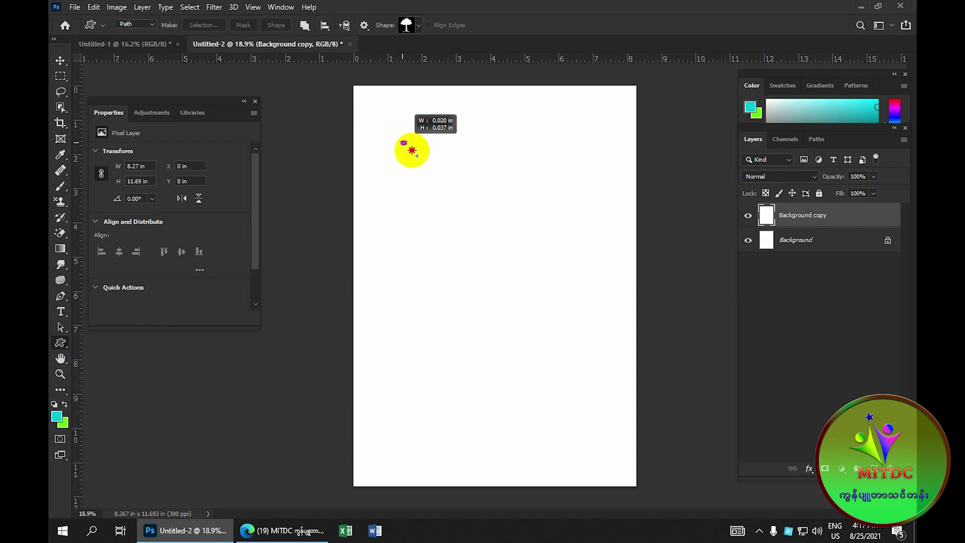
left_click(150, 25)
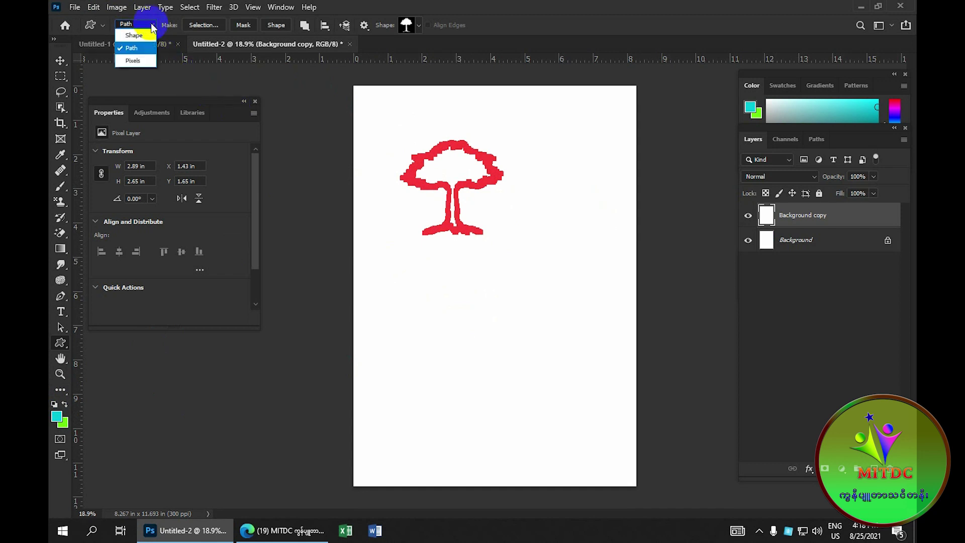
left_click(142, 60)
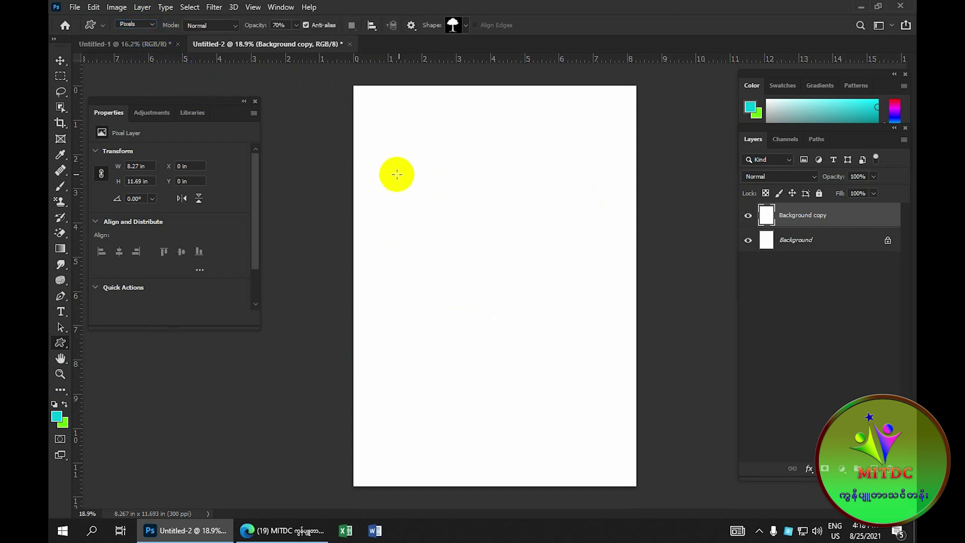
left_click_drag(393, 149, 490, 261)
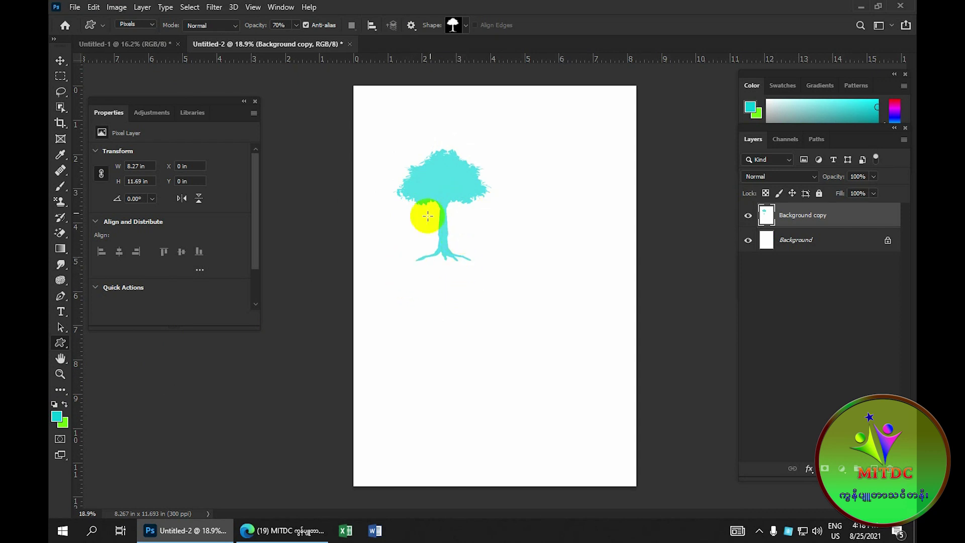
left_click(151, 26)
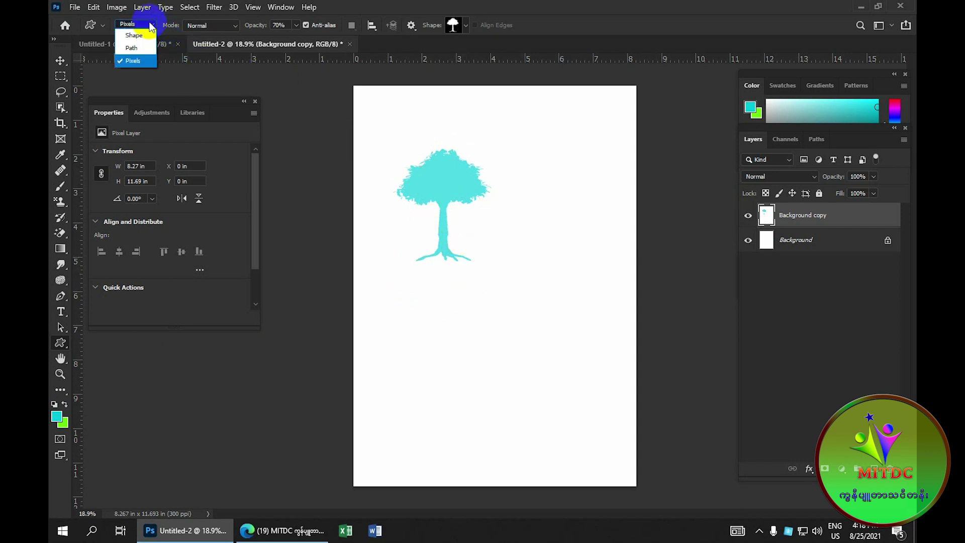
Step: Draw a second tree as a Shape layer to the right of the cyan tree
left_click(132, 36)
left_click_drag(472, 120, 567, 206)
scroll(498, 196, "down", 1)
scroll(498, 197, "down", 1)
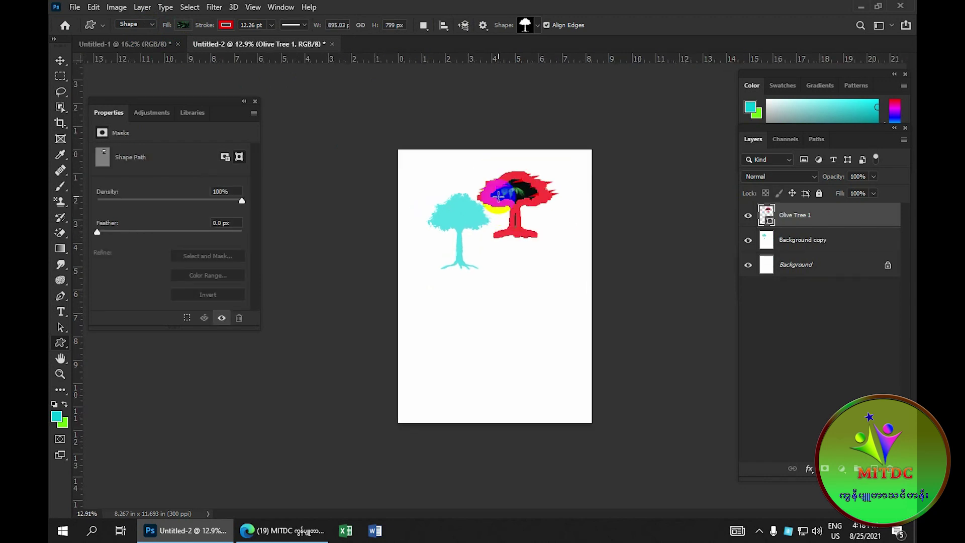
Step: Fill the tree shape with the orange-yellow-green gradient preset from the Gradient Editor
left_click(182, 26)
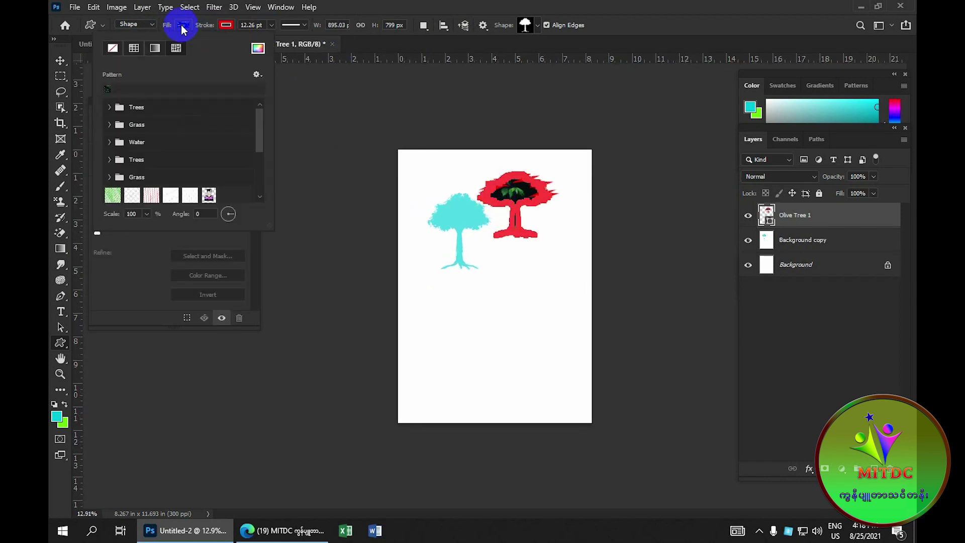
left_click(155, 49)
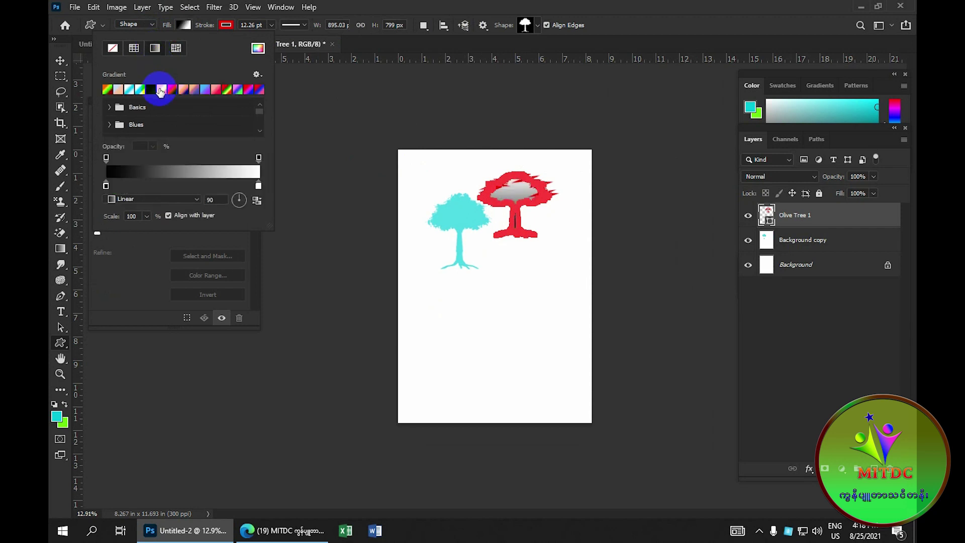
left_click(157, 89)
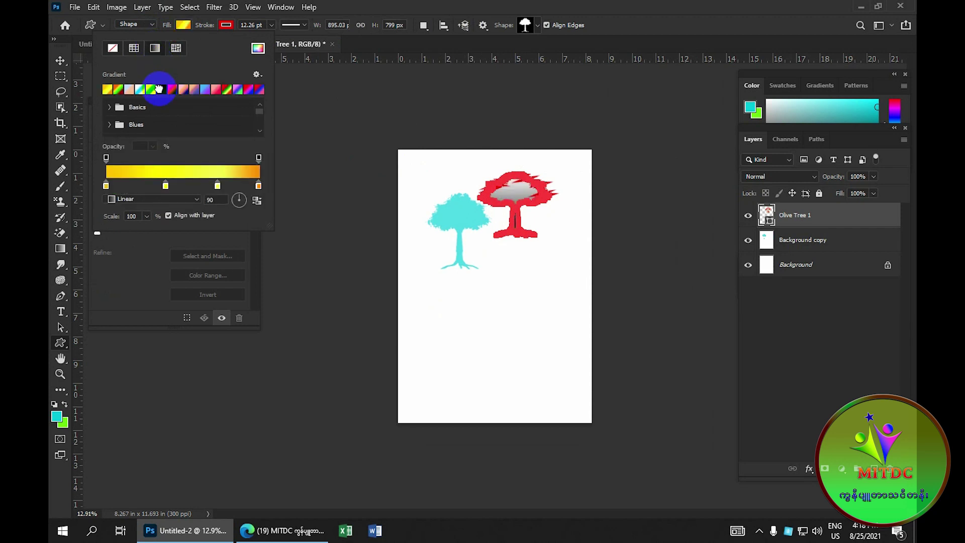
left_click(221, 174)
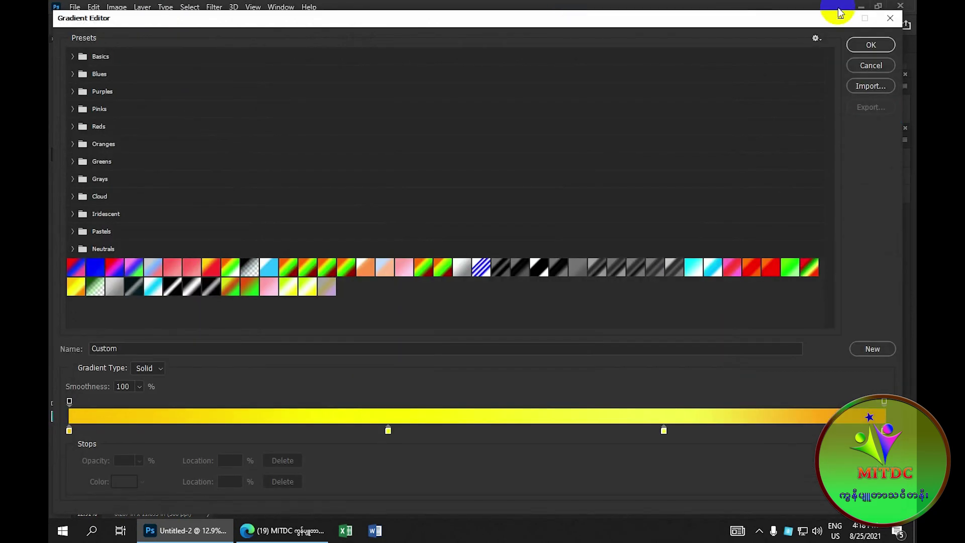
left_click(443, 268)
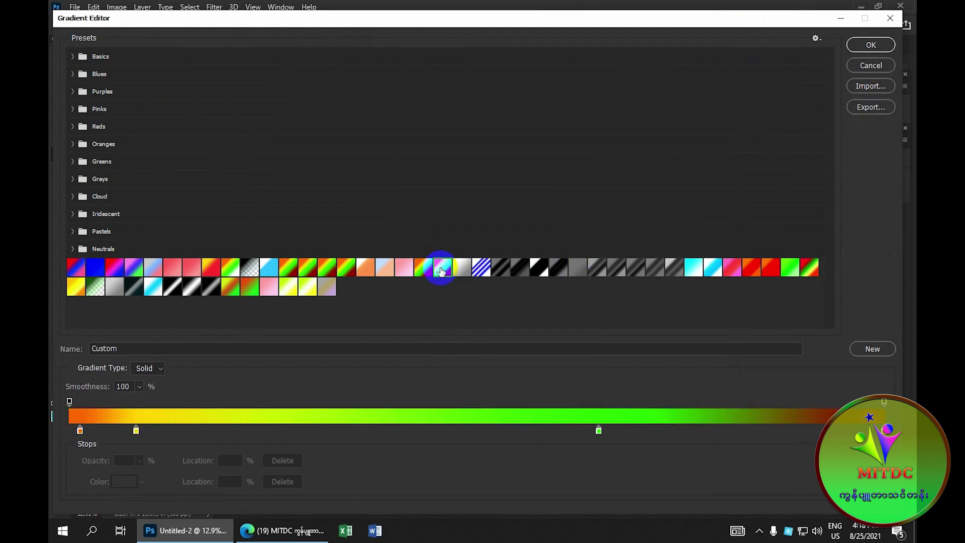
left_click(866, 44)
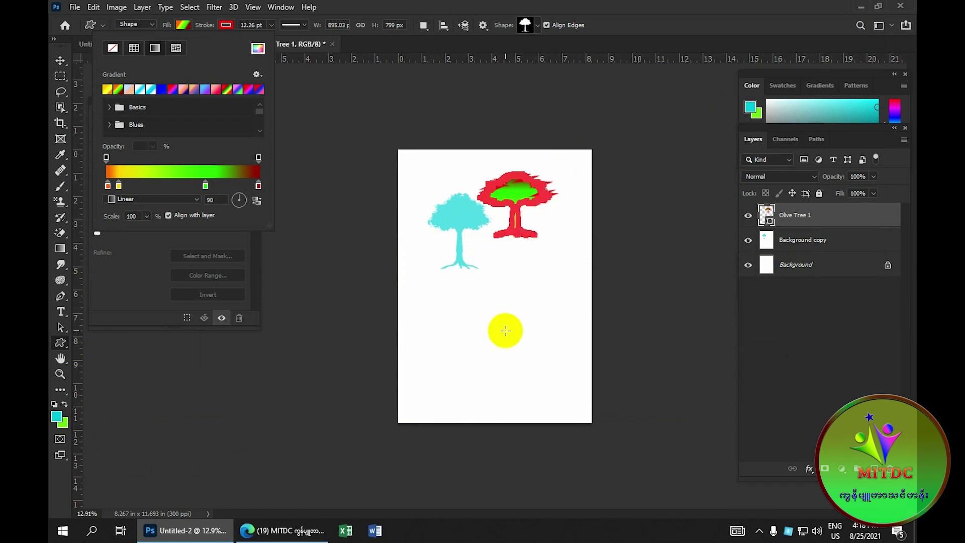
left_click(61, 300)
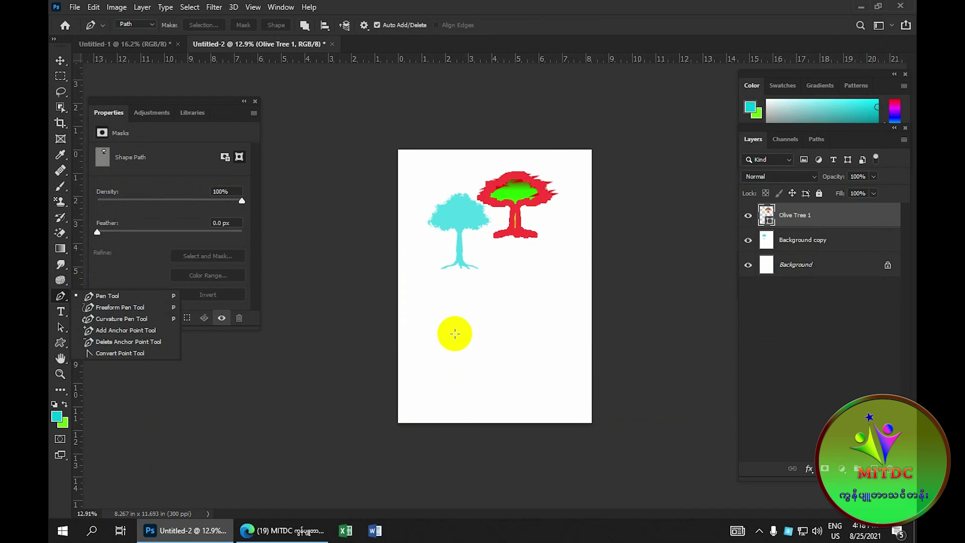
Step: Pen the heart's left curve down to a sharp bottom point below the trees
left_click(457, 313)
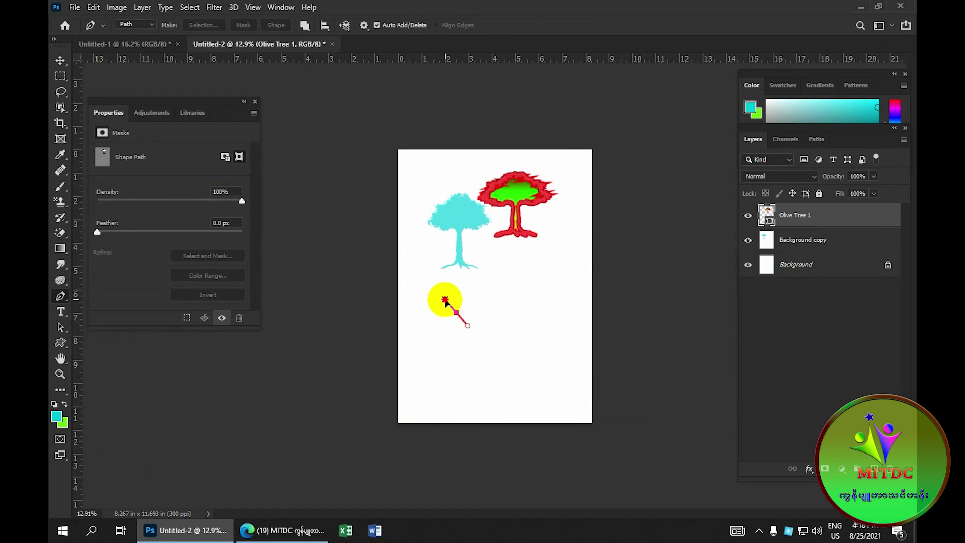
mouse_move(441, 292)
left_mouse_down()
mouse_move(414, 310)
mouse_move(426, 314)
mouse_move(411, 305)
mouse_move(419, 288)
mouse_move(431, 302)
left_mouse_up()
left_click(446, 298)
left_click(443, 300)
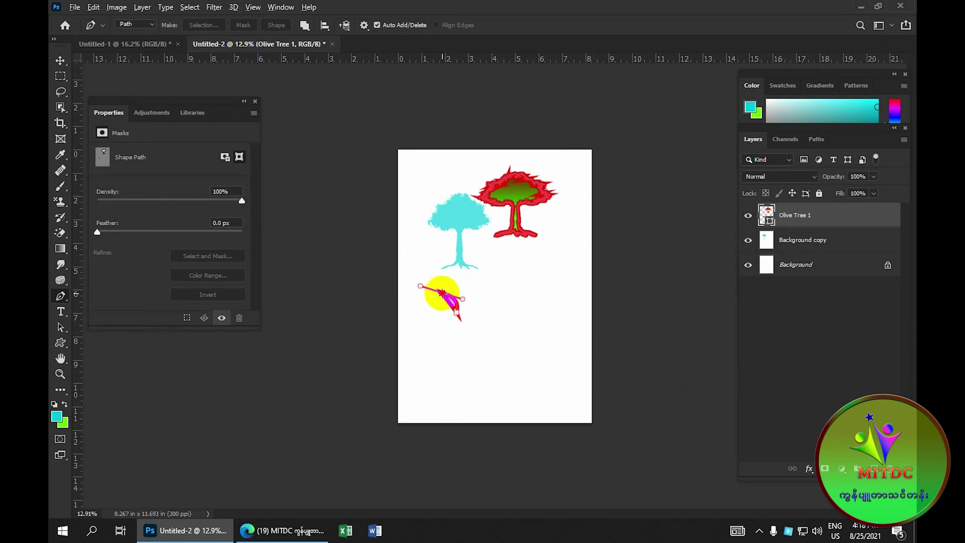
left_click(441, 292)
left_click_drag(432, 340, 434, 386)
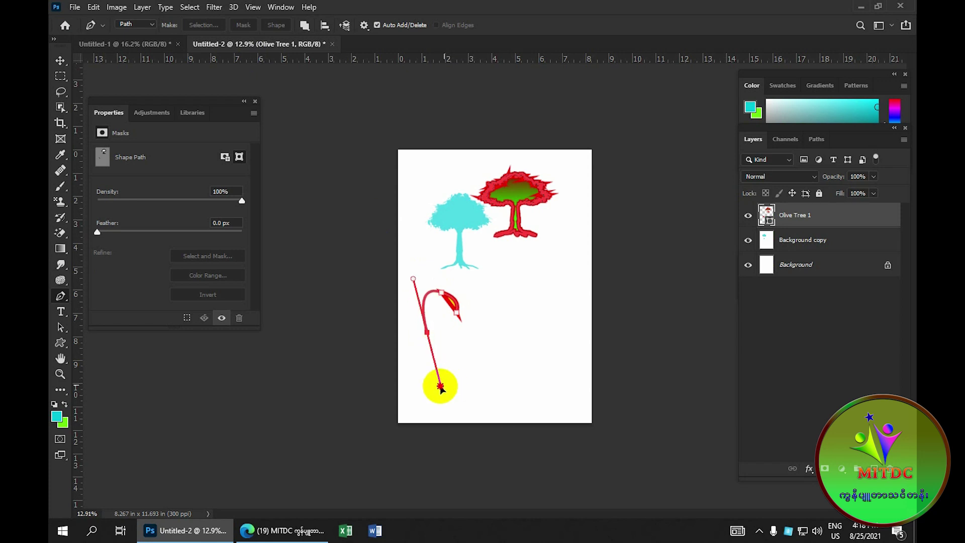
left_click(427, 332)
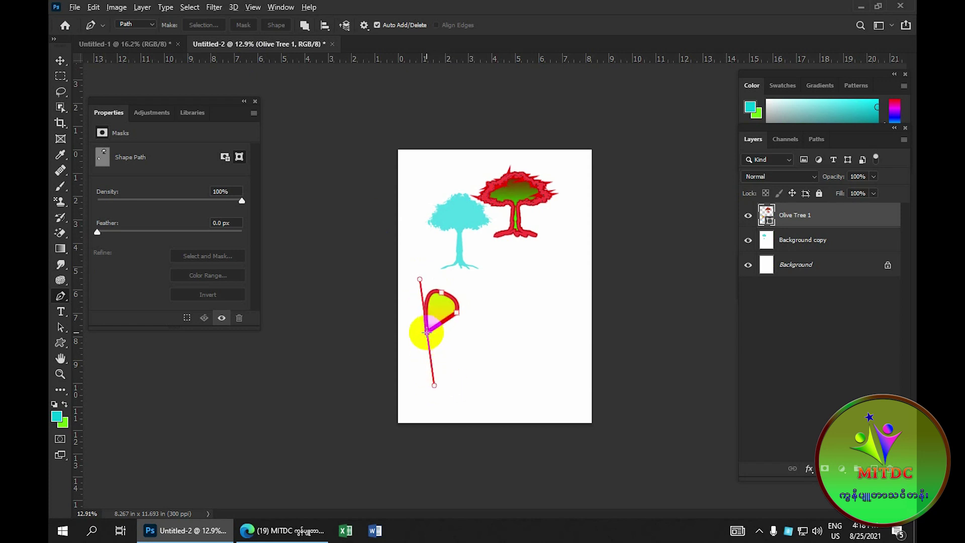
left_click(427, 332, "alt")
Step: Curve the heart's right side and lobe back up and close the path at the top dip
left_click_drag(449, 367, 471, 385)
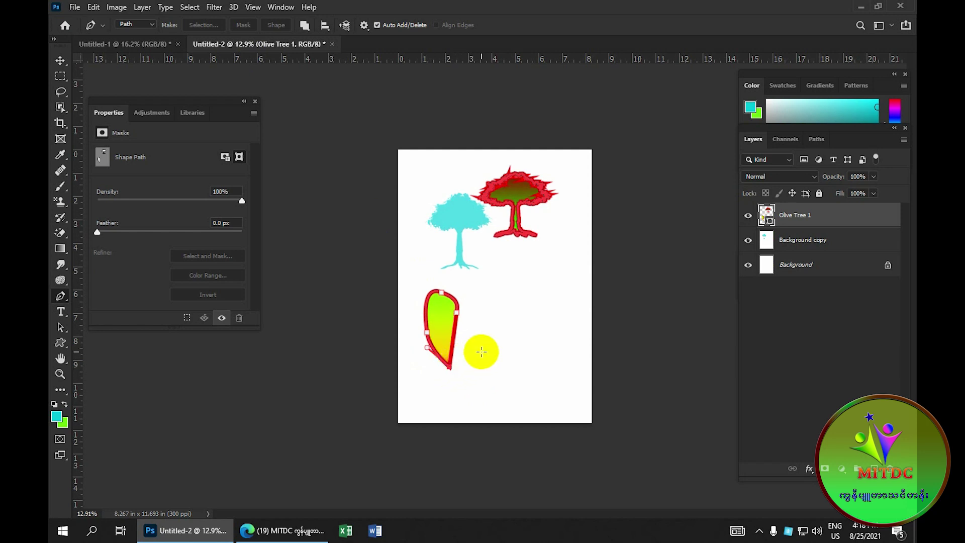
left_click_drag(481, 352, 489, 342)
left_click(482, 351, "alt")
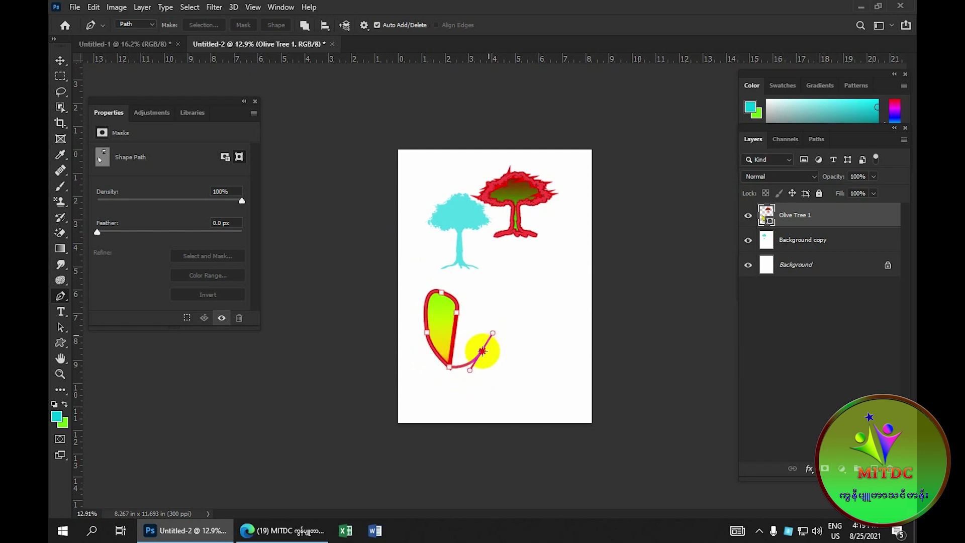
mouse_move(491, 309)
left_mouse_down()
mouse_move(489, 280)
mouse_move(492, 307)
mouse_move(438, 341)
left_mouse_up()
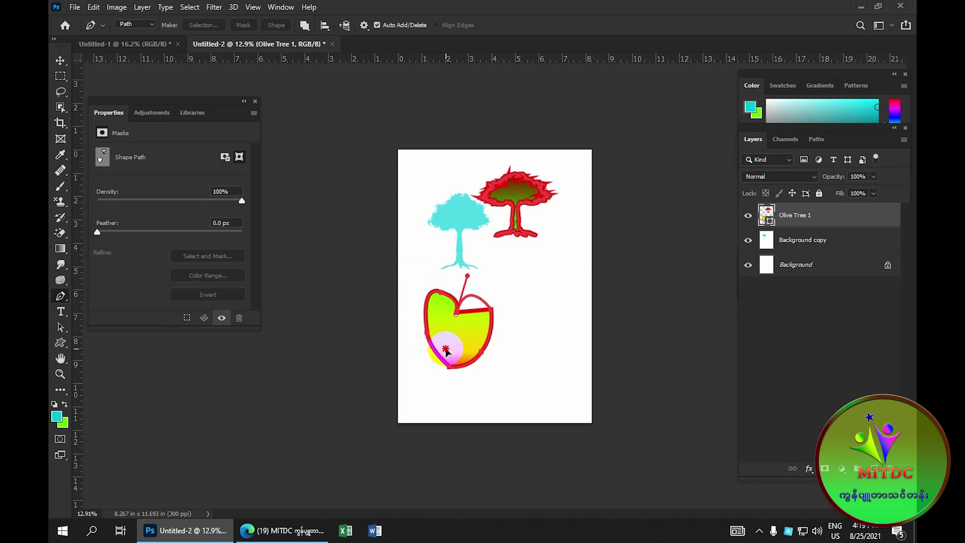
mouse_move(446, 350)
left_mouse_down()
mouse_move(439, 355)
mouse_move(459, 324)
left_mouse_up()
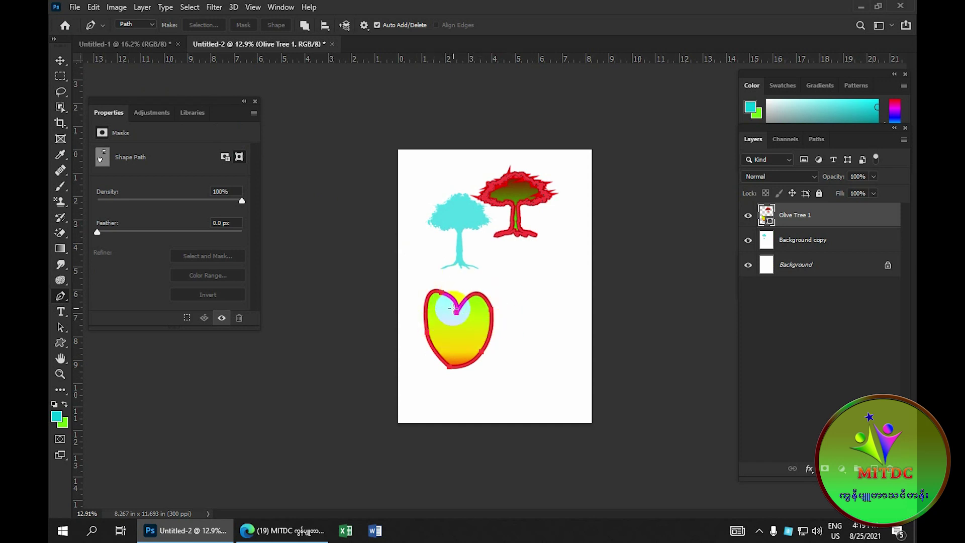
Step: Save the heart path with Edit > Define Custom Shape under the name Shape 321
left_click(94, 8)
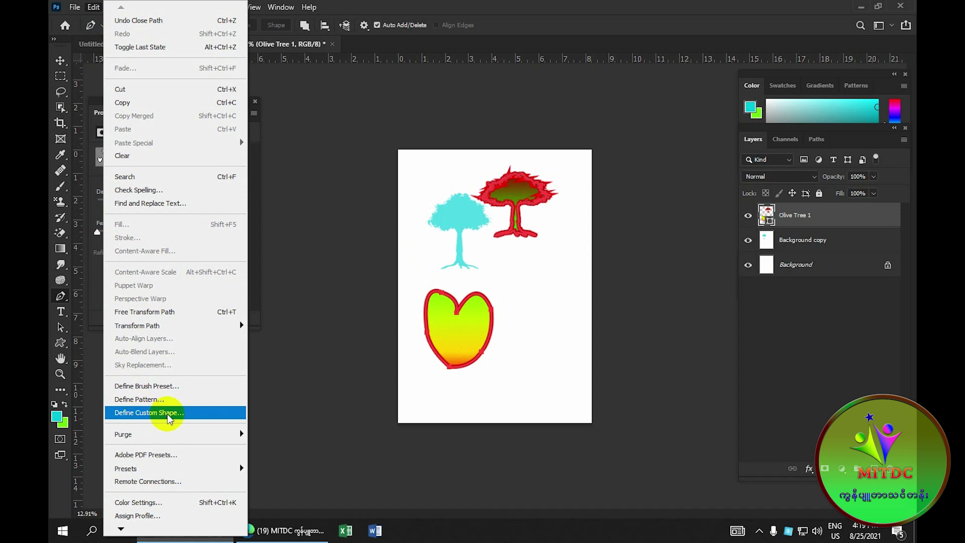
left_click(169, 416)
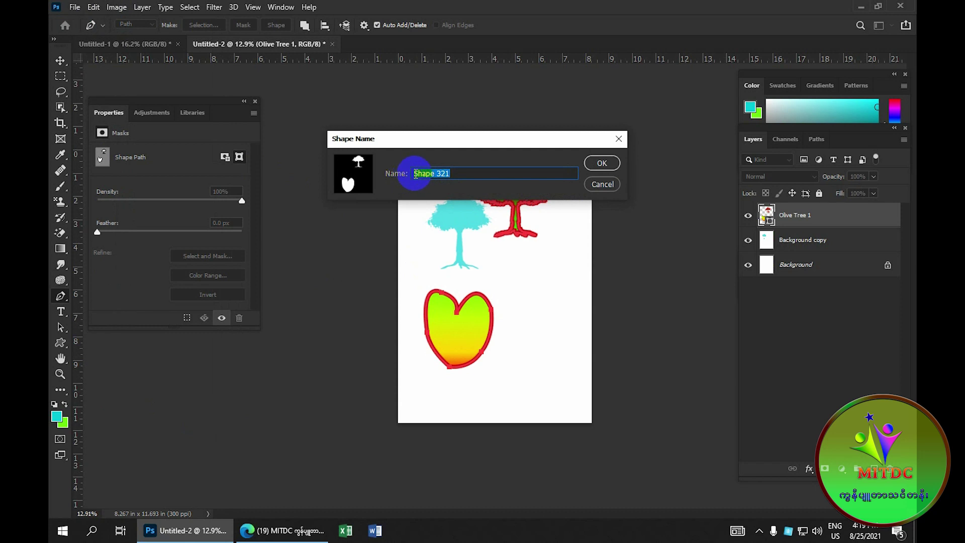
left_click_drag(416, 174, 453, 173)
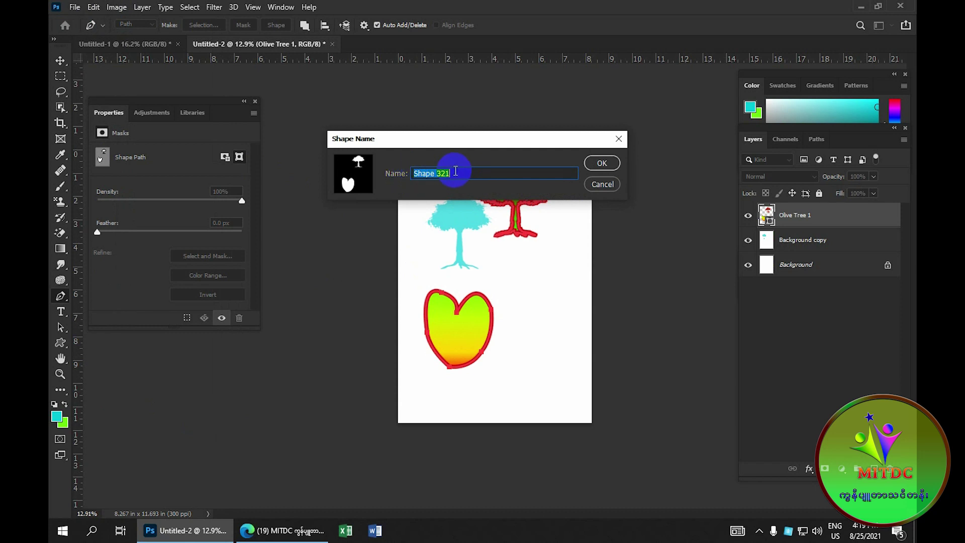
left_click(601, 162)
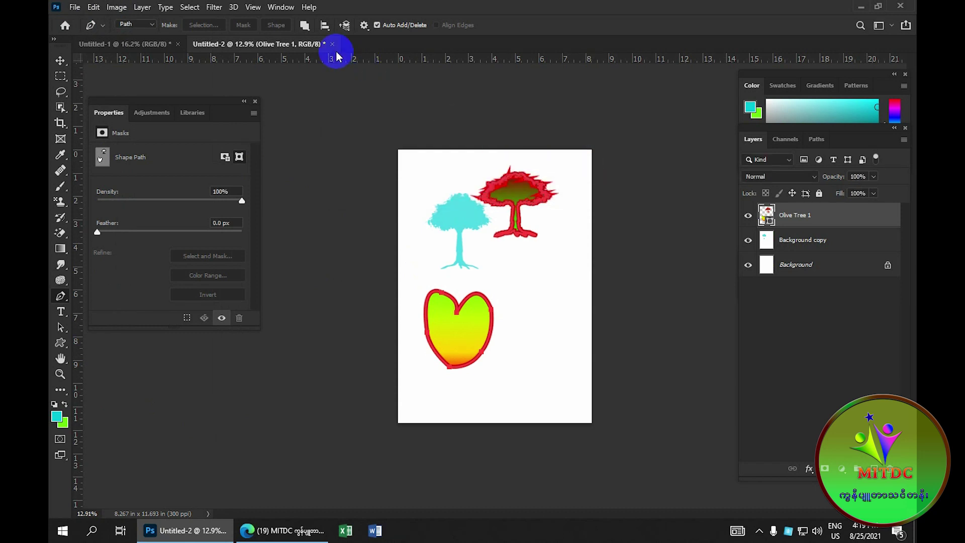
Step: Select the Custom Shape Tool and pick the new Shape 321 heart from the picker
left_click(61, 344)
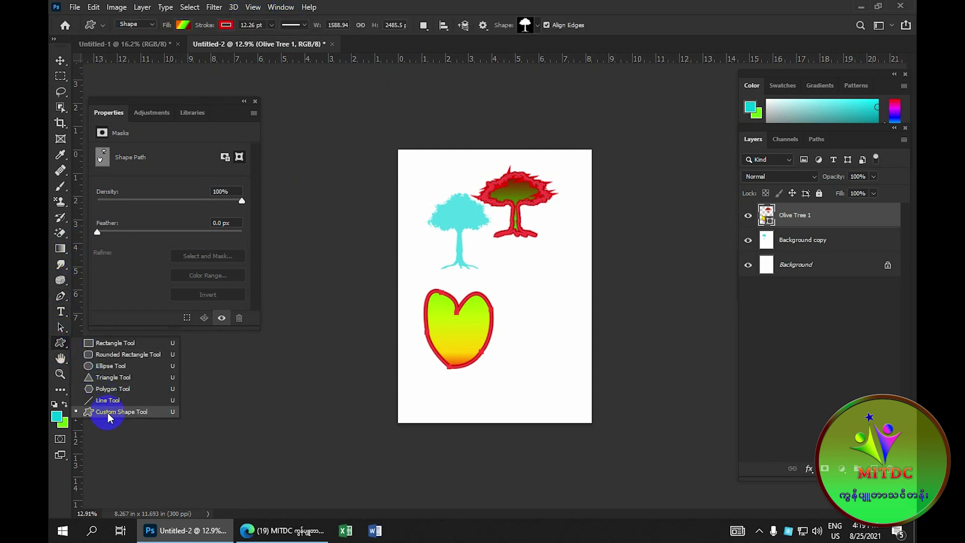
left_click(130, 416)
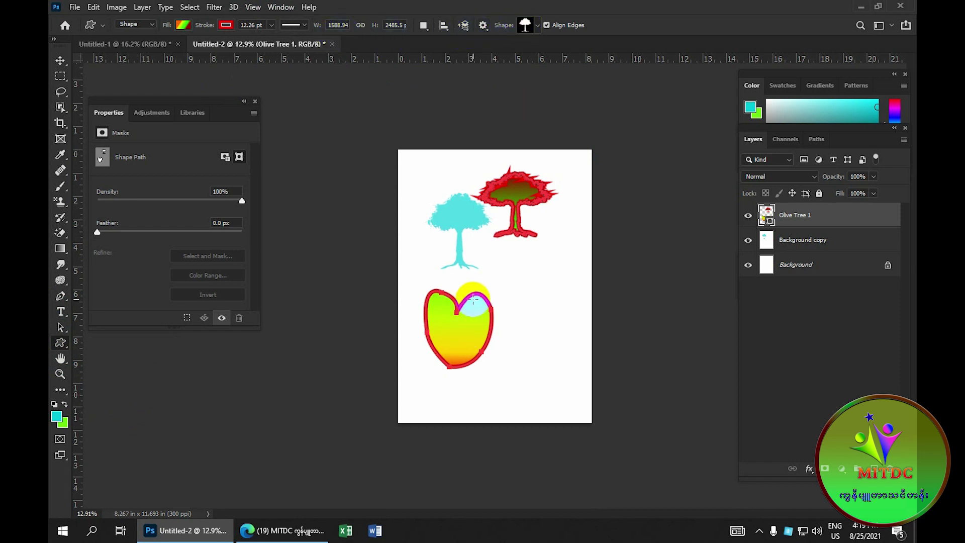
left_click(537, 26)
scroll(518, 70, "down", 2)
scroll(512, 78, "down", 2)
scroll(513, 80, "down", 2)
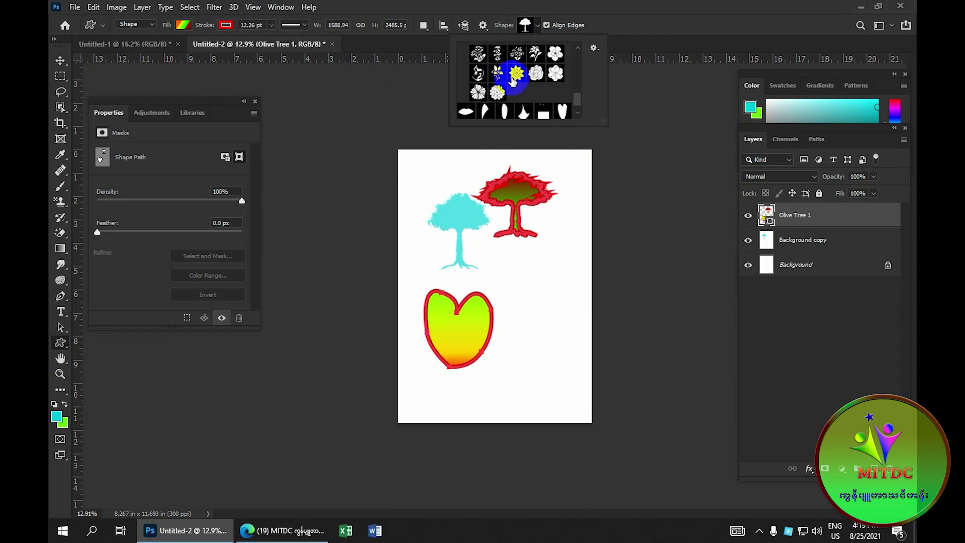
scroll(513, 80, "down", 1)
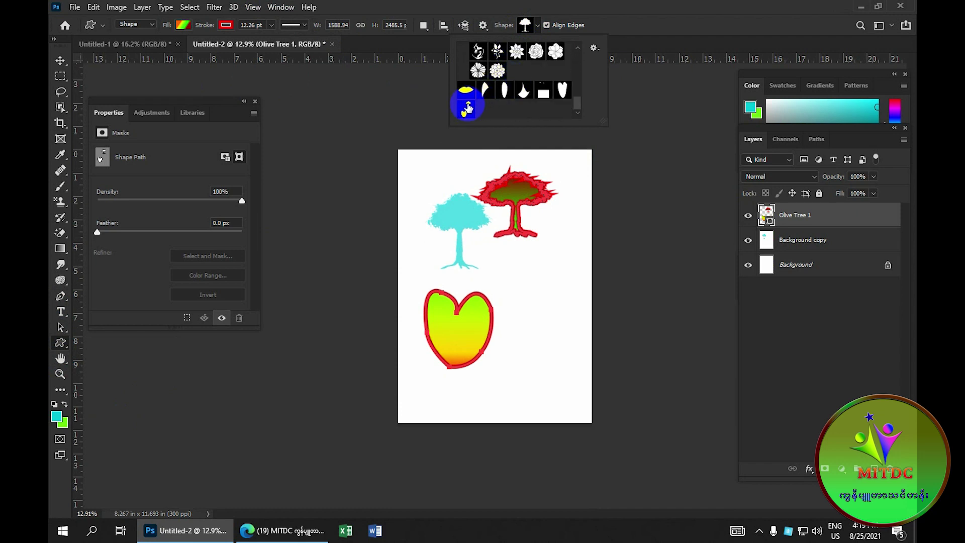
left_click(467, 108)
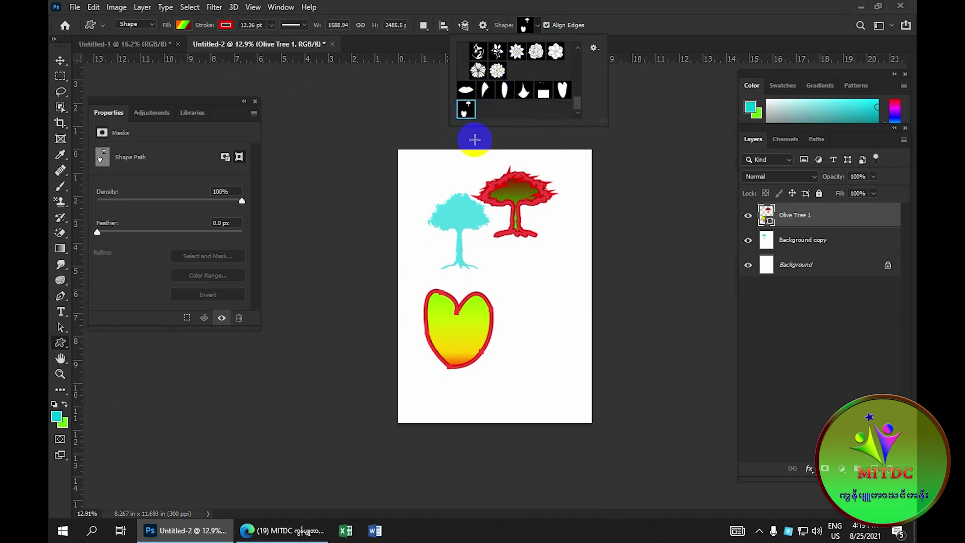
Step: Draw a small Shape 321 heart right of the large heart, then minimize Photoshop
left_click_drag(509, 265, 568, 367)
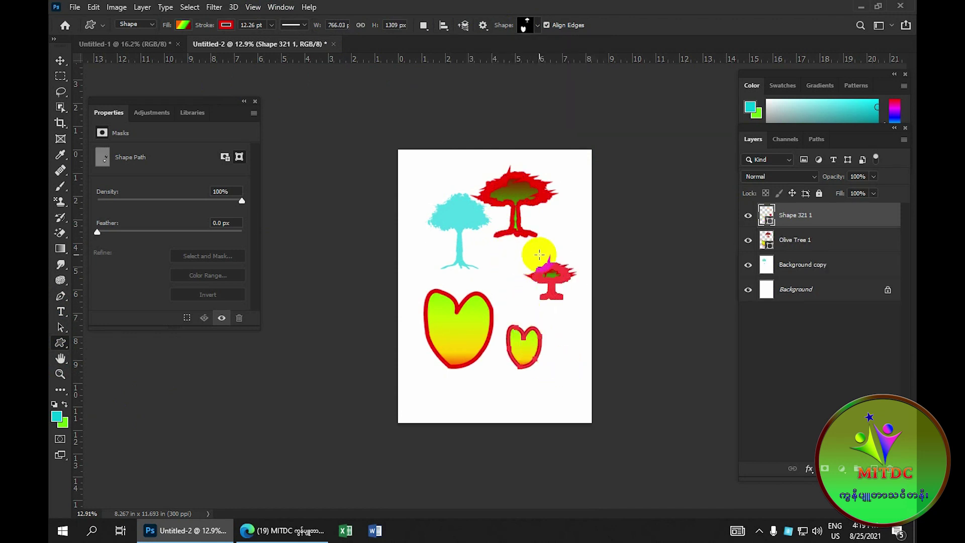
left_click_drag(551, 364, 556, 317)
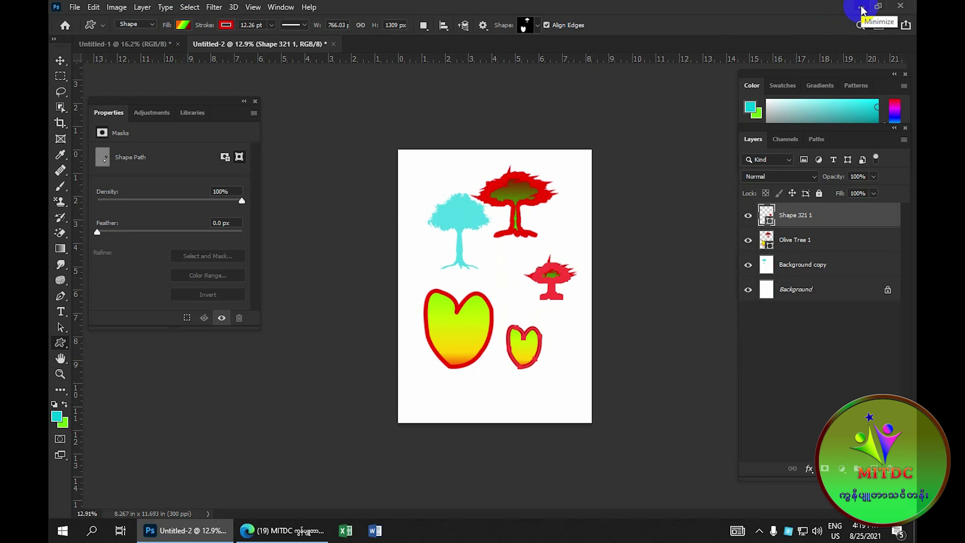
left_click(862, 8)
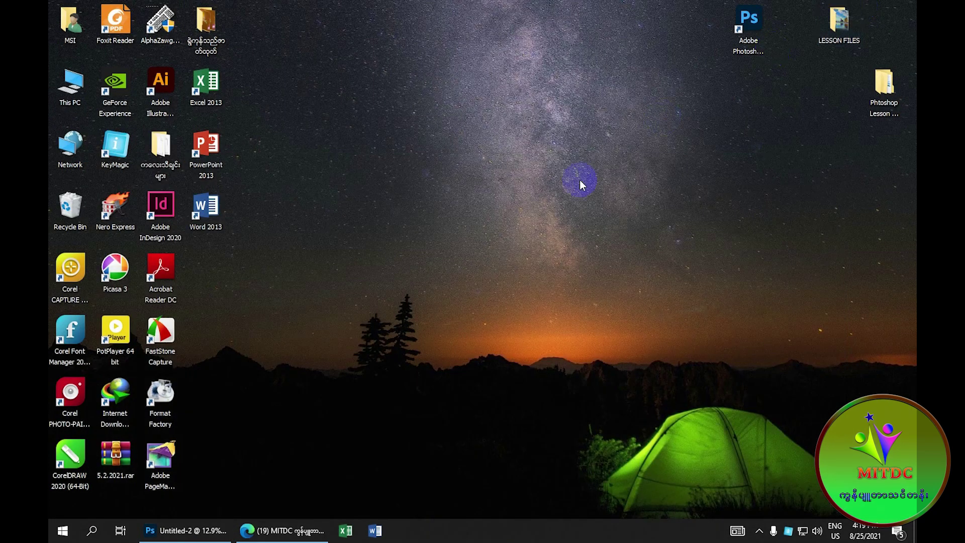